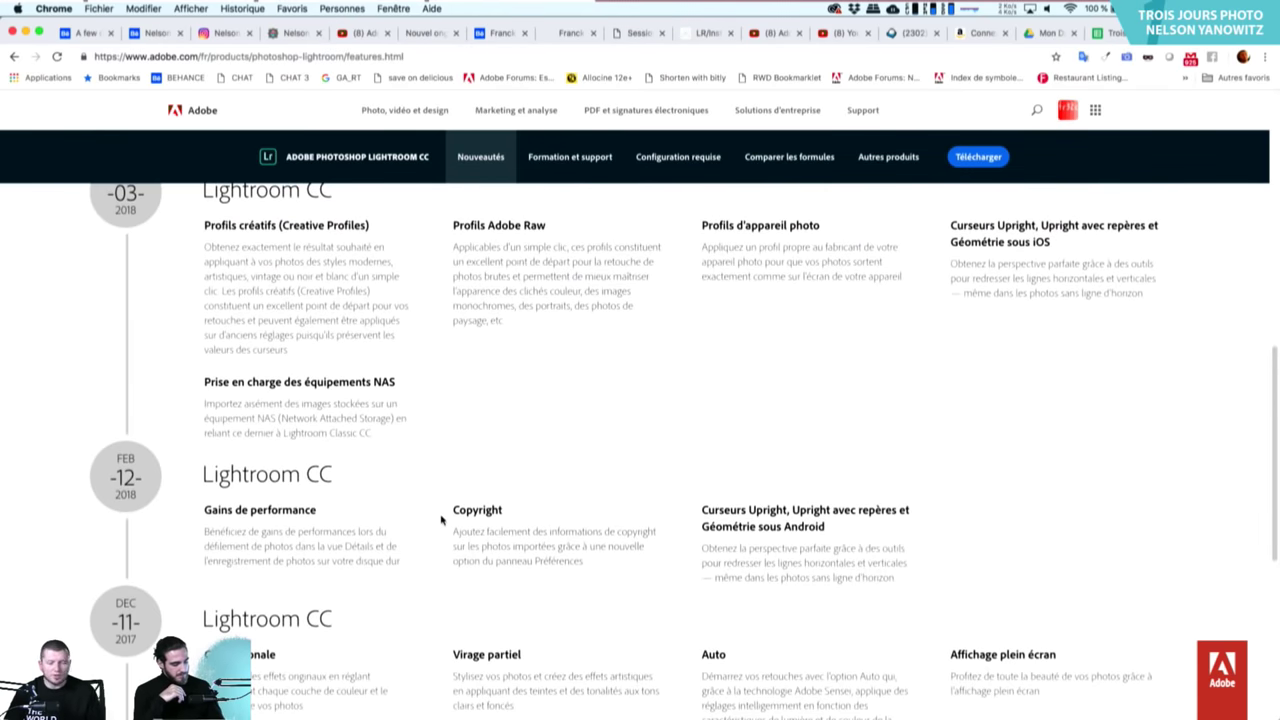
Review the Lightroom CC release notes and highlight the October 2018 "Classement par personne" feature description.
{"action": "scroll", "coordinate": [441, 519], "scroll_direction": "up", "scroll_amount": 5}
{"action": "scroll", "coordinate": [441, 519], "scroll_direction": "up", "scroll_amount": 5}
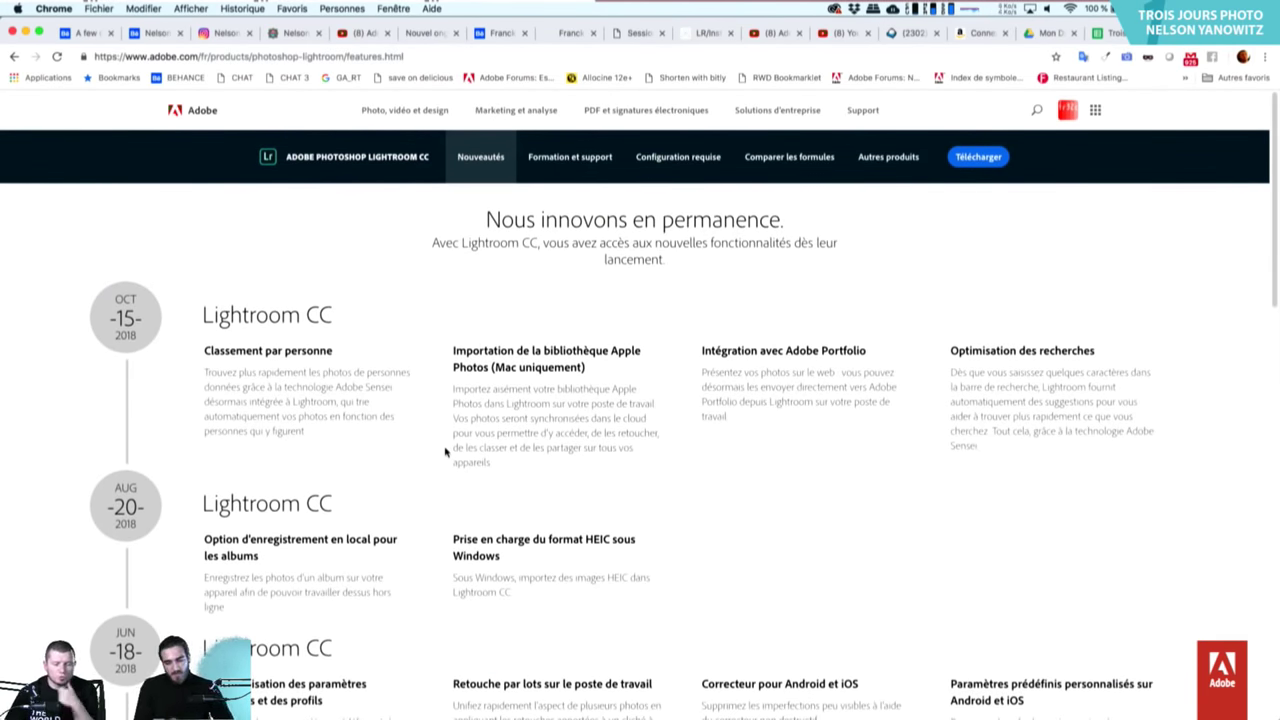
{"action": "scroll", "coordinate": [445, 452], "scroll_direction": "down", "scroll_amount": 1}
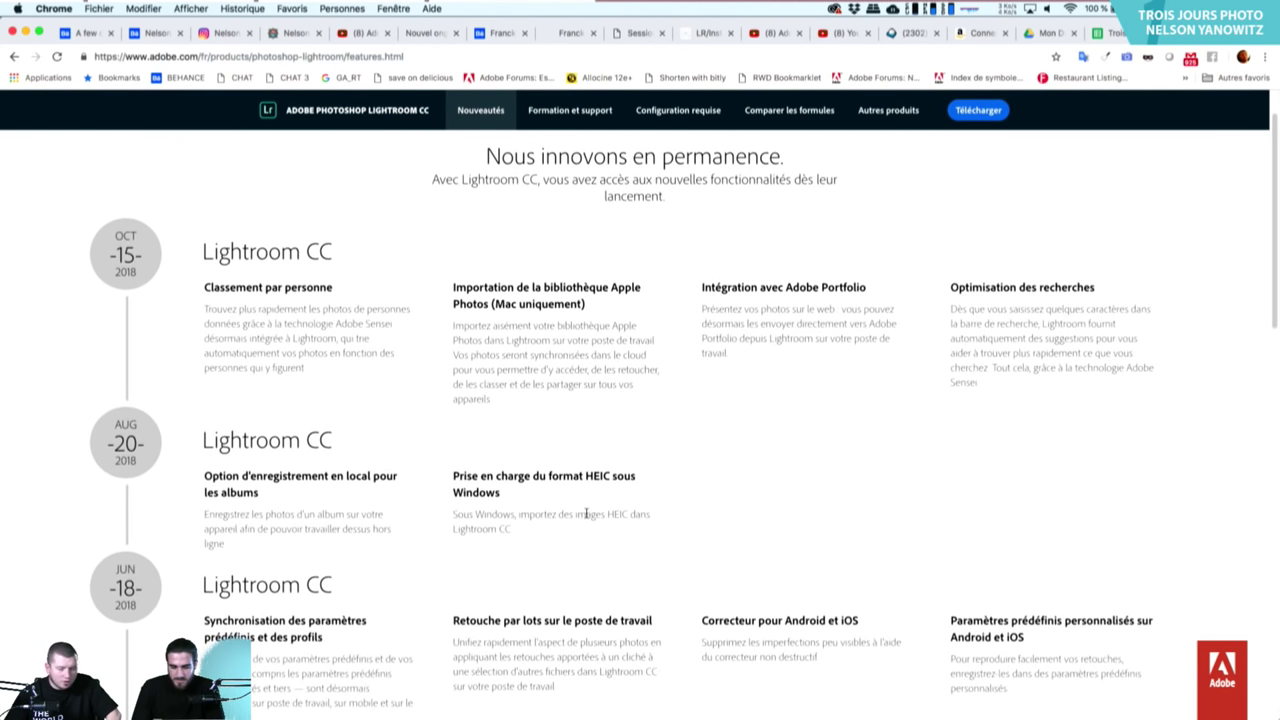
{"action": "scroll", "coordinate": [587, 516], "scroll_direction": "down", "scroll_amount": 2}
{"action": "scroll", "coordinate": [587, 516], "scroll_direction": "down", "scroll_amount": 1}
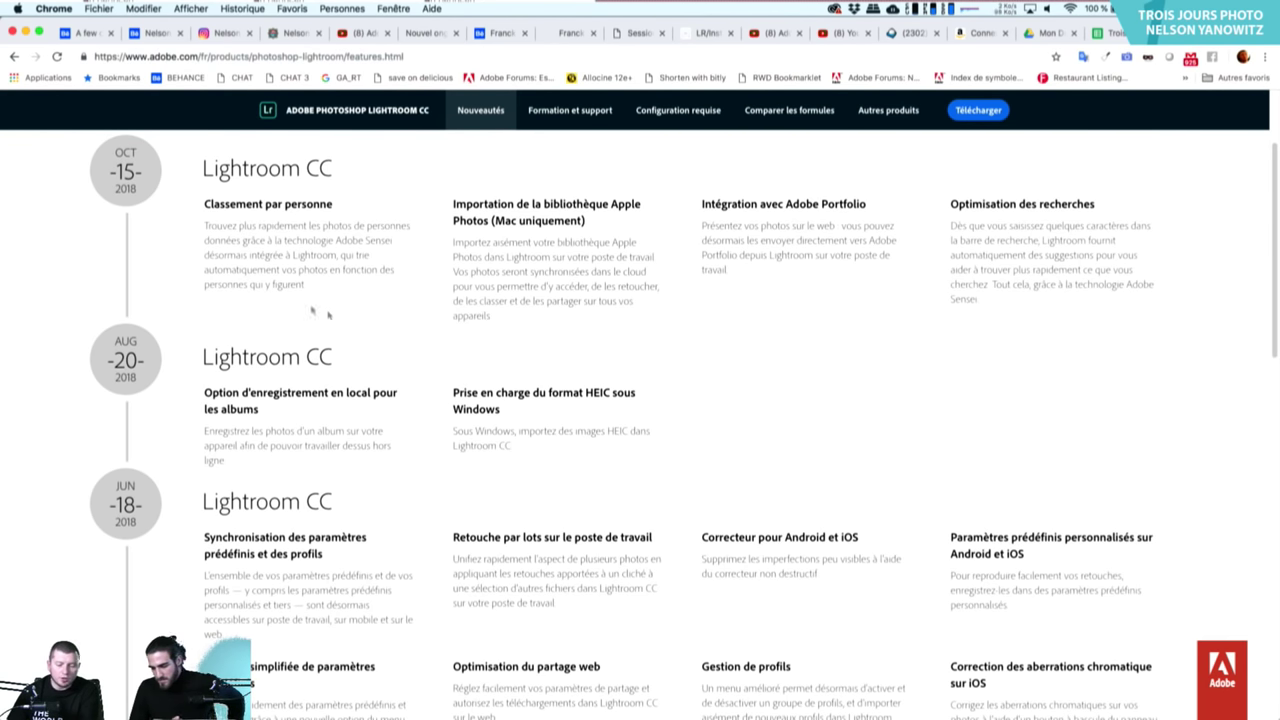
{"action": "left_click_drag", "start_coordinate": [336, 286], "coordinate": [204, 204]}
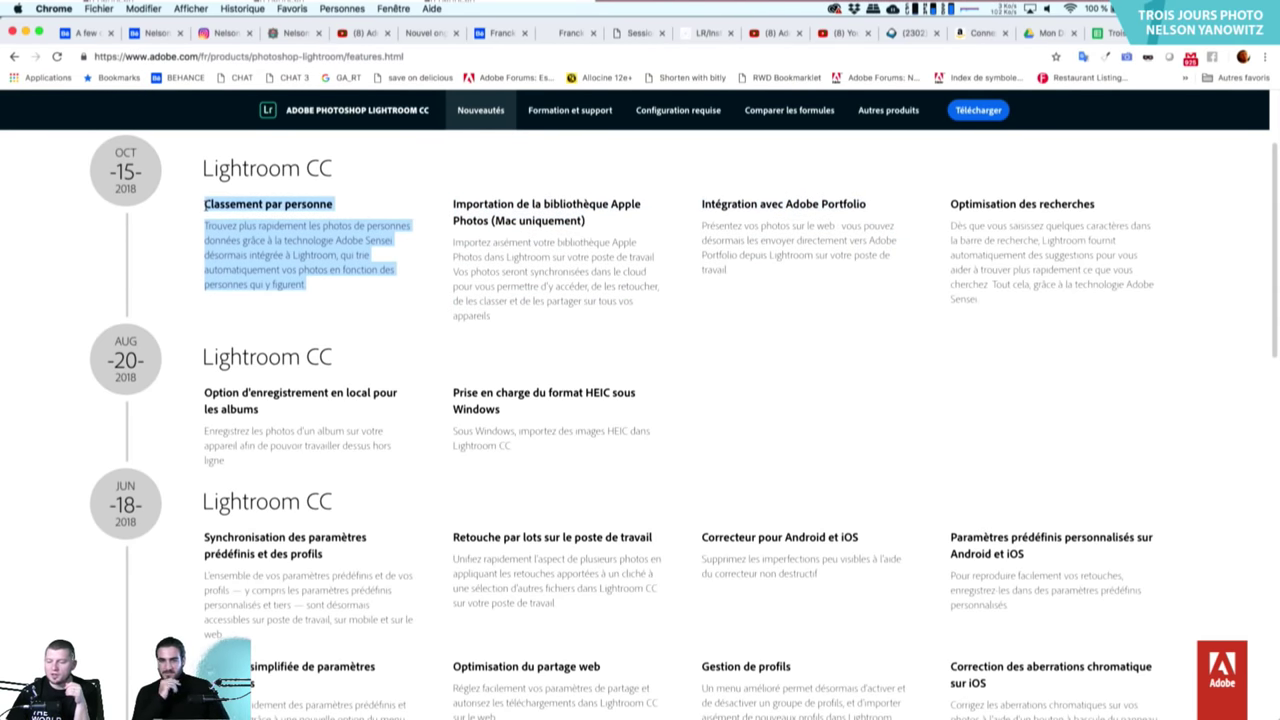
Switch to Adobe Lightroom CC, look through the album list, and make the window full screen.
{"action": "mouse_move", "coordinate": [490, 716]}
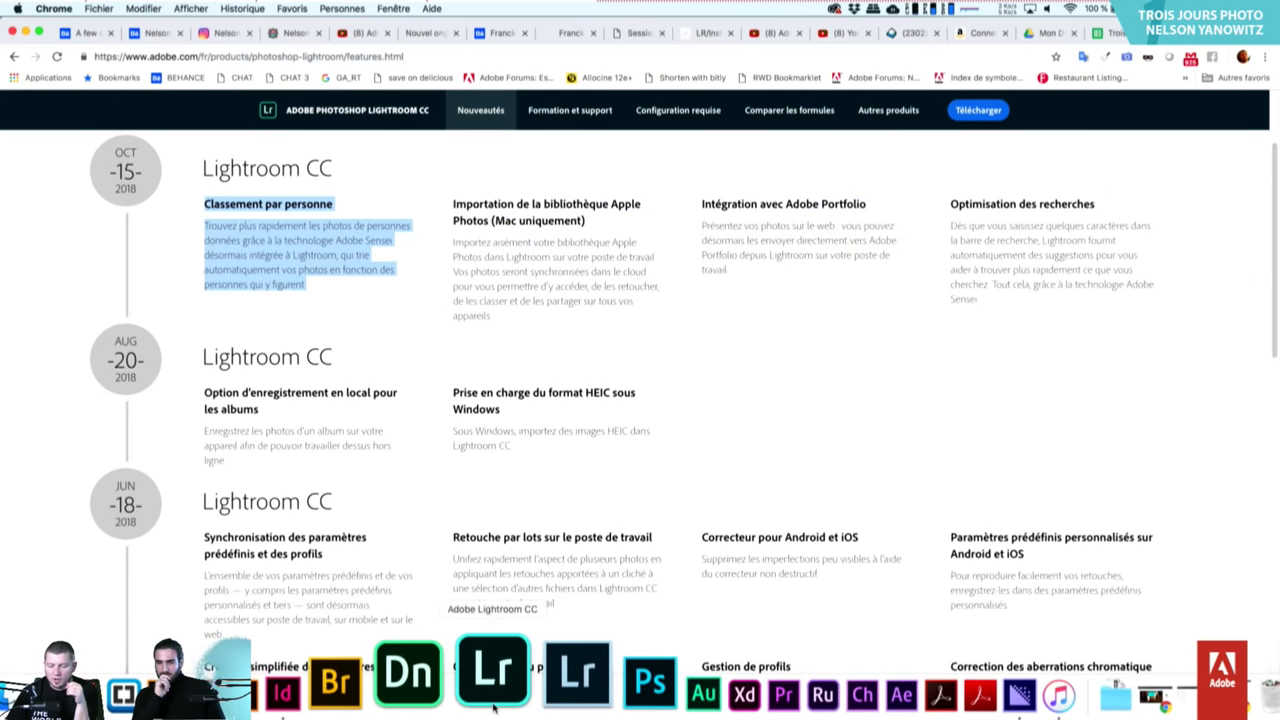
{"action": "left_click", "coordinate": [493, 706]}
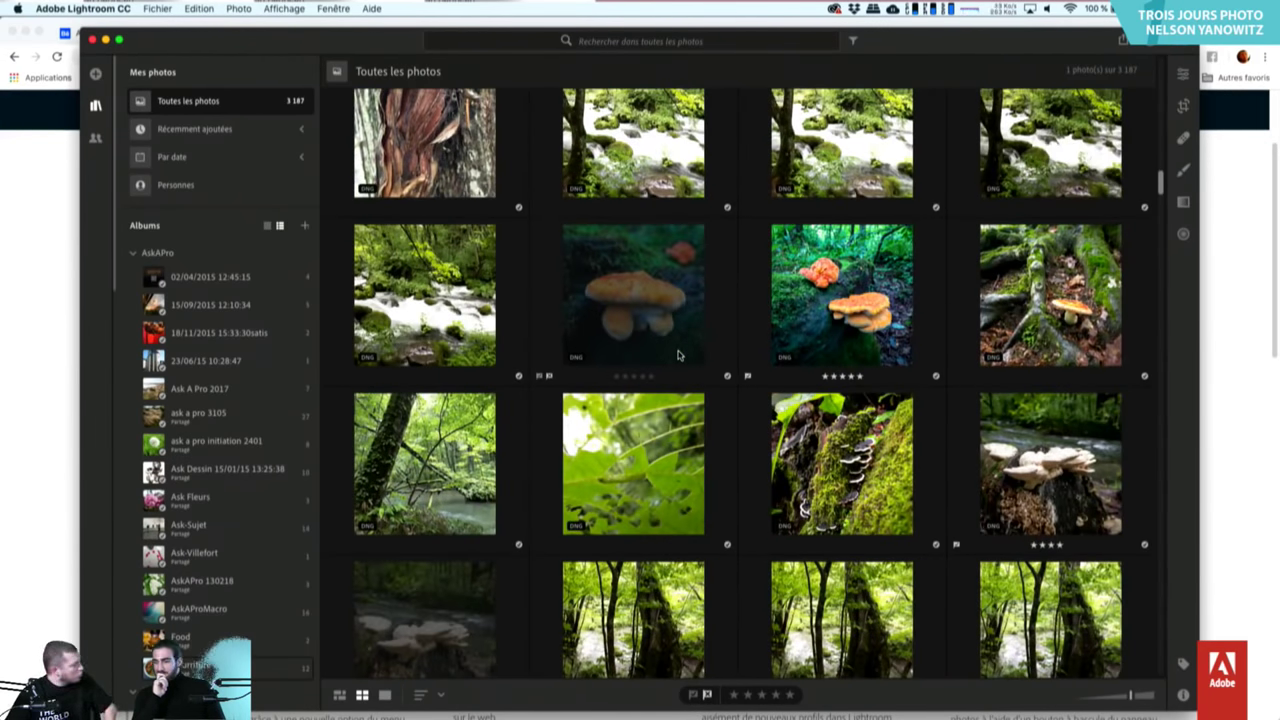
{"action": "scroll", "coordinate": [678, 355], "scroll_direction": "up", "scroll_amount": 1}
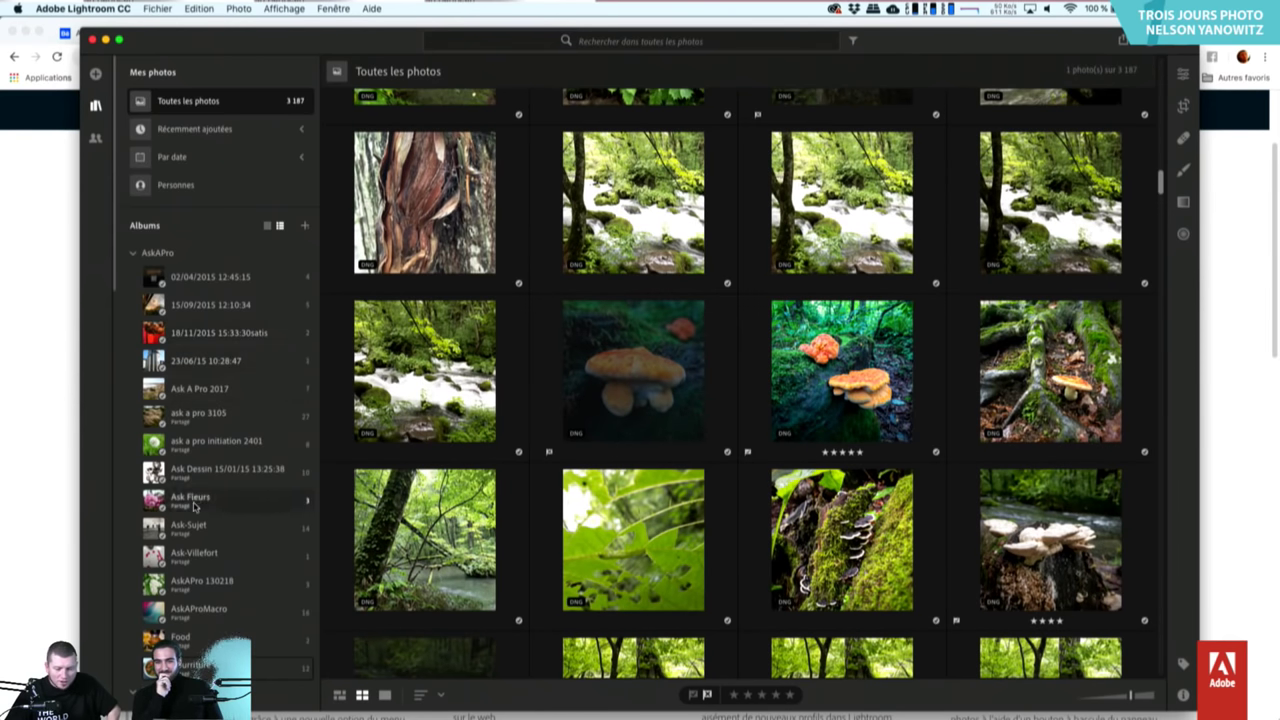
{"action": "scroll", "coordinate": [194, 507], "scroll_direction": "down", "scroll_amount": 4}
{"action": "scroll", "coordinate": [194, 507], "scroll_direction": "down", "scroll_amount": 10}
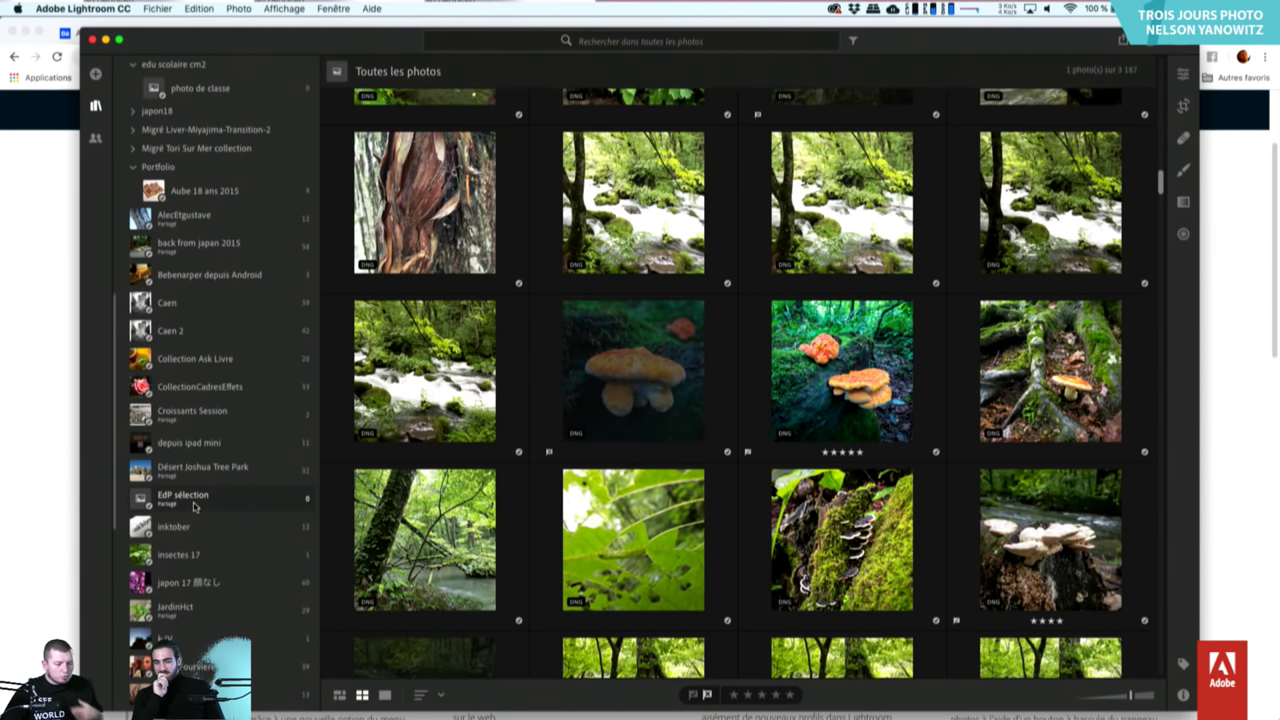
{"action": "scroll", "coordinate": [194, 507], "scroll_direction": "up", "scroll_amount": 15}
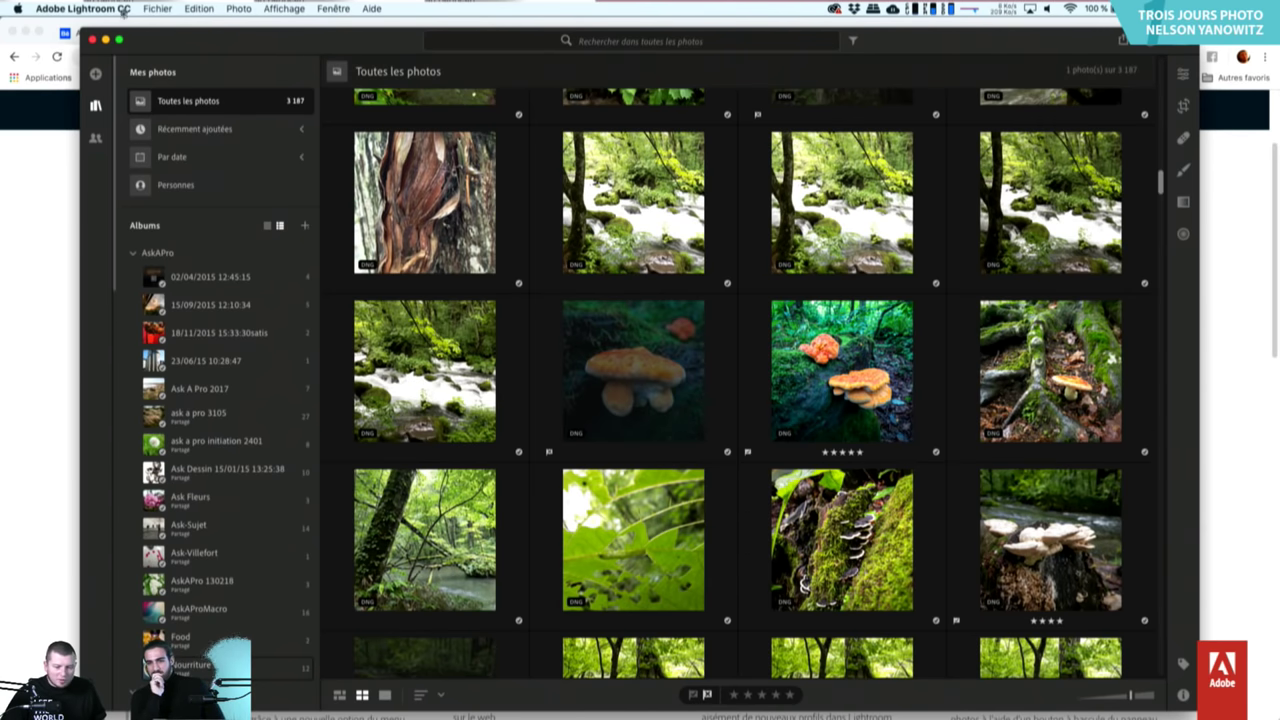
{"action": "left_click", "coordinate": [118, 41]}
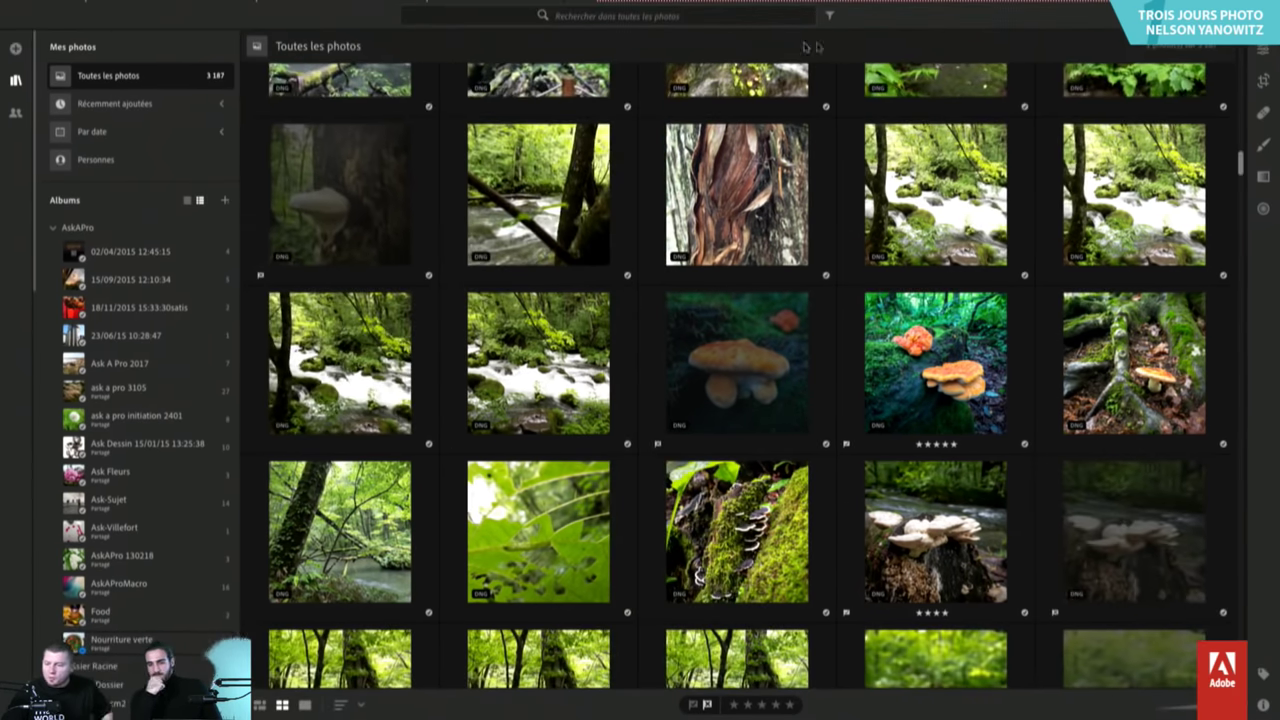
Filter all photos to five-star images flagged as picks and browse the matching photos.
{"action": "left_click", "coordinate": [831, 16]}
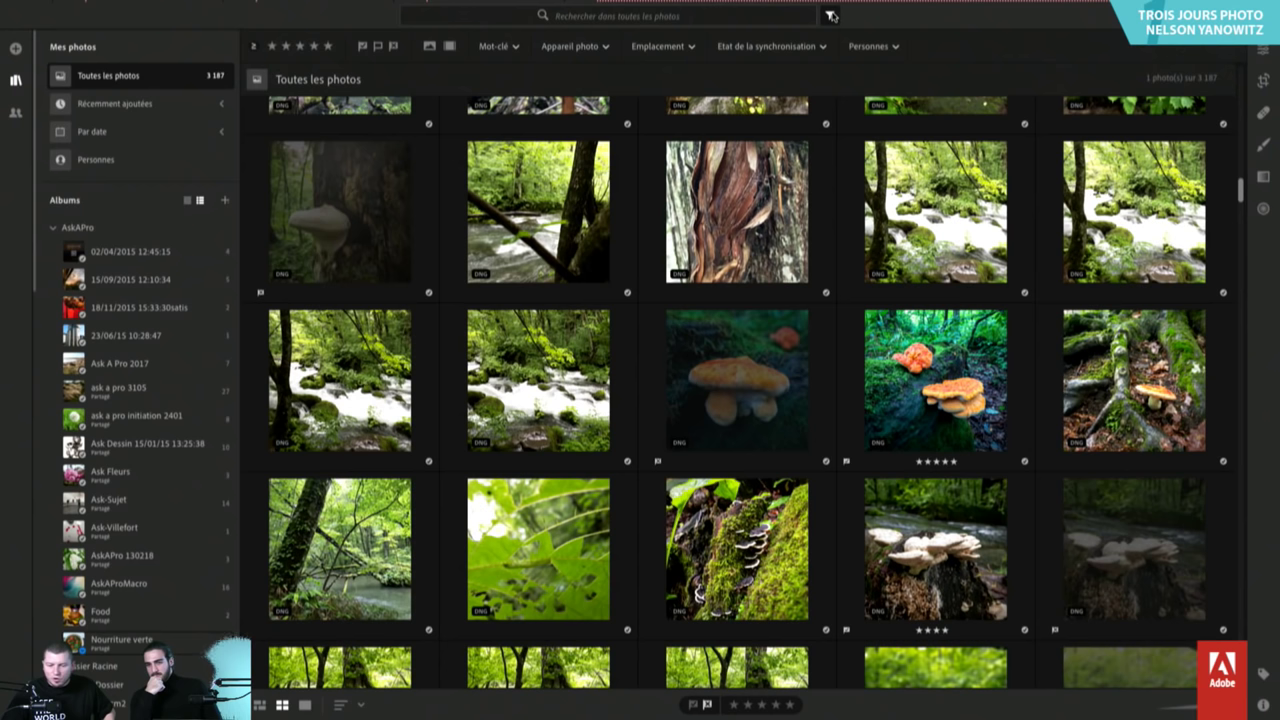
{"action": "left_click", "coordinate": [327, 46]}
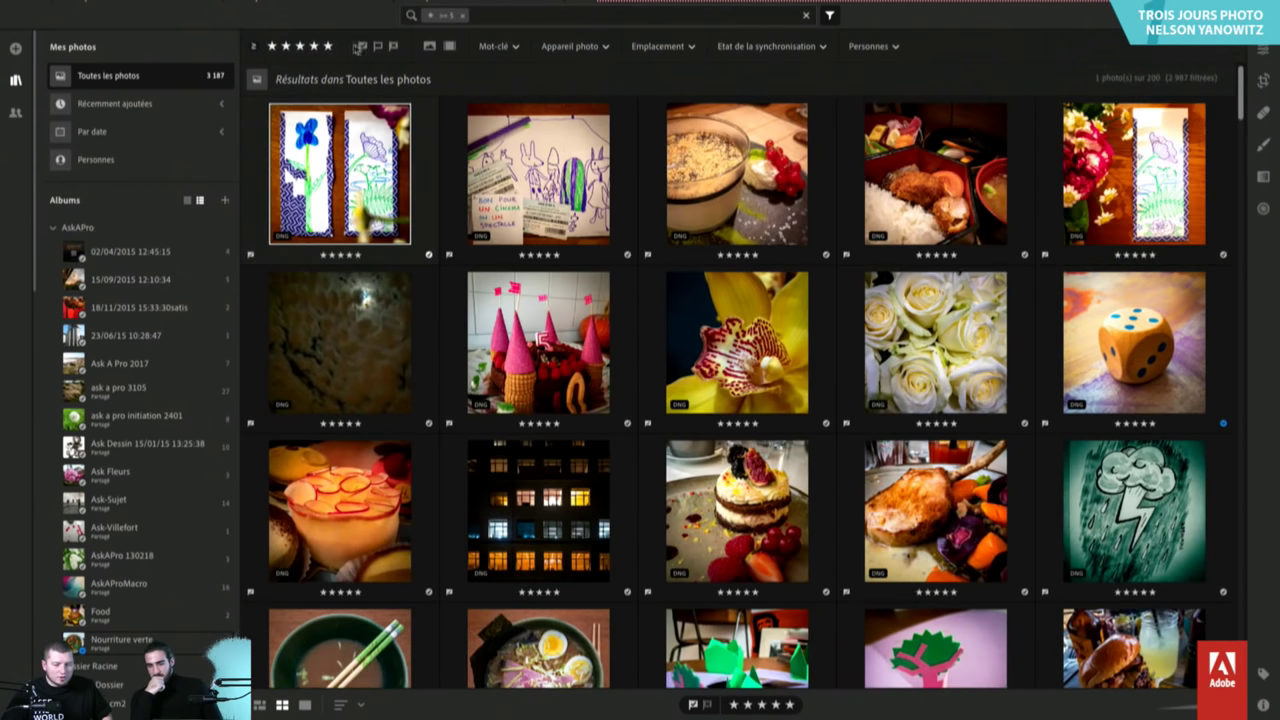
{"action": "left_click", "coordinate": [363, 47]}
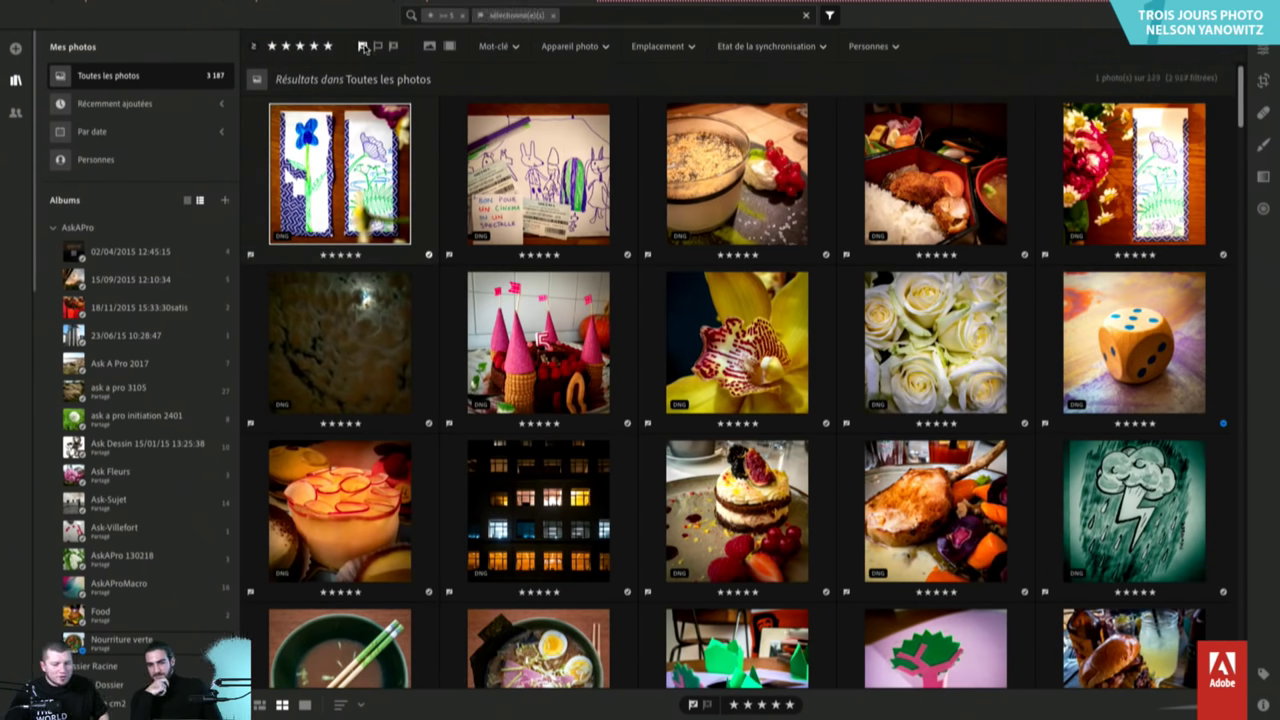
{"action": "scroll", "coordinate": [621, 468], "scroll_direction": "down", "scroll_amount": 10}
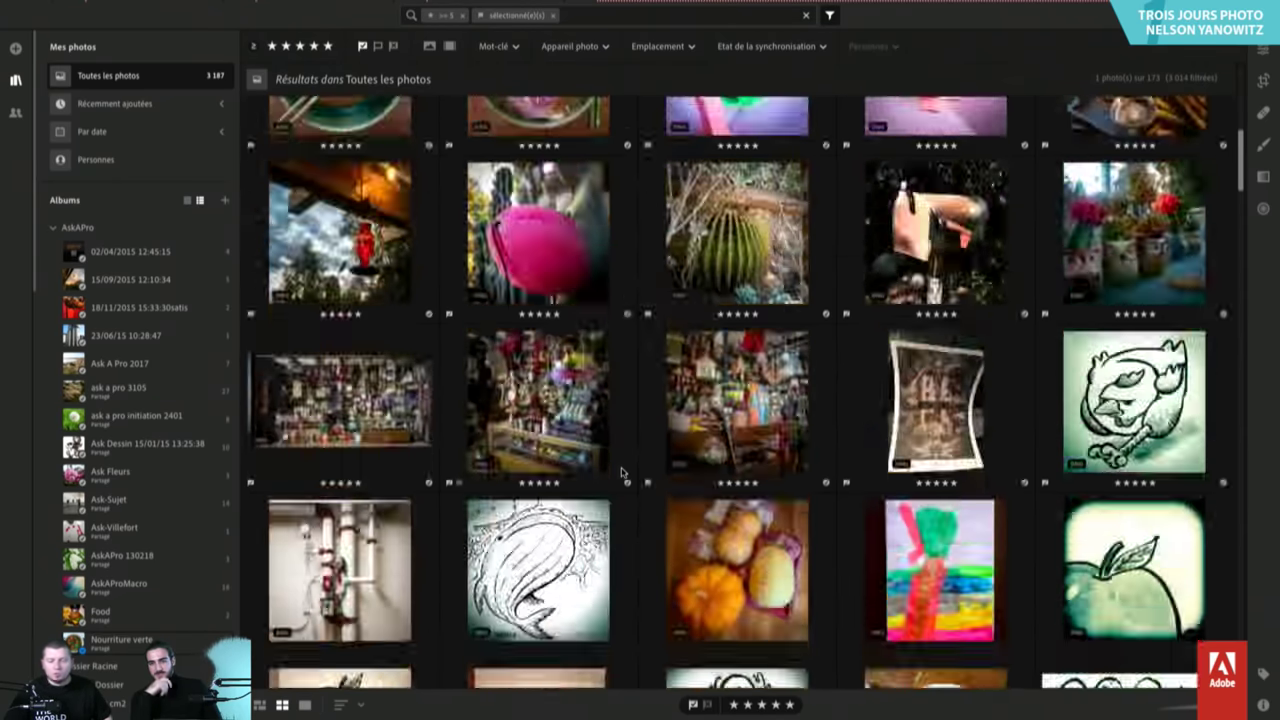
{"action": "scroll", "coordinate": [621, 472], "scroll_direction": "down", "scroll_amount": 10}
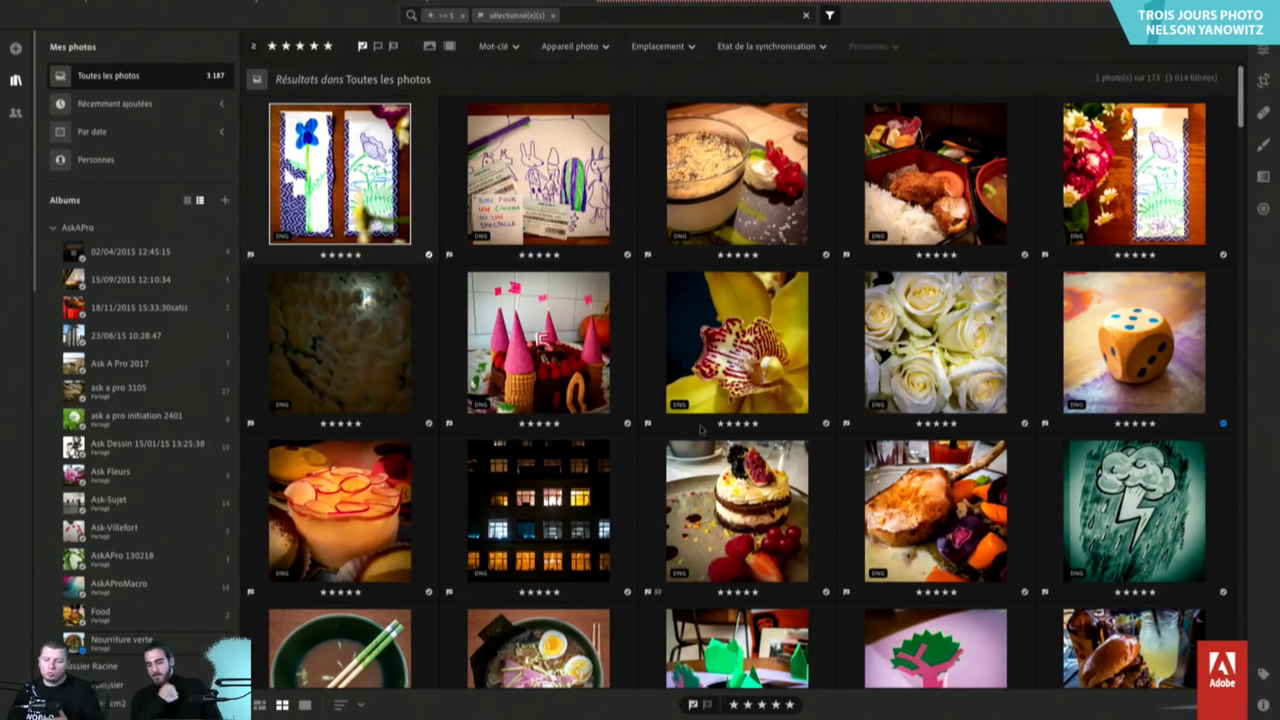
View the Personnes collection of recognised faces, then return to the full "Toutes les photos" library.
{"action": "left_click", "coordinate": [645, 14]}
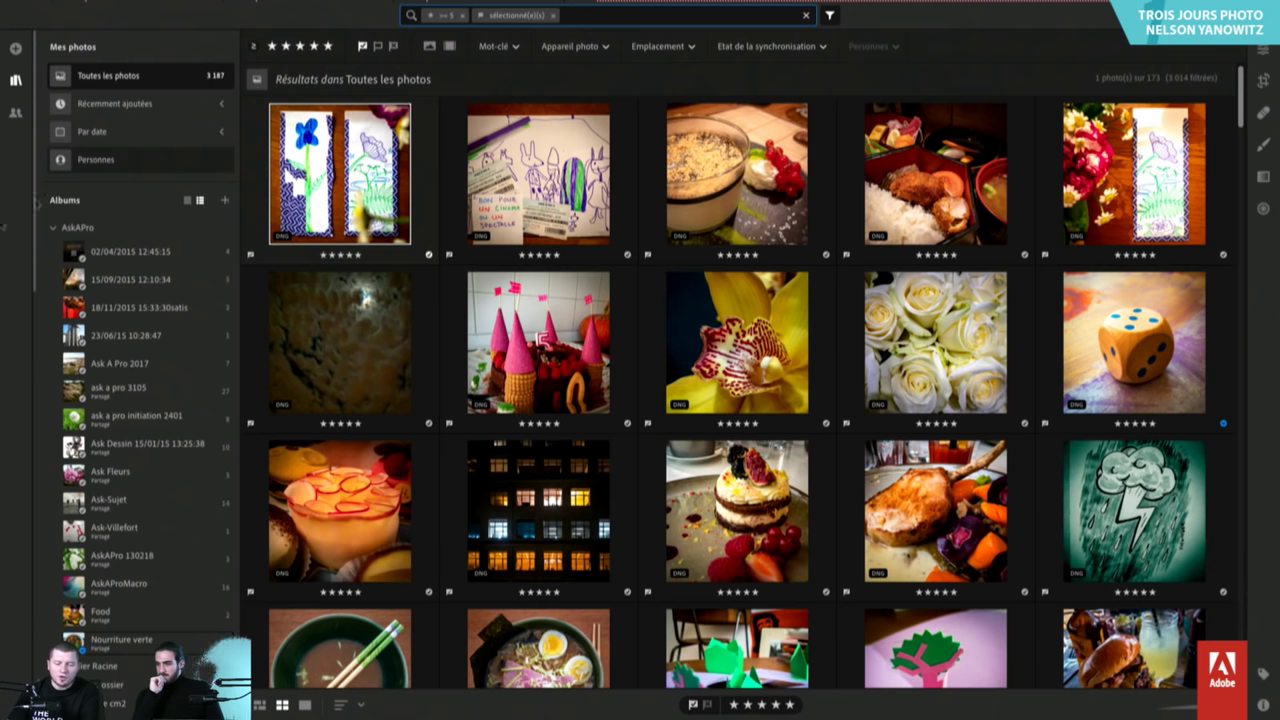
{"action": "left_click", "coordinate": [110, 160]}
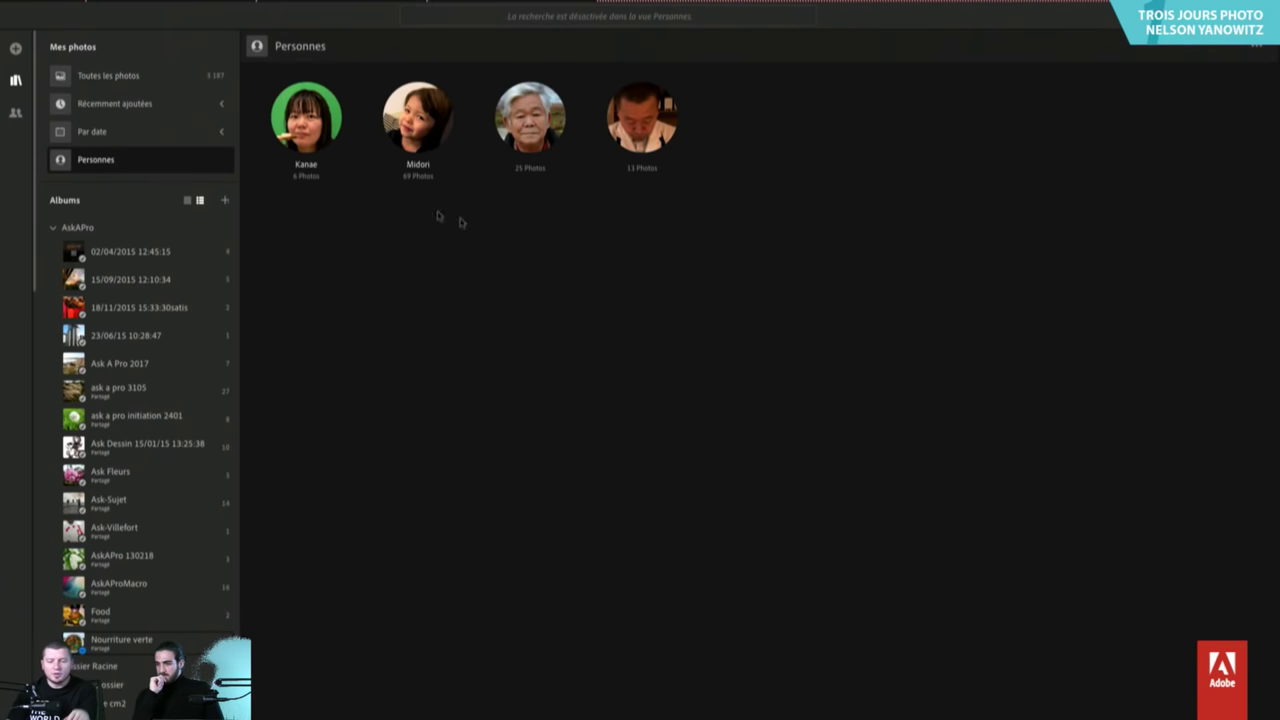
{"action": "left_click", "coordinate": [151, 80]}
{"action": "scroll", "coordinate": [631, 308], "scroll_direction": "up", "scroll_amount": 2}
{"action": "scroll", "coordinate": [631, 308], "scroll_direction": "up", "scroll_amount": 1}
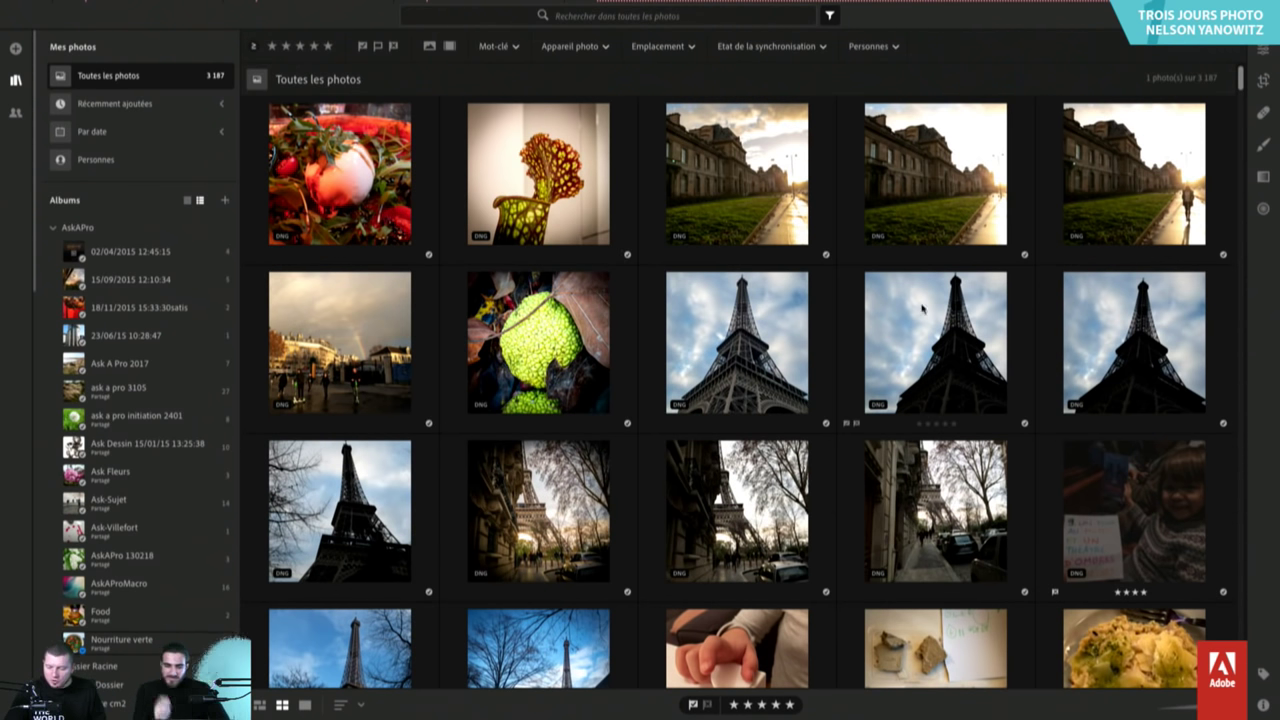
Enlarge the grid thumbnails to four per row and view the camera models offered by the Appareil photo filter.
{"action": "left_click_drag", "start_coordinate": [1097, 703], "coordinate": [1107, 703]}
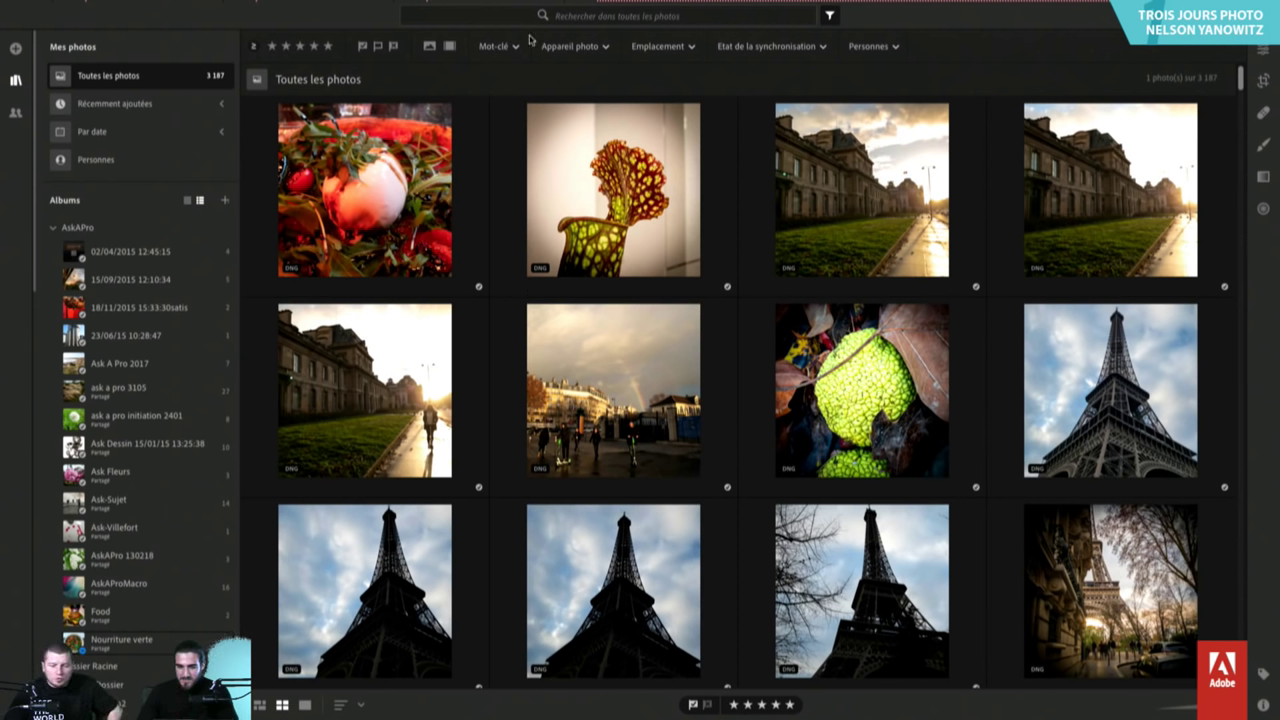
{"action": "left_click", "coordinate": [589, 53]}
{"action": "left_click", "coordinate": [607, 40]}
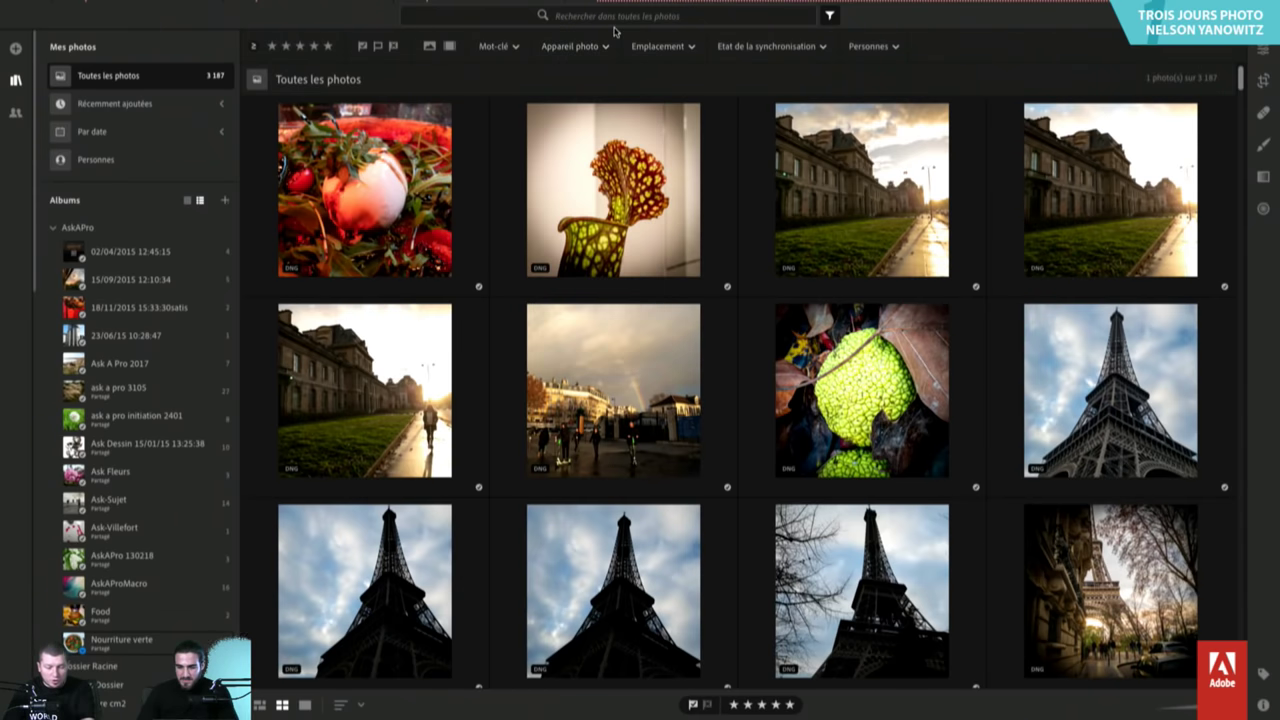
{"action": "left_click", "coordinate": [594, 47]}
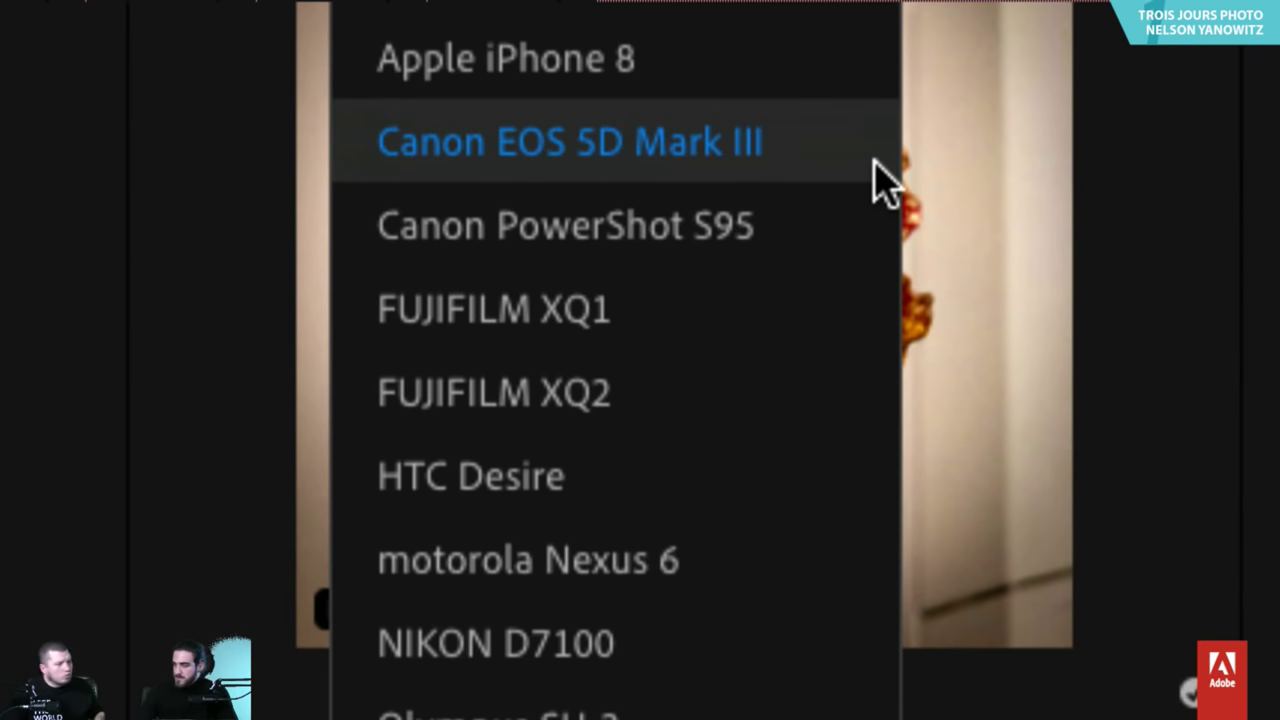
{"action": "left_click", "coordinate": [975, 190]}
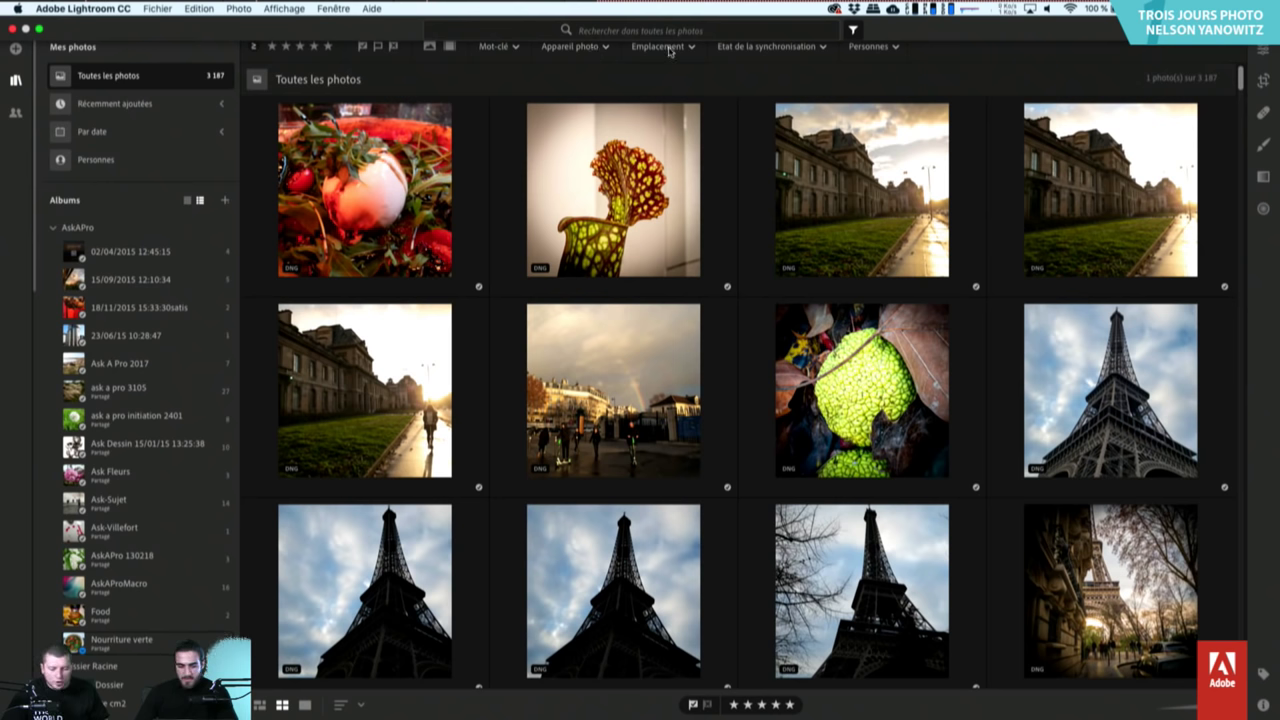
{"action": "scroll", "coordinate": [770, 403], "scroll_direction": "down", "scroll_amount": 1}
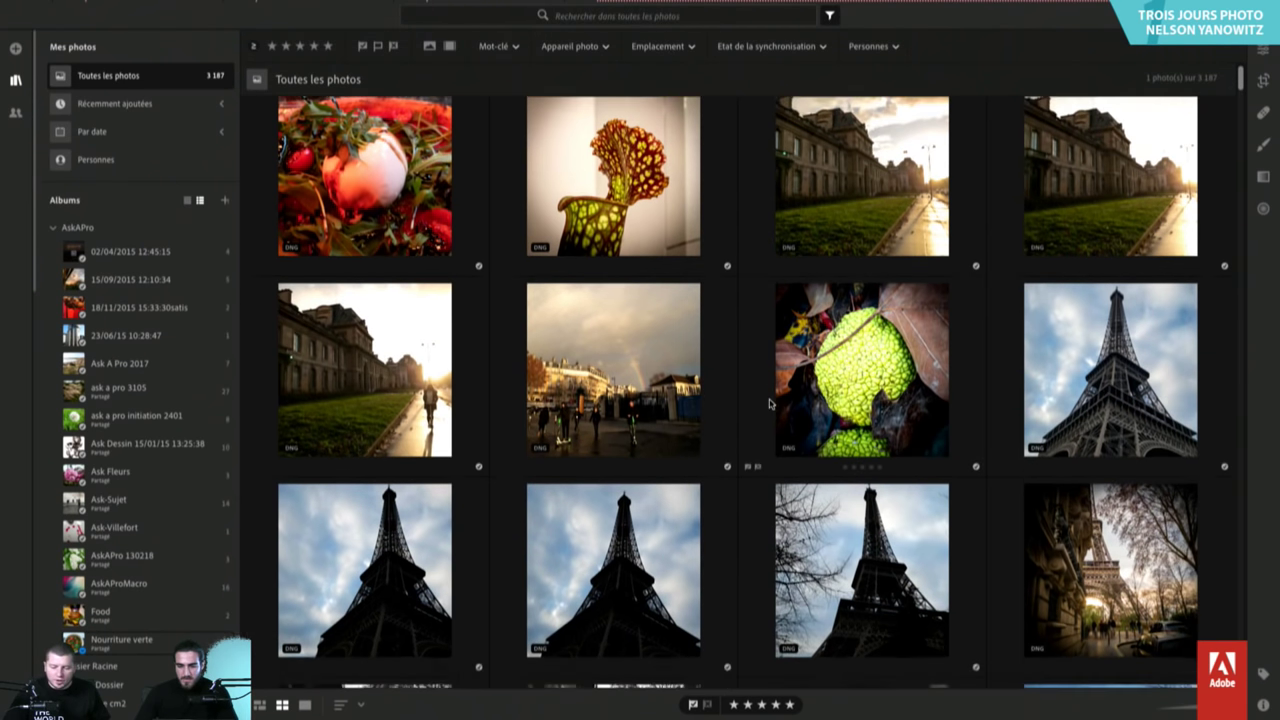
{"action": "scroll", "coordinate": [770, 403], "scroll_direction": "down", "scroll_amount": 5}
{"action": "scroll", "coordinate": [770, 403], "scroll_direction": "up", "scroll_amount": 5}
{"action": "scroll", "coordinate": [770, 403], "scroll_direction": "down", "scroll_amount": 5}
{"action": "scroll", "coordinate": [769, 403], "scroll_direction": "down", "scroll_amount": 10}
{"action": "scroll", "coordinate": [875, 258], "scroll_direction": "down", "scroll_amount": 10}
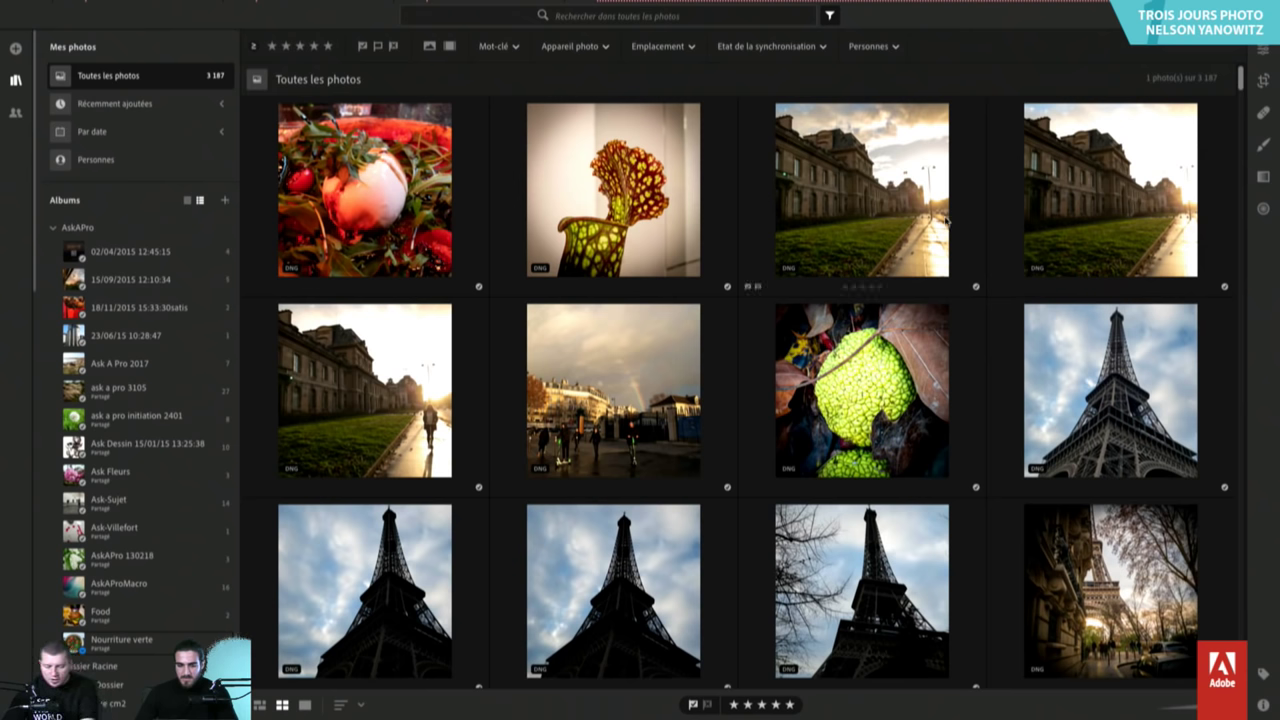
Switch to Chrome, show the Behance profile page, and open its Macro project.
{"action": "key", "text": "super+Tab"}
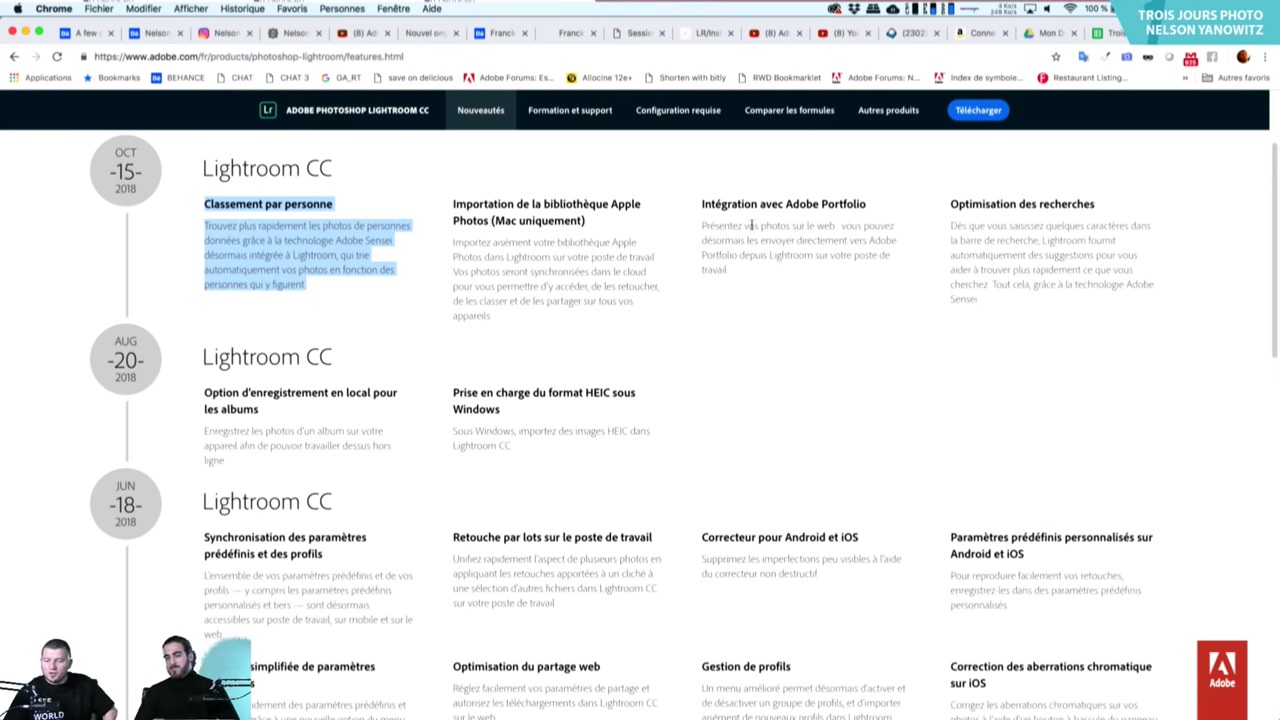
{"action": "left_click", "coordinate": [495, 36]}
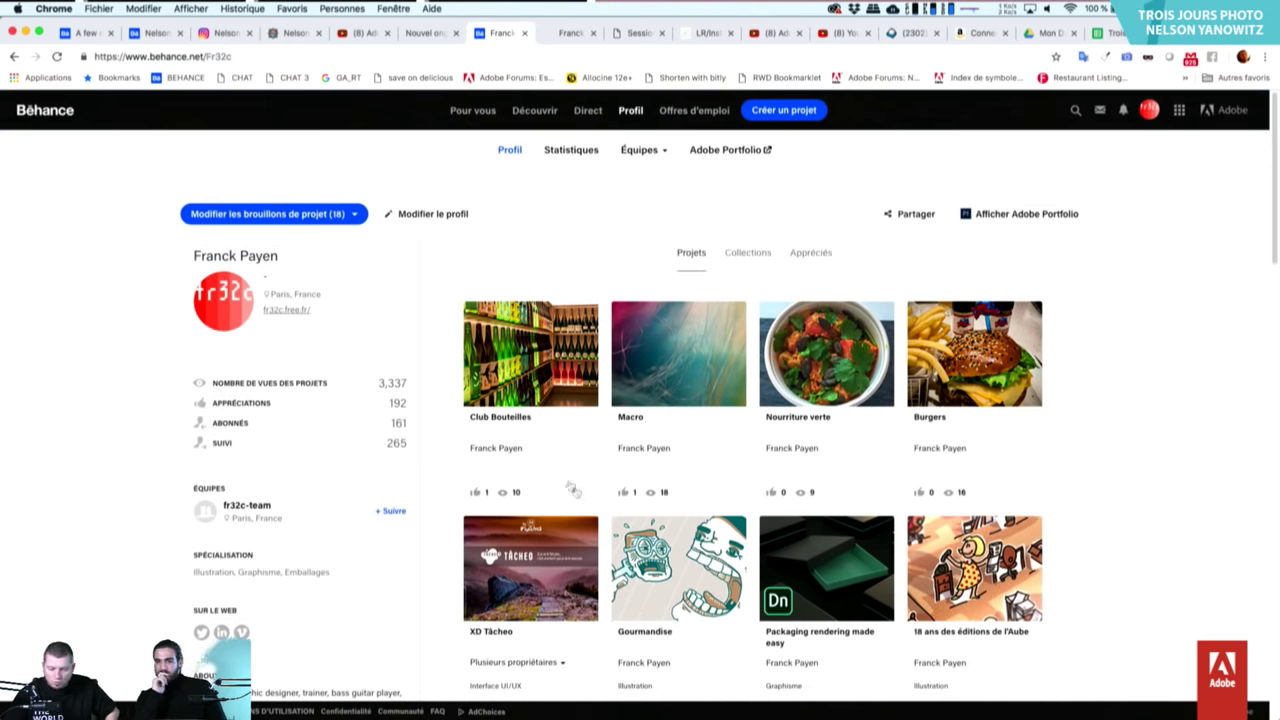
{"action": "left_click", "coordinate": [709, 349]}
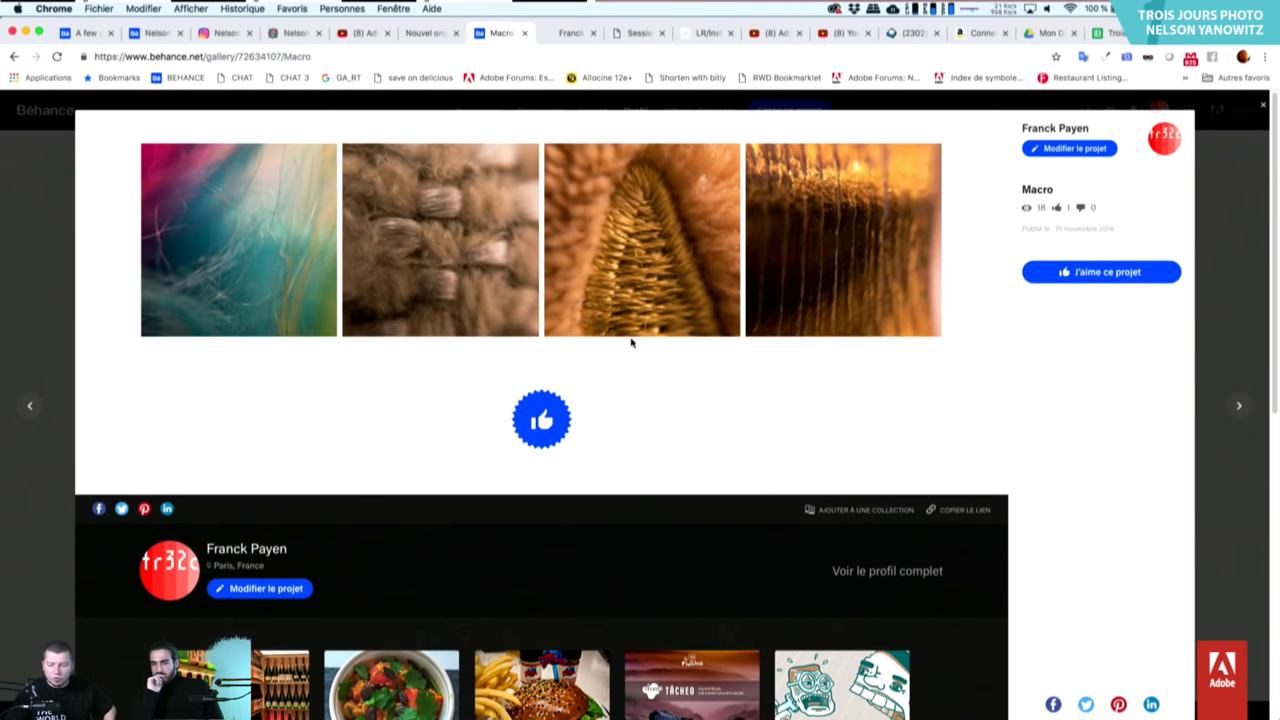
Switch back to Lightroom CC and select three photos, including the Eiffel Tower street view and the first sunset shot of the stone building.
{"action": "key", "text": "super+Tab"}
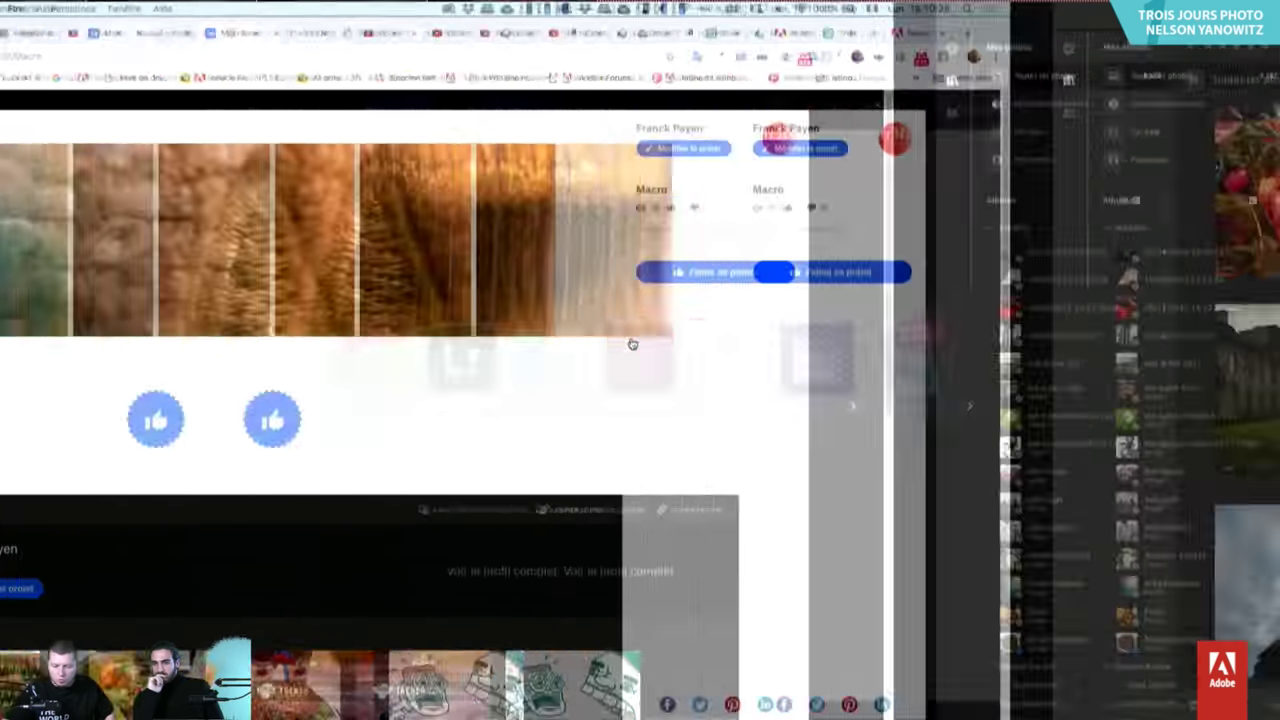
{"action": "scroll", "coordinate": [646, 482], "scroll_direction": "down", "scroll_amount": 5}
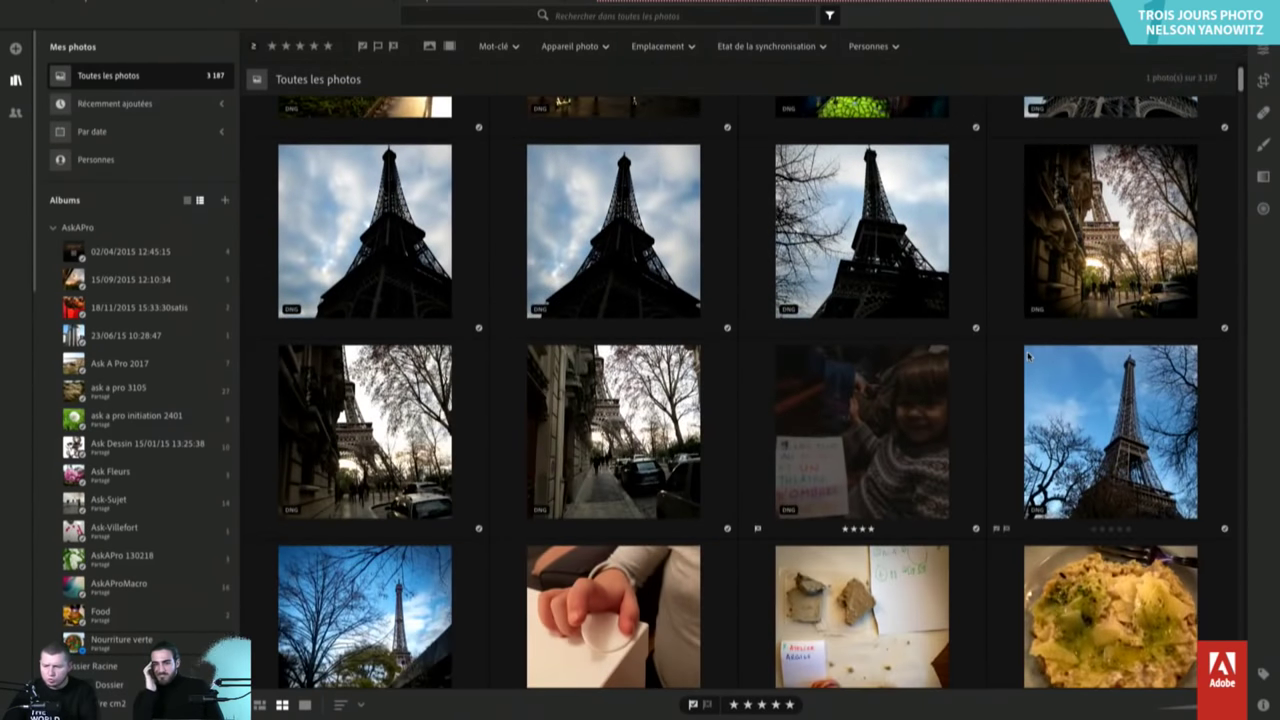
{"action": "left_click", "coordinate": [1104, 240]}
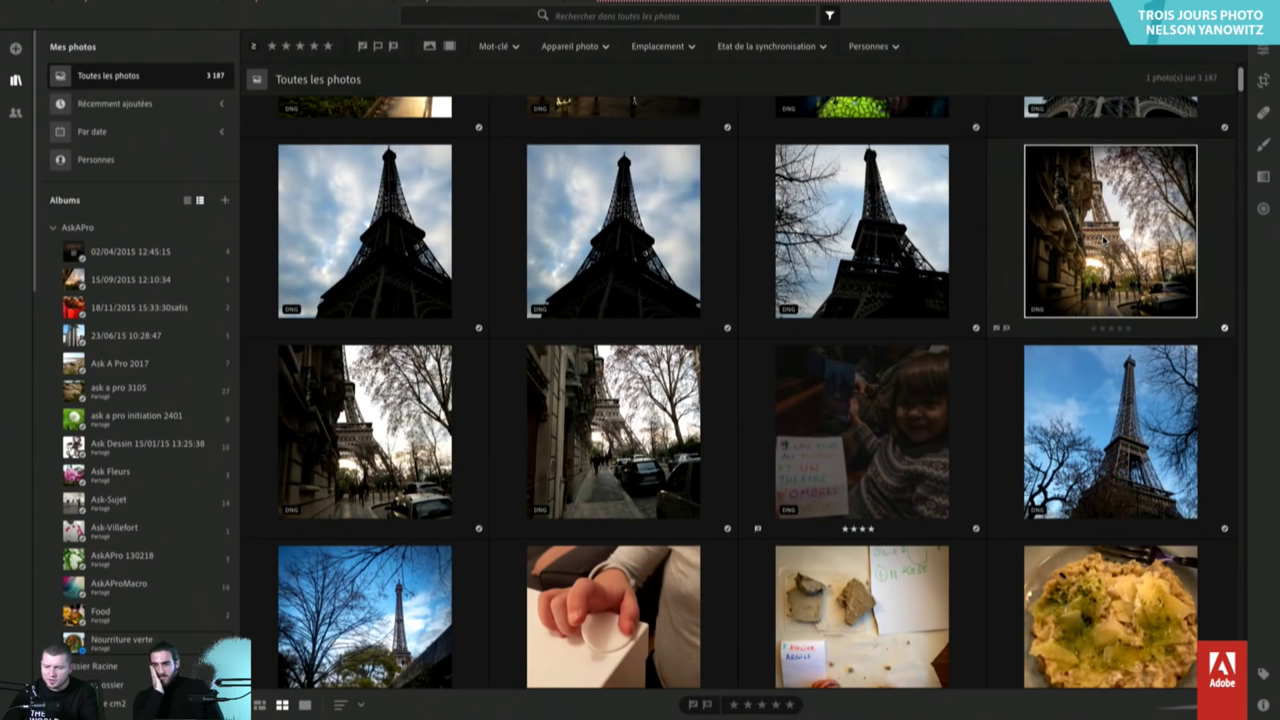
{"action": "scroll", "coordinate": [1120, 232], "scroll_direction": "down", "scroll_amount": 3}
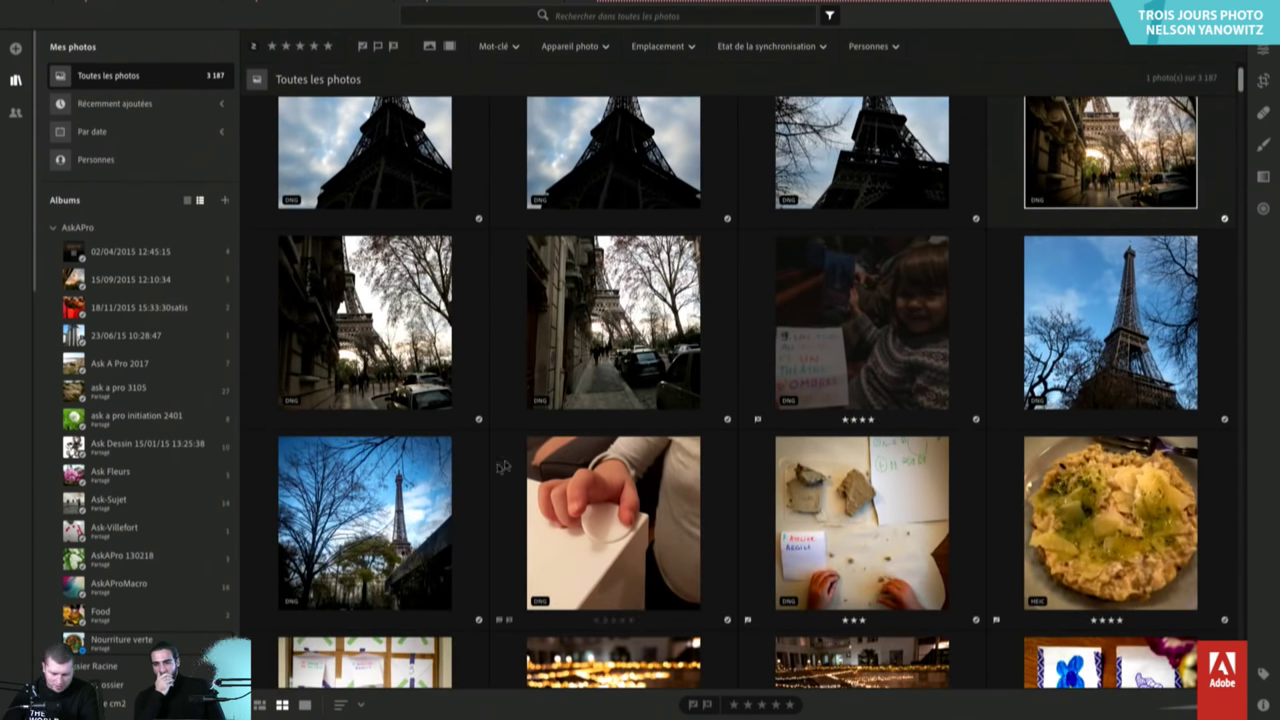
{"action": "scroll", "coordinate": [788, 309], "scroll_direction": "up", "scroll_amount": 10}
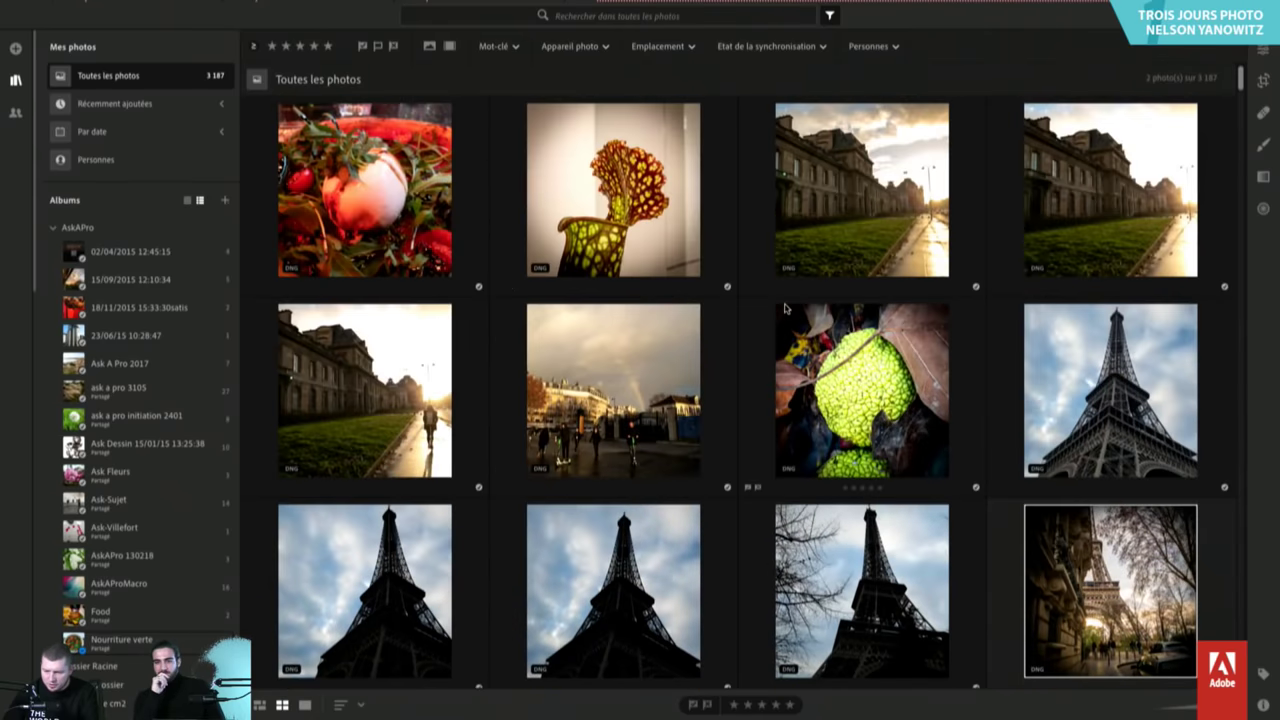
{"action": "left_click", "coordinate": [1117, 207], "text": "ctrl"}
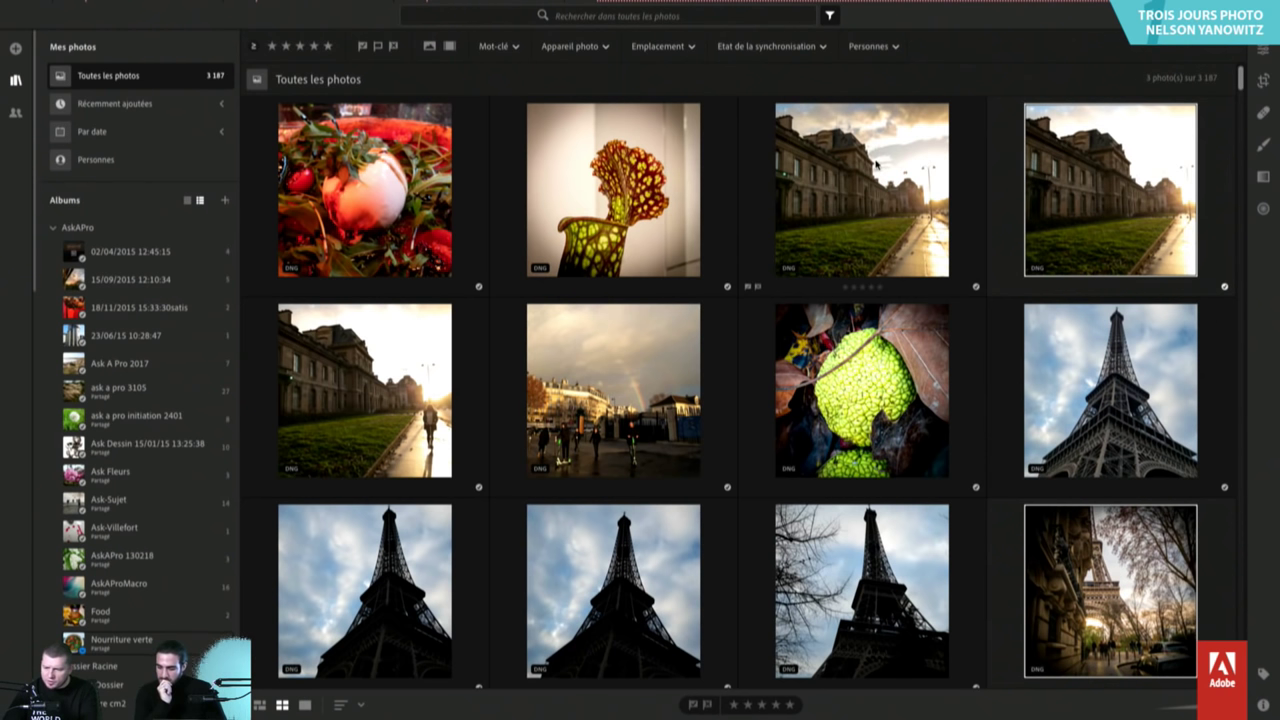
{"action": "left_click", "coordinate": [862, 190], "text": "ctrl"}
{"action": "left_click", "coordinate": [1110, 195], "text": "ctrl"}
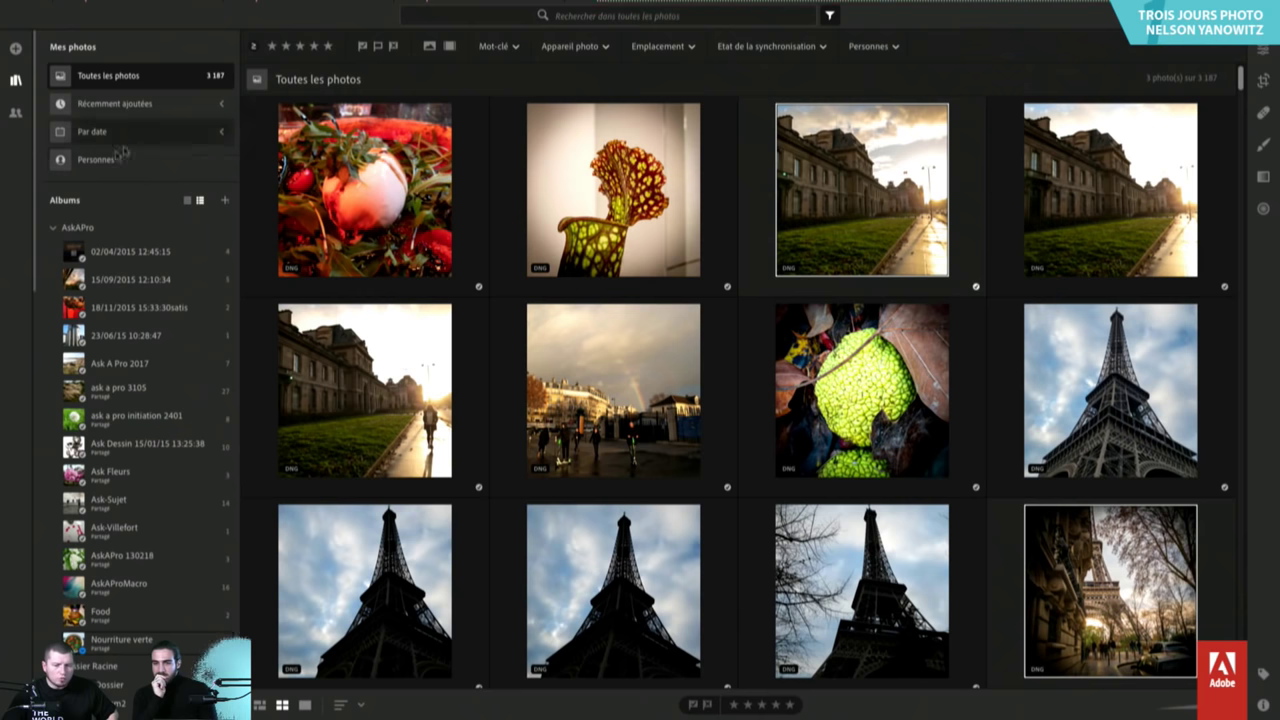
Create an album named WeekendParisien that includes the three selected photos, and open it.
{"action": "left_click", "coordinate": [225, 200]}
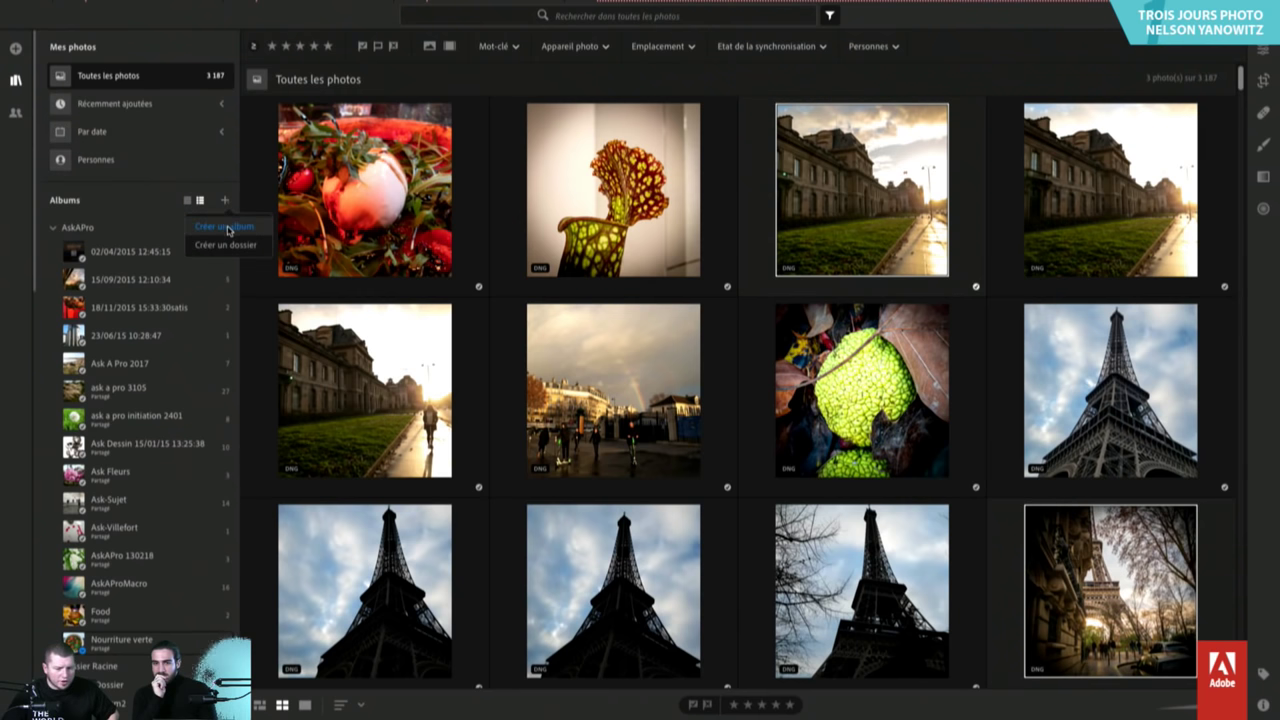
{"action": "left_click", "coordinate": [228, 229]}
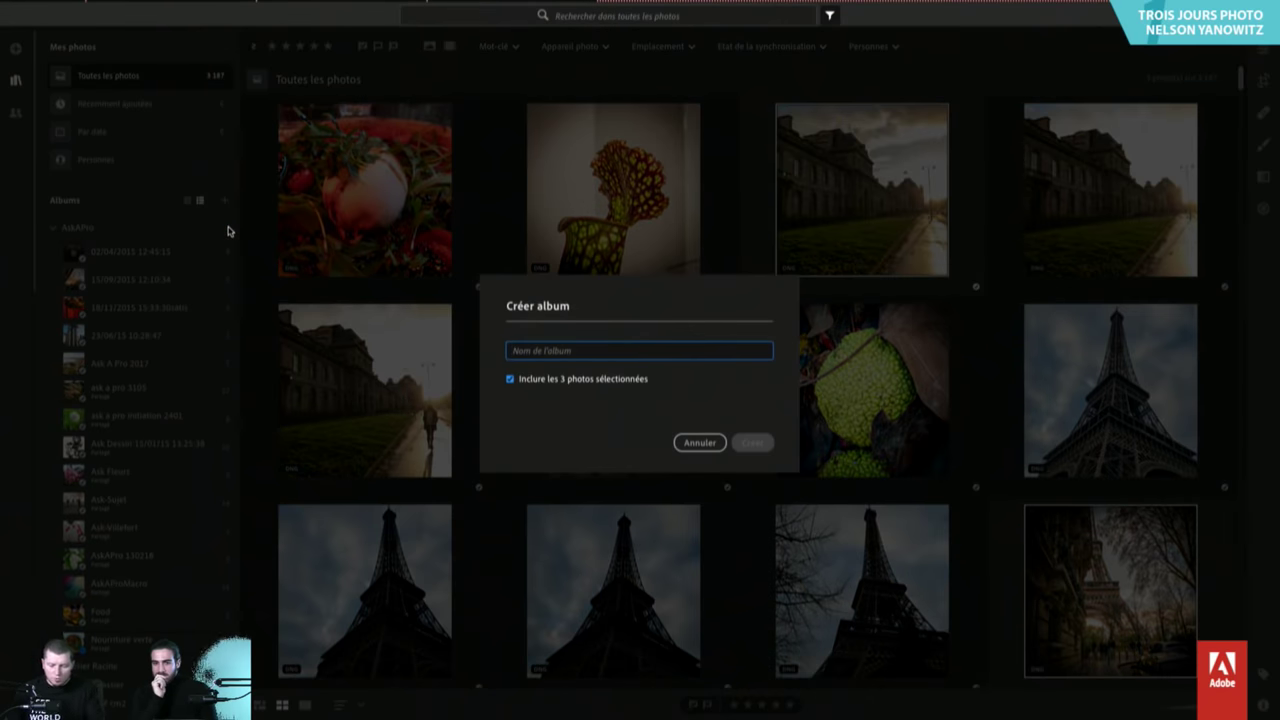
{"action": "type", "text": "Wee"}
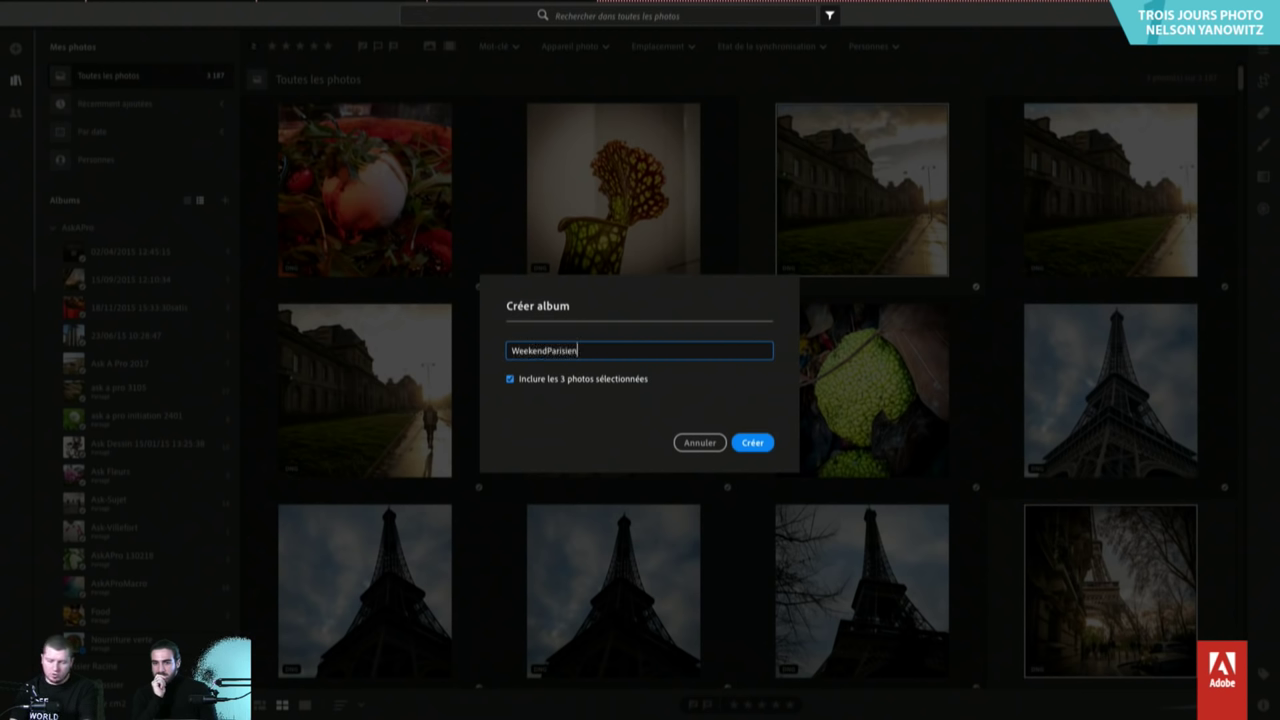
{"action": "type", "text": "kendParisien"}
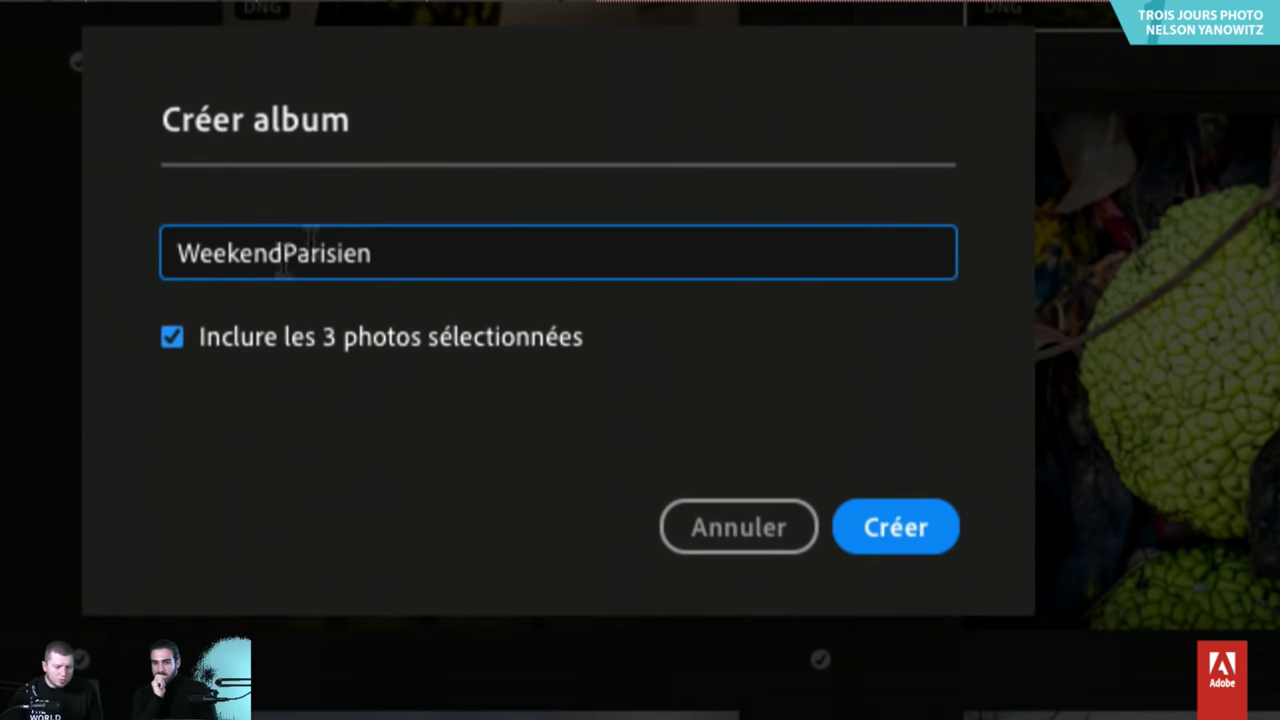
{"action": "key", "text": "Return"}
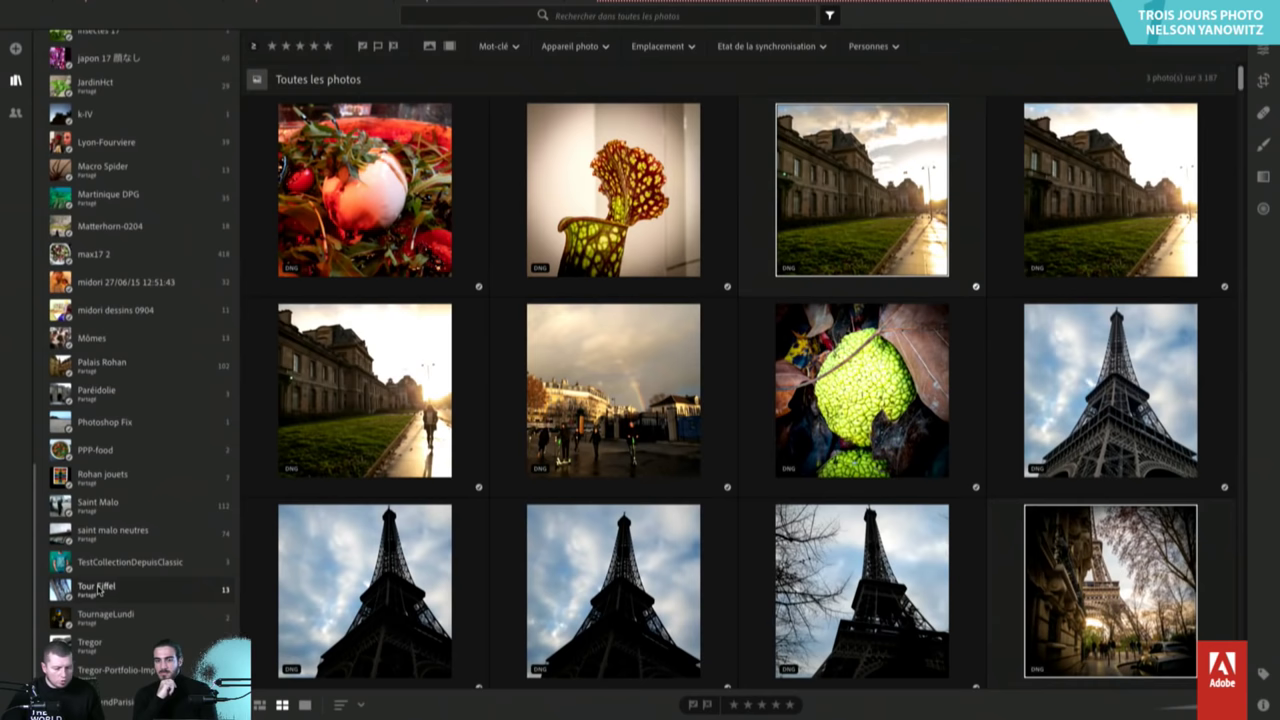
{"action": "left_click", "coordinate": [120, 702]}
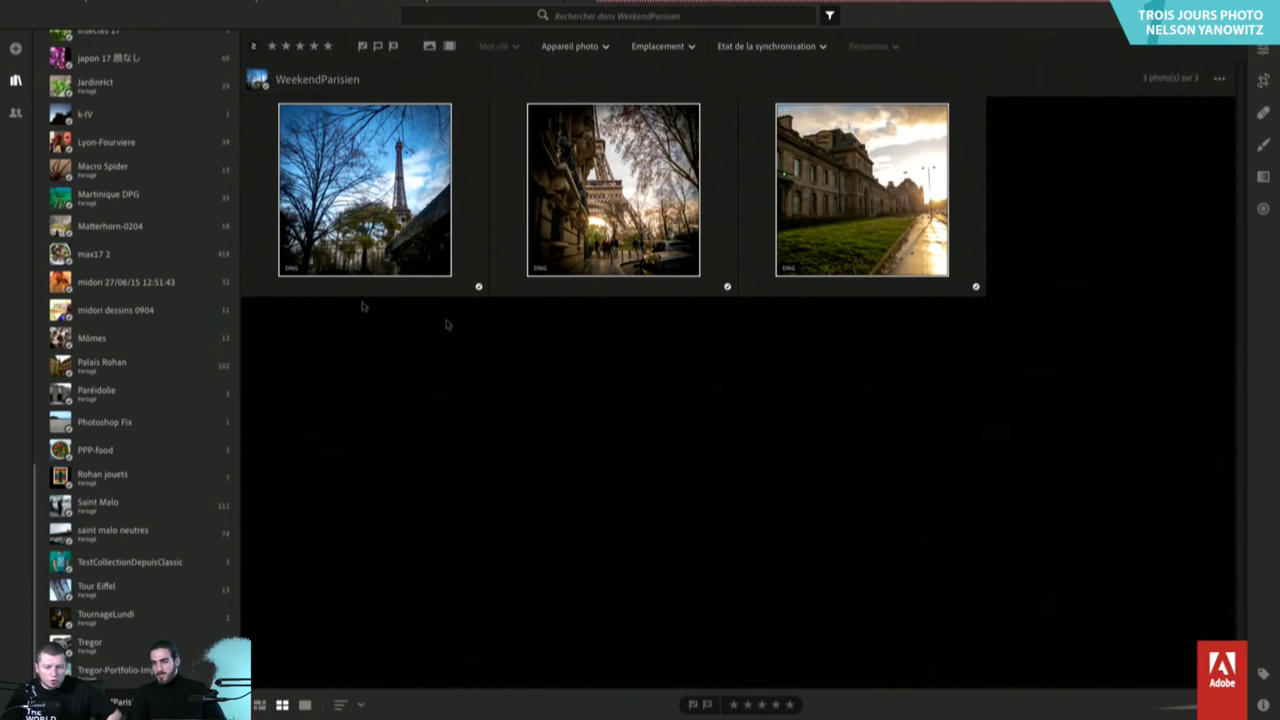
View the options offered by the Etat de la synchronisation filter for the WeekendParisien album.
{"action": "left_click", "coordinate": [800, 49]}
{"action": "left_click", "coordinate": [800, 49]}
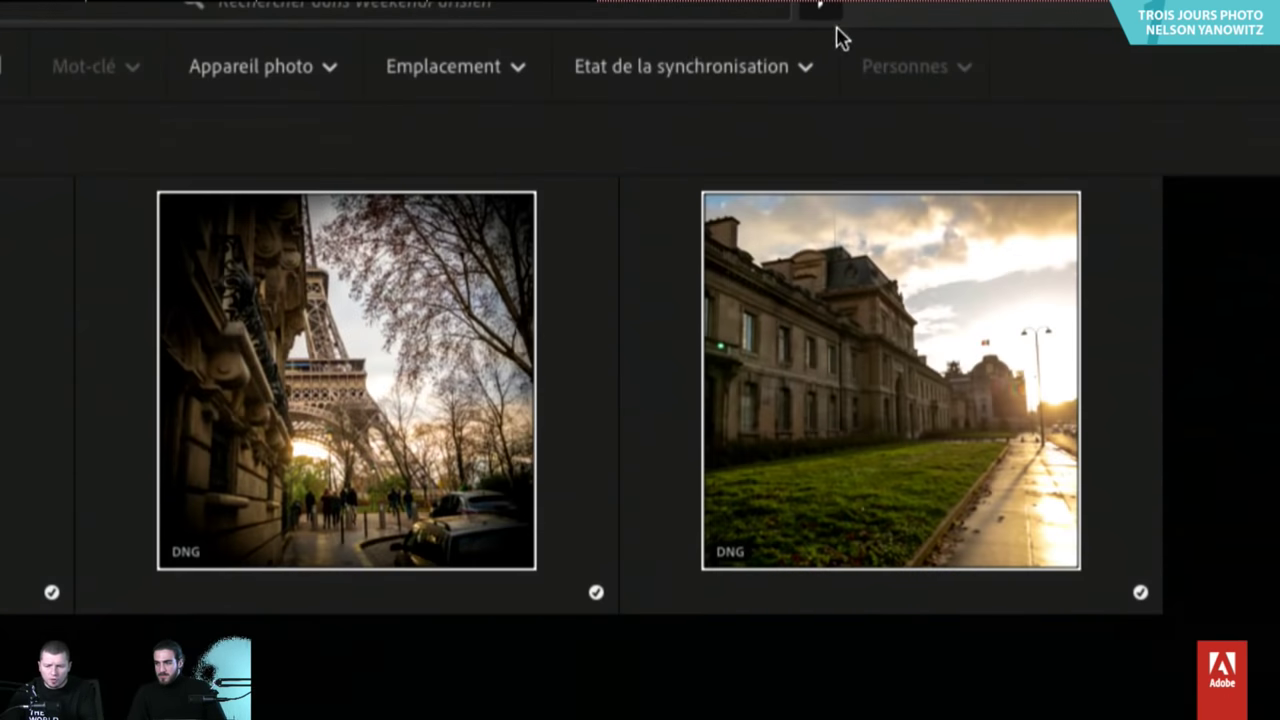
{"action": "left_click", "coordinate": [712, 66]}
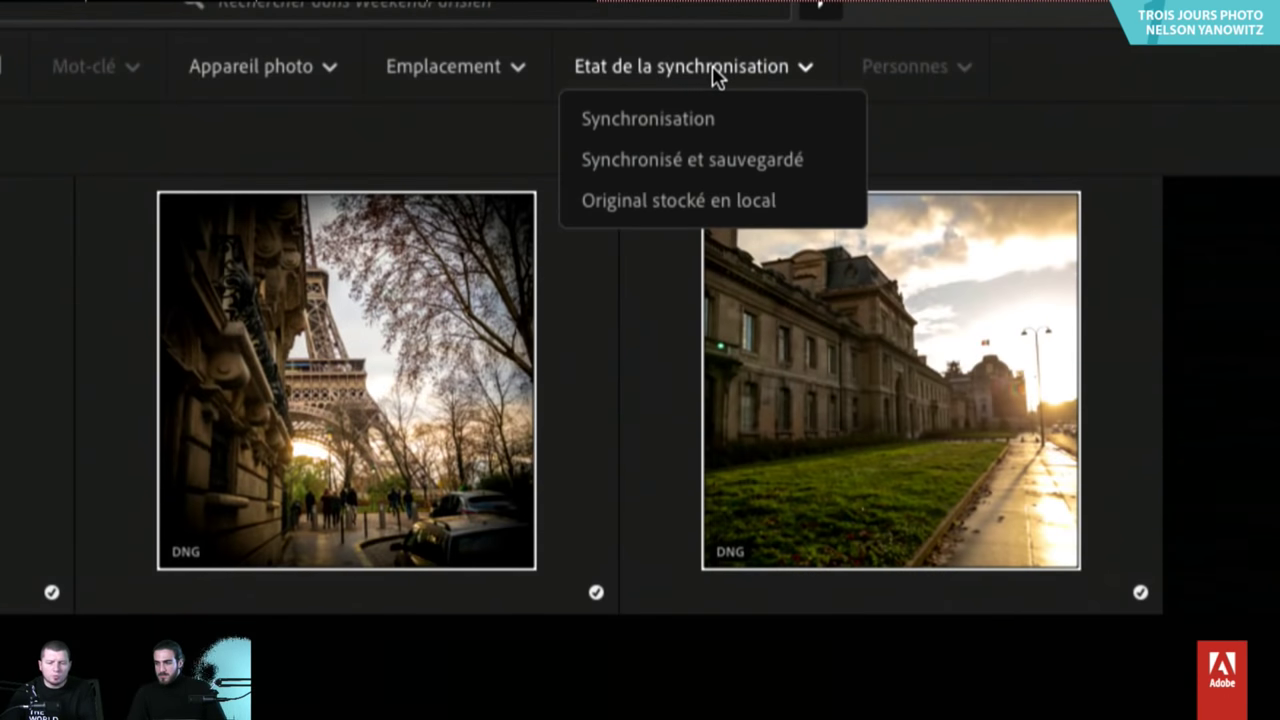
{"action": "left_click", "coordinate": [780, 161]}
{"action": "left_click", "coordinate": [808, 78]}
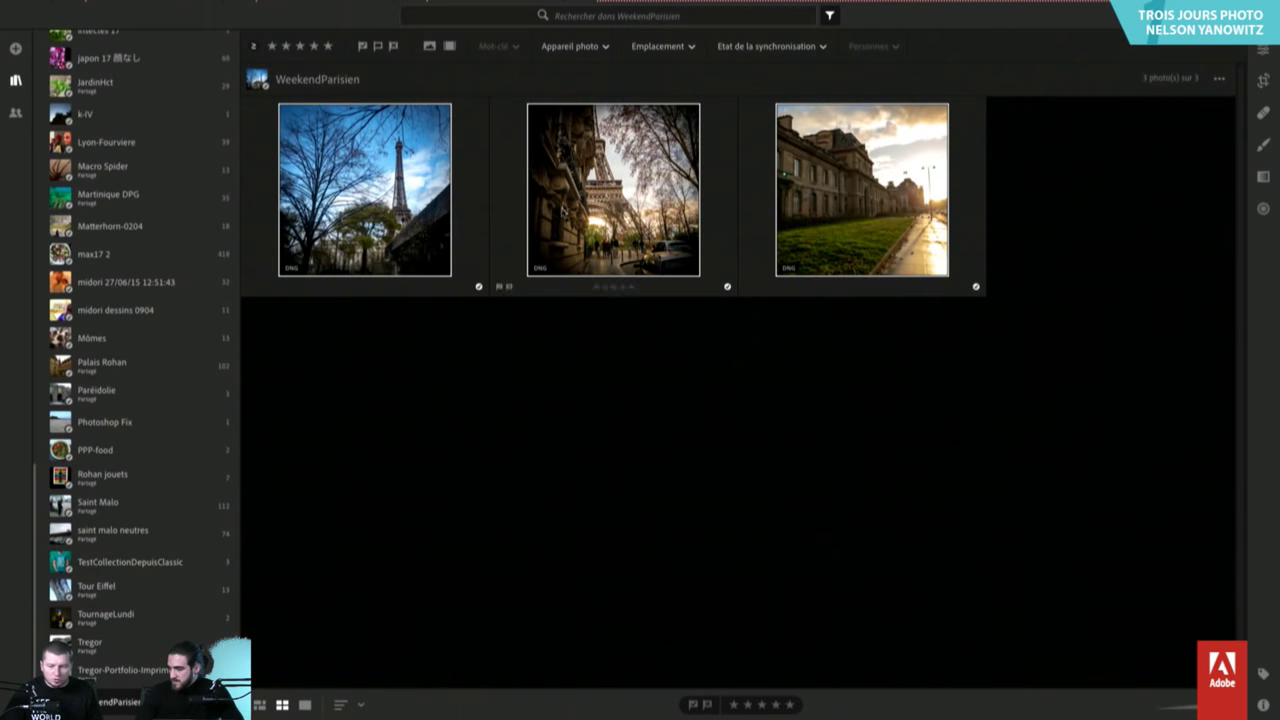
{"action": "left_click", "coordinate": [766, 48]}
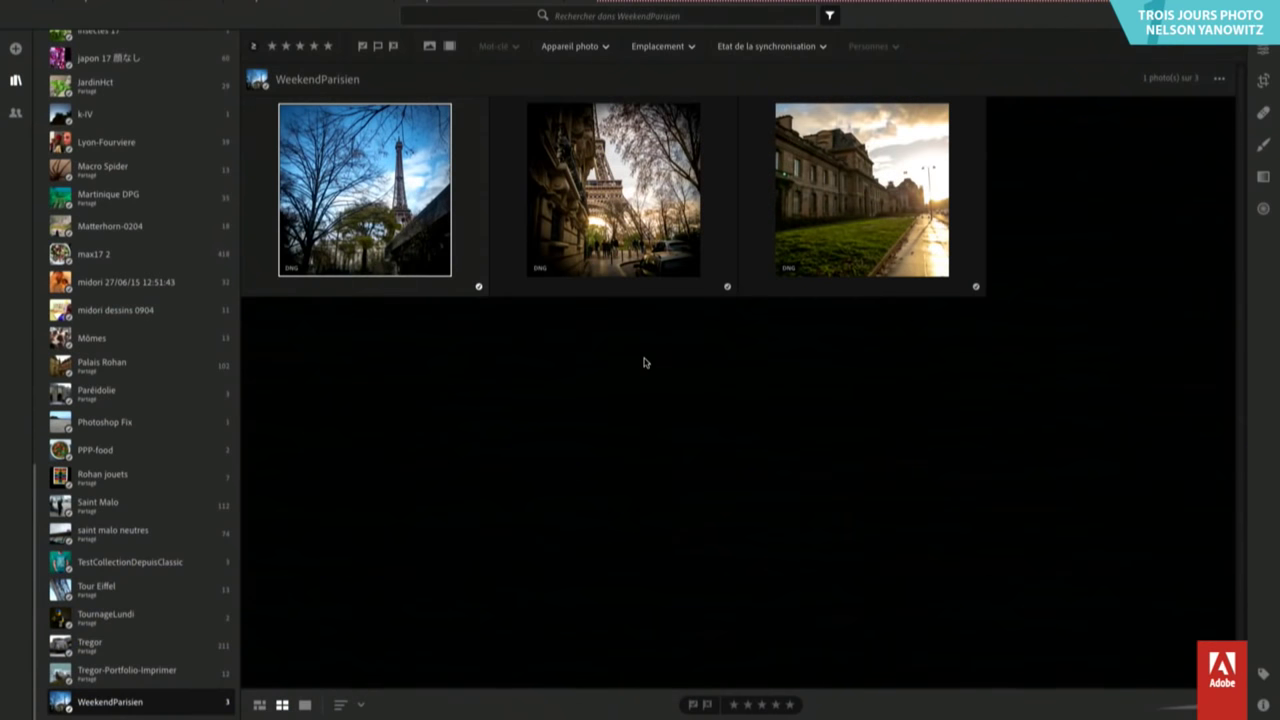
Select all the photos in the WeekendParisien album and share them to Adobe Portfolio.
{"action": "left_click", "coordinate": [646, 363]}
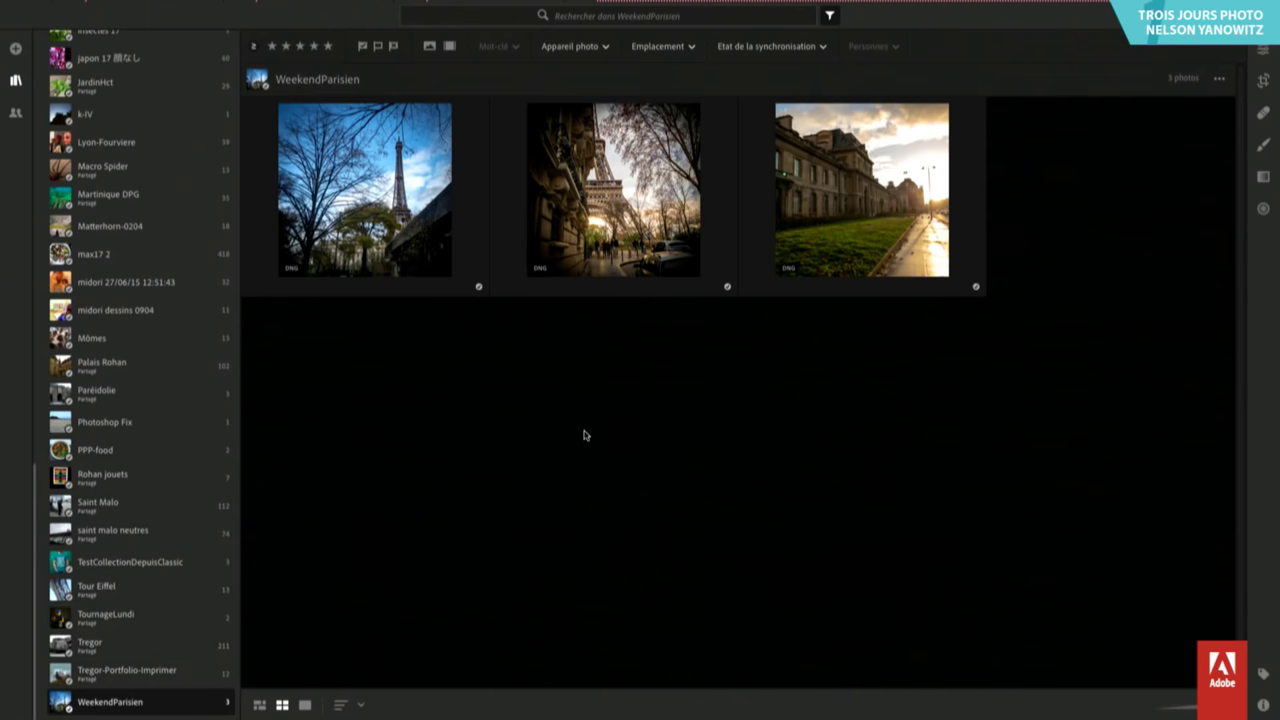
{"action": "key", "text": "ctrl+a"}
{"action": "right_click", "coordinate": [678, 187]}
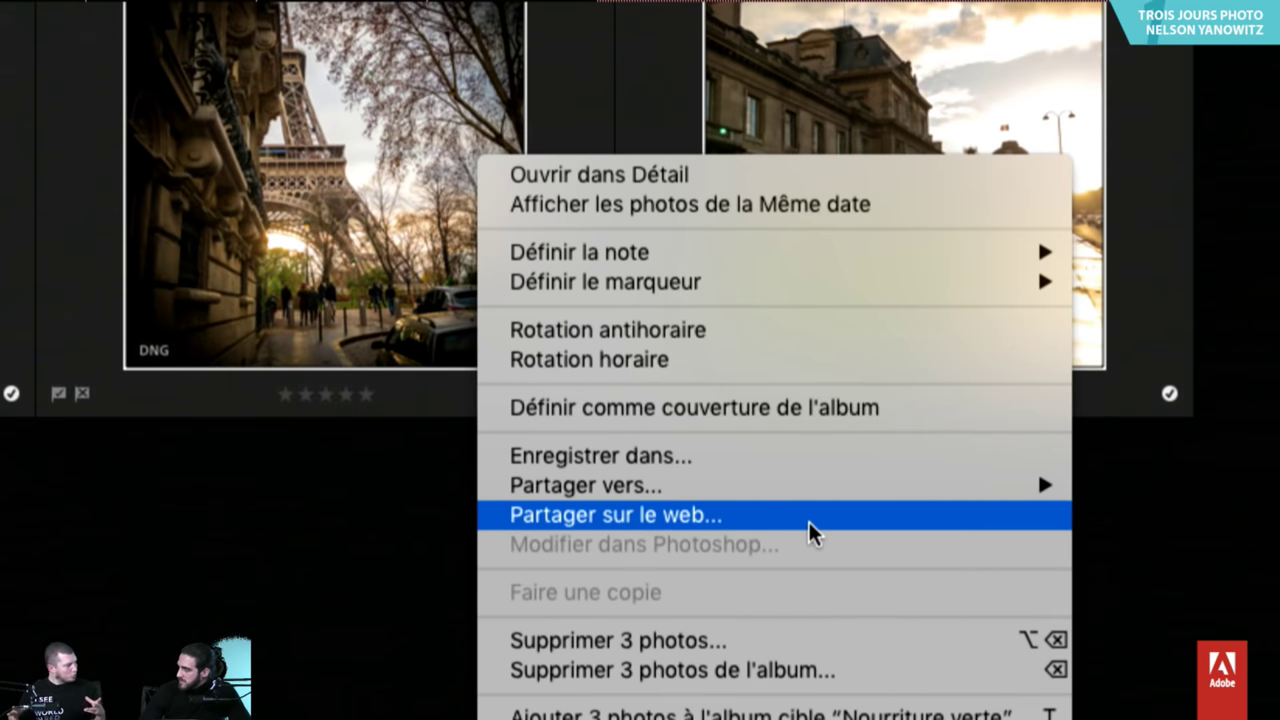
{"action": "mouse_move", "coordinate": [815, 492]}
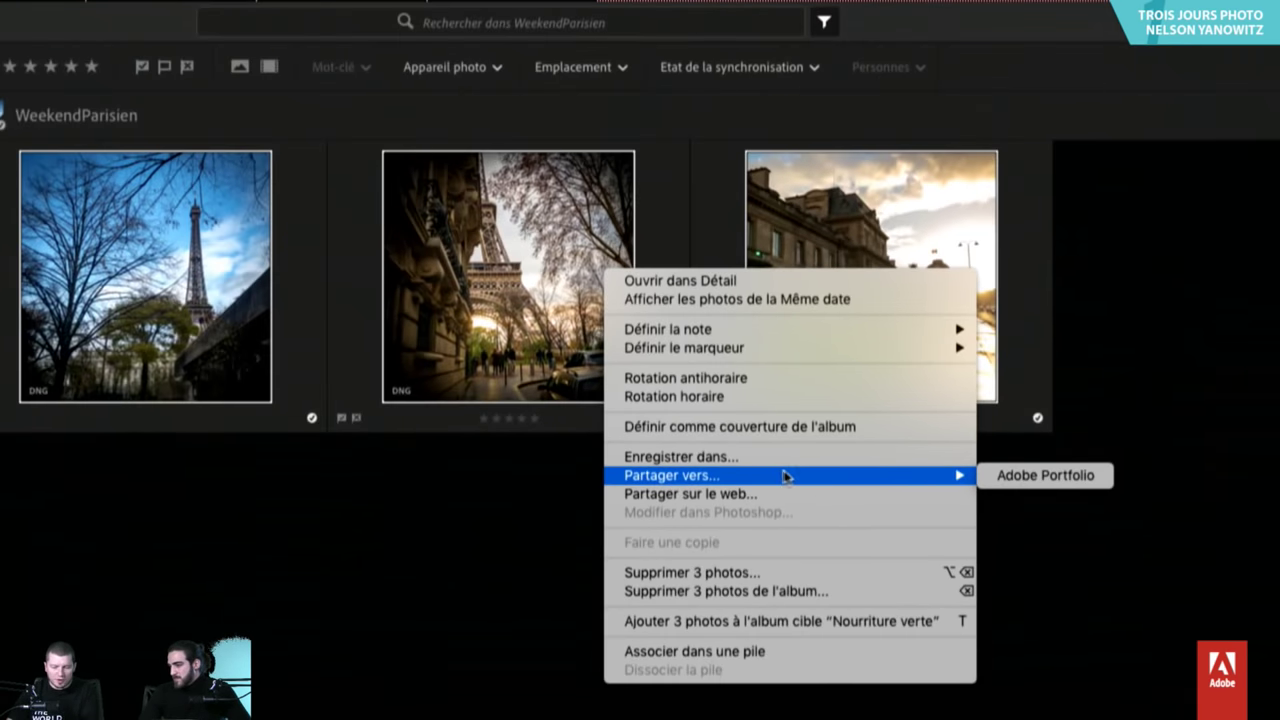
{"action": "left_click", "coordinate": [1041, 474]}
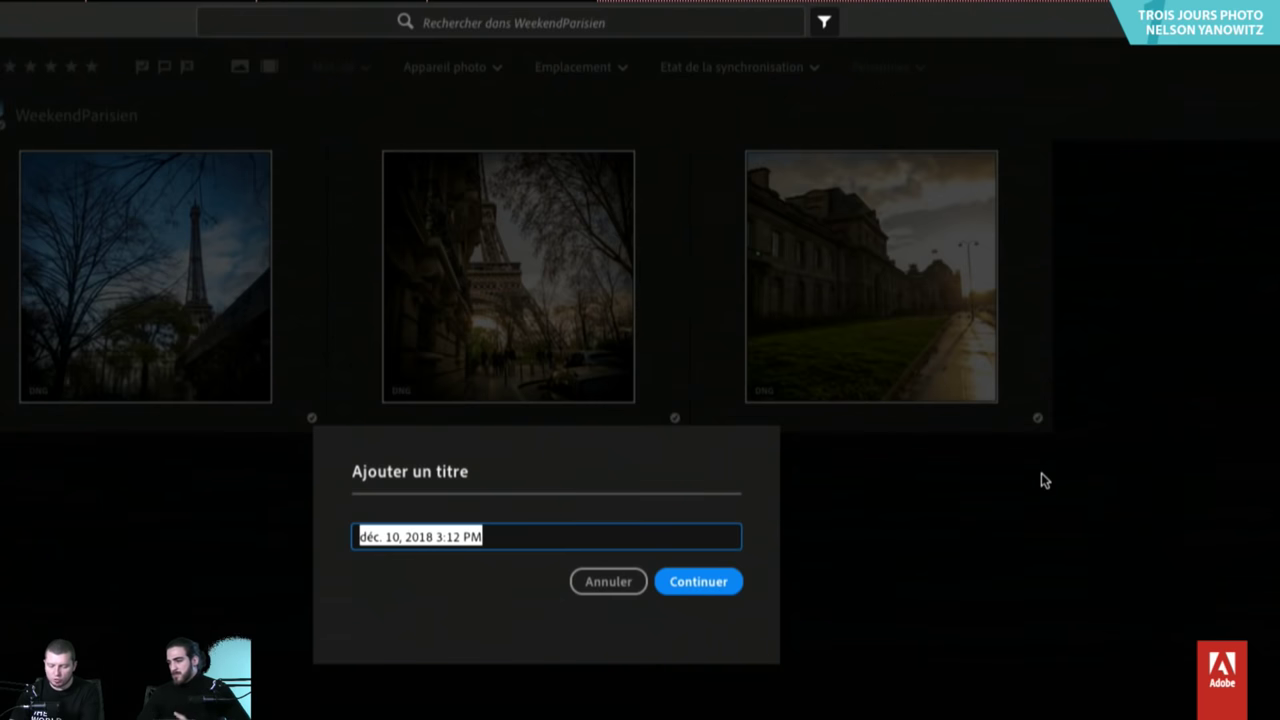
Title the shared project "Trois Jours Photo 2018" and open its page in the Adobe Portfolio editor in Chrome.
{"action": "type", "text": "Ttorois"}
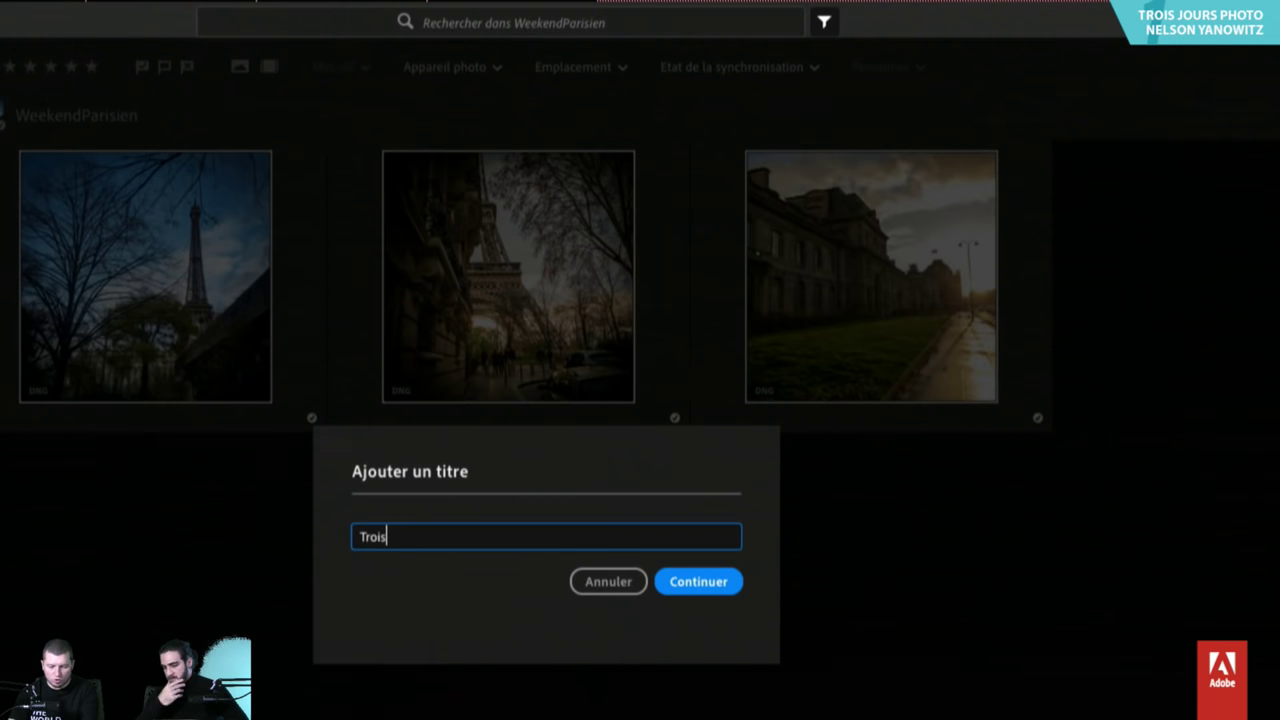
{"action": "type", "text": " Jours Ph"}
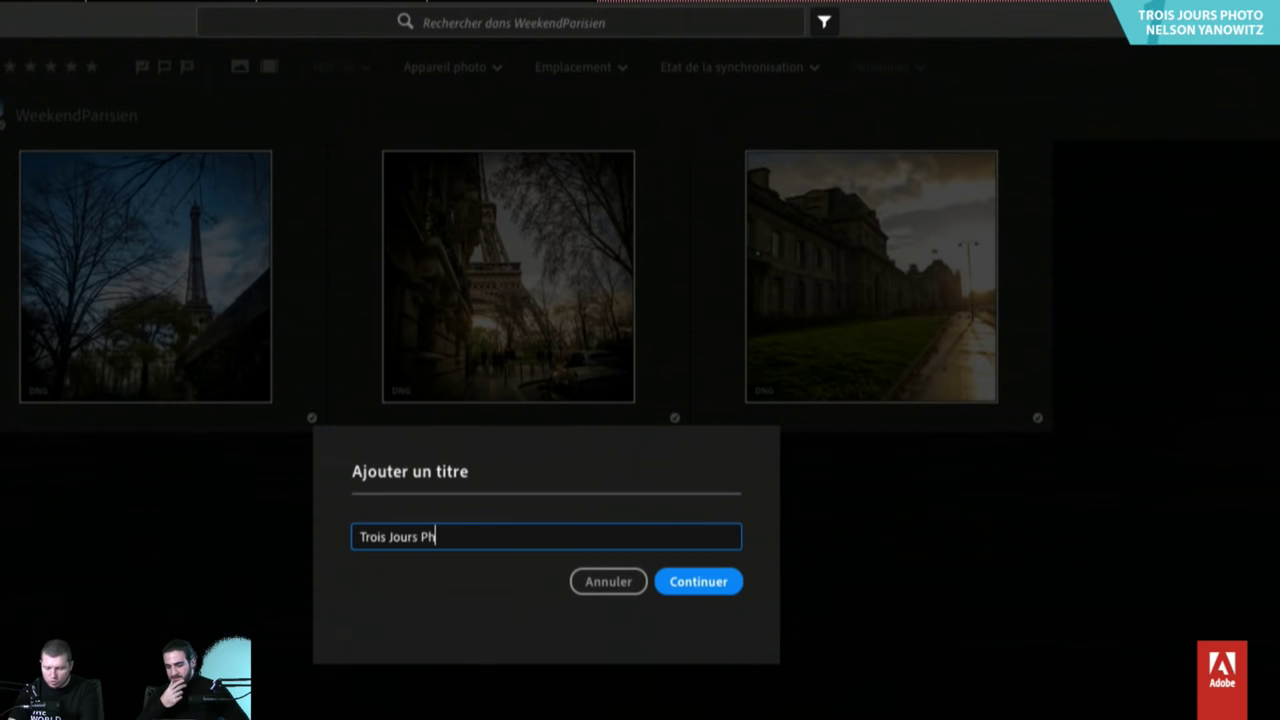
{"action": "type", "text": "oto 2018"}
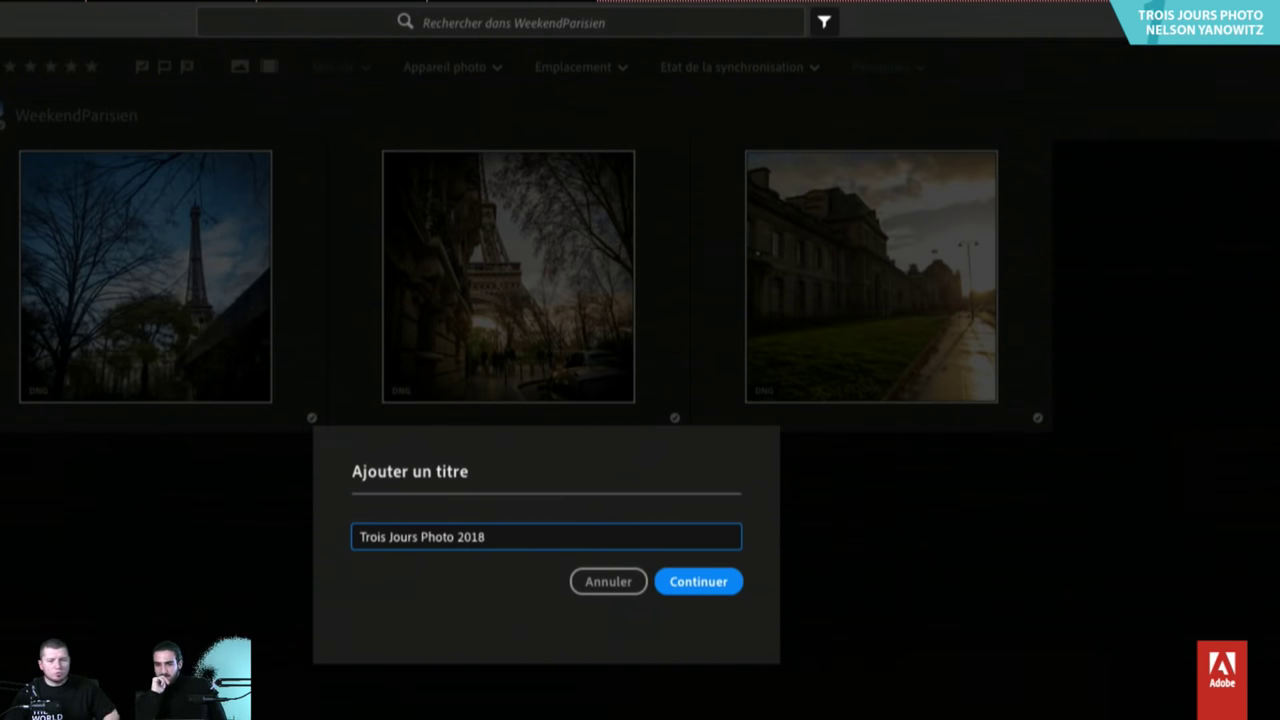
{"action": "key", "text": "Return"}
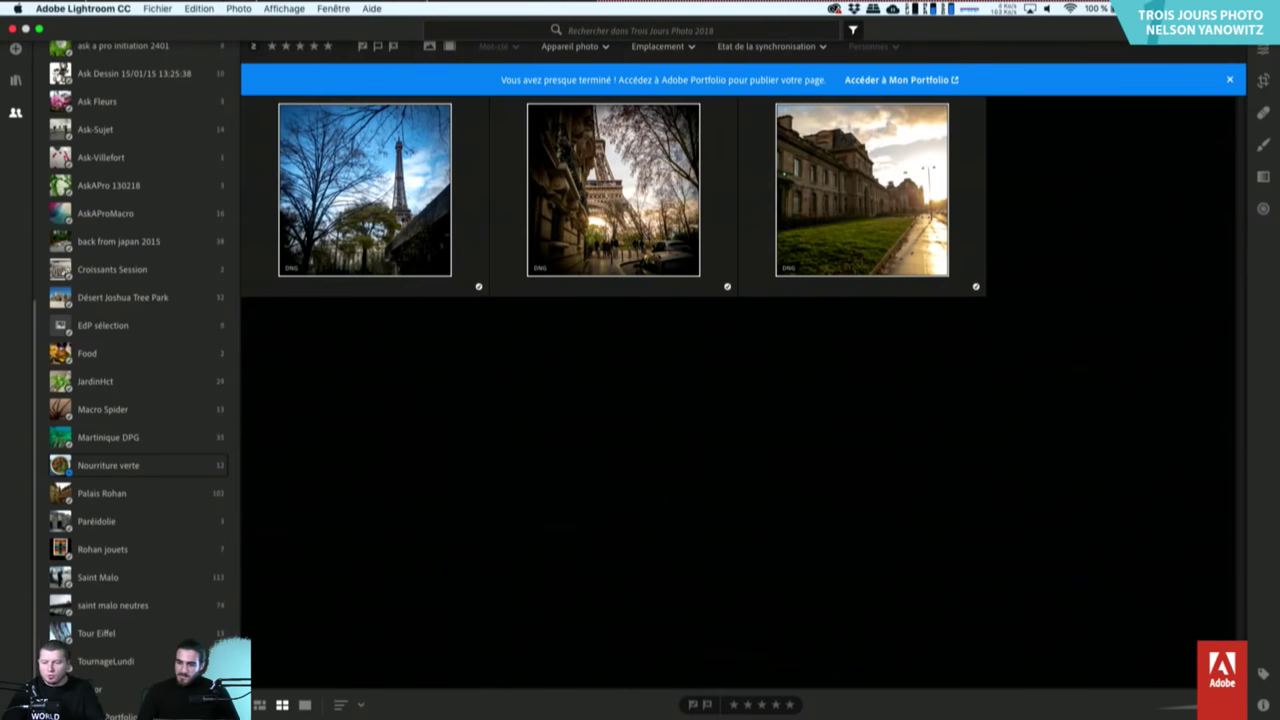
{"action": "left_click", "coordinate": [893, 85]}
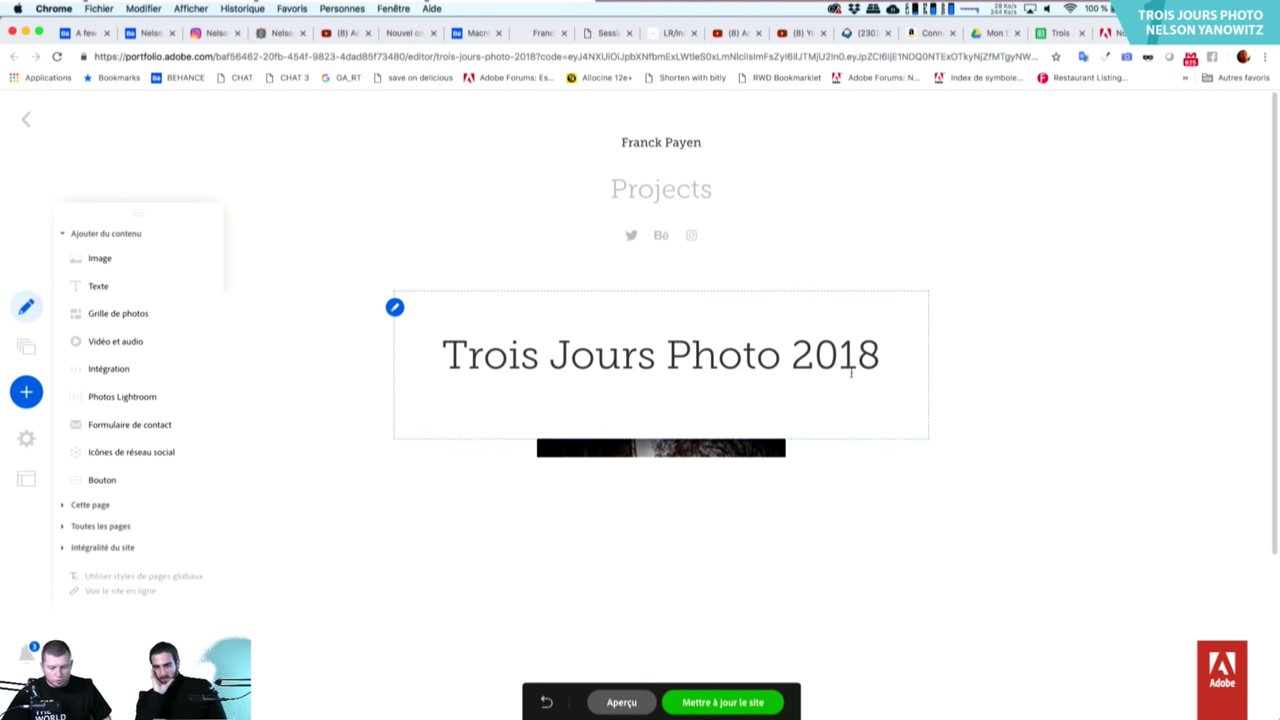
{"action": "scroll", "coordinate": [1005, 465], "scroll_direction": "down", "scroll_amount": 2}
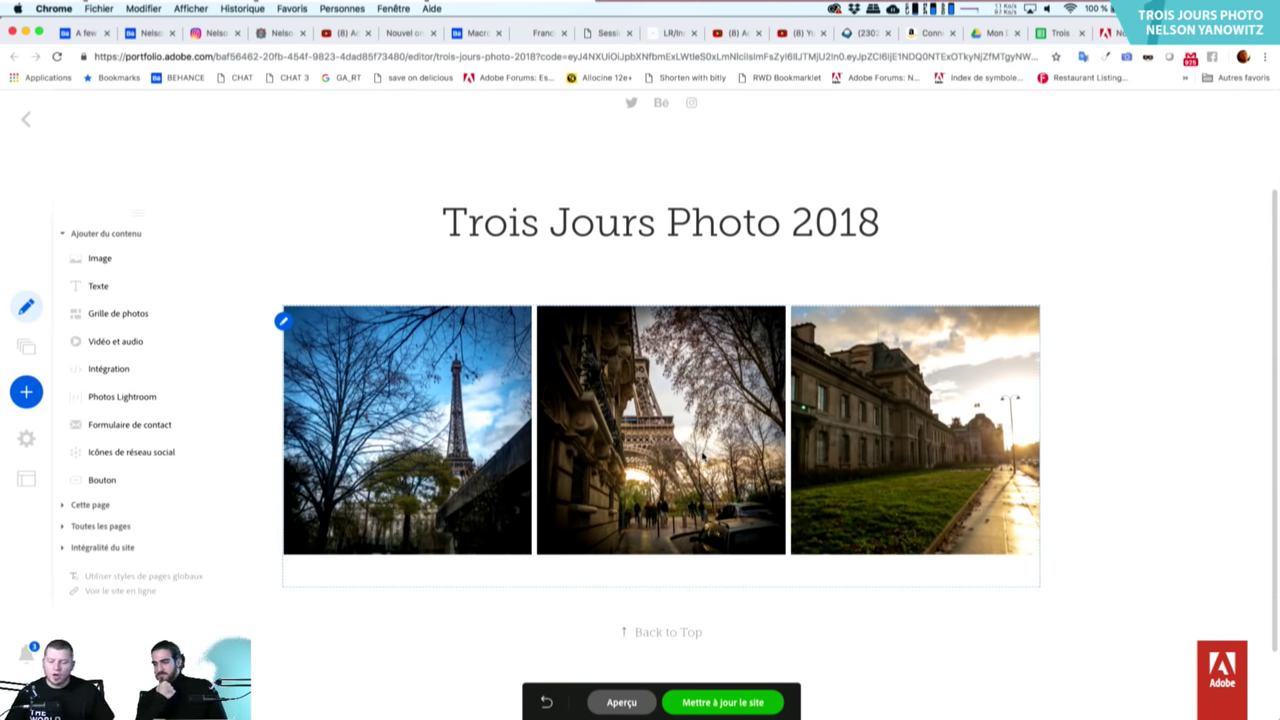
Update the Portfolio site and decline sharing the new project on Behance.
{"action": "left_click", "coordinate": [720, 704]}
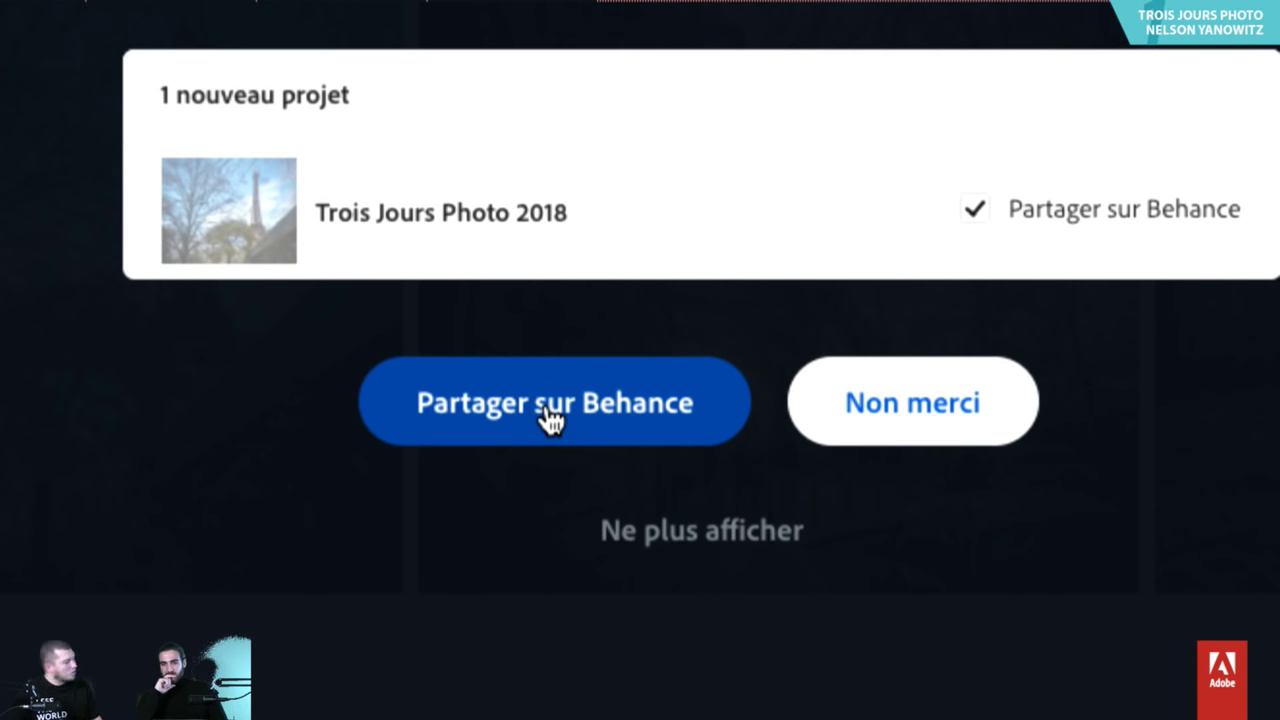
{"action": "left_click", "coordinate": [894, 390]}
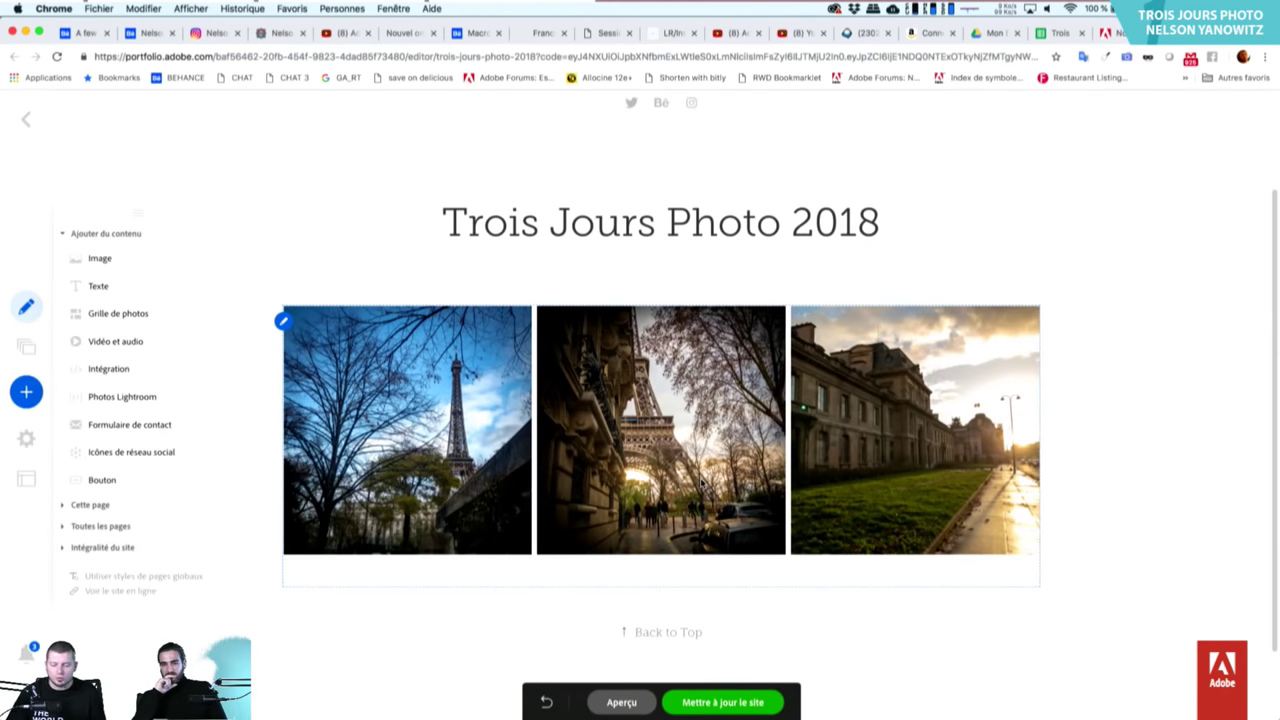
Preview the Trois Jours Photo 2018 page and look through its title and photo grid.
{"action": "left_click", "coordinate": [621, 702]}
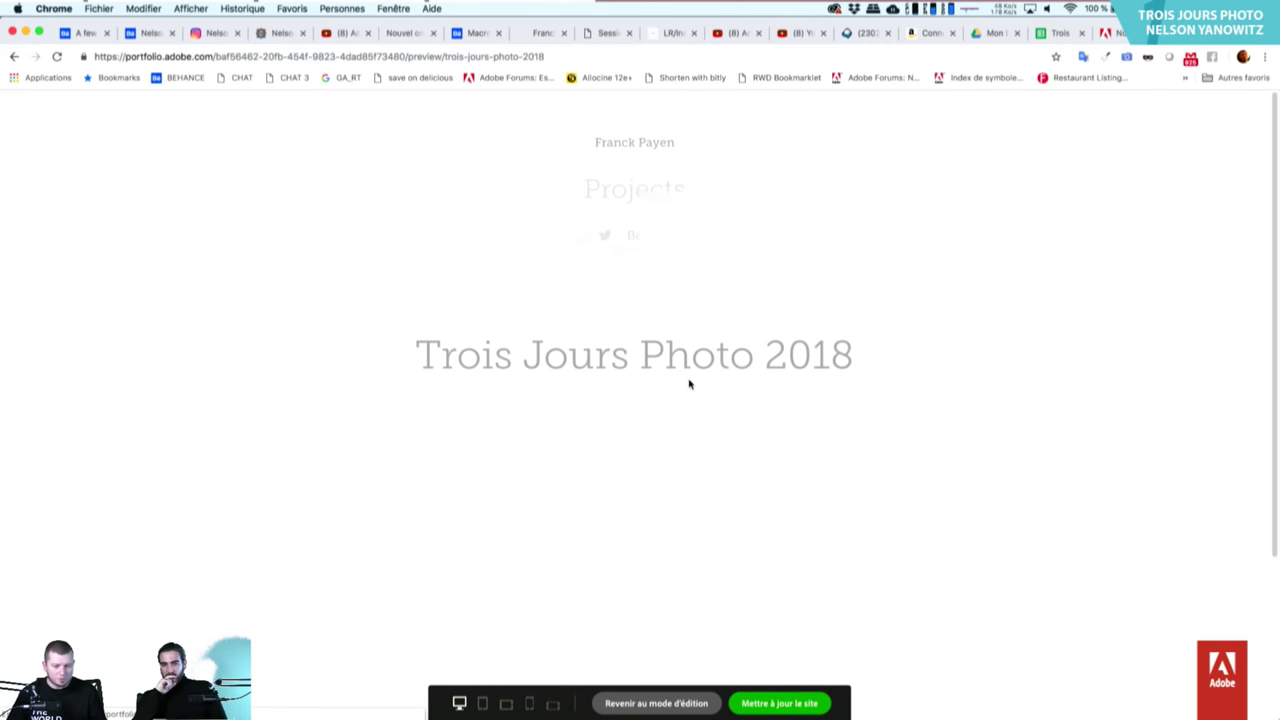
{"action": "scroll", "coordinate": [731, 437], "scroll_direction": "down", "scroll_amount": 3}
{"action": "scroll", "coordinate": [731, 438], "scroll_direction": "up", "scroll_amount": 3}
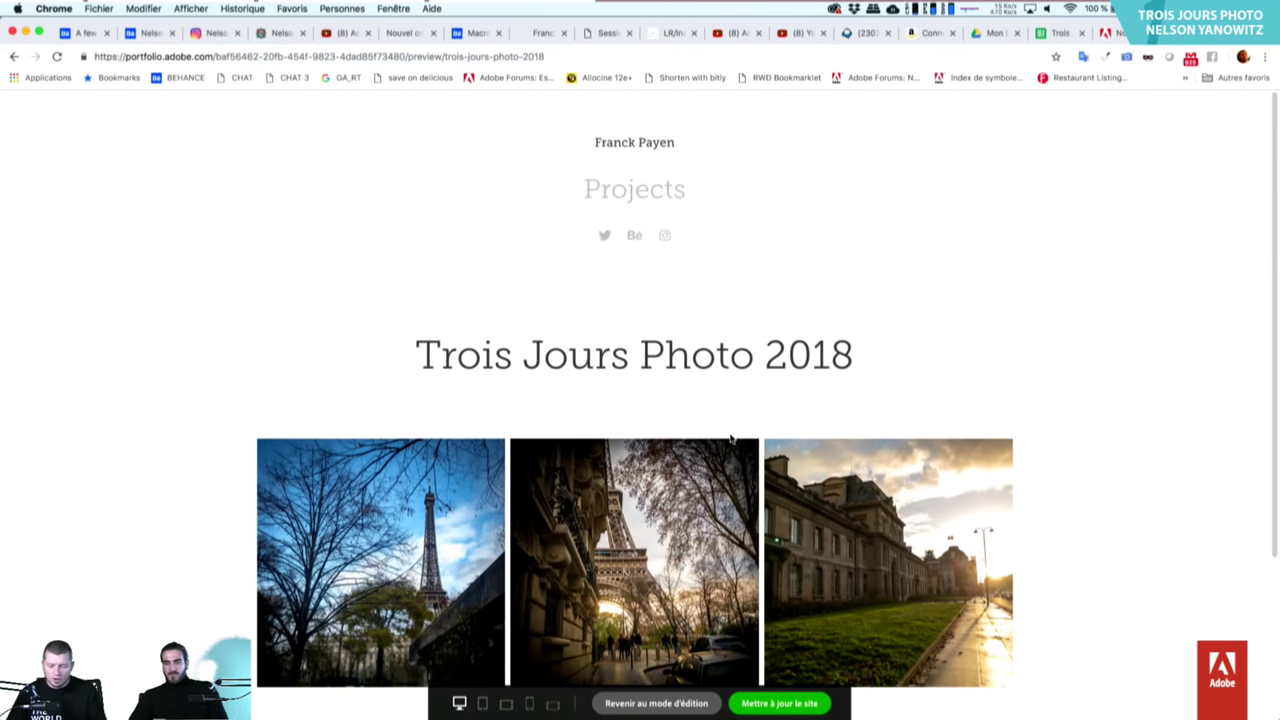
Load the photographer's public myportfolio.com site in a new browser tab.
{"action": "key", "text": "super+space"}
{"action": "key", "text": "Escape"}
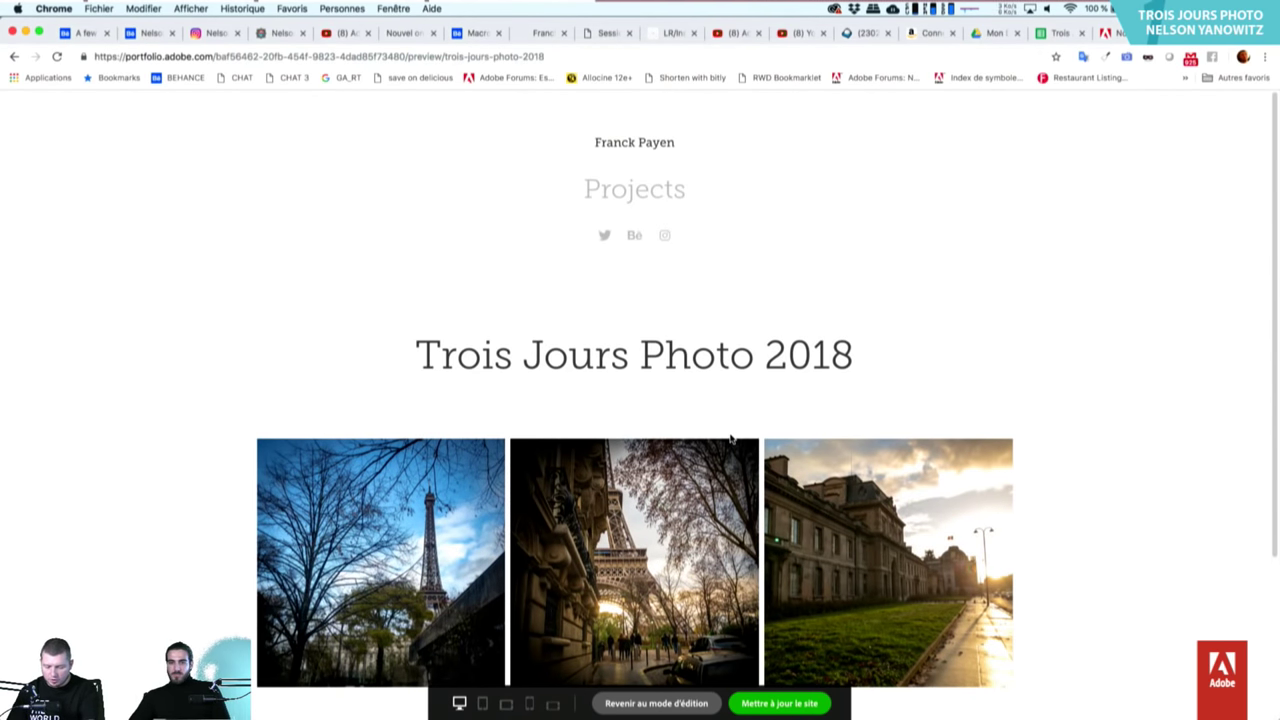
{"action": "key", "text": "super+t"}
{"action": "type", "text": "fr3"}
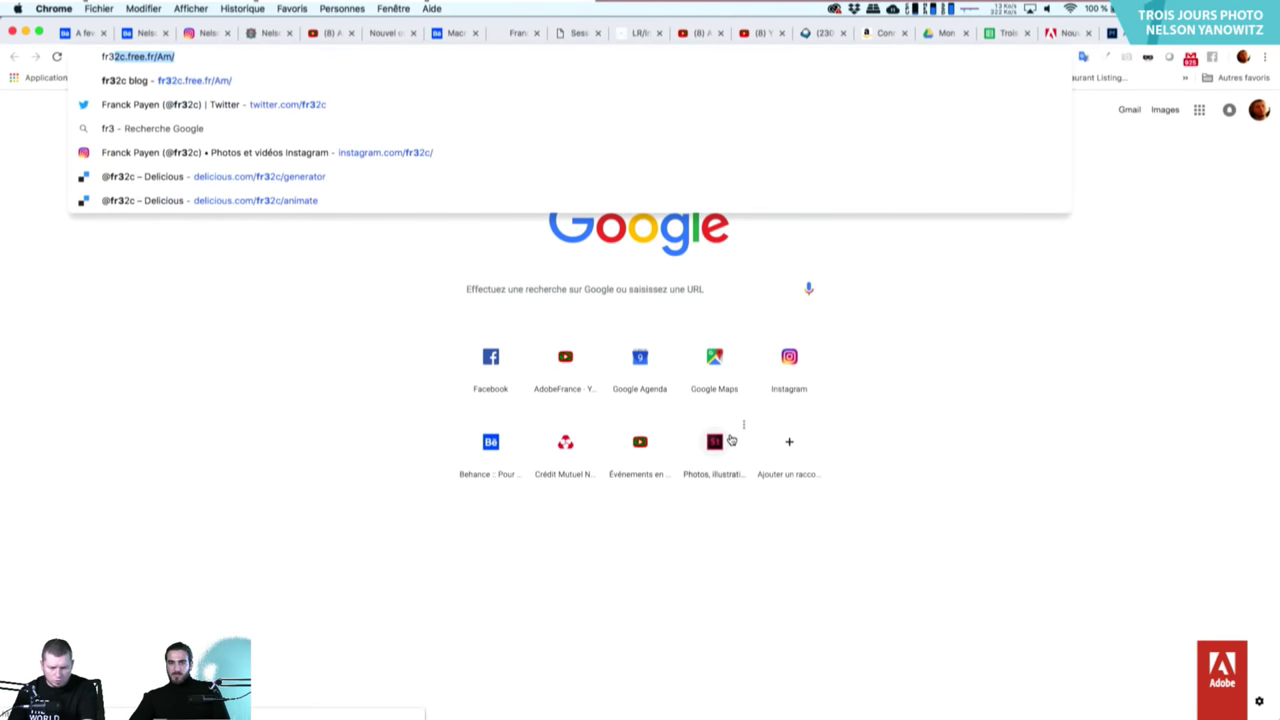
{"action": "type", "text": "2c.free.fr/"}
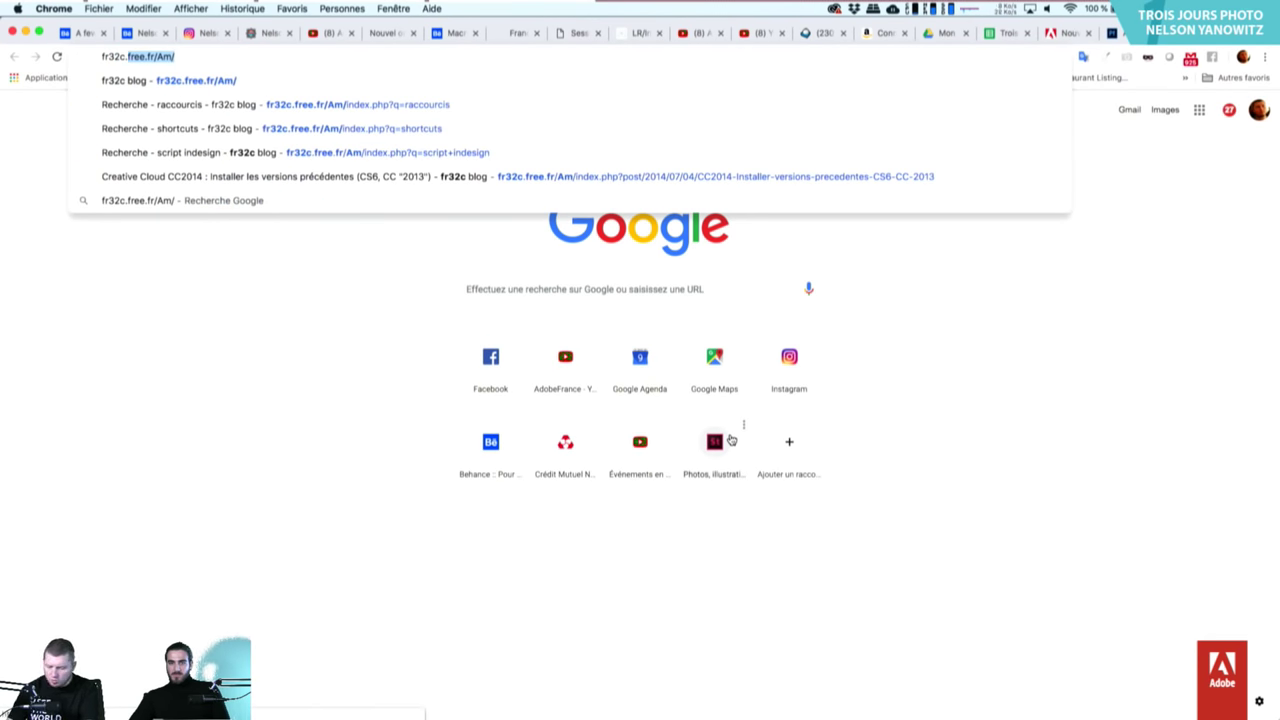
{"action": "key", "text": "BackSpace"}
{"action": "key", "text": "BackSpace"}
{"action": "key", "text": "BackSpace"}
{"action": "key", "text": "BackSpace"}
{"action": "key", "text": "BackSpace"}
{"action": "key", "text": "BackSpace"}
{"action": "key", "text": "BackSpace"}
{"action": "key", "text": "BackSpace"}
{"action": "key", "text": "BackSpace"}
{"action": "type", "text": "m"}
{"action": "key", "text": "Down"}
{"action": "key", "text": "Return"}
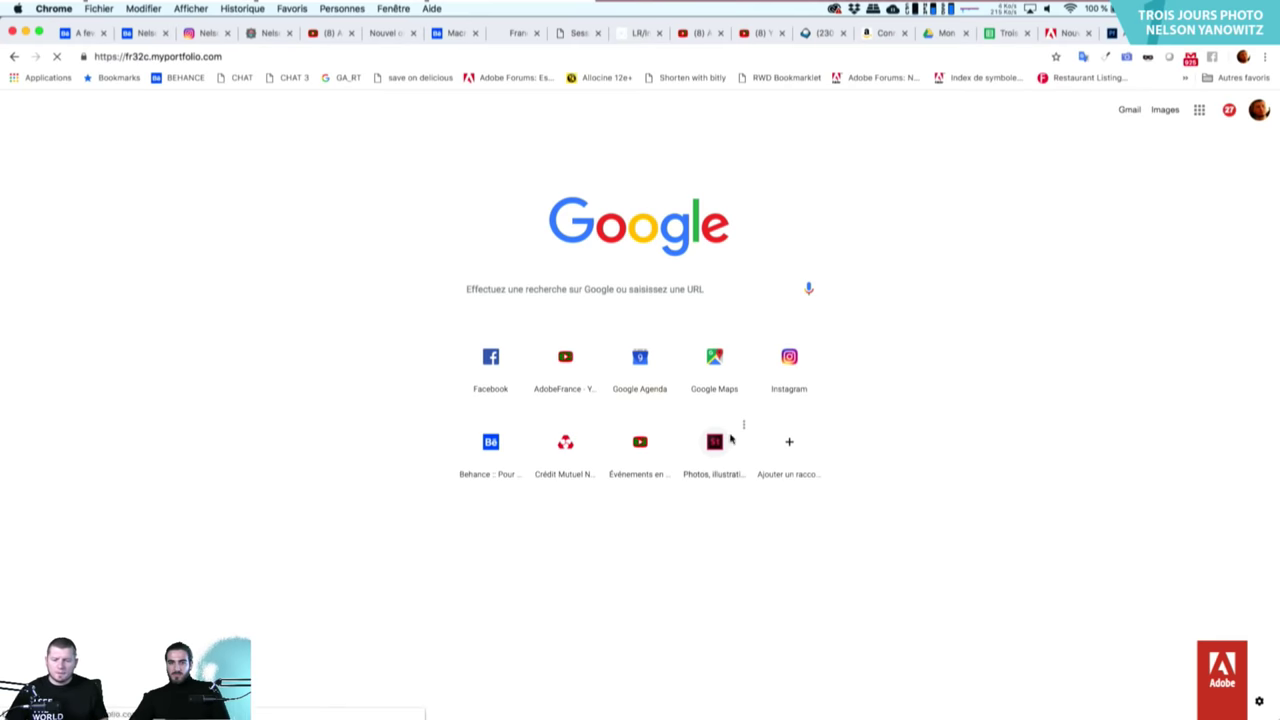
Select the green-background portrait of the person in a black cap from the filmstrip and view the User Presets.
{"action": "left_click", "coordinate": [353, 471]}
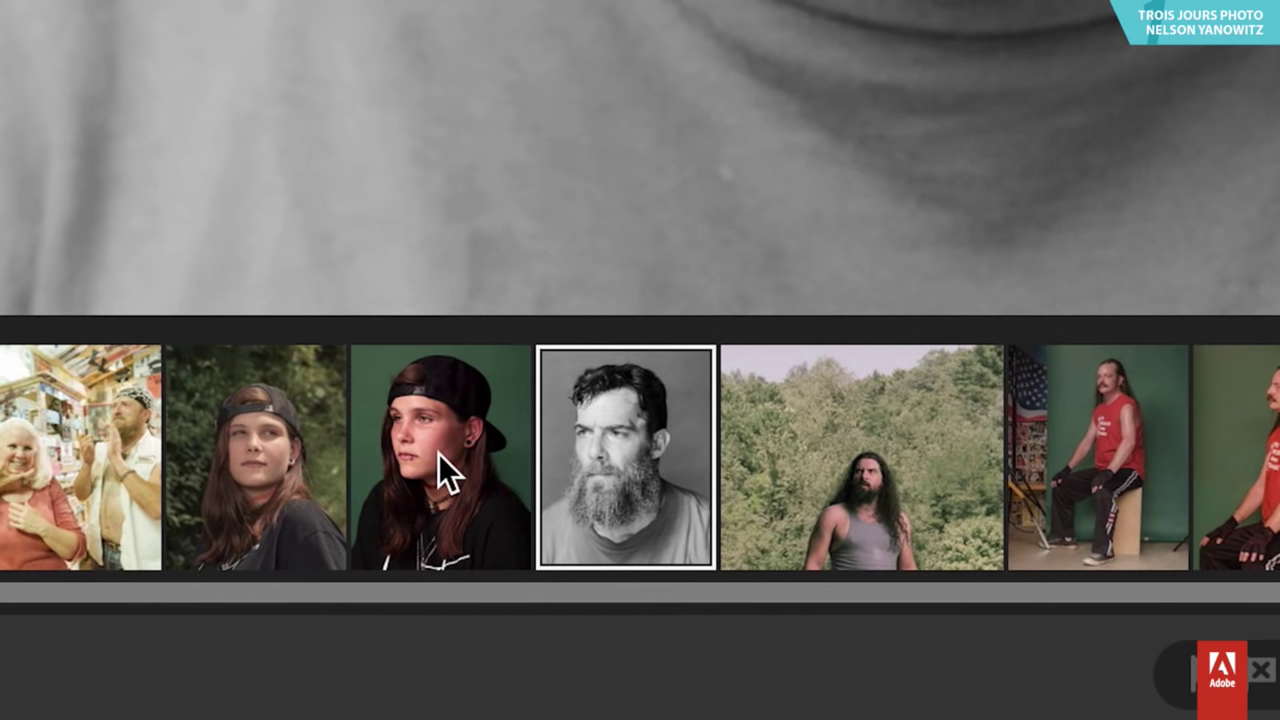
{"action": "left_click", "coordinate": [438, 460]}
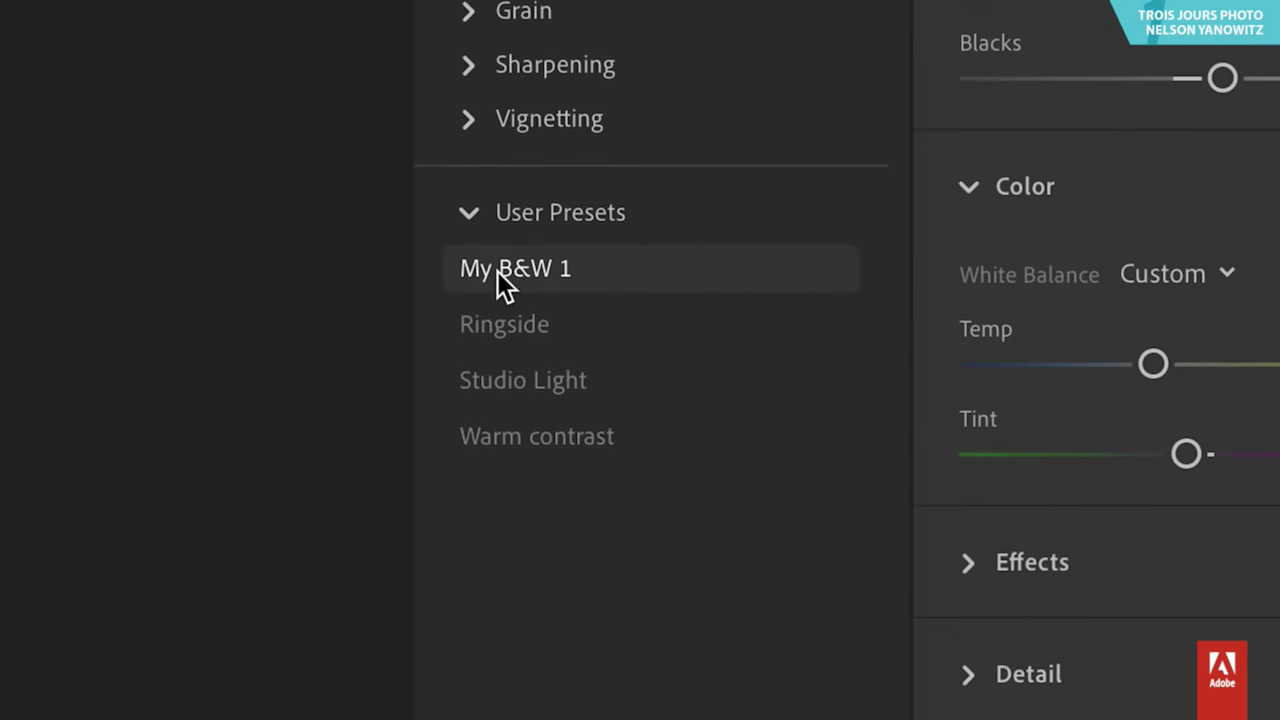
{"action": "left_click", "coordinate": [497, 577]}
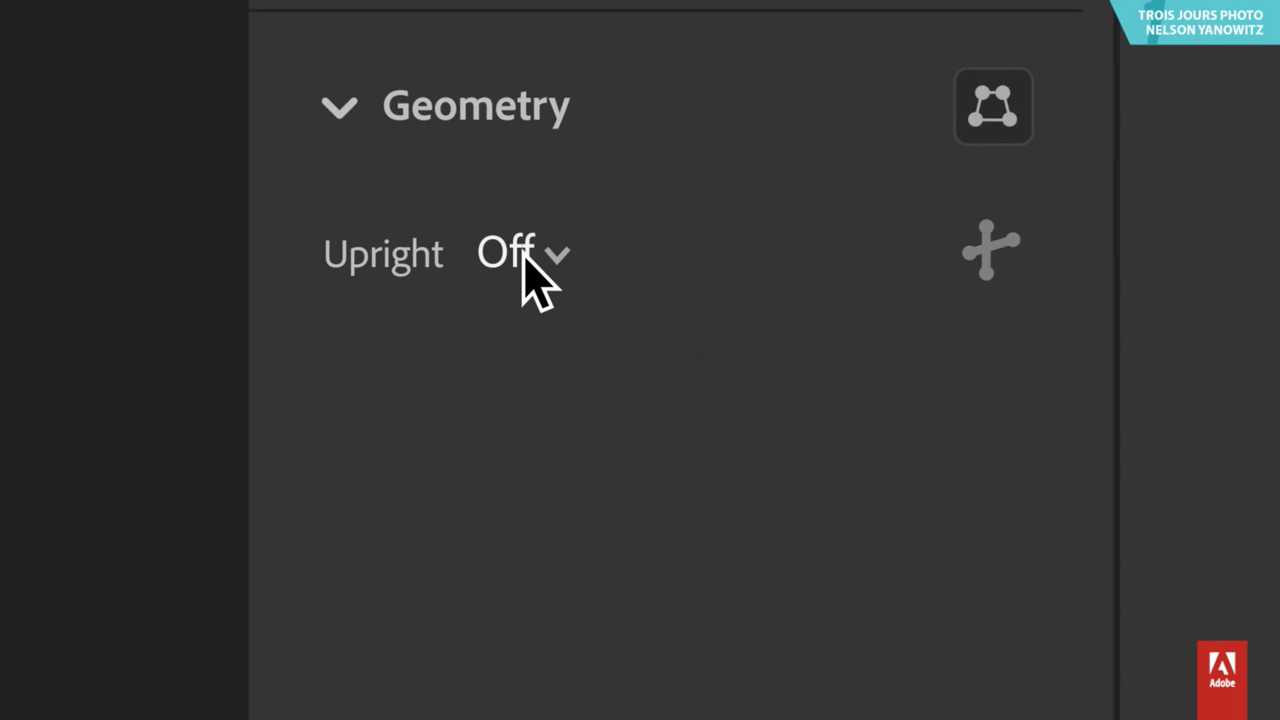
Set the Upright correction under Geometry to Guided.
{"action": "left_click", "coordinate": [524, 256]}
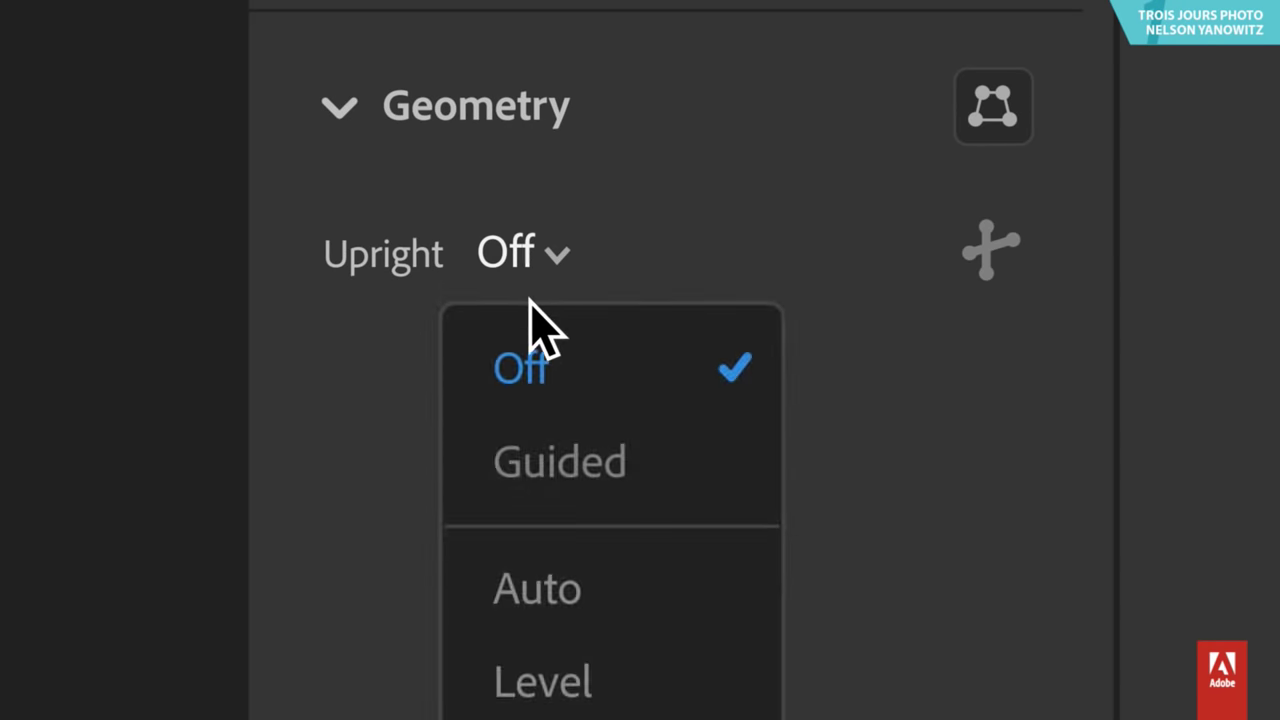
{"action": "left_click", "coordinate": [552, 435]}
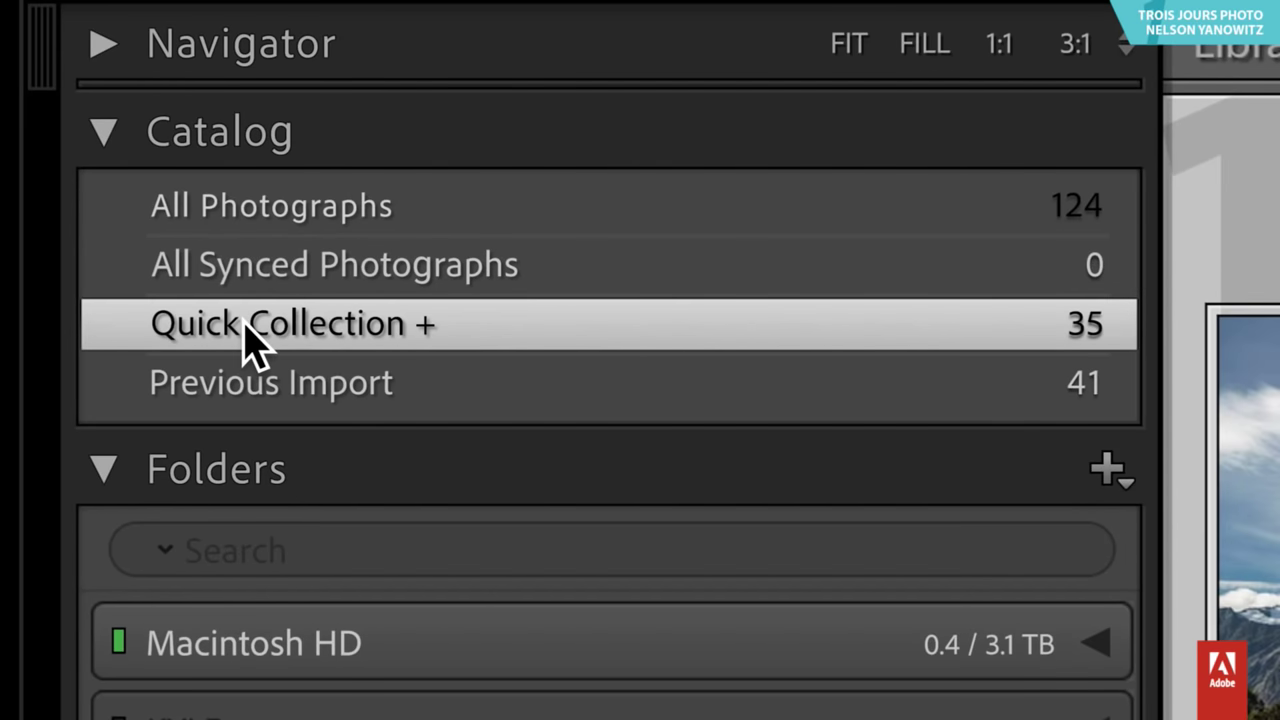
Send the portrait of the woman with round sunglasses to Photoshop for editing.
{"action": "scroll", "coordinate": [750, 360], "scroll_direction": "up", "scroll_amount": 5}
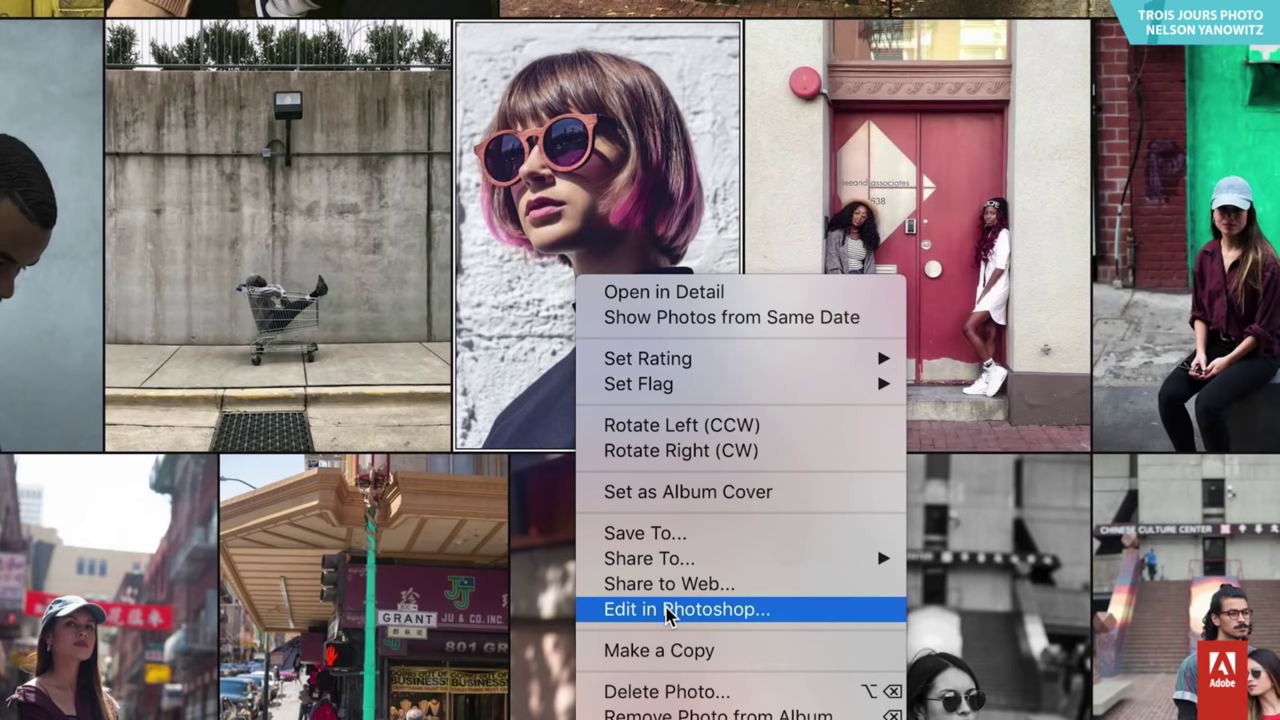
{"action": "left_click", "coordinate": [668, 609]}
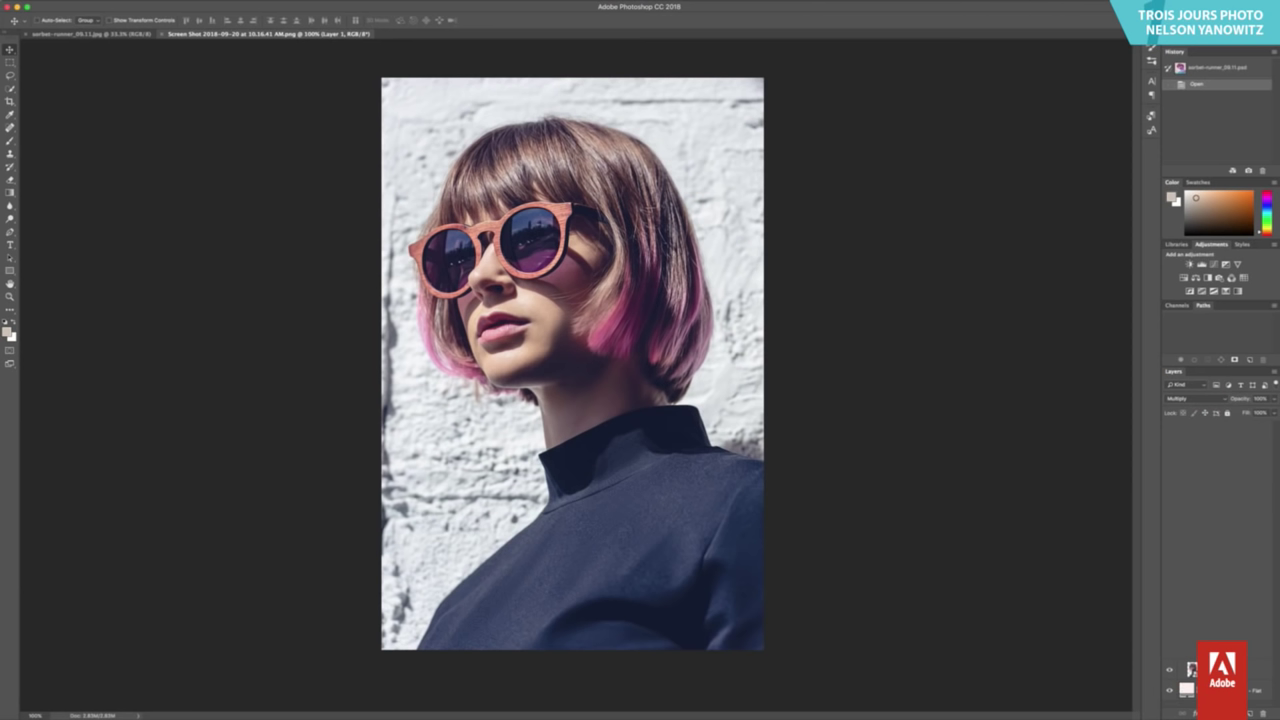
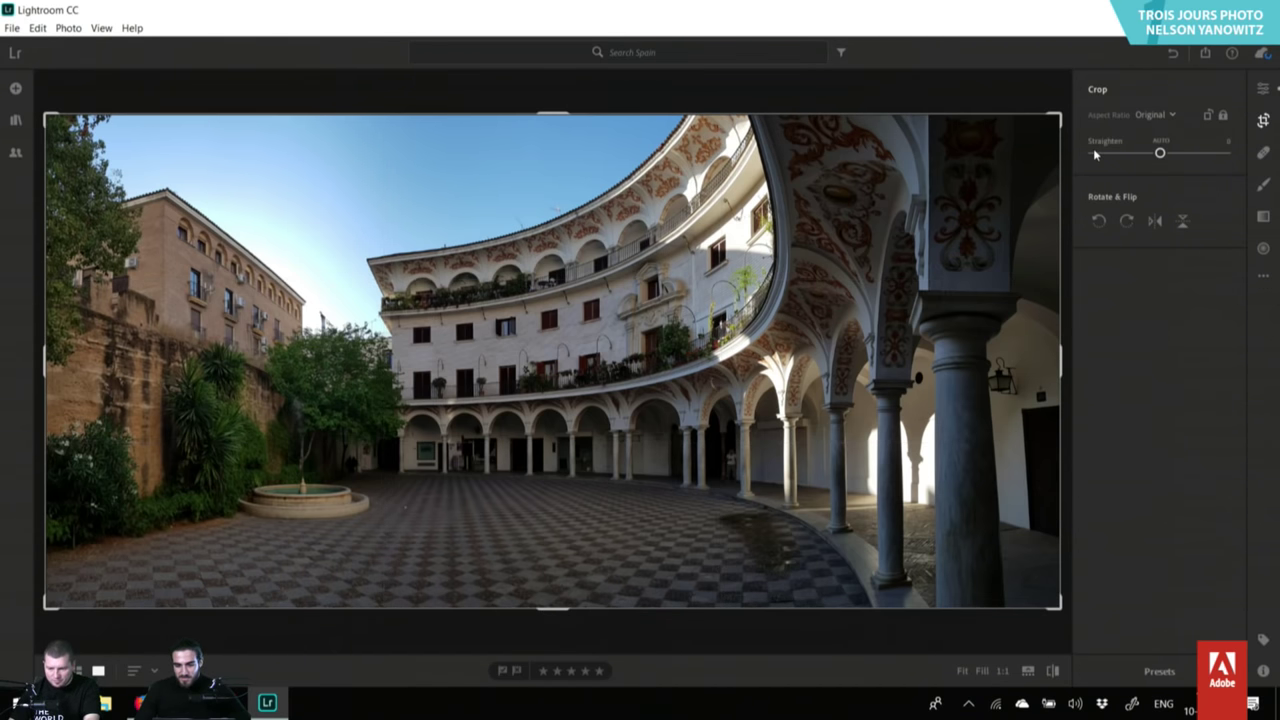
Try a horizontal flip of the courtyard photo and restore its original orientation.
{"action": "left_click", "coordinate": [1155, 221]}
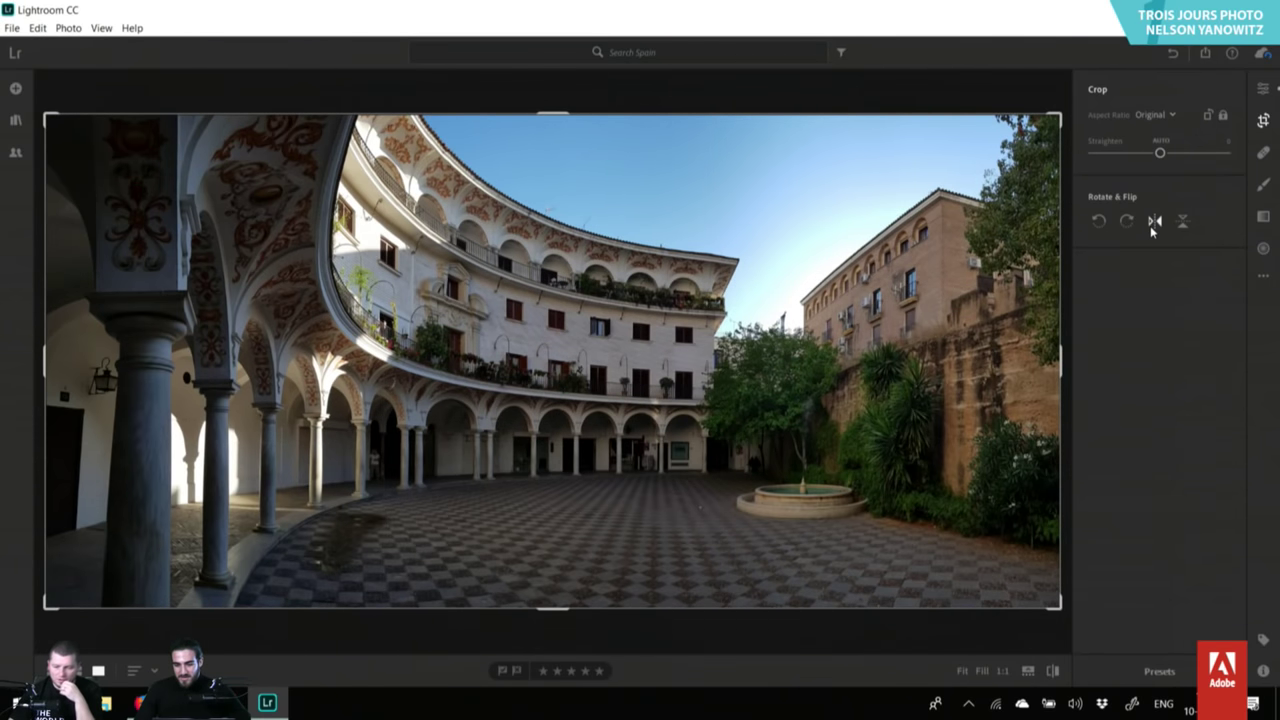
{"action": "left_click", "coordinate": [1155, 221]}
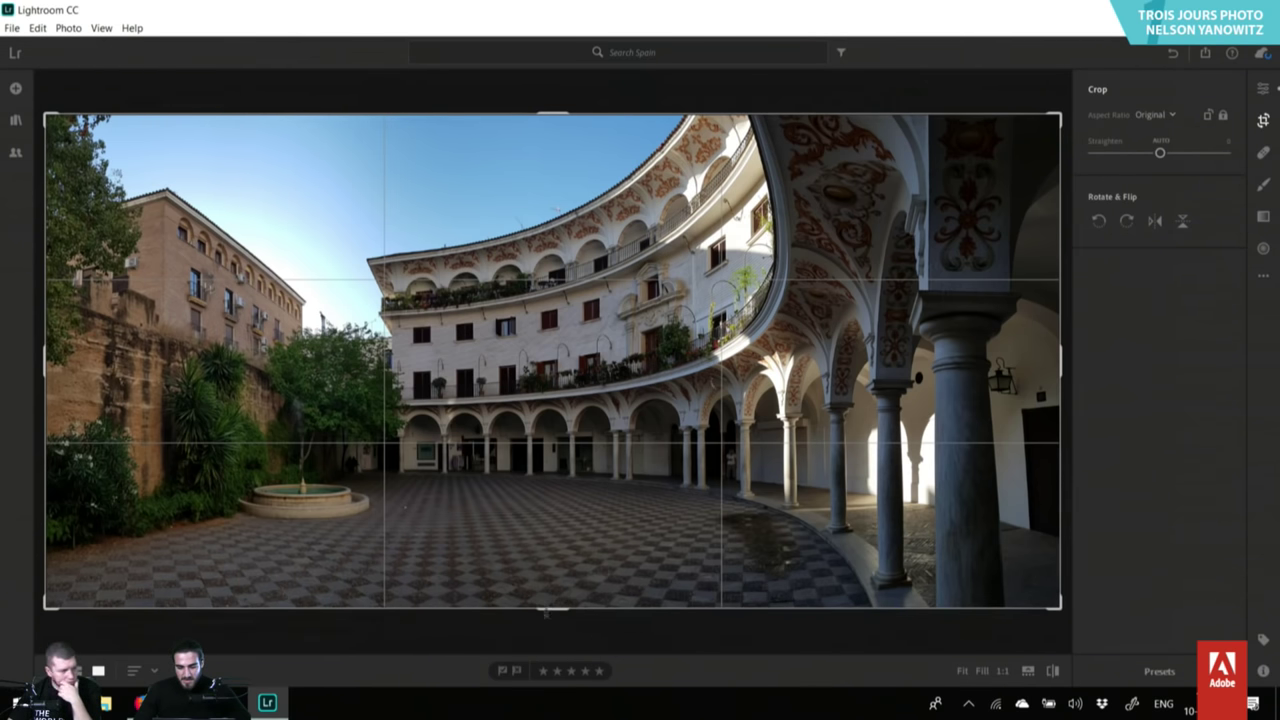
Unlock the crop's aspect ratio and trim the courtyard photo slightly along its lower and left edges.
{"action": "left_click", "coordinate": [552, 608]}
{"action": "left_click_drag", "start_coordinate": [549, 612], "coordinate": [553, 601]}
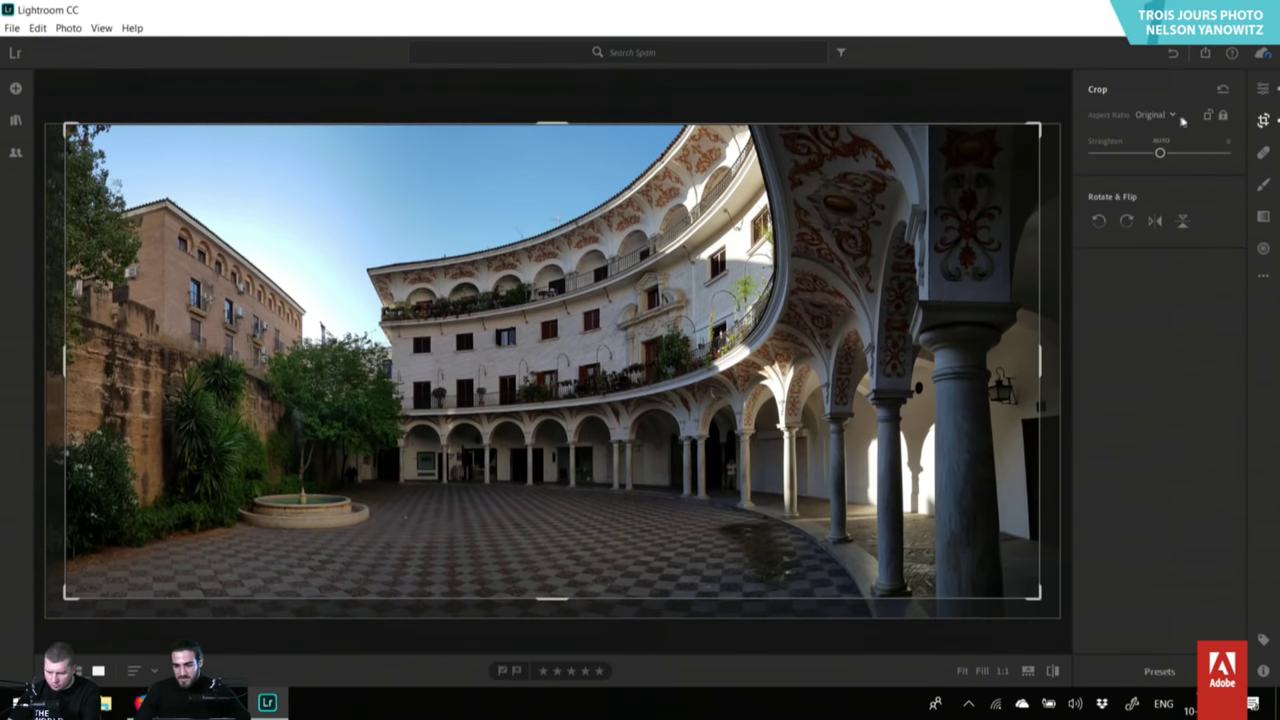
{"action": "left_click", "coordinate": [1222, 116]}
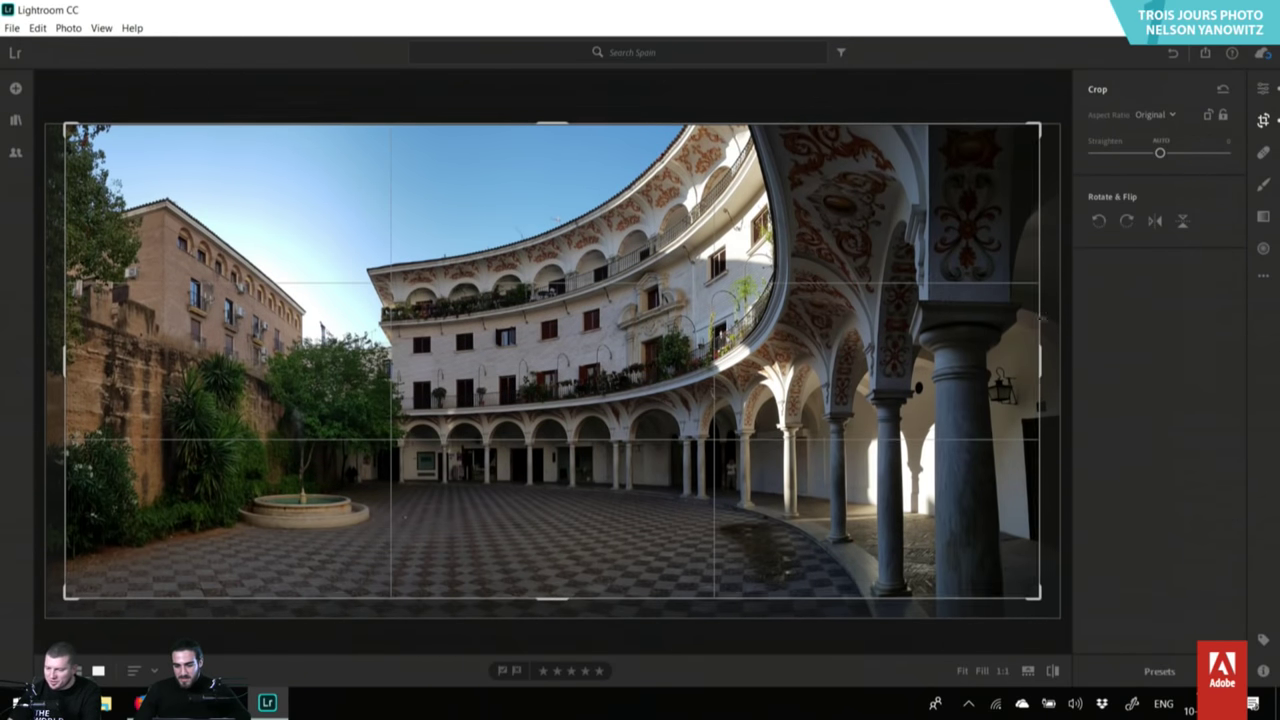
{"action": "left_click_drag", "start_coordinate": [1038, 360], "coordinate": [1058, 364]}
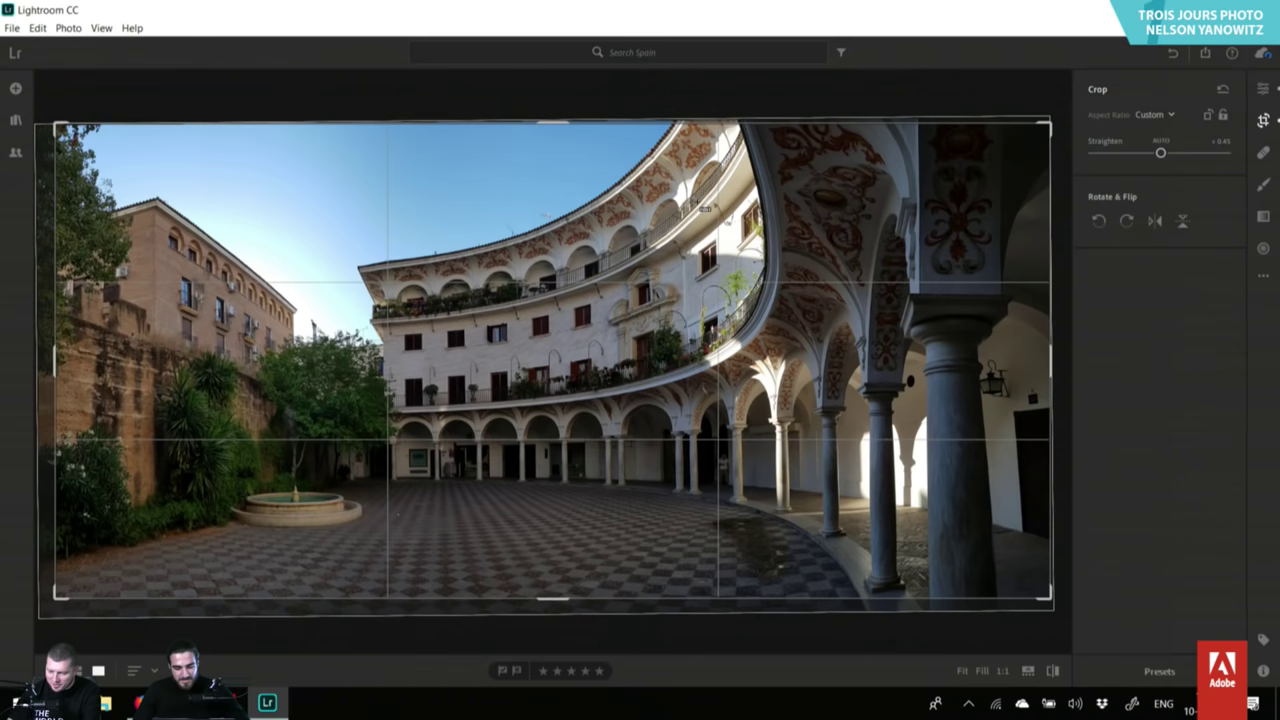
{"action": "key", "text": "ctrl+z"}
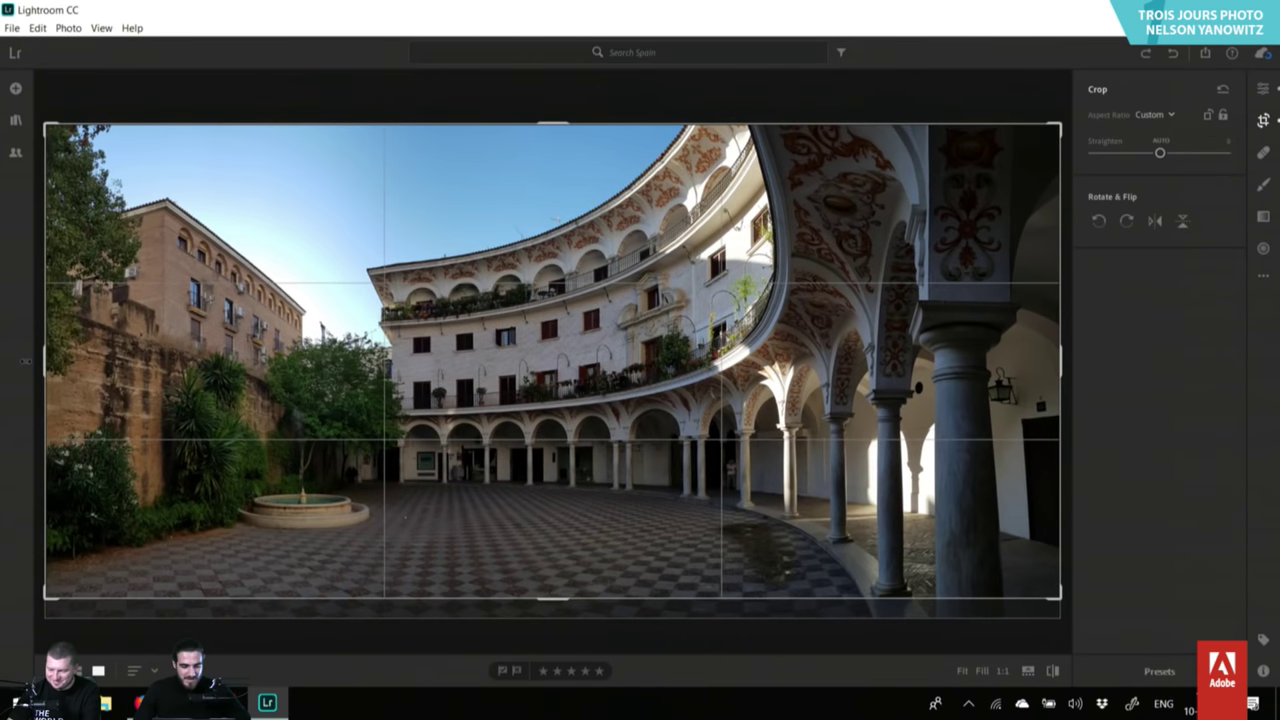
{"action": "left_click_drag", "start_coordinate": [548, 603], "coordinate": [544, 595]}
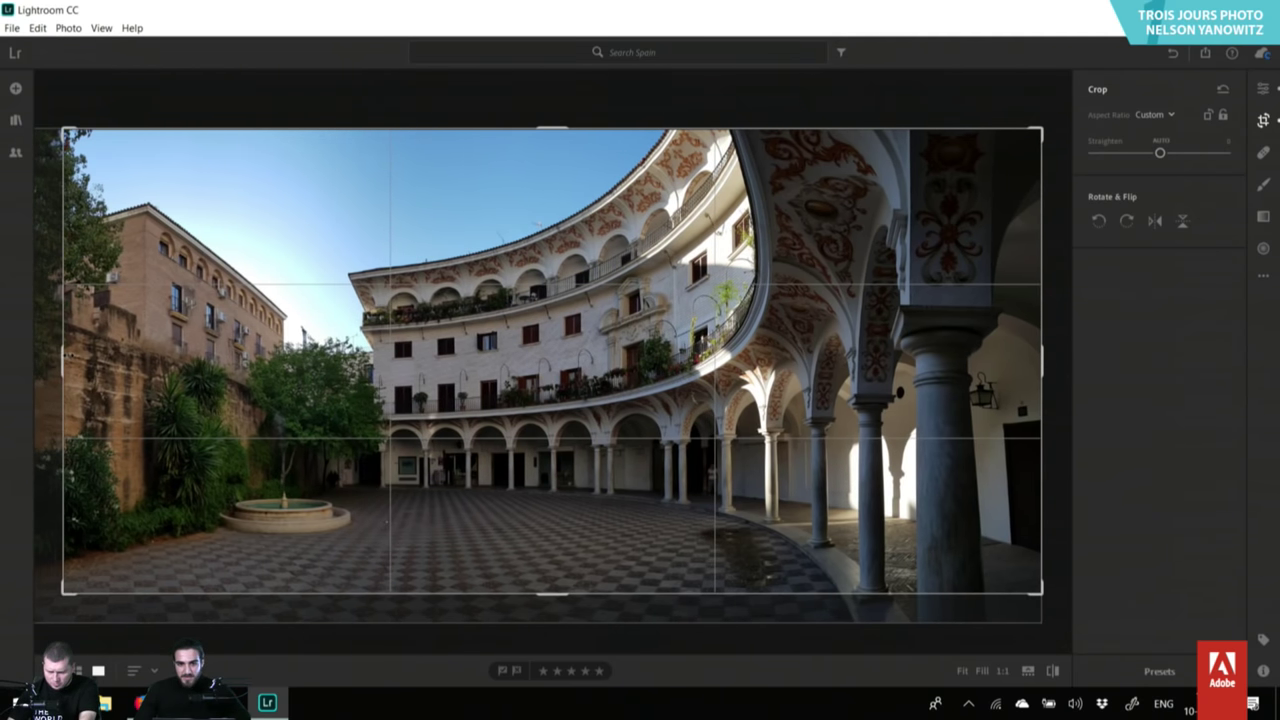
Set the courtyard photo's Contrast to +13 and Shadows to +39 in the Light adjustments.
{"action": "left_click", "coordinate": [1263, 88]}
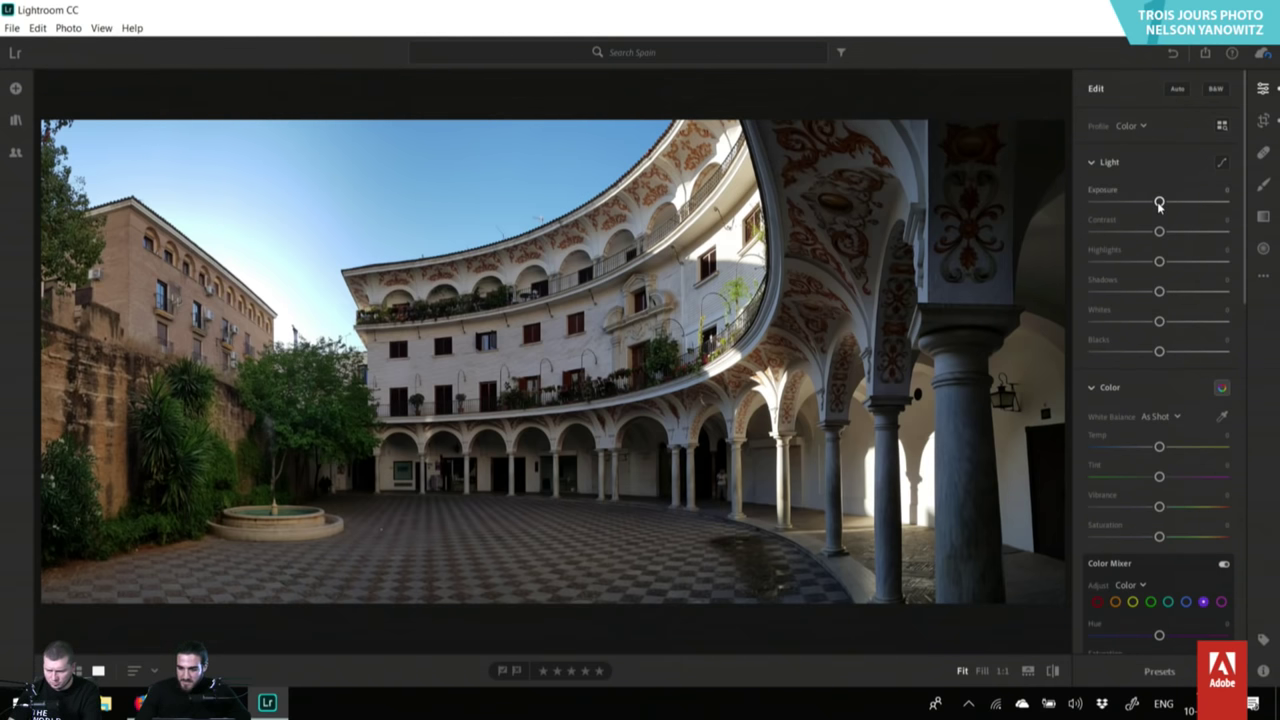
{"action": "left_click_drag", "start_coordinate": [1159, 204], "coordinate": [1162, 206]}
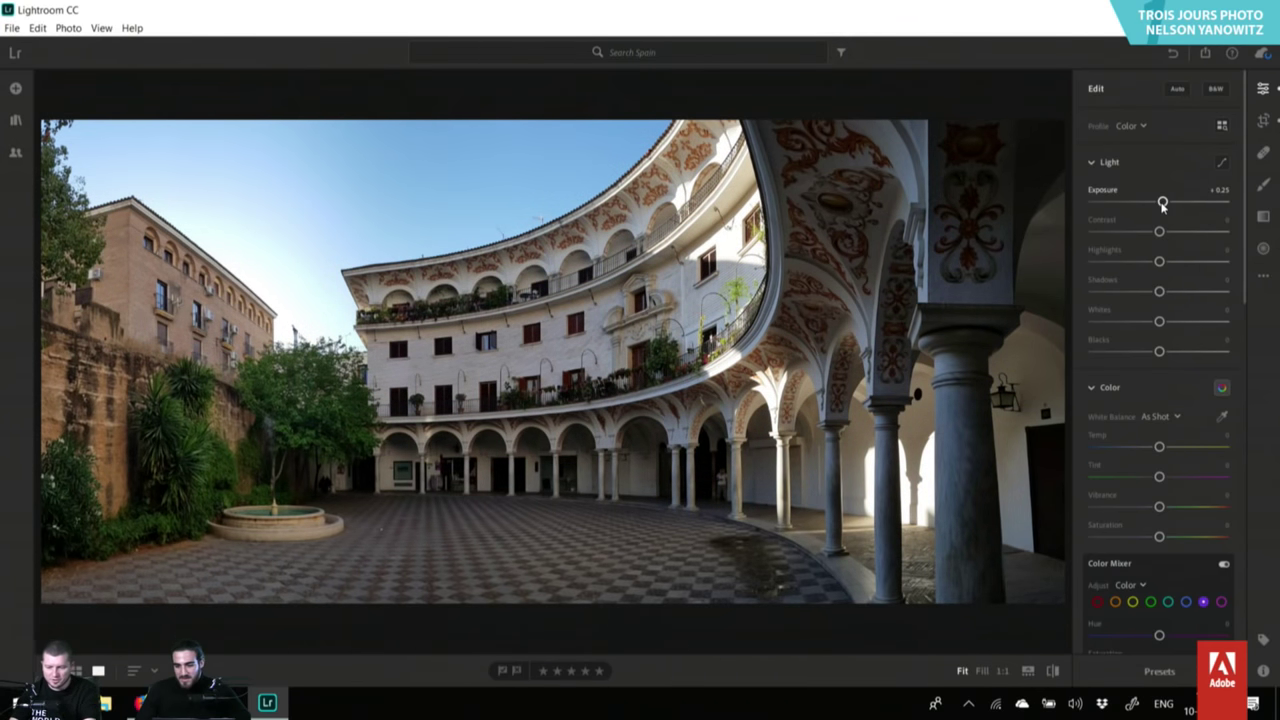
{"action": "key", "text": "ctrl+z"}
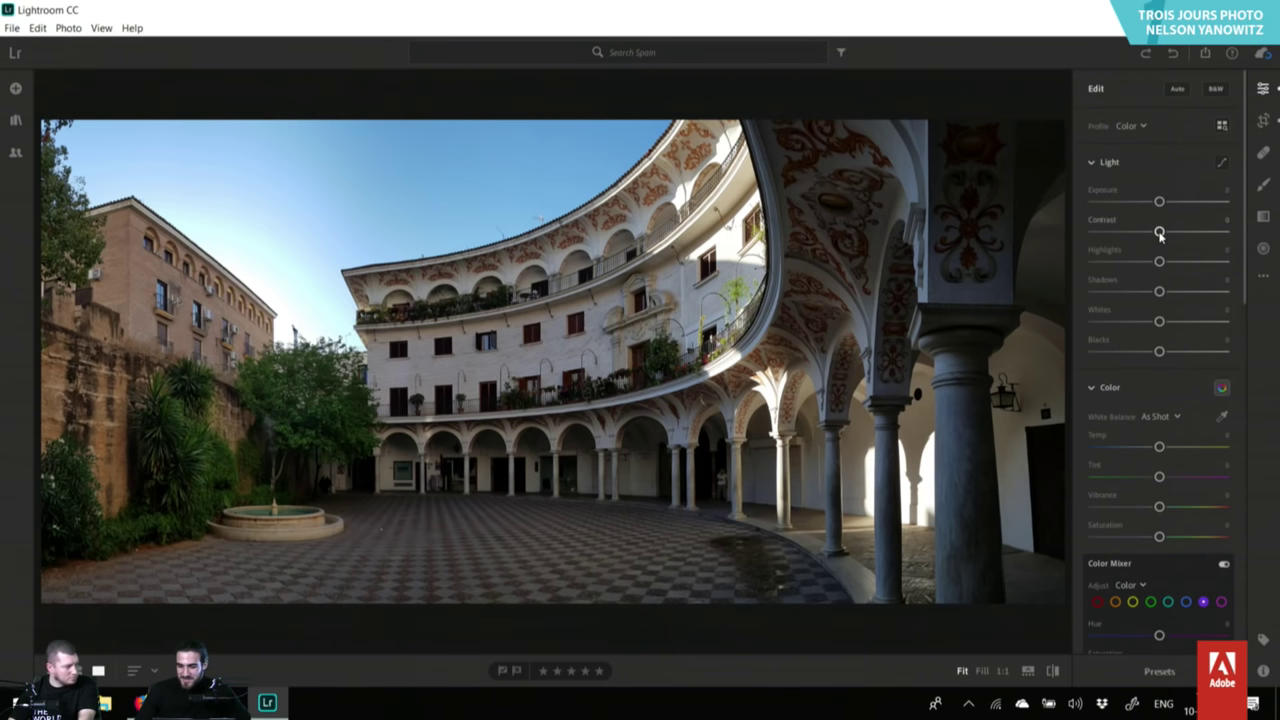
{"action": "left_click_drag", "start_coordinate": [1159, 232], "coordinate": [1189, 297]}
{"action": "key", "text": "ctrl+z"}
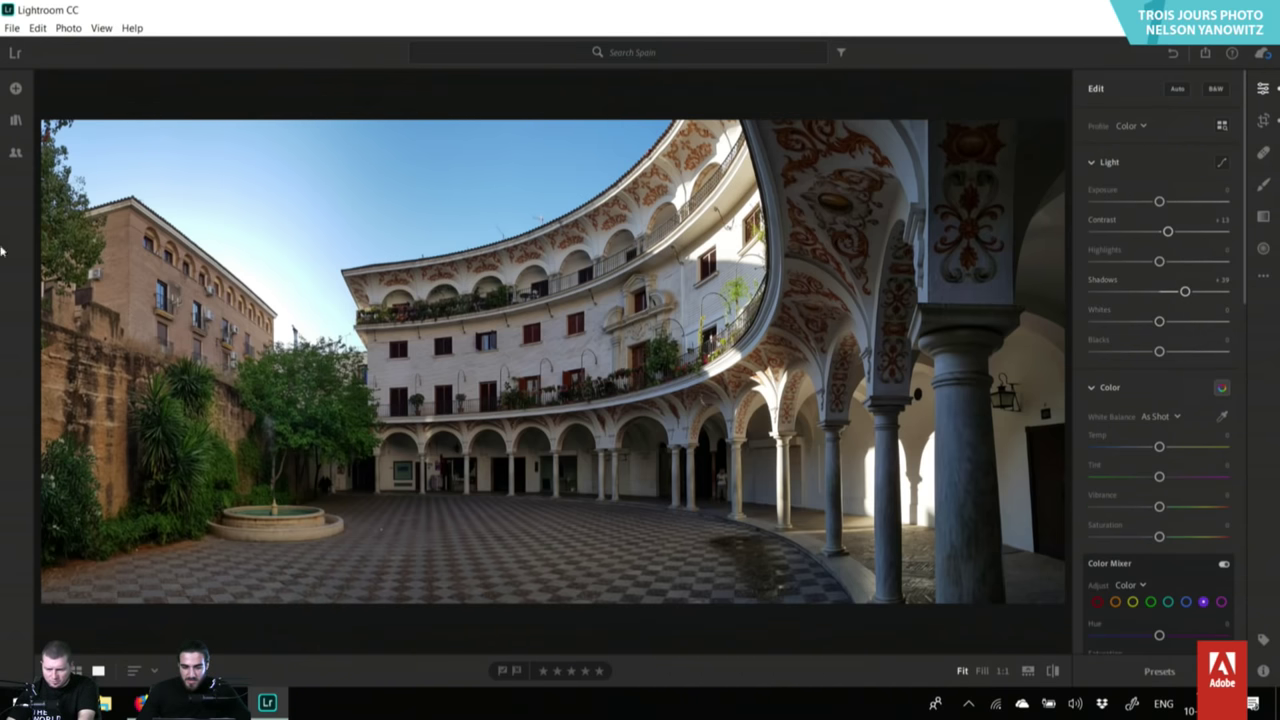
Set Whites to +16 and Blacks to +48, checking the roofline, sunlit facade and dark pavement at full size.
{"action": "left_click", "coordinate": [206, 245]}
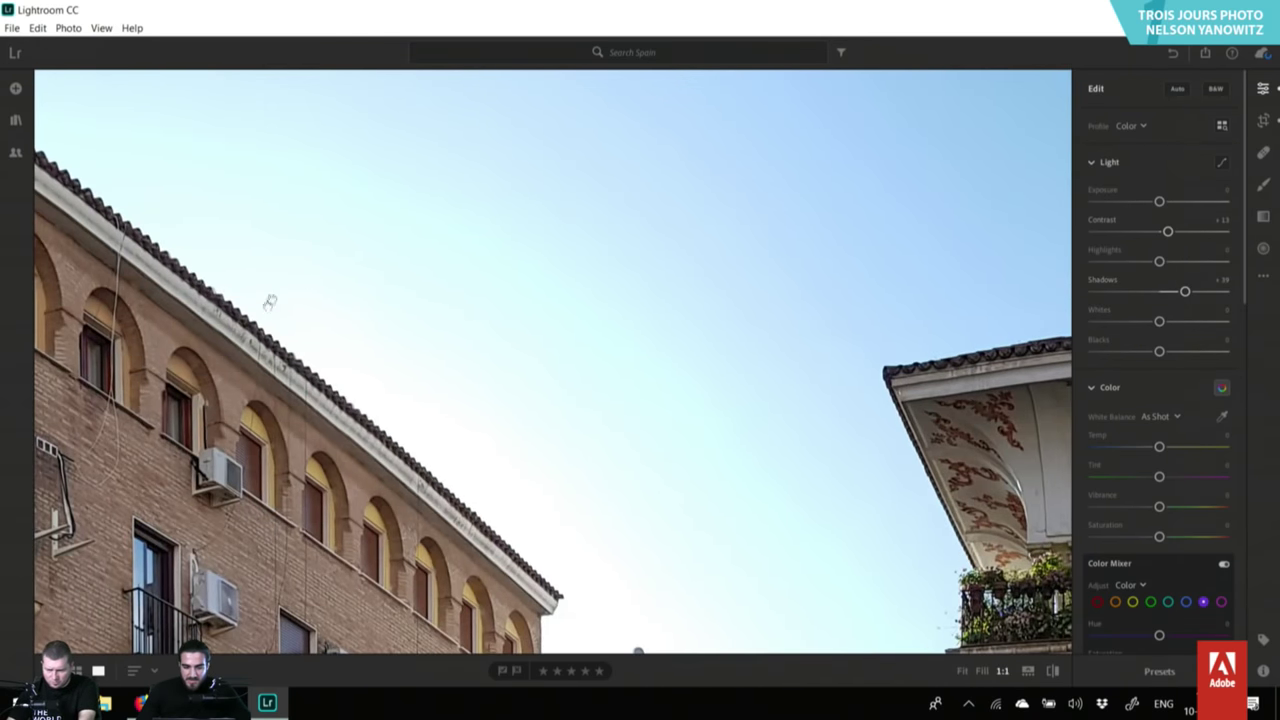
{"action": "left_click", "coordinate": [352, 343]}
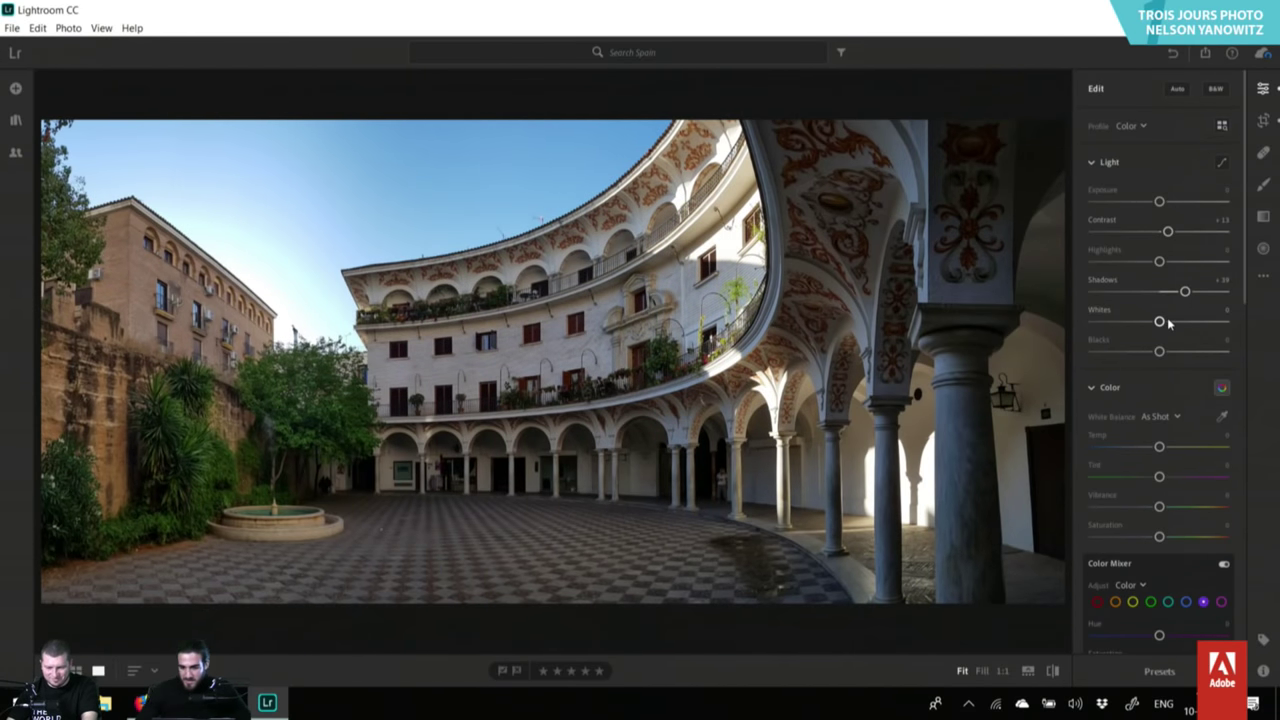
{"action": "left_click", "coordinate": [716, 151]}
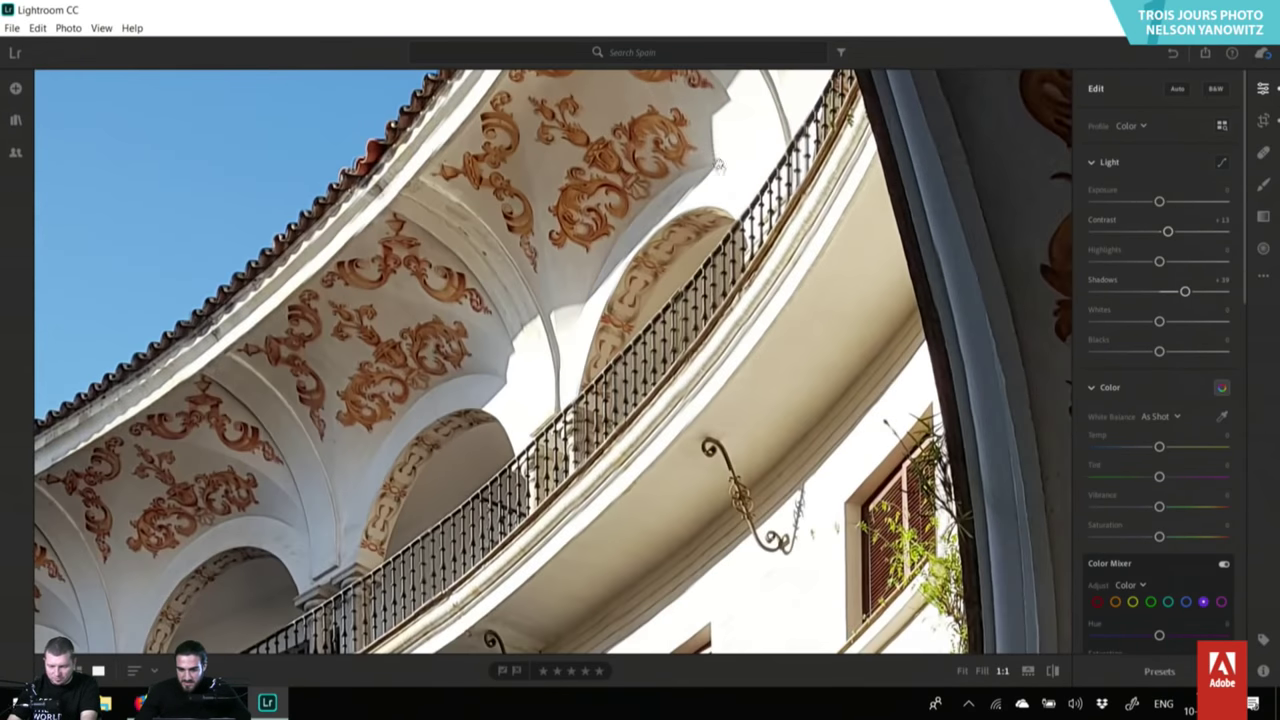
{"action": "left_click", "coordinate": [816, 507]}
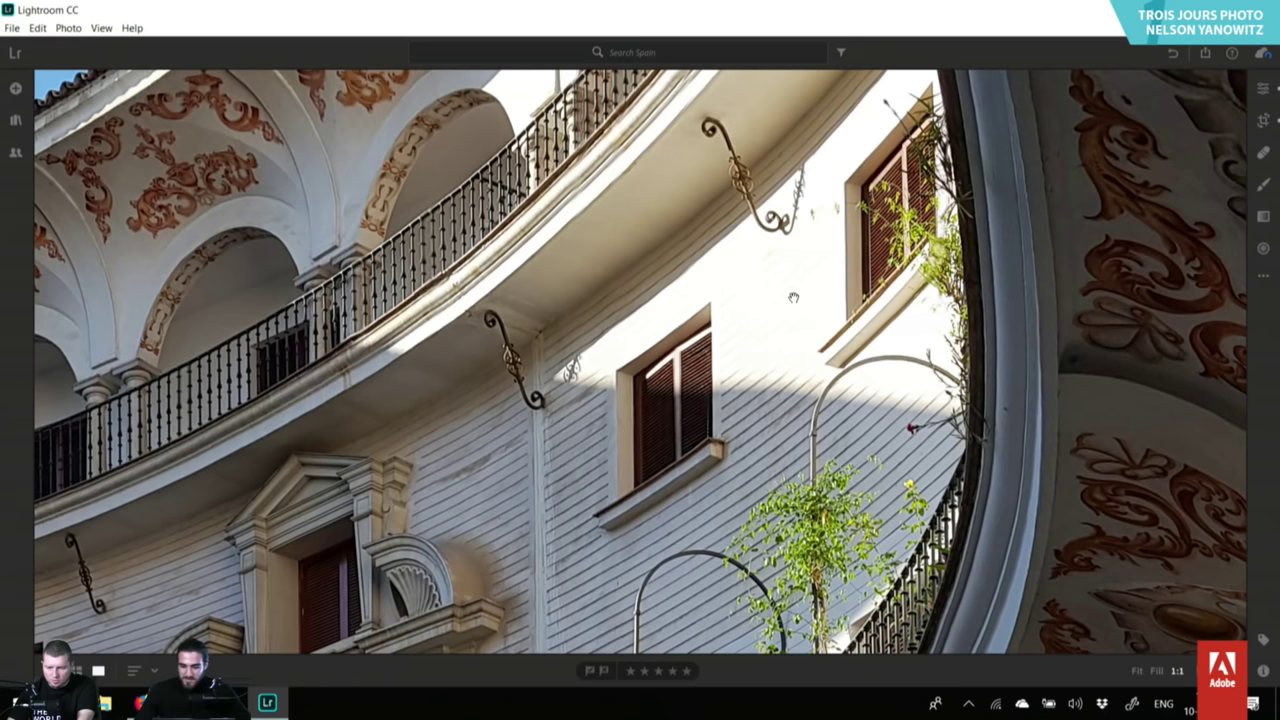
{"action": "left_click", "coordinate": [818, 344]}
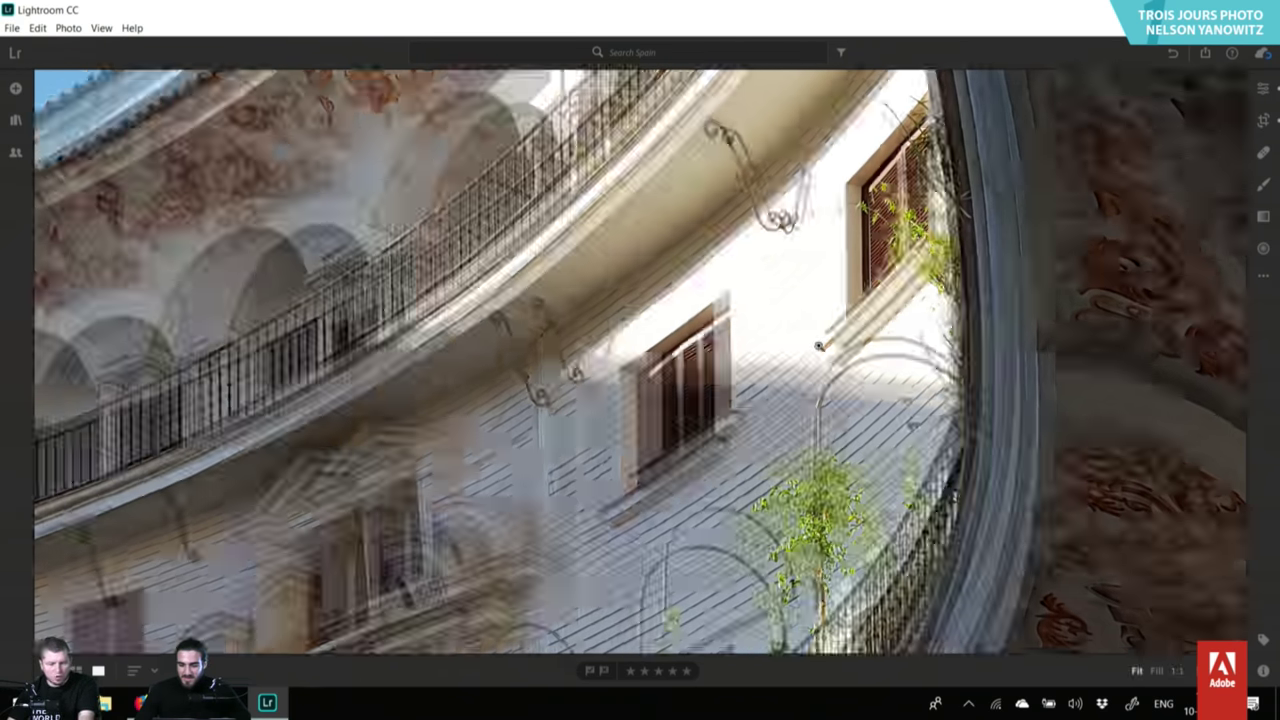
{"action": "left_click", "coordinate": [1263, 89]}
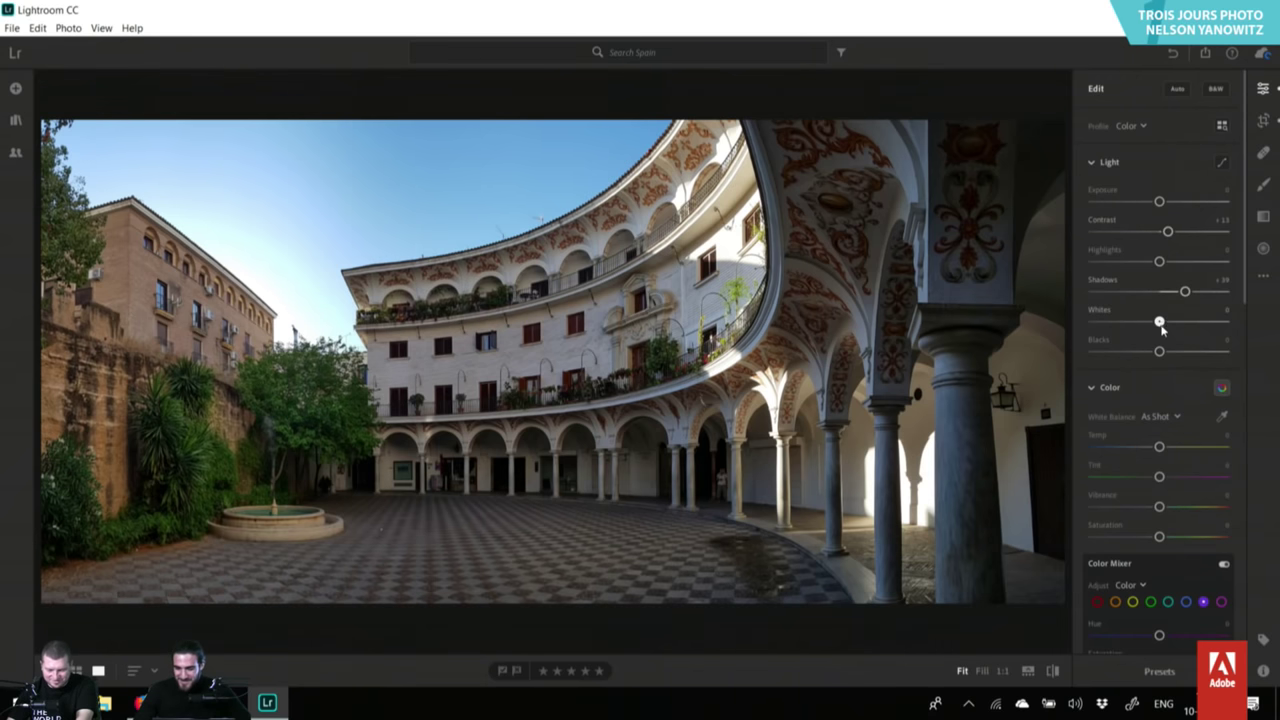
{"action": "mouse_move", "coordinate": [1160, 322]}
{"action": "left_mouse_down"}
{"action": "mouse_move", "coordinate": [1205, 327]}
{"action": "mouse_move", "coordinate": [1147, 324]}
{"action": "mouse_move", "coordinate": [1172, 332]}
{"action": "left_mouse_up"}
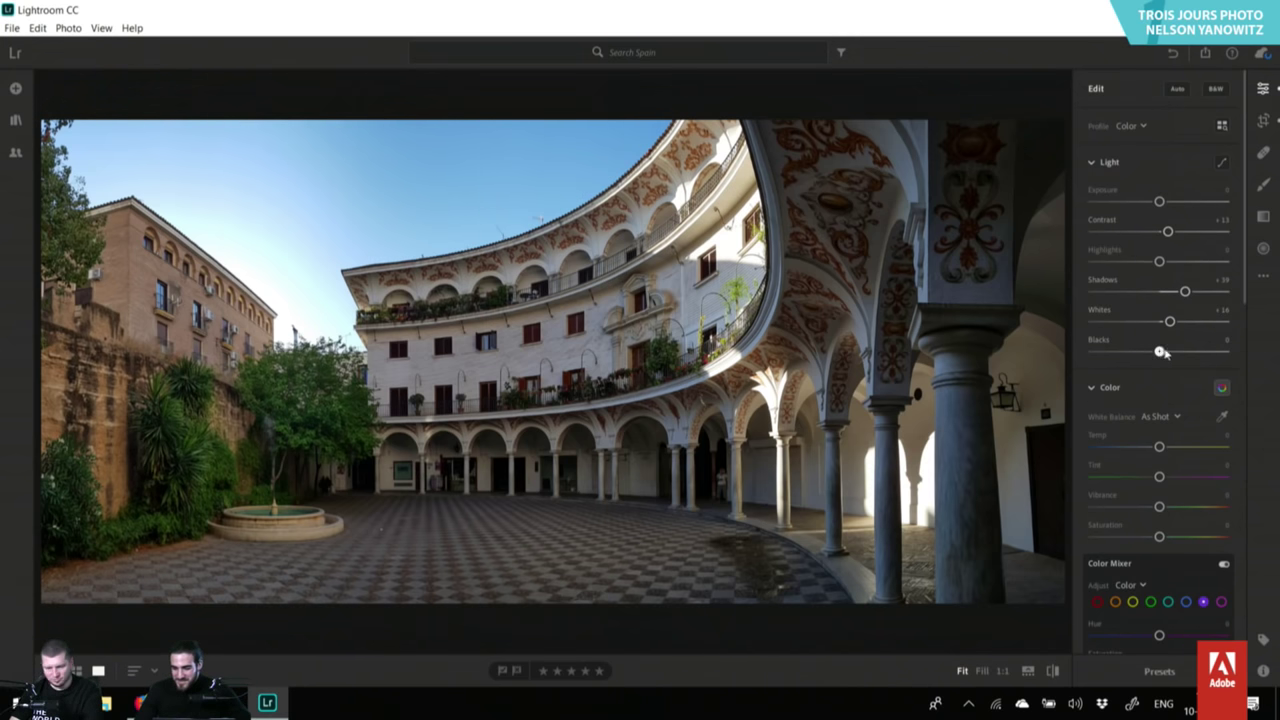
{"action": "left_click_drag", "start_coordinate": [1163, 352], "coordinate": [1190, 352]}
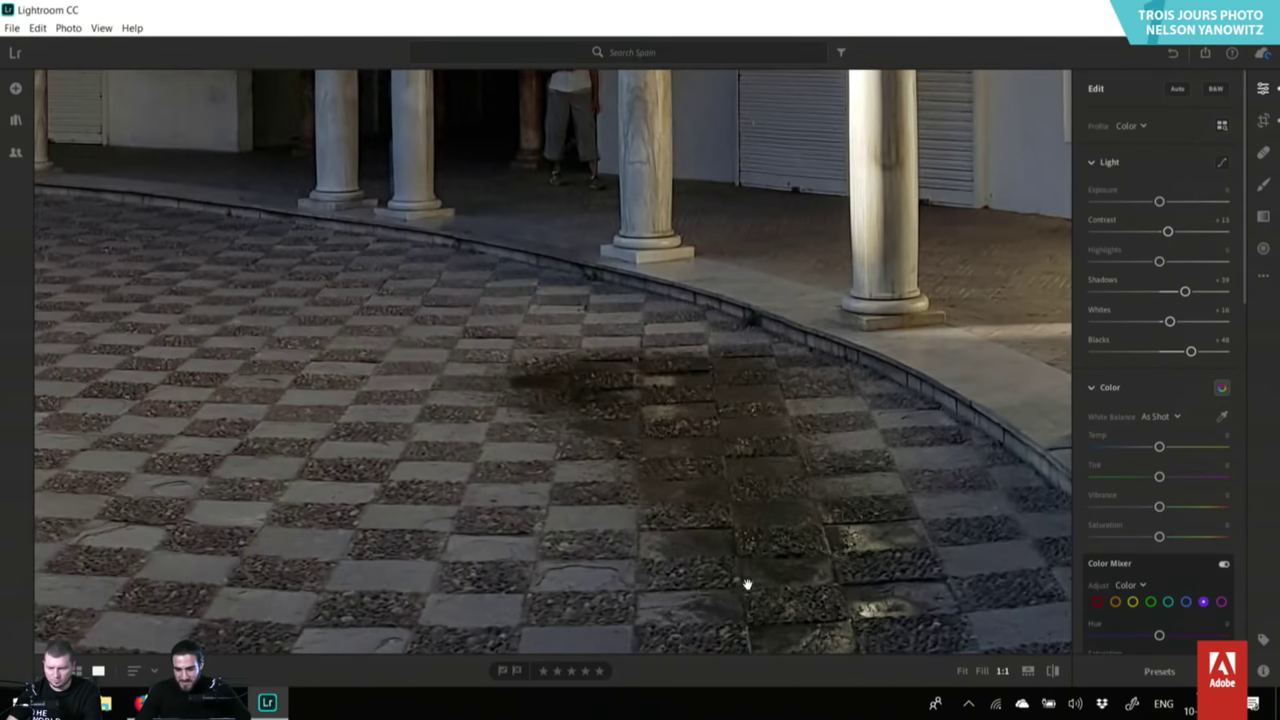
{"action": "left_click", "coordinate": [759, 583]}
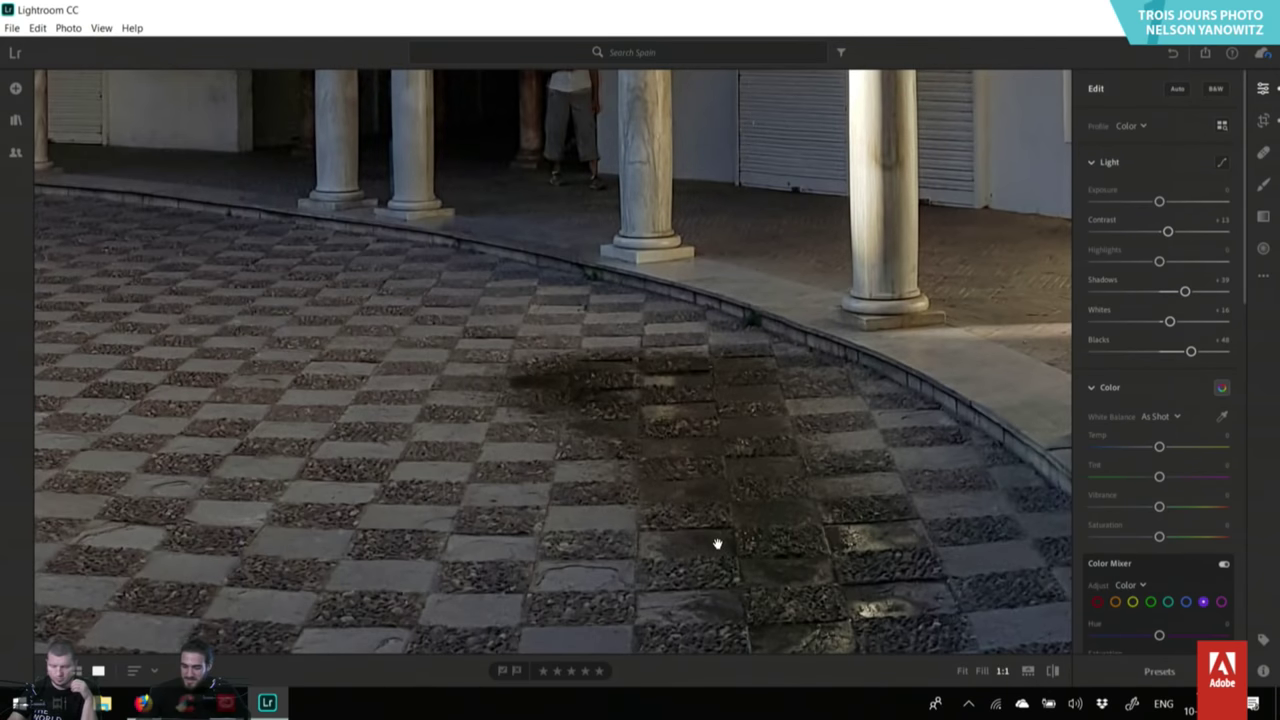
{"action": "key", "text": "e"}
{"action": "left_click", "coordinate": [717, 543]}
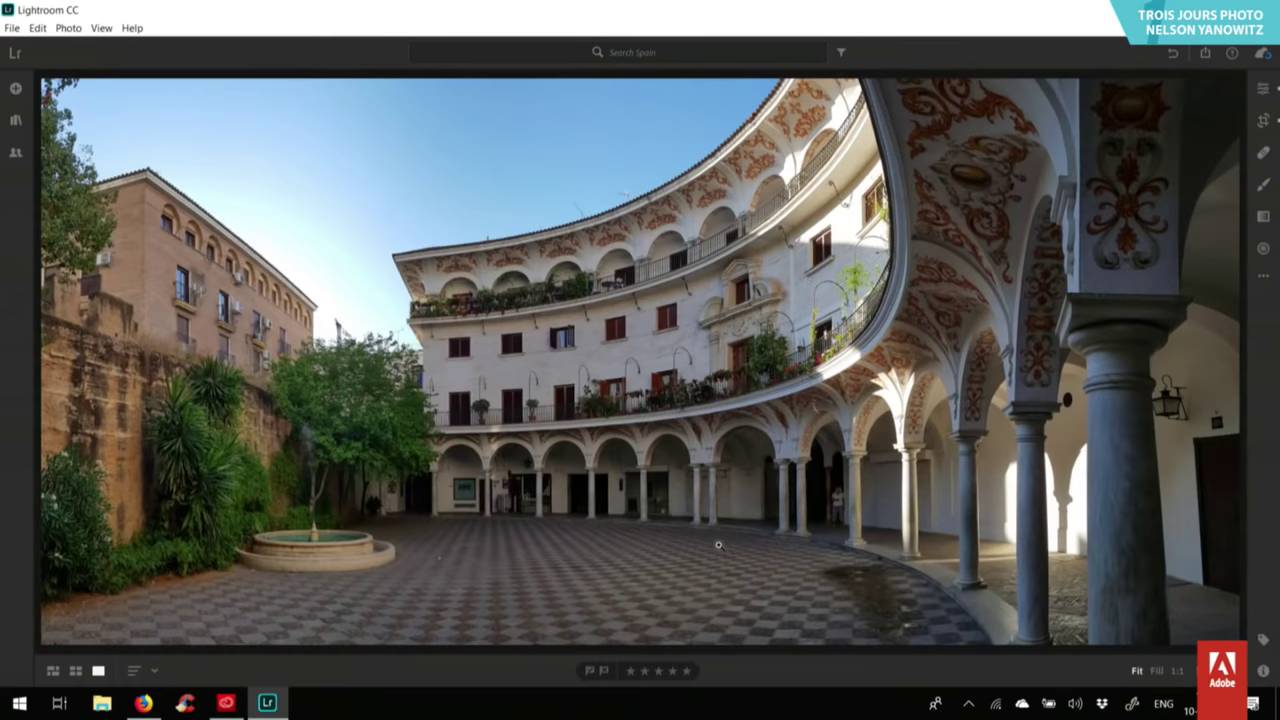
Adjust the photo's color with Temp +13, Tint +10, Vibrance +22 and Saturation +10.
{"action": "left_click", "coordinate": [1263, 88]}
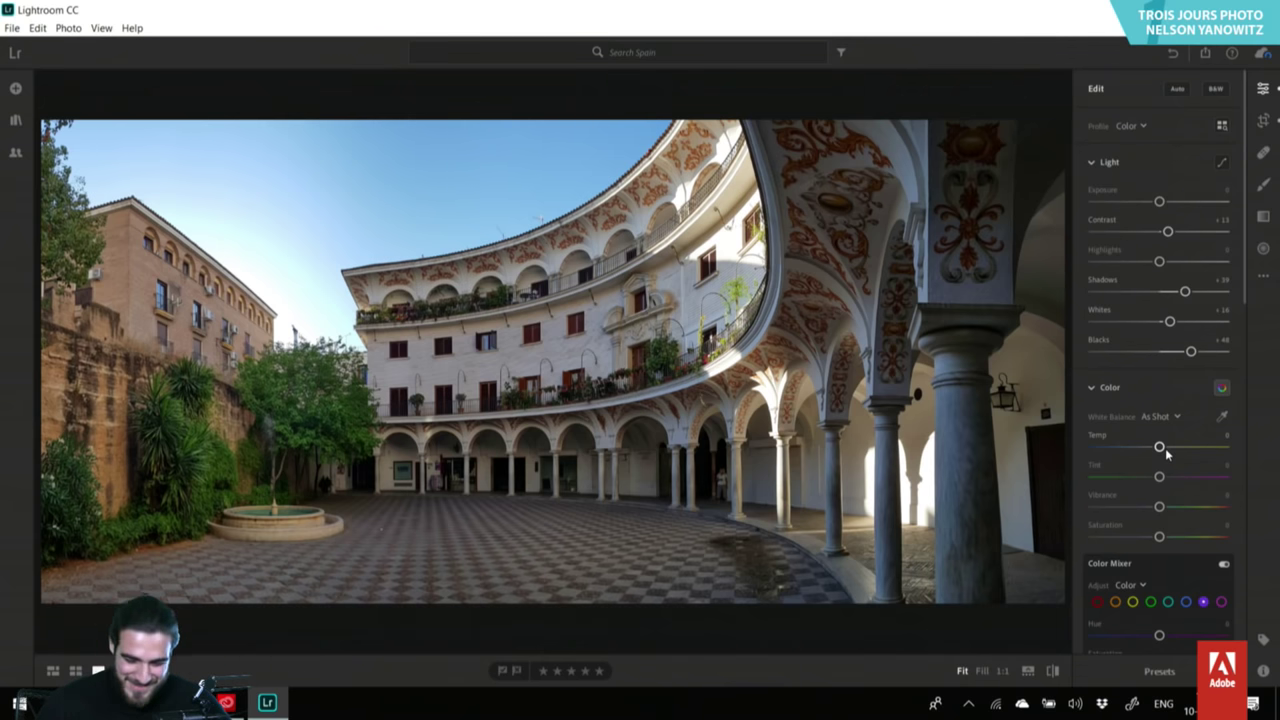
{"action": "left_click_drag", "start_coordinate": [1160, 448], "coordinate": [1160, 448]}
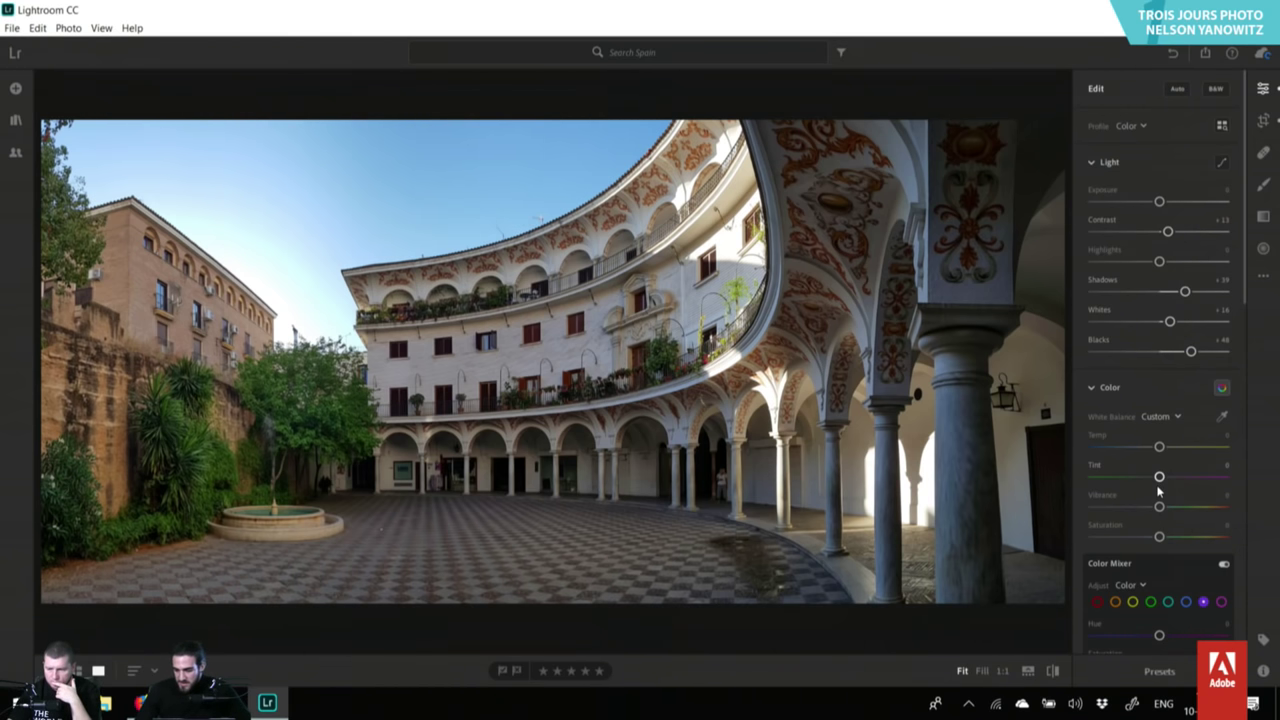
{"action": "mouse_move", "coordinate": [1159, 477]}
{"action": "left_mouse_down"}
{"action": "mouse_move", "coordinate": [1180, 477]}
{"action": "mouse_move", "coordinate": [1163, 477]}
{"action": "left_mouse_up"}
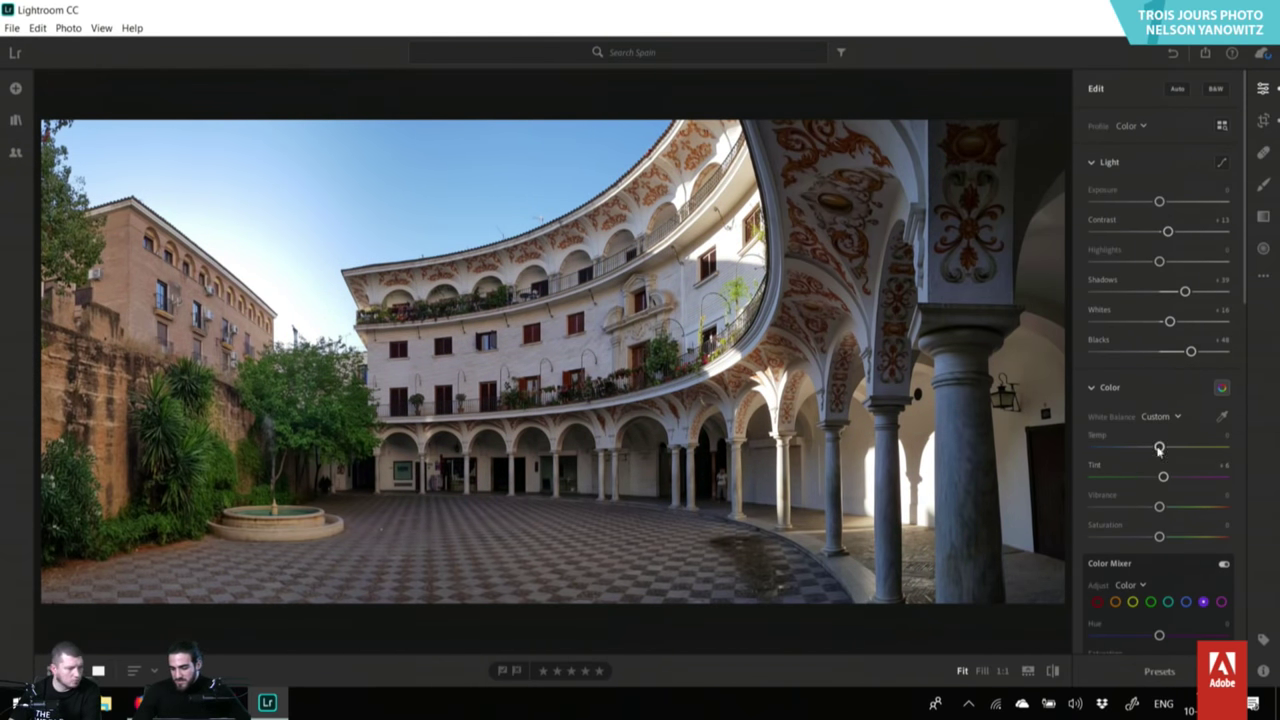
{"action": "scroll", "coordinate": [1168, 486], "scroll_direction": "down", "scroll_amount": 1}
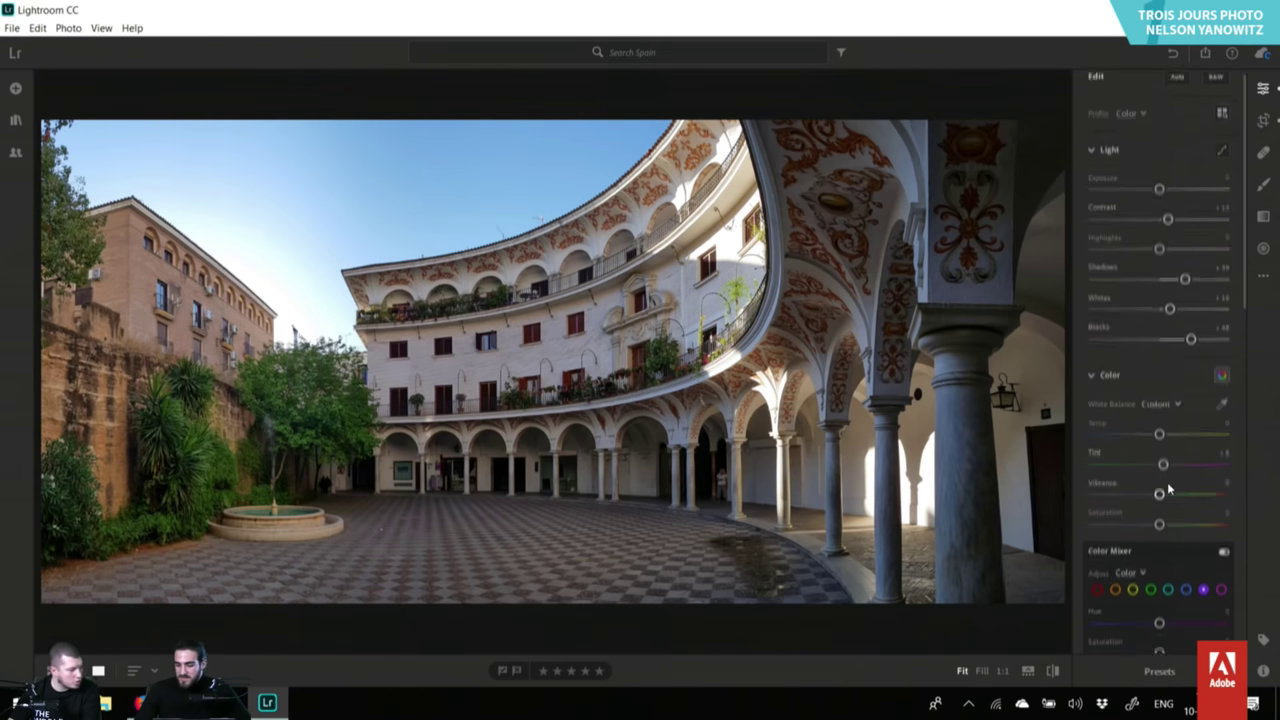
{"action": "scroll", "coordinate": [1168, 486], "scroll_direction": "down", "scroll_amount": 5}
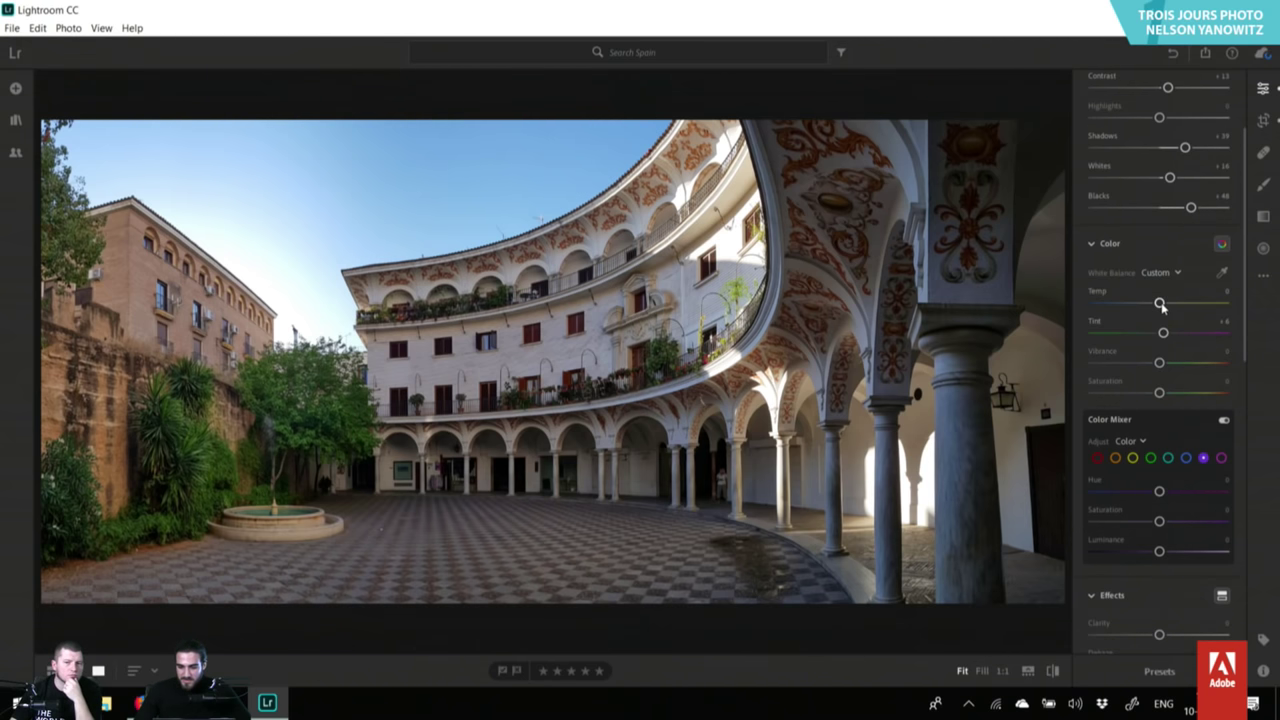
{"action": "left_click_drag", "start_coordinate": [1161, 307], "coordinate": [1173, 307]}
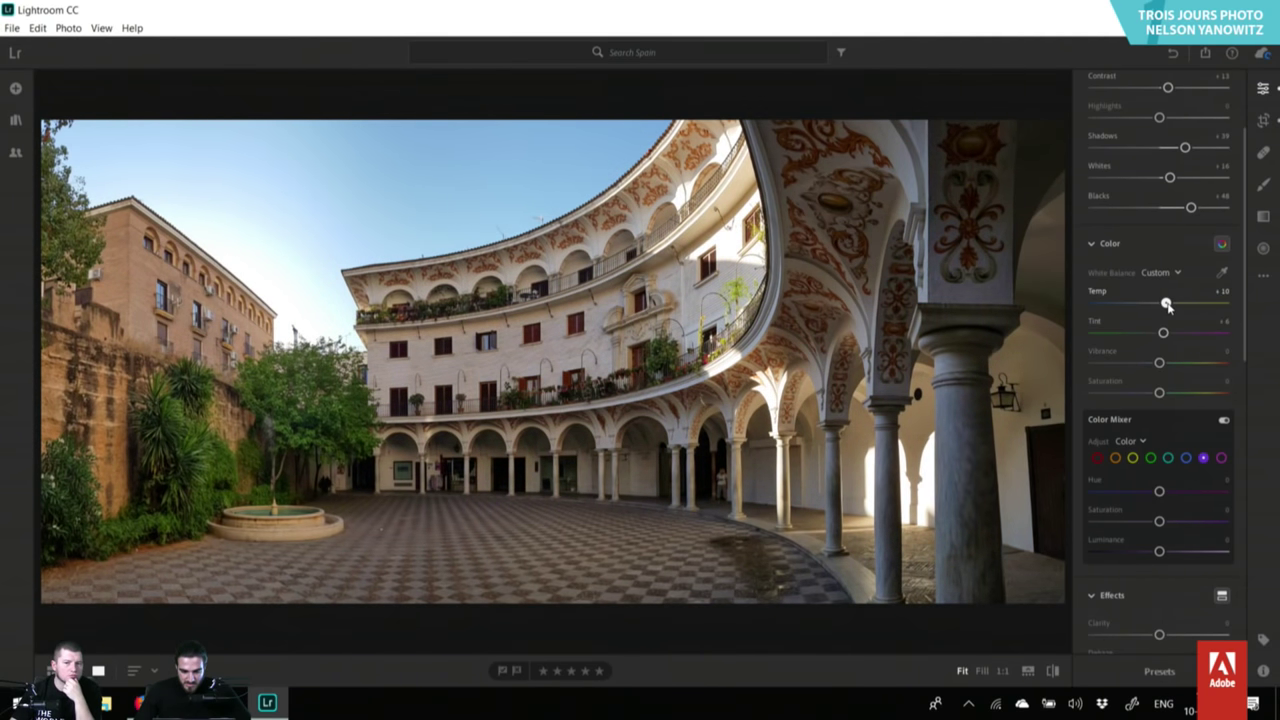
{"action": "left_click_drag", "start_coordinate": [1168, 307], "coordinate": [1167, 307]}
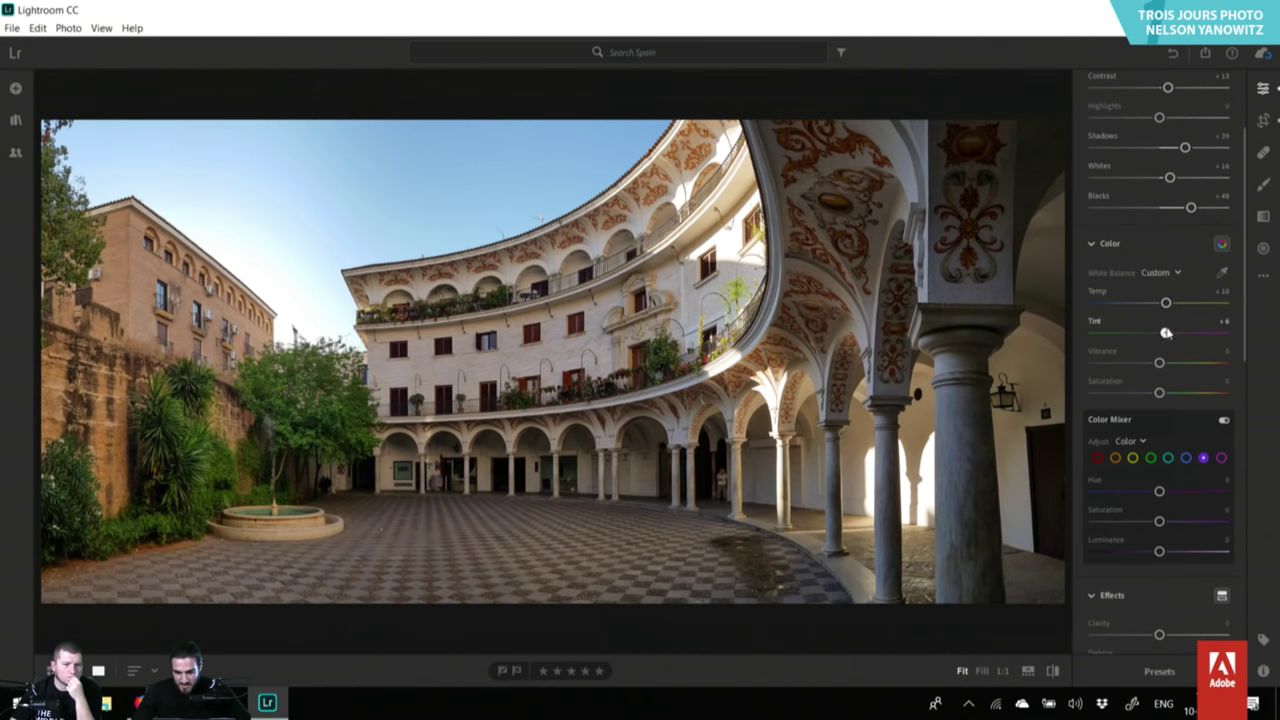
{"action": "left_click_drag", "start_coordinate": [1166, 333], "coordinate": [1165, 335]}
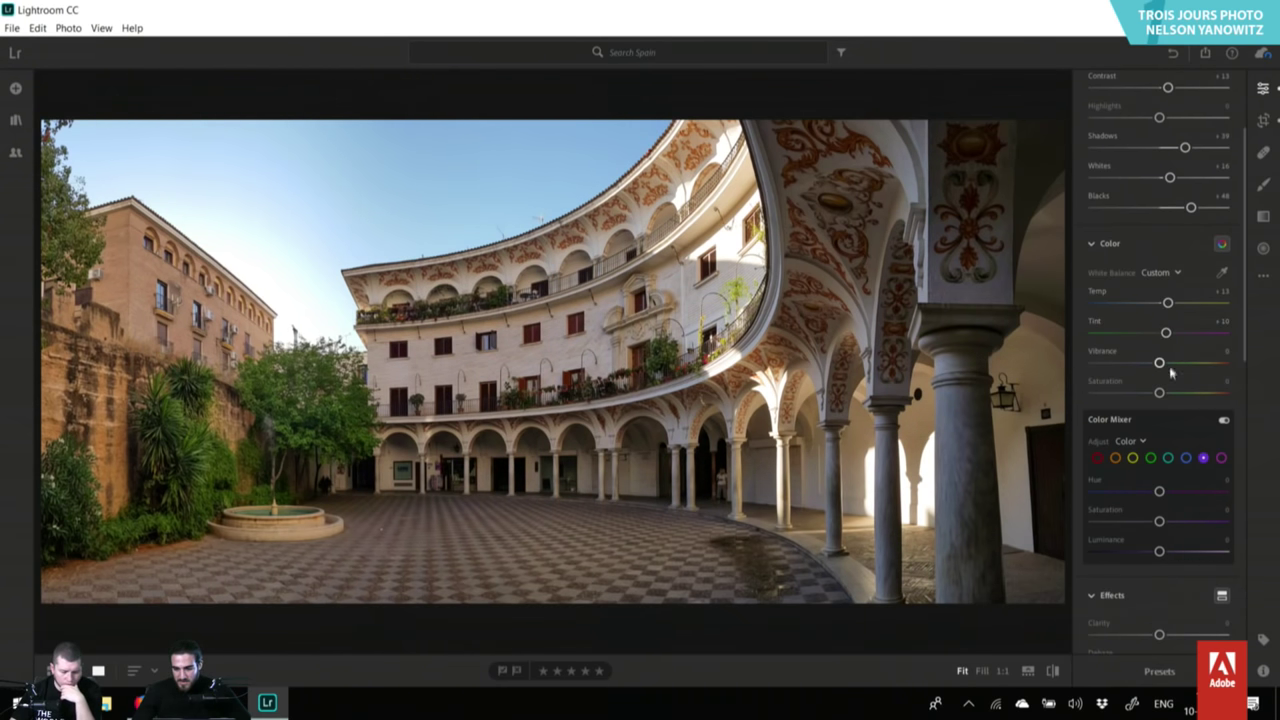
{"action": "left_click_drag", "start_coordinate": [1158, 362], "coordinate": [1173, 363]}
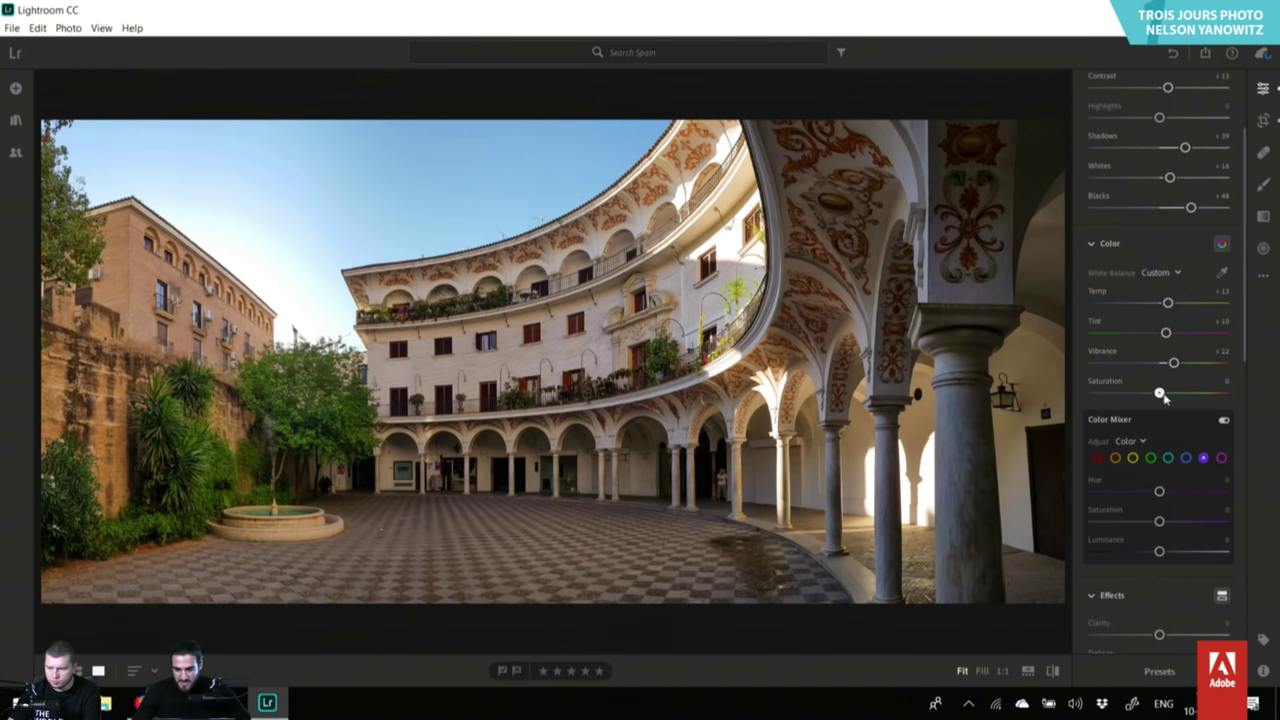
{"action": "left_click_drag", "start_coordinate": [1163, 395], "coordinate": [1166, 393]}
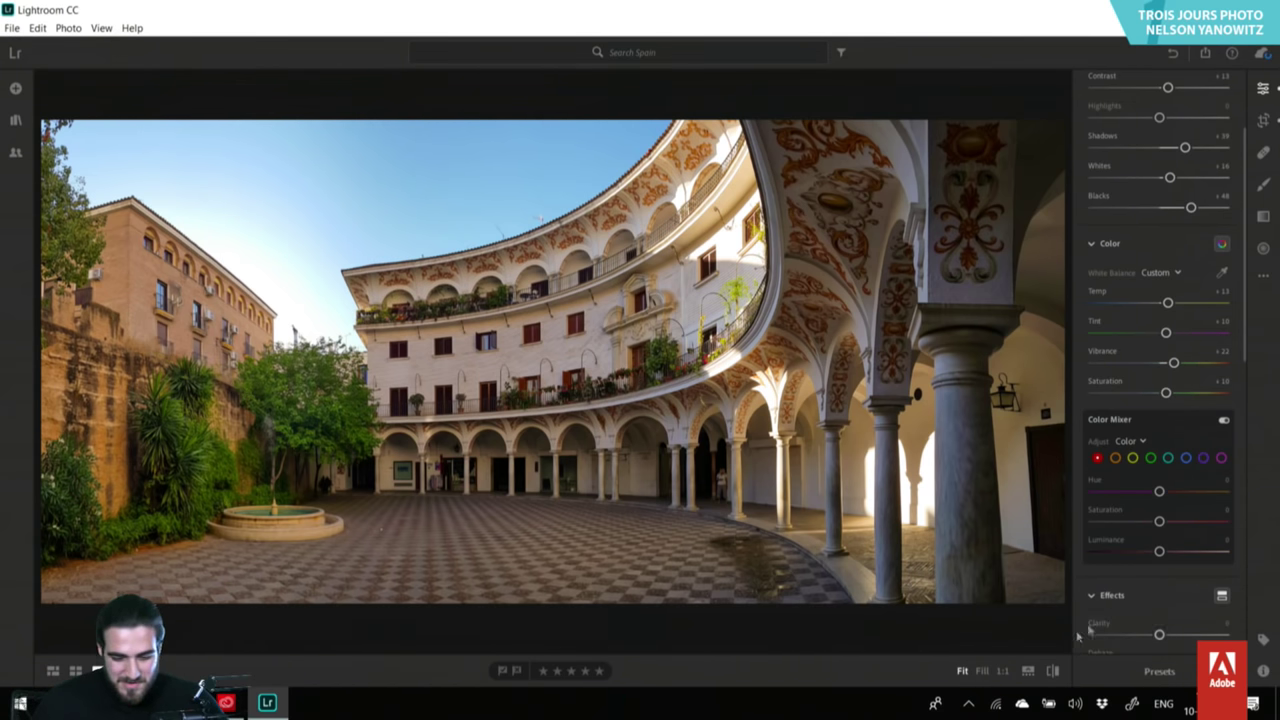
Shift the orange range in the Color Mixer to Hue -39, Saturation +32 and Luminance +30.
{"action": "left_click", "coordinate": [836, 193]}
{"action": "left_click", "coordinate": [777, 337]}
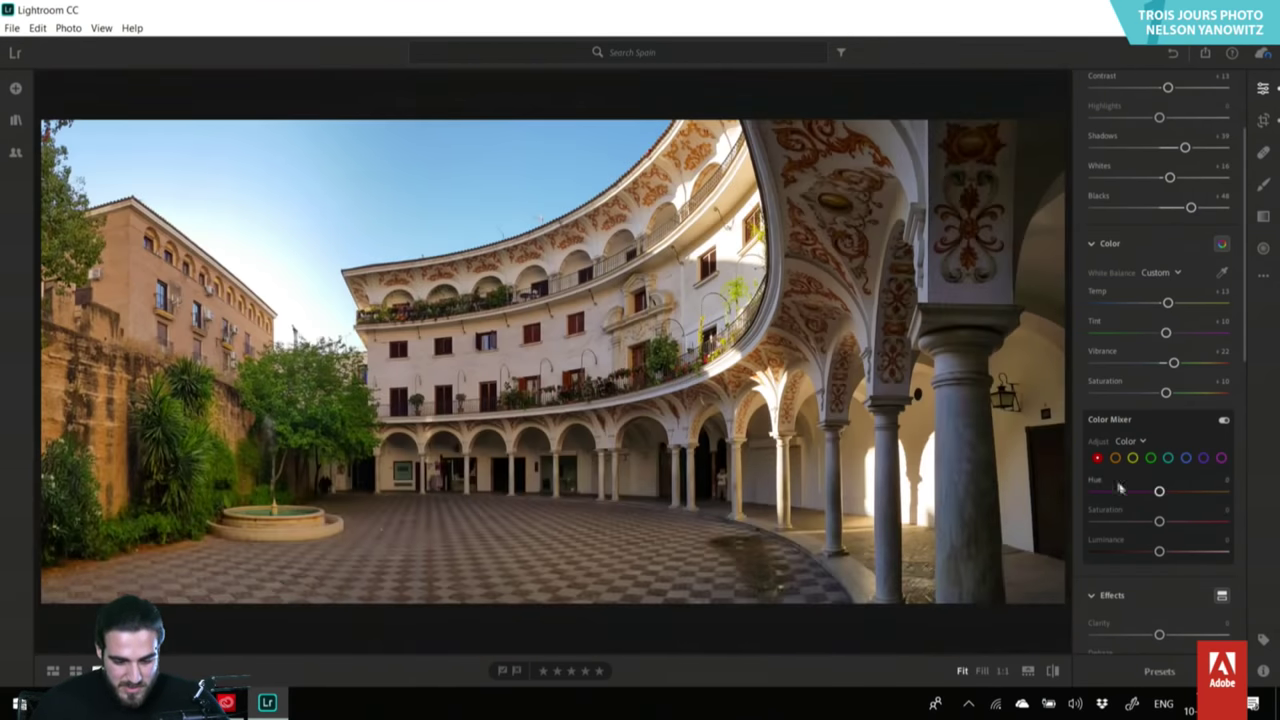
{"action": "mouse_move", "coordinate": [1159, 492]}
{"action": "left_mouse_down"}
{"action": "mouse_move", "coordinate": [1186, 494]}
{"action": "mouse_move", "coordinate": [1120, 492]}
{"action": "mouse_move", "coordinate": [1200, 492]}
{"action": "mouse_move", "coordinate": [1073, 466]}
{"action": "mouse_move", "coordinate": [1200, 506]}
{"action": "mouse_move", "coordinate": [1138, 516]}
{"action": "mouse_move", "coordinate": [1197, 520]}
{"action": "mouse_move", "coordinate": [1160, 500]}
{"action": "left_mouse_up"}
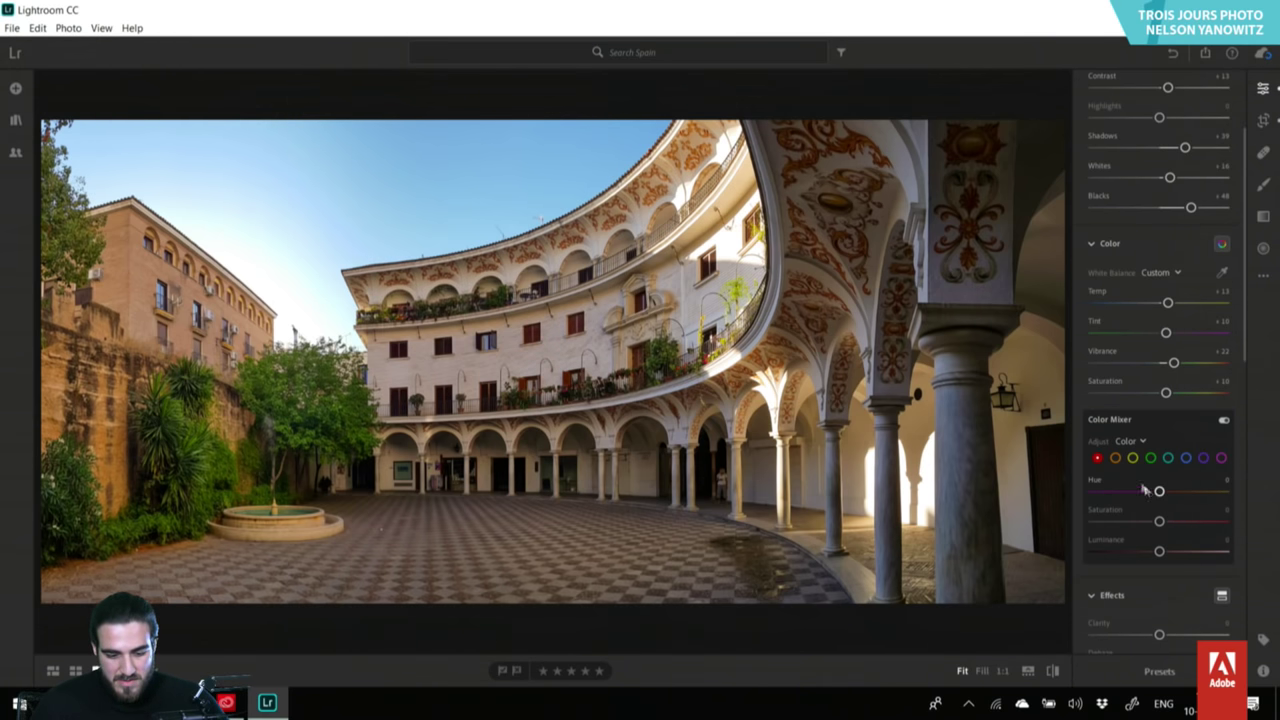
{"action": "left_click", "coordinate": [1116, 458]}
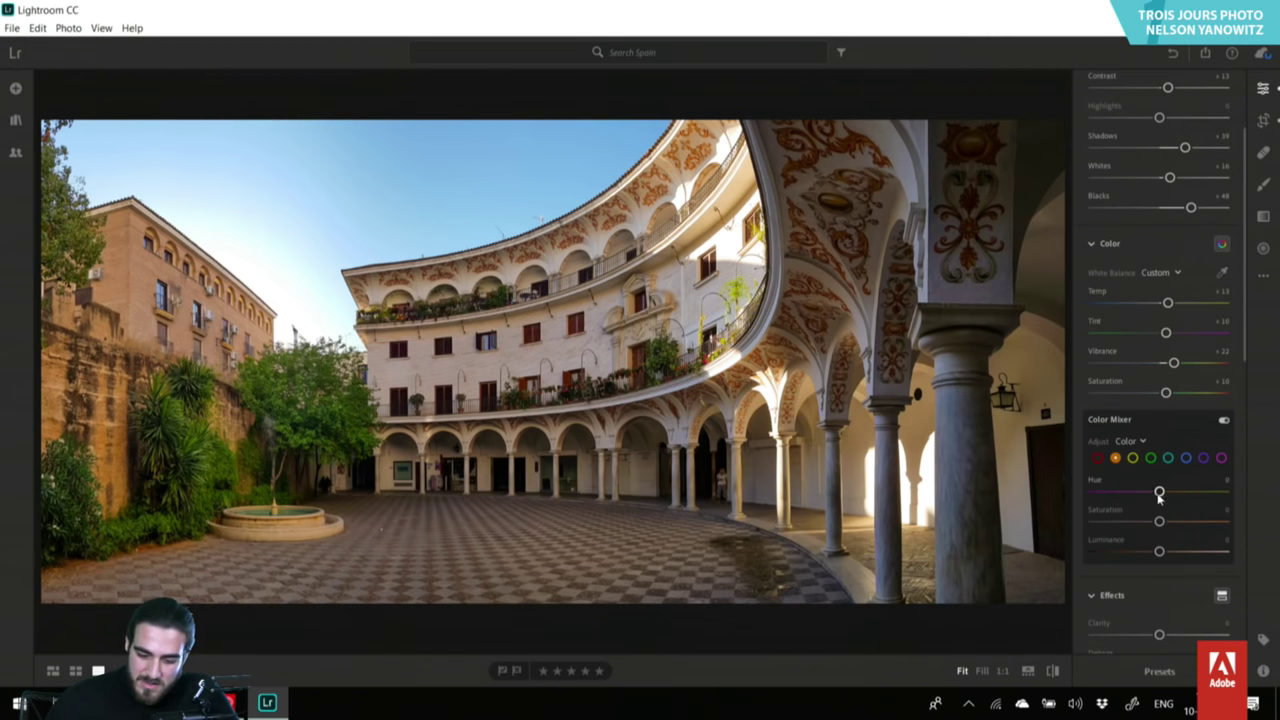
{"action": "left_click_drag", "start_coordinate": [1158, 493], "coordinate": [1136, 510]}
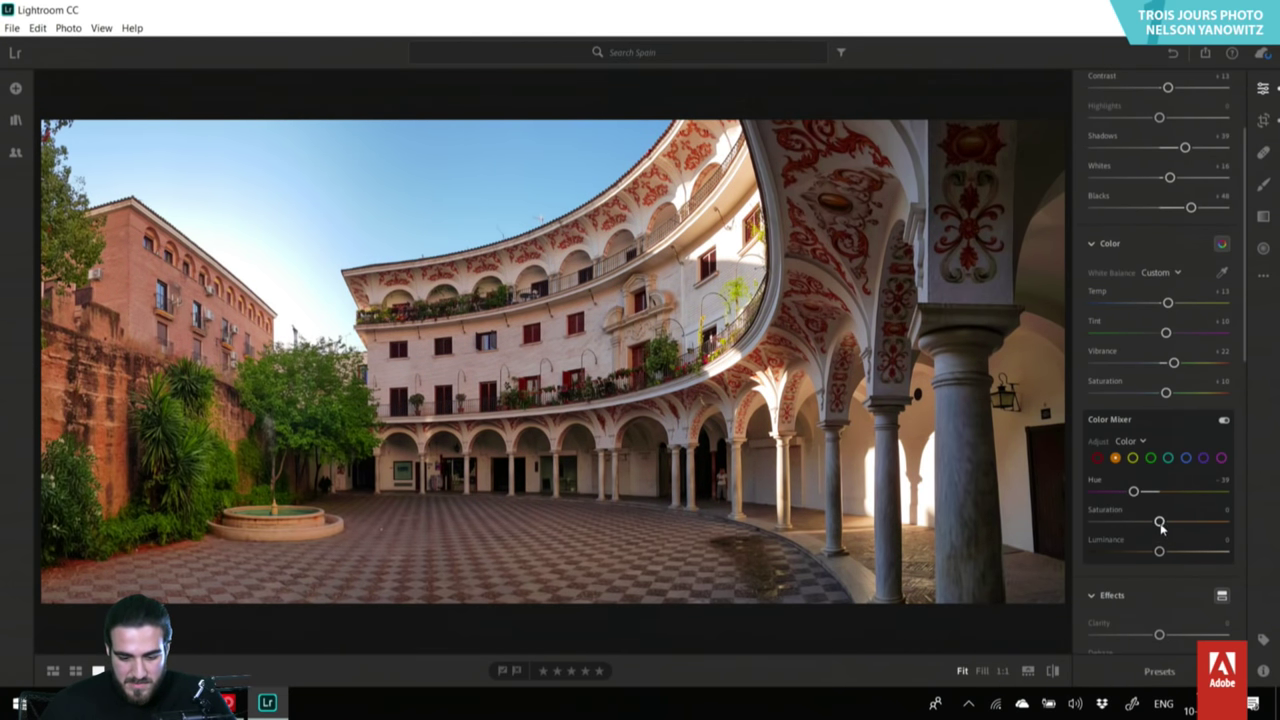
{"action": "left_click_drag", "start_coordinate": [1161, 527], "coordinate": [1183, 552]}
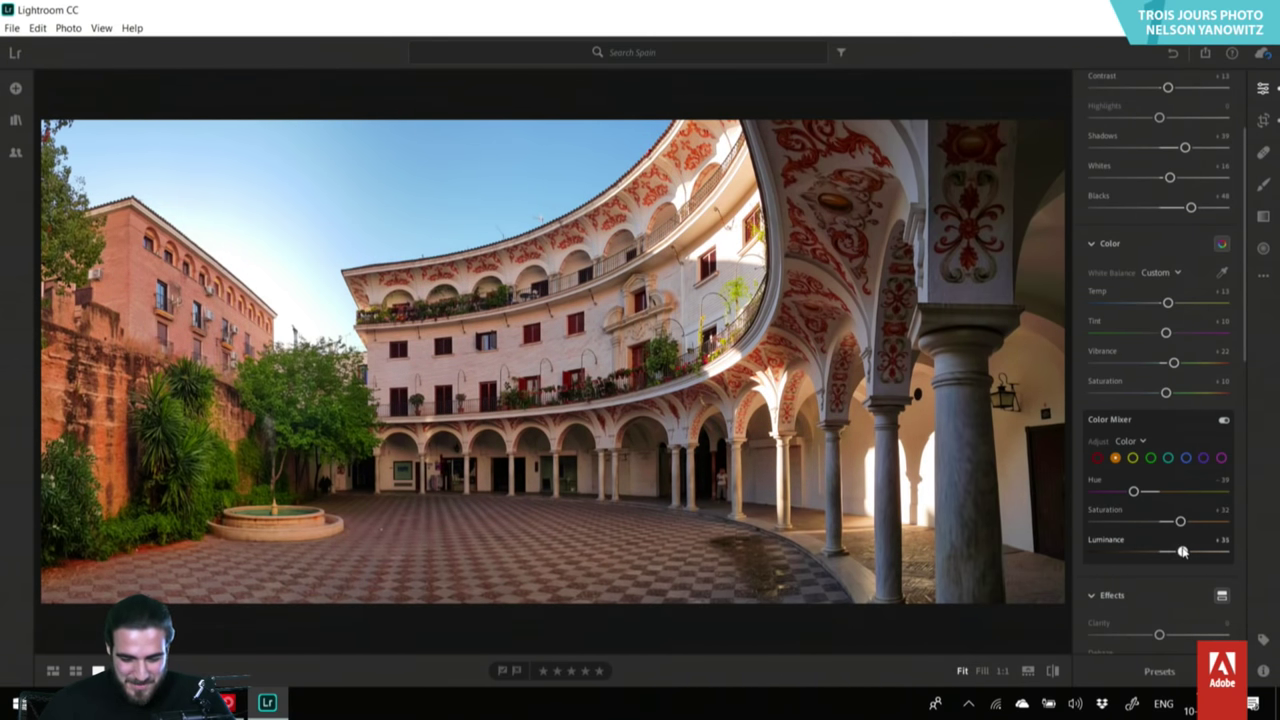
Set the Color Mixer's blue range to Hue -22 and Saturation +18, and set the photo's Clarity to +29.
{"action": "left_click", "coordinate": [1166, 457]}
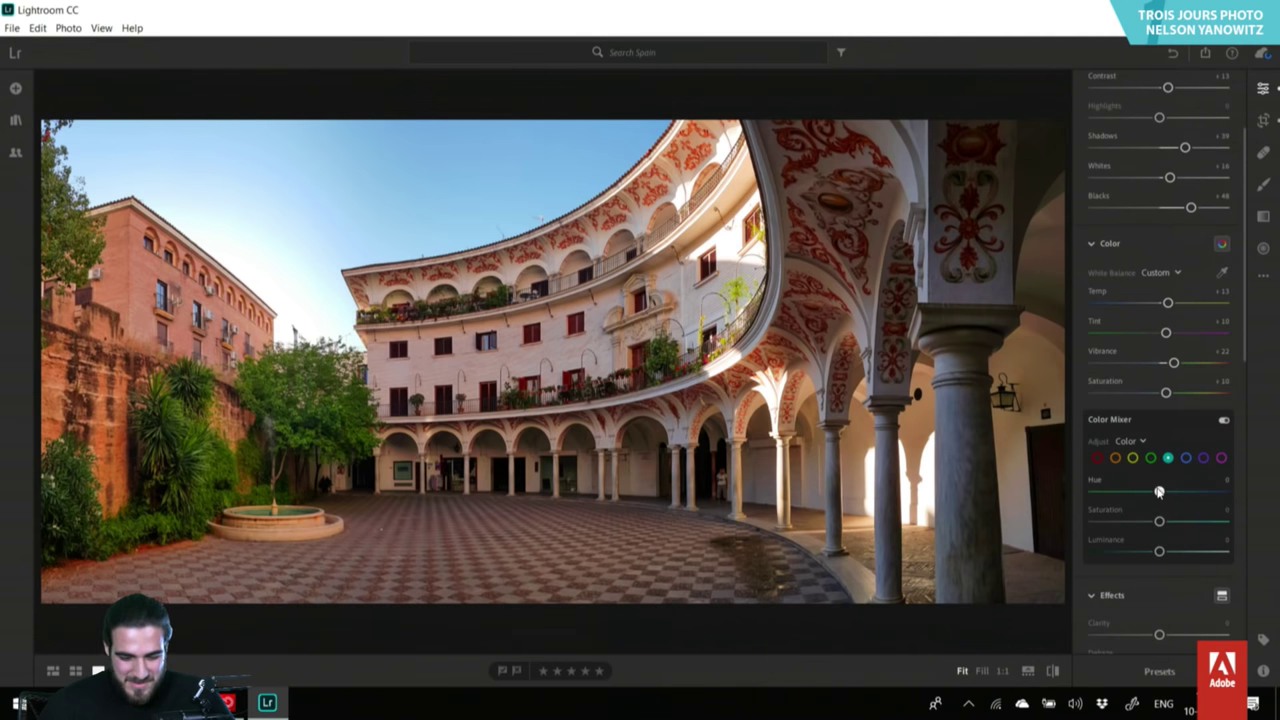
{"action": "left_click_drag", "start_coordinate": [1159, 492], "coordinate": [1105, 493]}
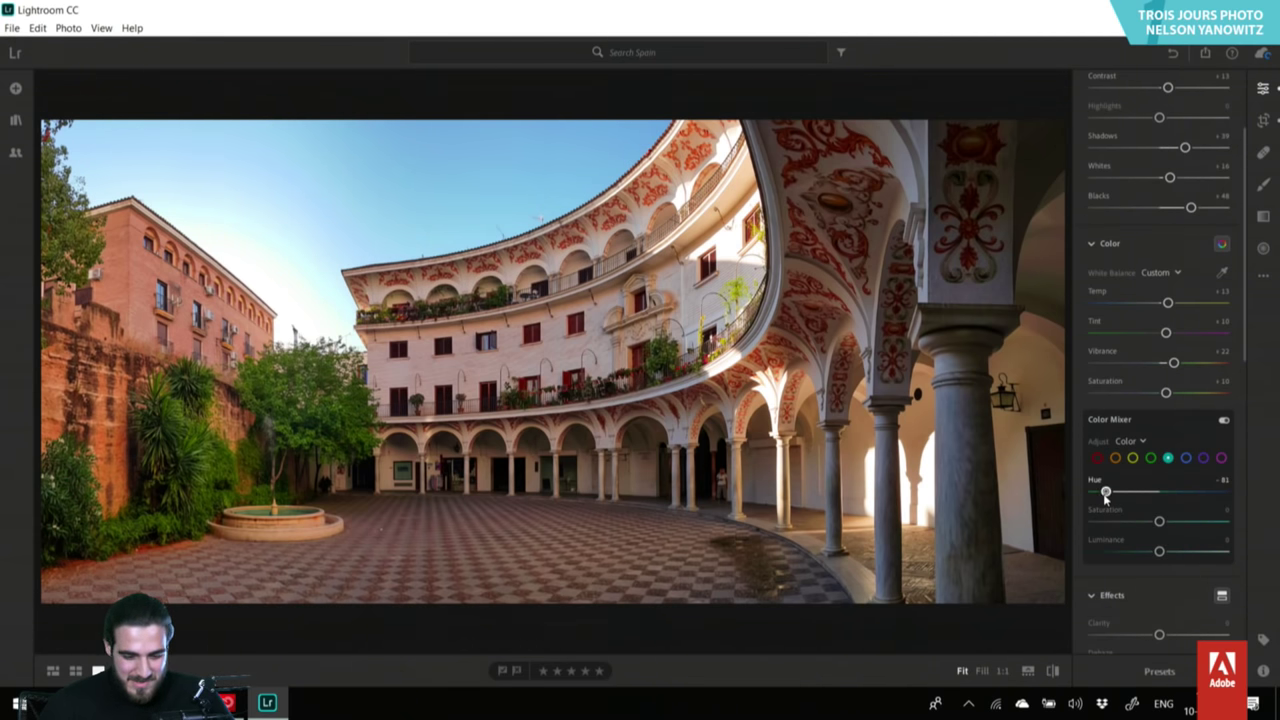
{"action": "left_click", "coordinate": [1186, 457]}
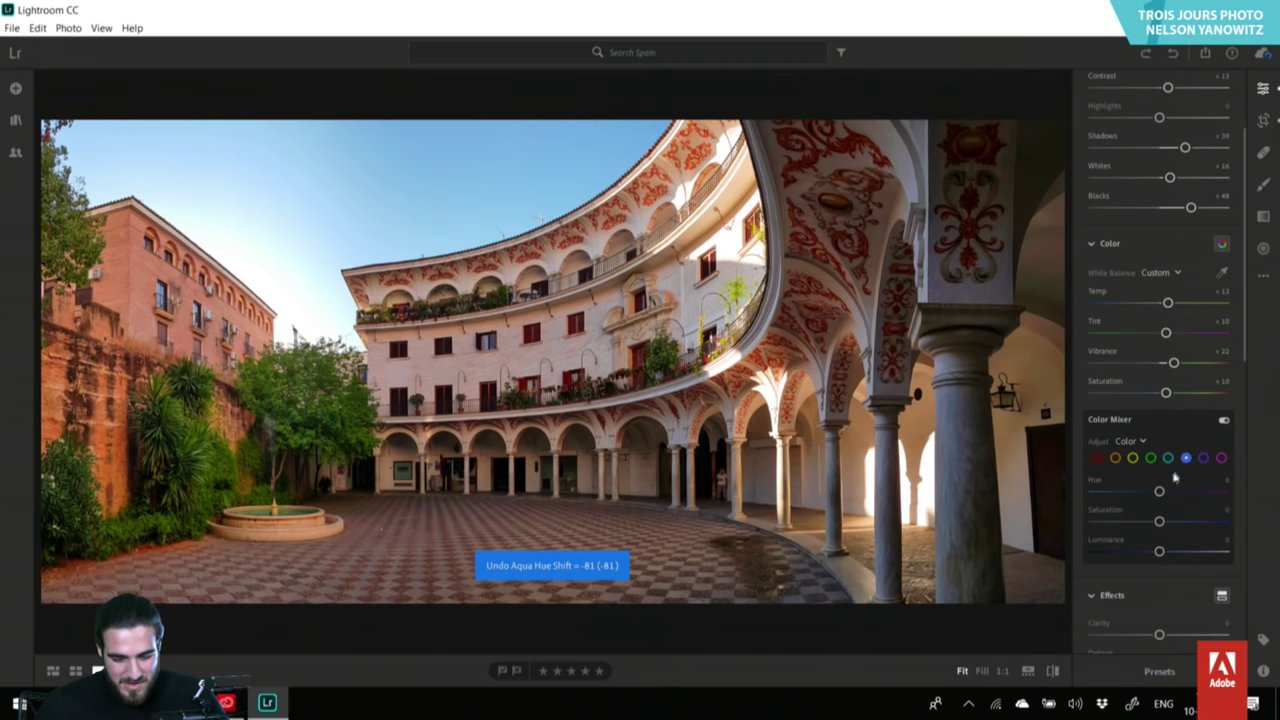
{"action": "mouse_move", "coordinate": [1159, 492]}
{"action": "left_mouse_down"}
{"action": "mouse_move", "coordinate": [1106, 492]}
{"action": "mouse_move", "coordinate": [1144, 493]}
{"action": "left_mouse_up"}
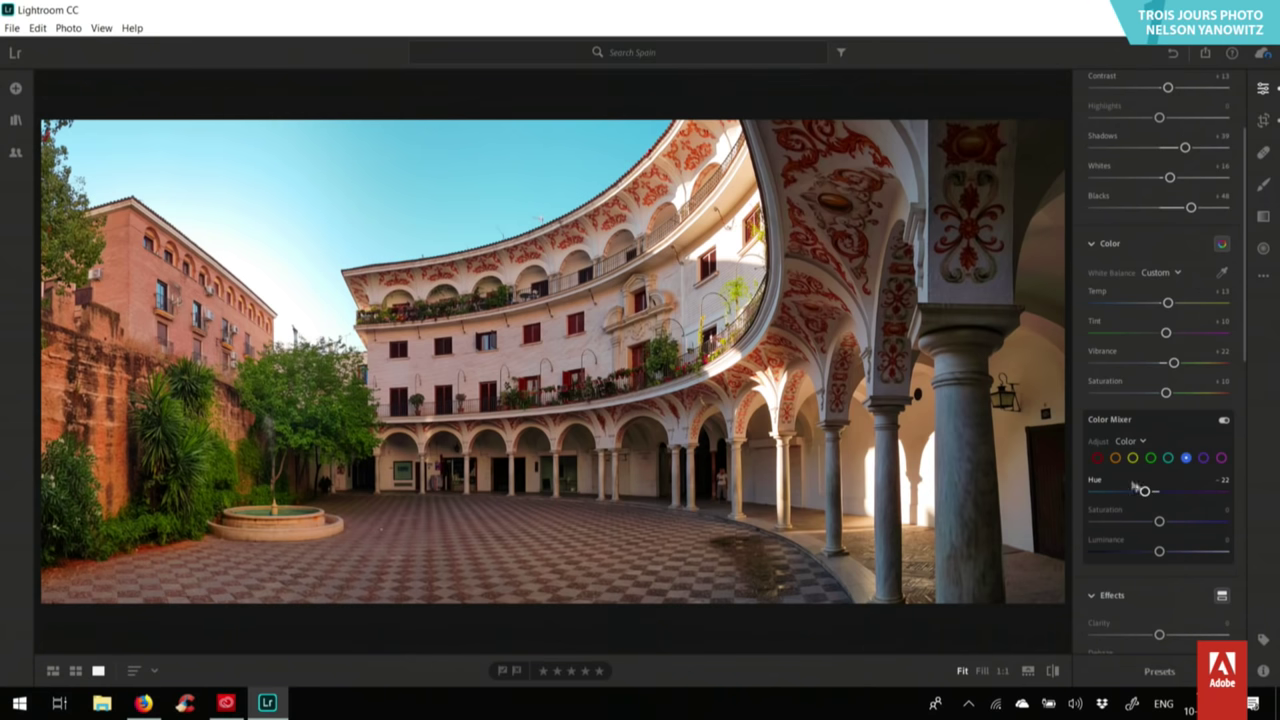
{"action": "mouse_move", "coordinate": [1159, 522]}
{"action": "left_mouse_down"}
{"action": "mouse_move", "coordinate": [1183, 517]}
{"action": "mouse_move", "coordinate": [1171, 520]}
{"action": "left_mouse_up"}
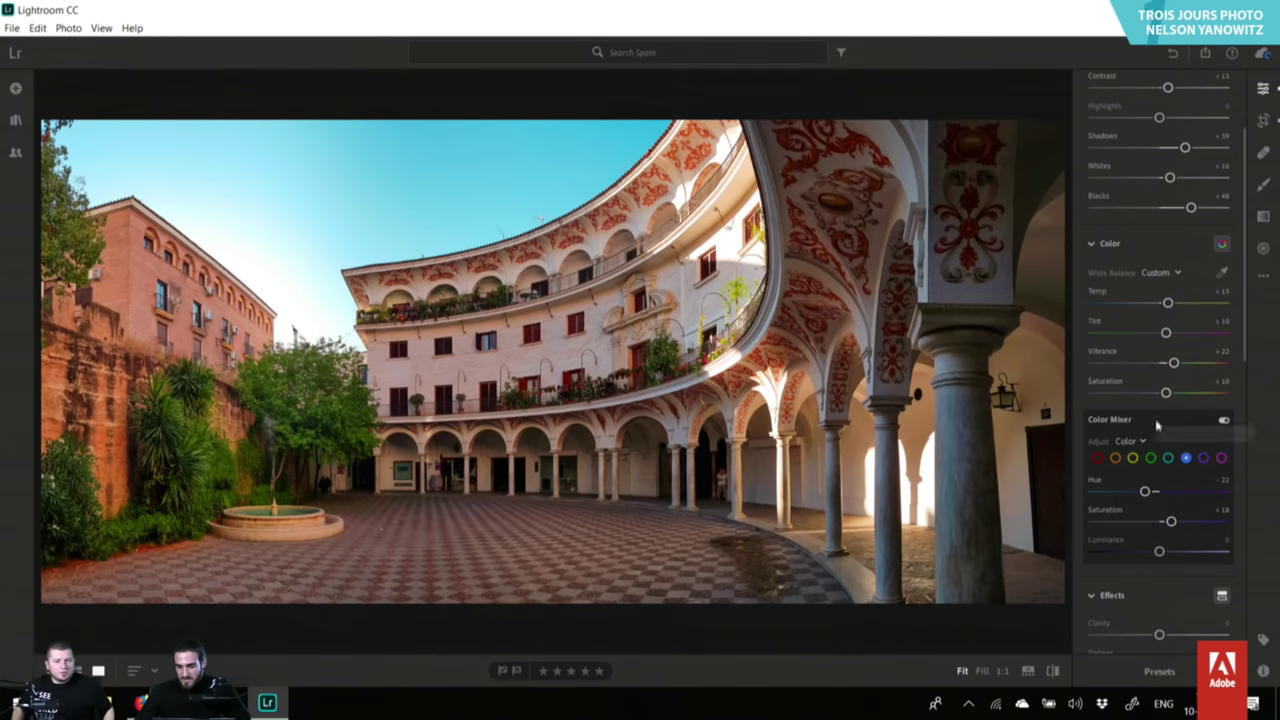
{"action": "scroll", "coordinate": [1139, 591], "scroll_direction": "down", "scroll_amount": 2}
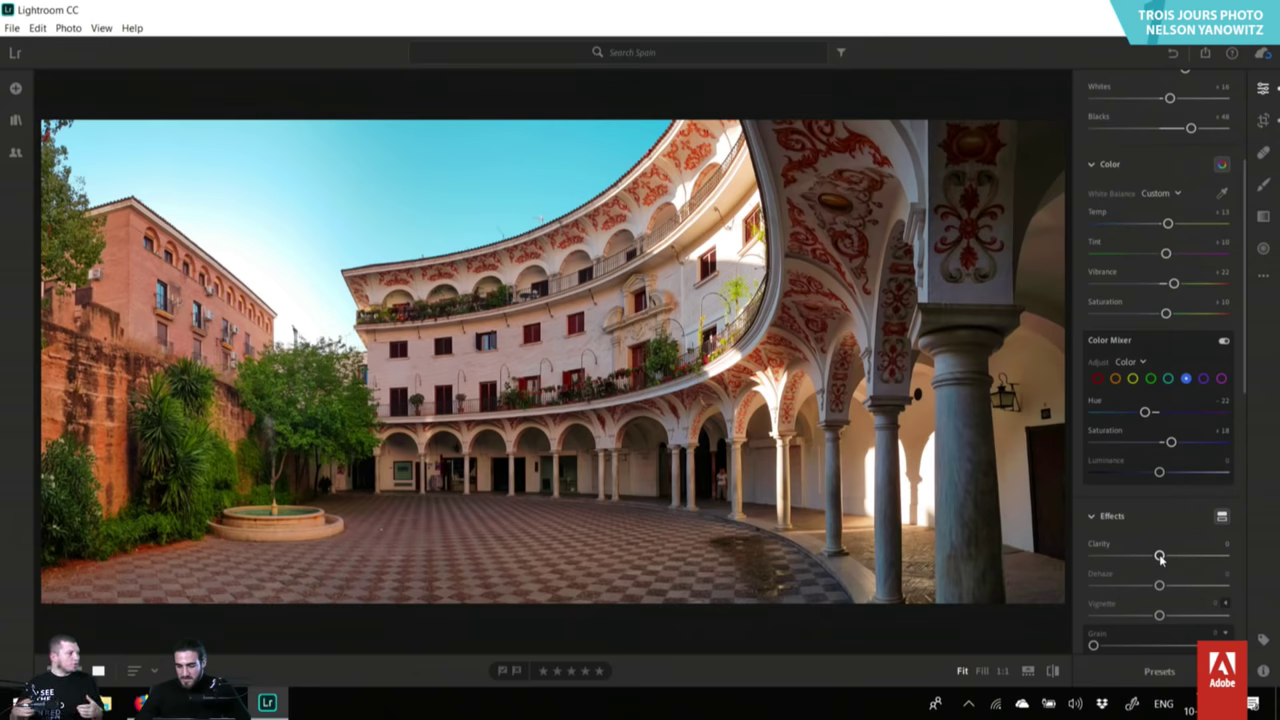
{"action": "left_click_drag", "start_coordinate": [1160, 557], "coordinate": [1179, 556]}
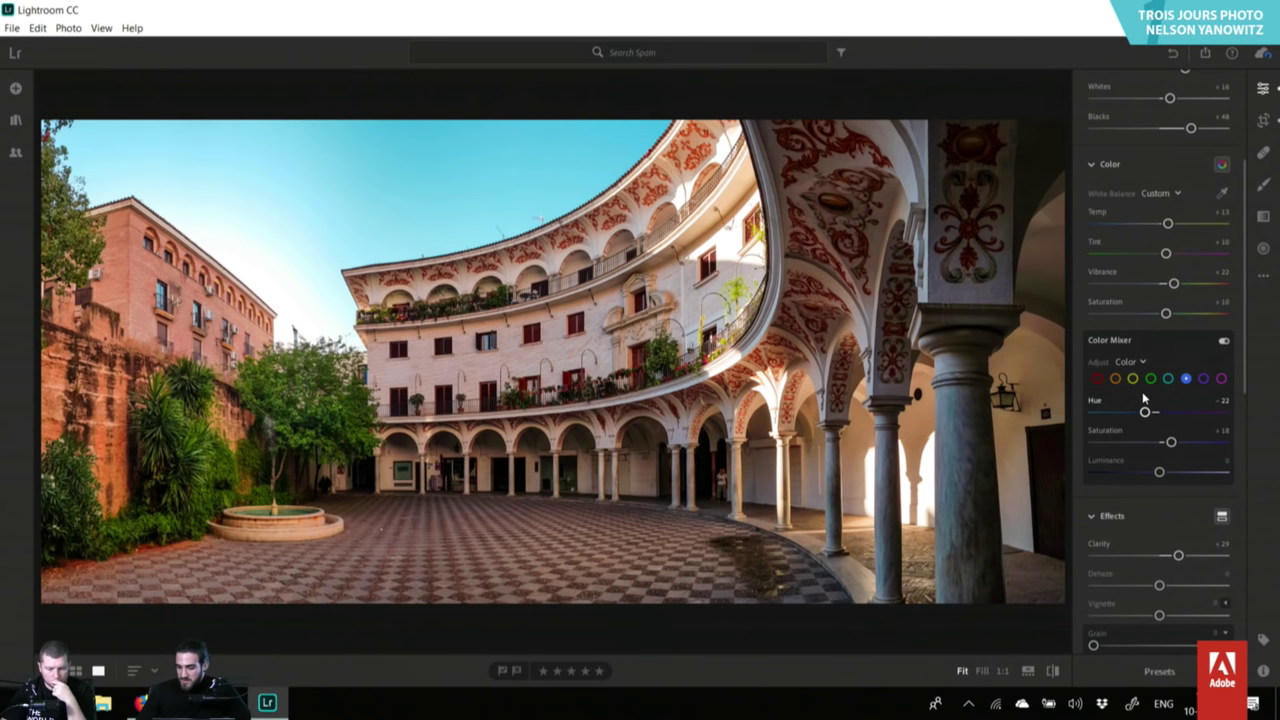
Show the Tone Curve in the Light adjustments and lift its dark tones to Darks +40.
{"action": "scroll", "coordinate": [1144, 398], "scroll_direction": "up", "scroll_amount": 5}
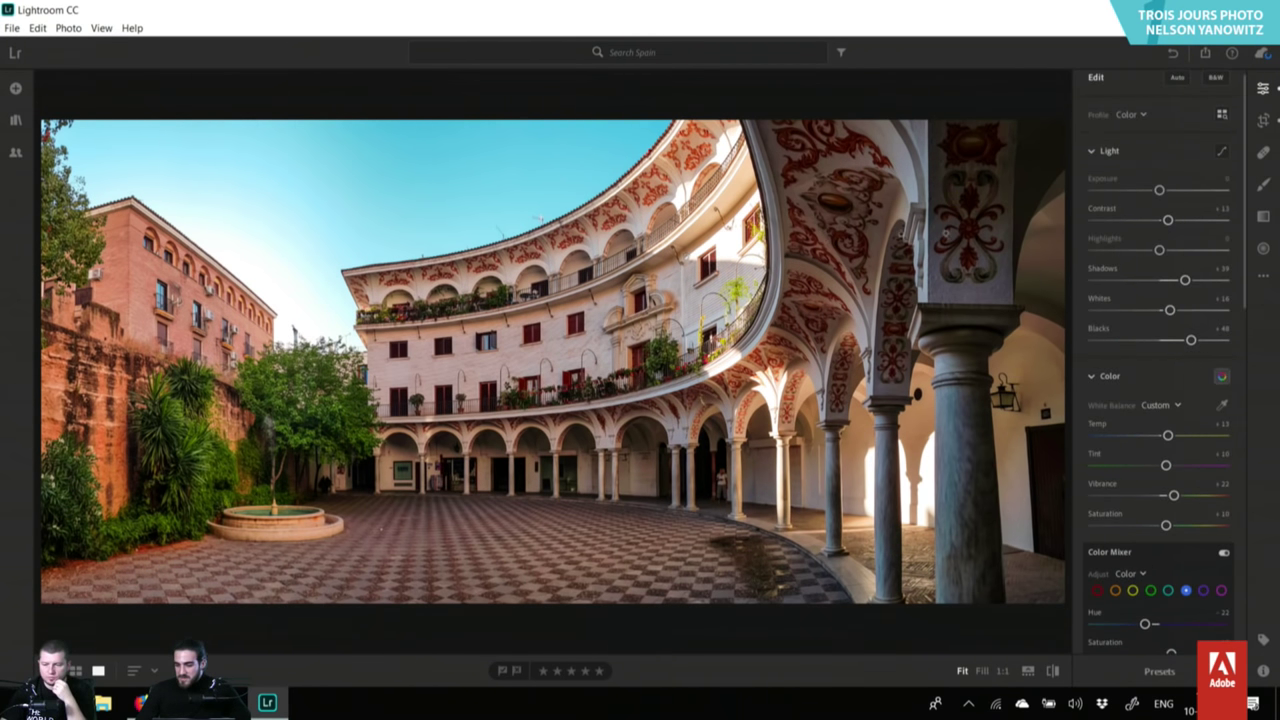
{"action": "scroll", "coordinate": [1114, 239], "scroll_direction": "down", "scroll_amount": 3}
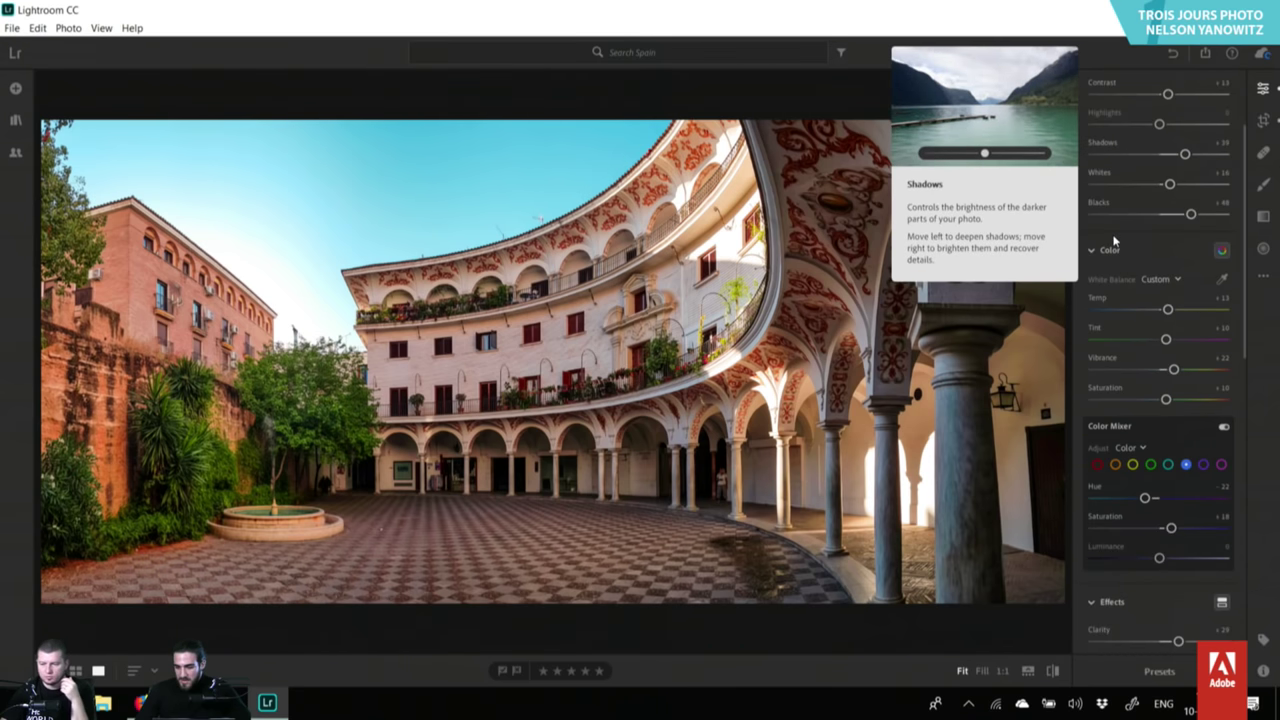
{"action": "scroll", "coordinate": [1145, 257], "scroll_direction": "up", "scroll_amount": 3}
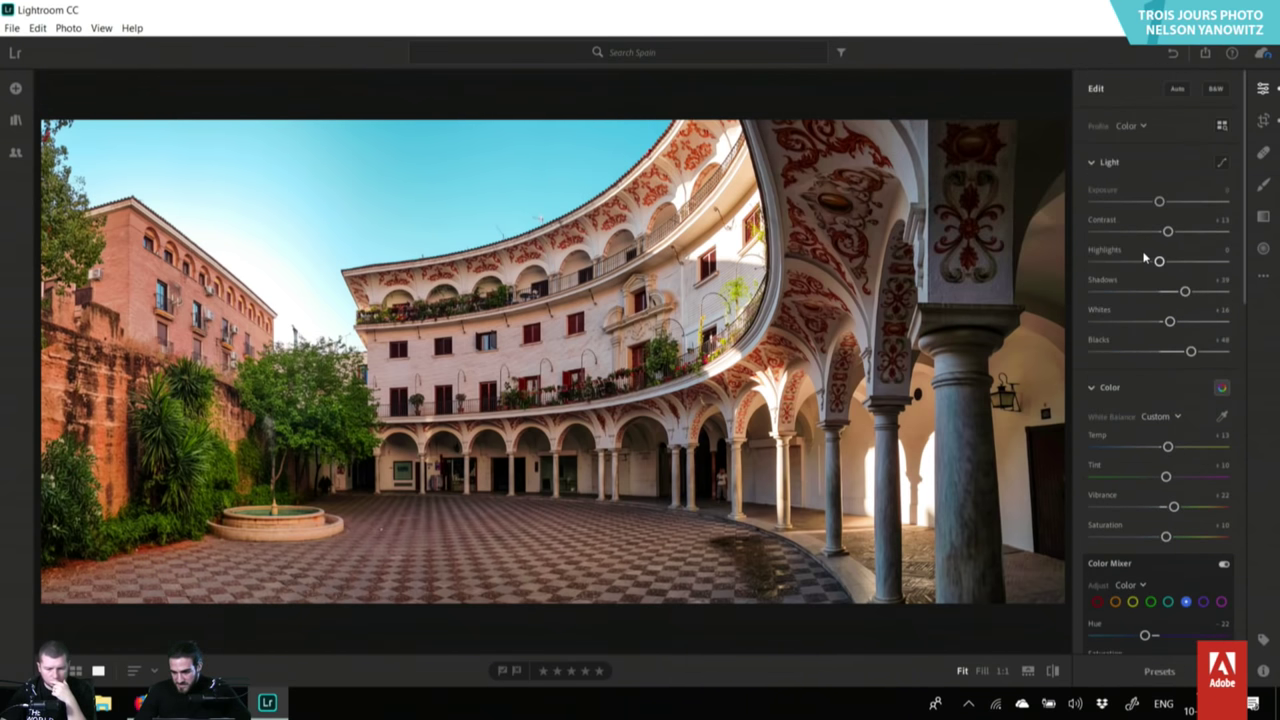
{"action": "left_click", "coordinate": [1223, 166]}
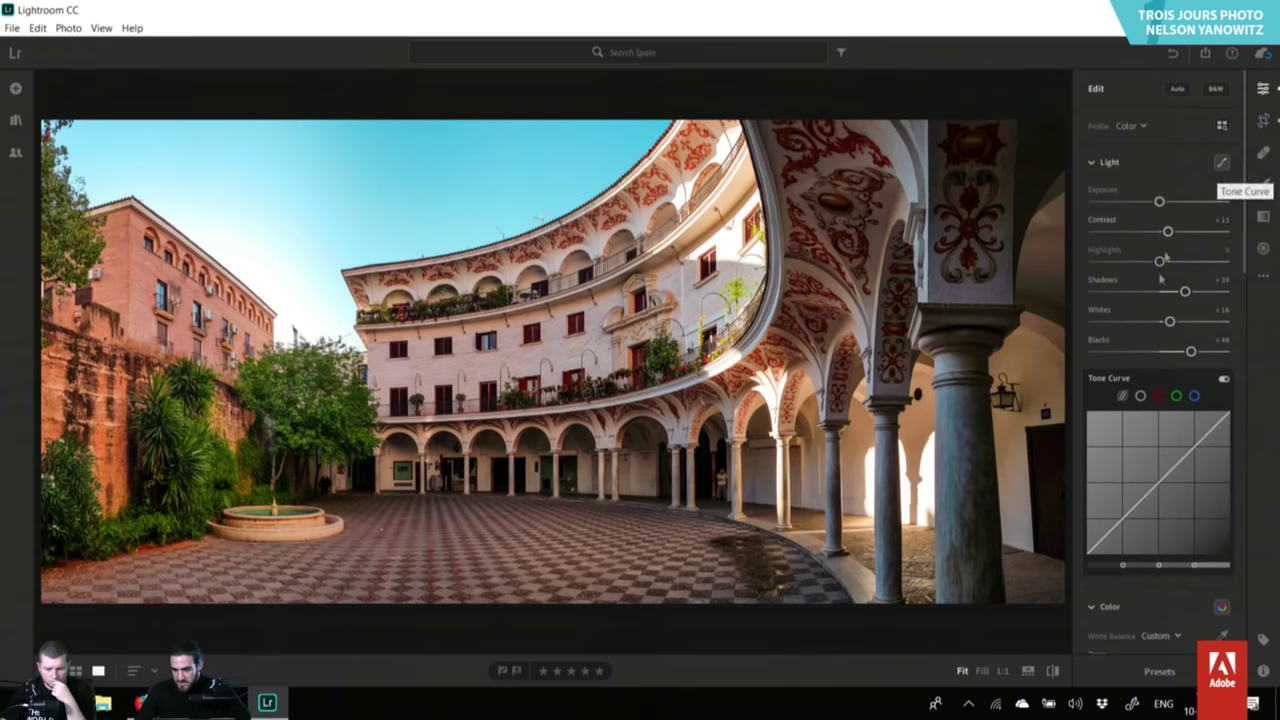
{"action": "left_click_drag", "start_coordinate": [1138, 505], "coordinate": [1138, 492]}
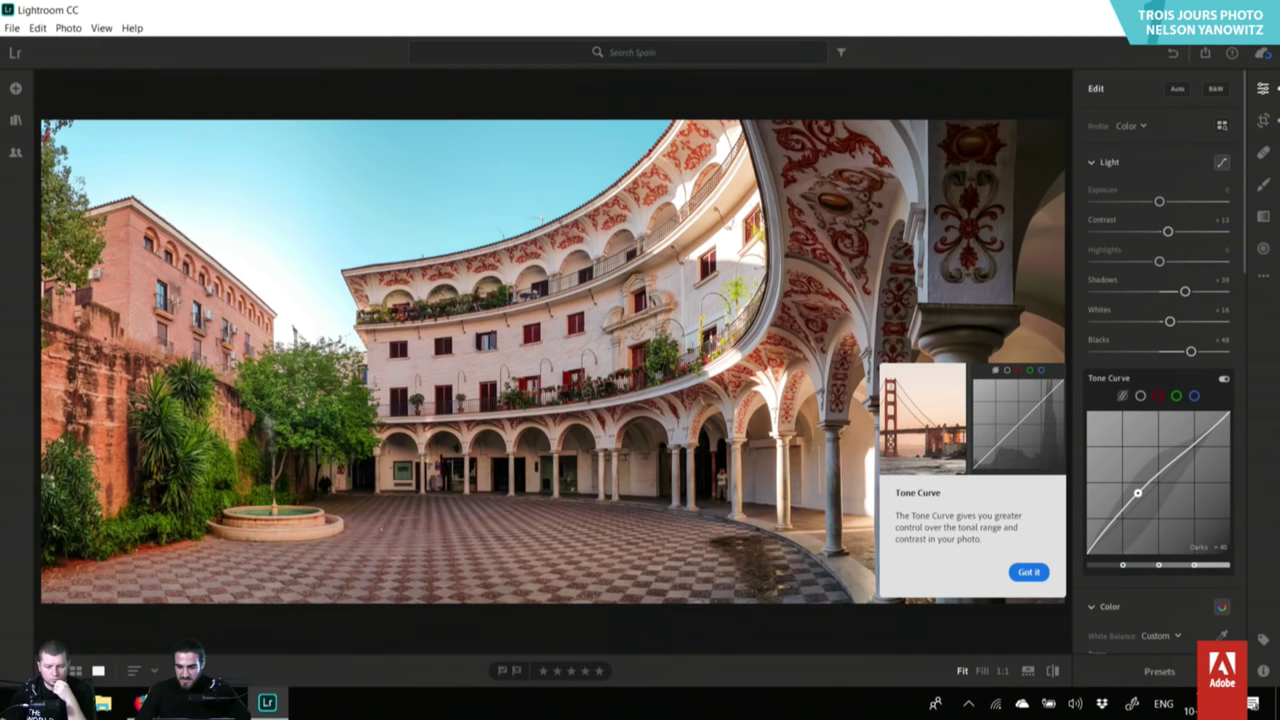
Compare the edited courtyard photo with the original several times, and lower the Tone Curve's highlights slightly.
{"action": "left_click", "coordinate": [1053, 671]}
{"action": "left_click", "coordinate": [1053, 671]}
{"action": "left_click", "coordinate": [1053, 671]}
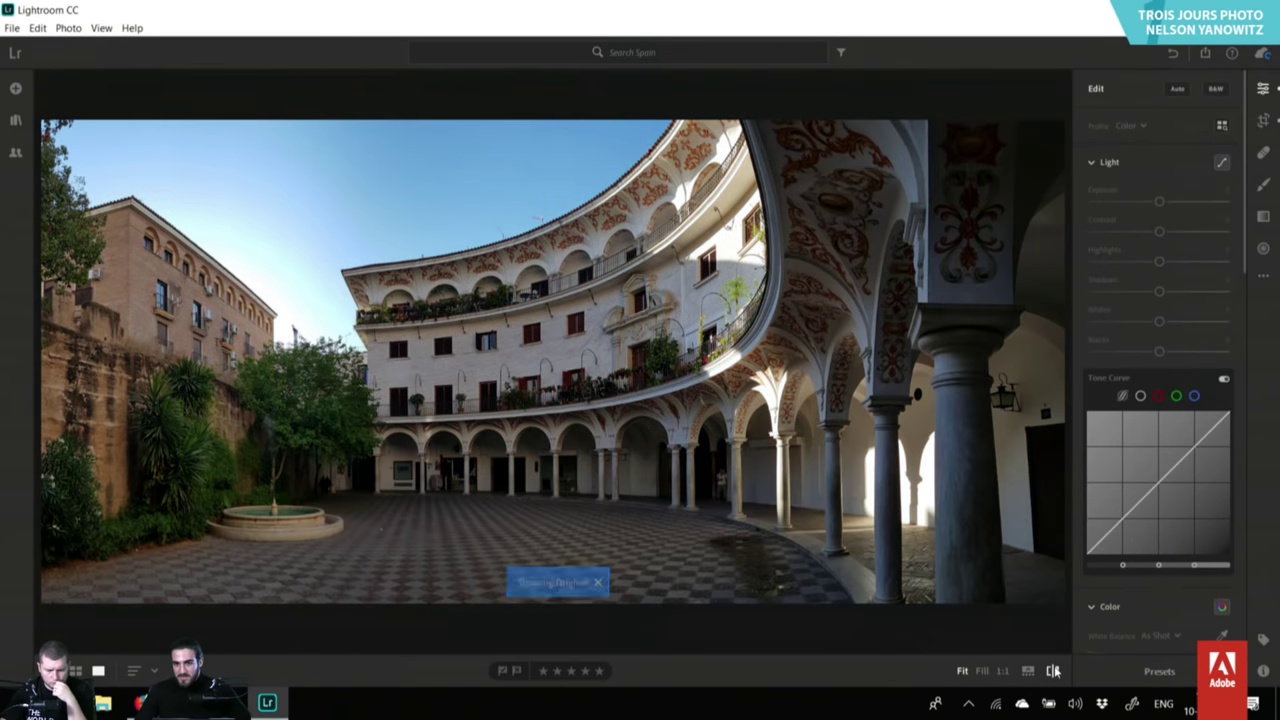
{"action": "left_click", "coordinate": [1053, 671]}
{"action": "left_click", "coordinate": [1054, 668]}
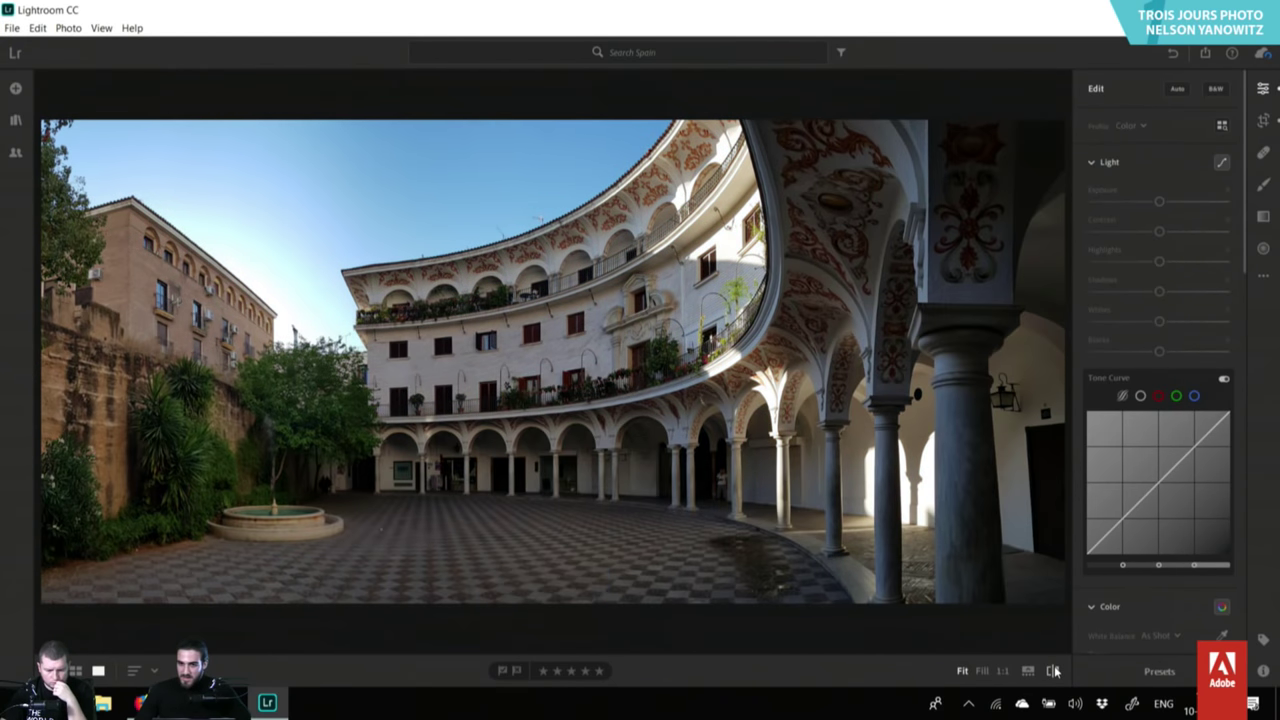
{"action": "left_click", "coordinate": [1054, 668]}
{"action": "left_click", "coordinate": [1054, 668]}
{"action": "left_click", "coordinate": [1054, 668]}
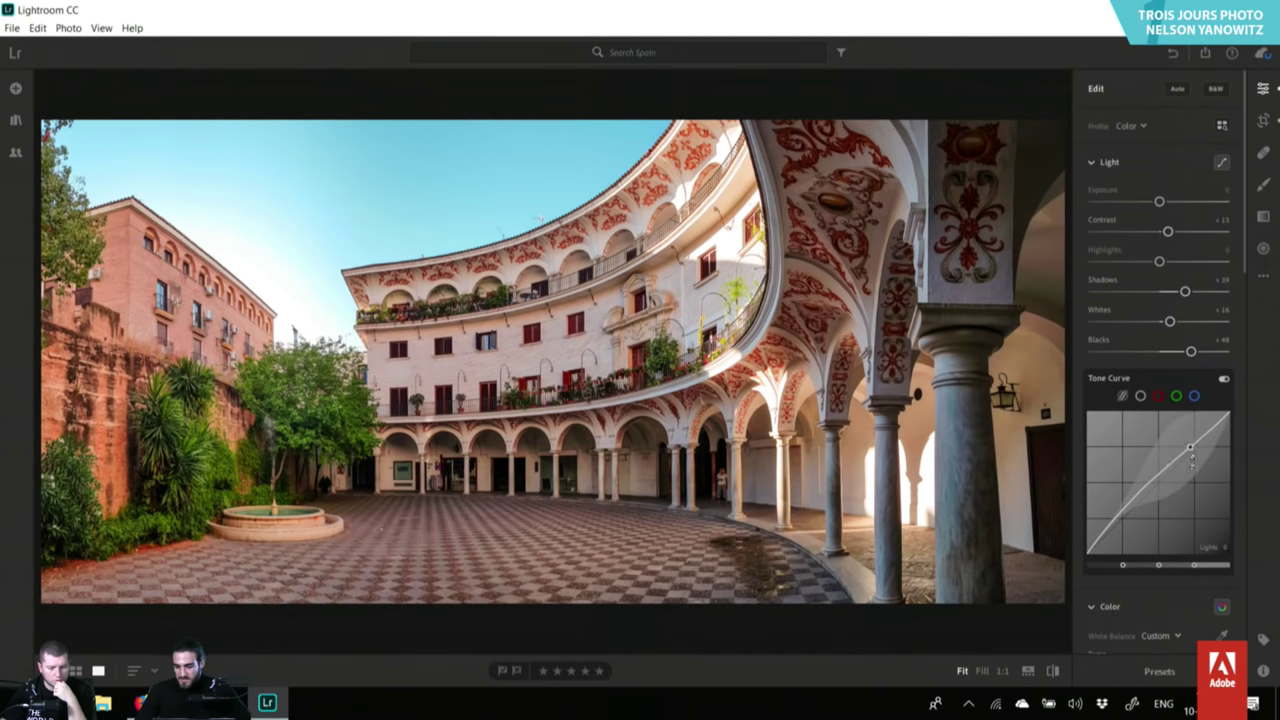
{"action": "left_click_drag", "start_coordinate": [1203, 435], "coordinate": [1203, 439]}
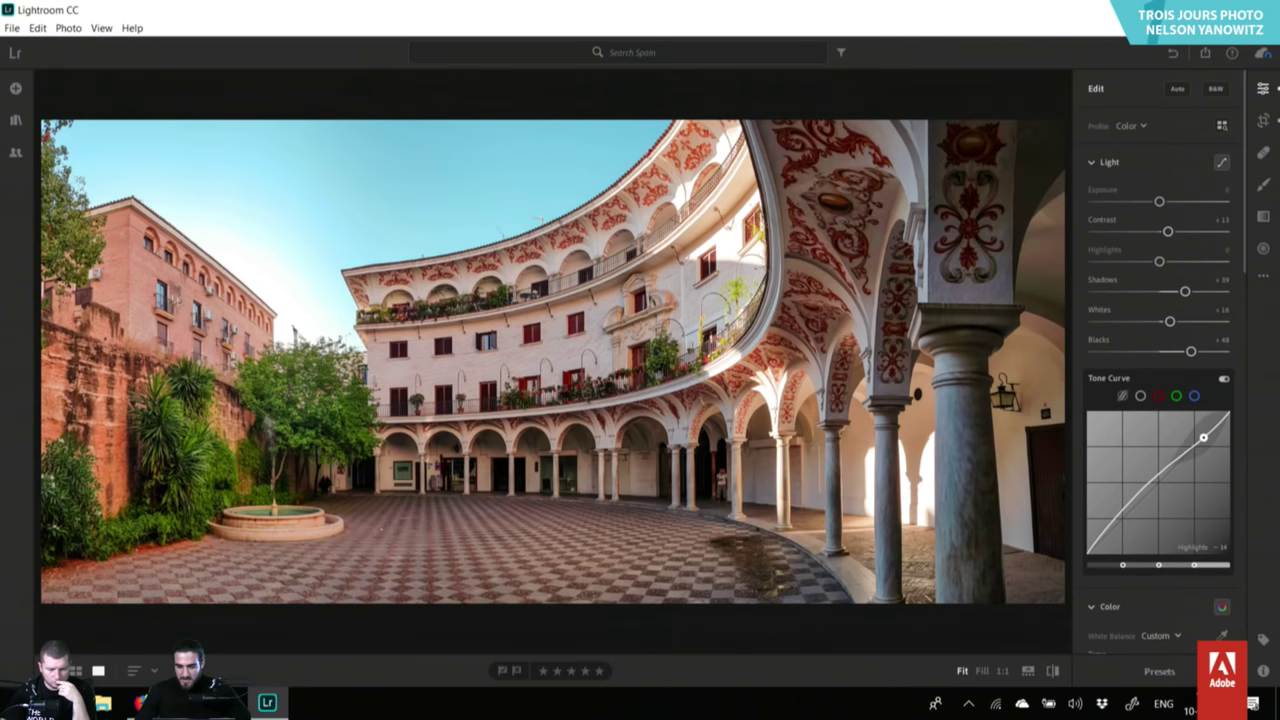
Set the orange Saturation to +38 and the green Hue to -12 in the Color Mixer.
{"action": "scroll", "coordinate": [1141, 515], "scroll_direction": "down", "scroll_amount": 3}
{"action": "scroll", "coordinate": [1141, 515], "scroll_direction": "down", "scroll_amount": 2}
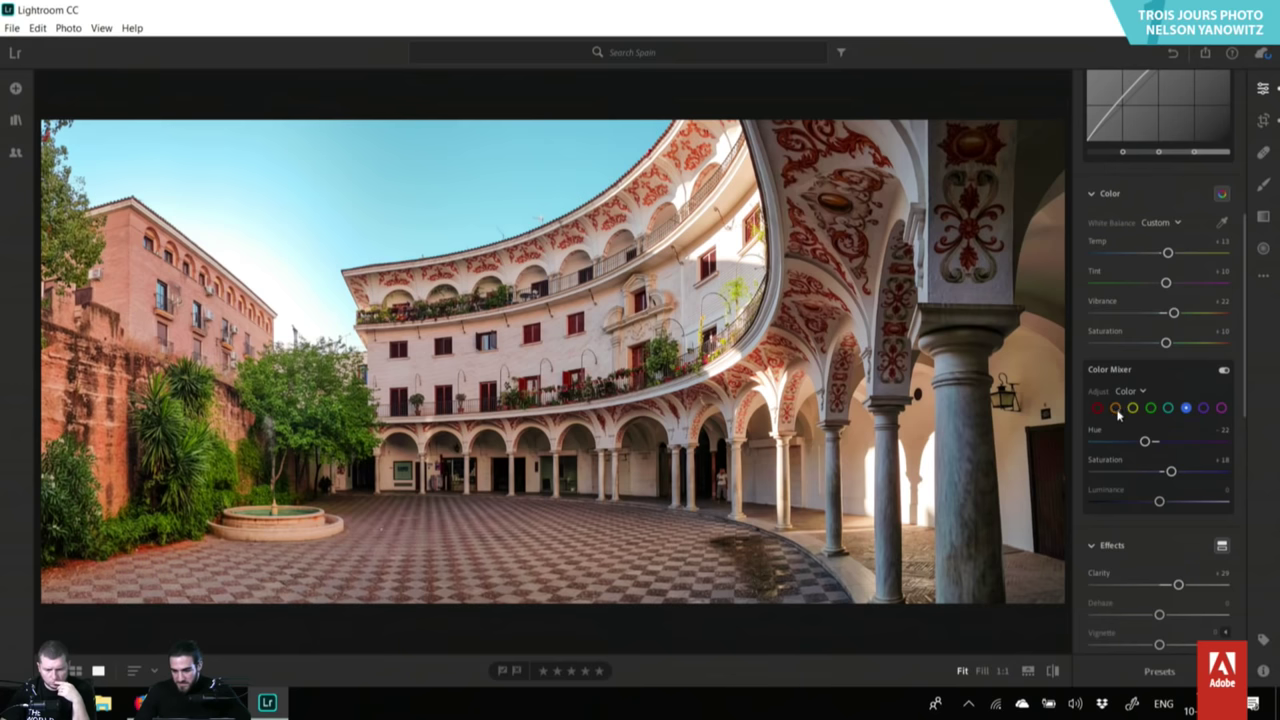
{"action": "left_click", "coordinate": [1115, 408]}
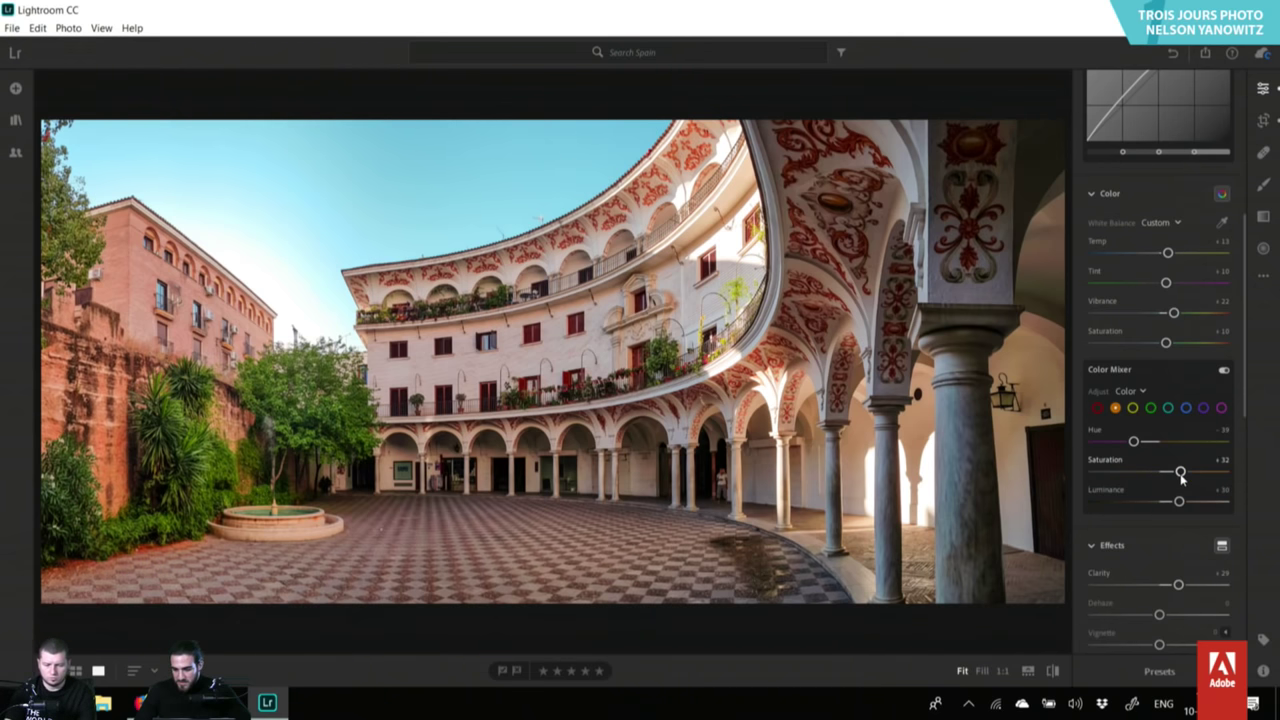
{"action": "left_click_drag", "start_coordinate": [1181, 472], "coordinate": [1185, 472]}
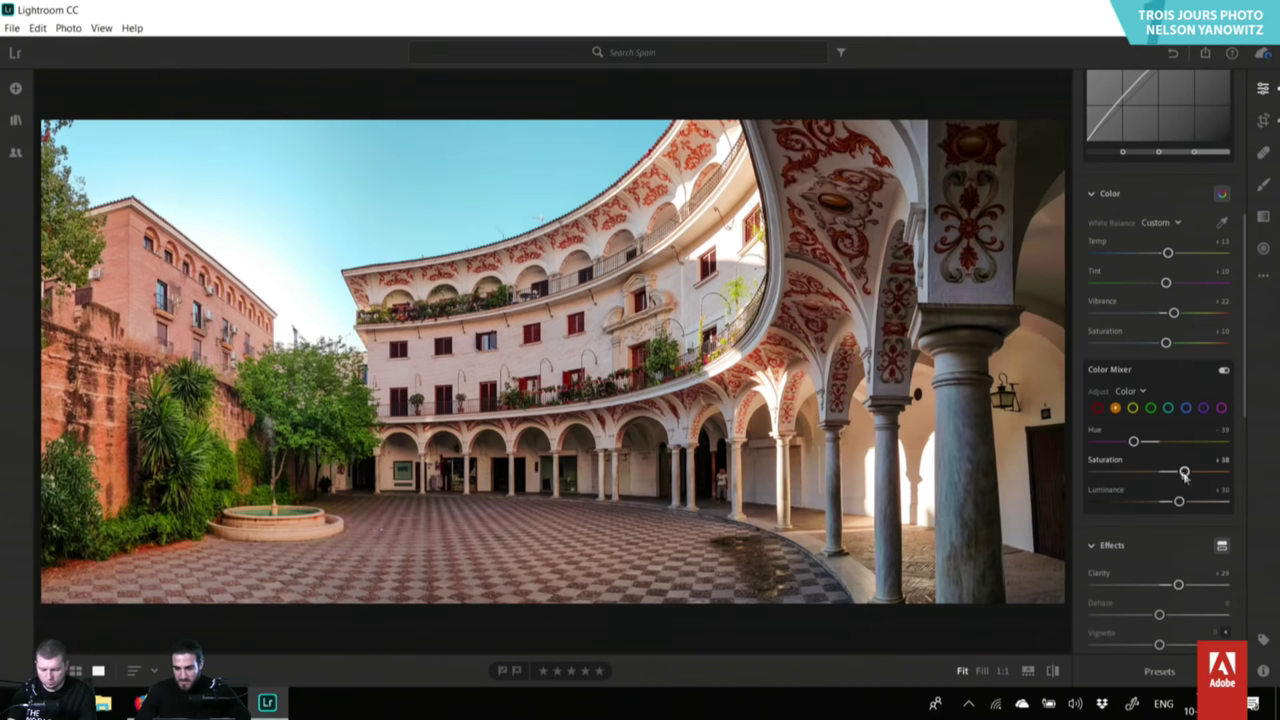
{"action": "left_click", "coordinate": [1149, 408]}
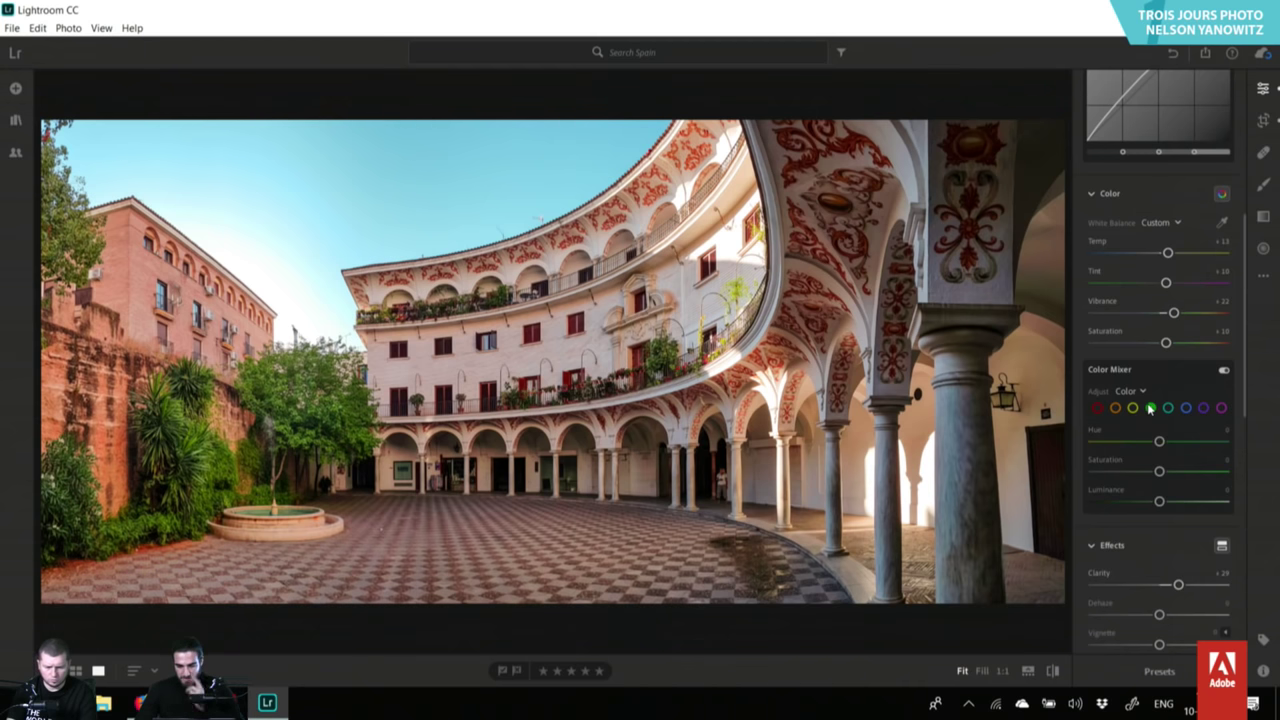
{"action": "mouse_move", "coordinate": [1159, 442]}
{"action": "left_mouse_down"}
{"action": "mouse_move", "coordinate": [1130, 452]}
{"action": "mouse_move", "coordinate": [1192, 455]}
{"action": "mouse_move", "coordinate": [1152, 460]}
{"action": "left_mouse_up"}
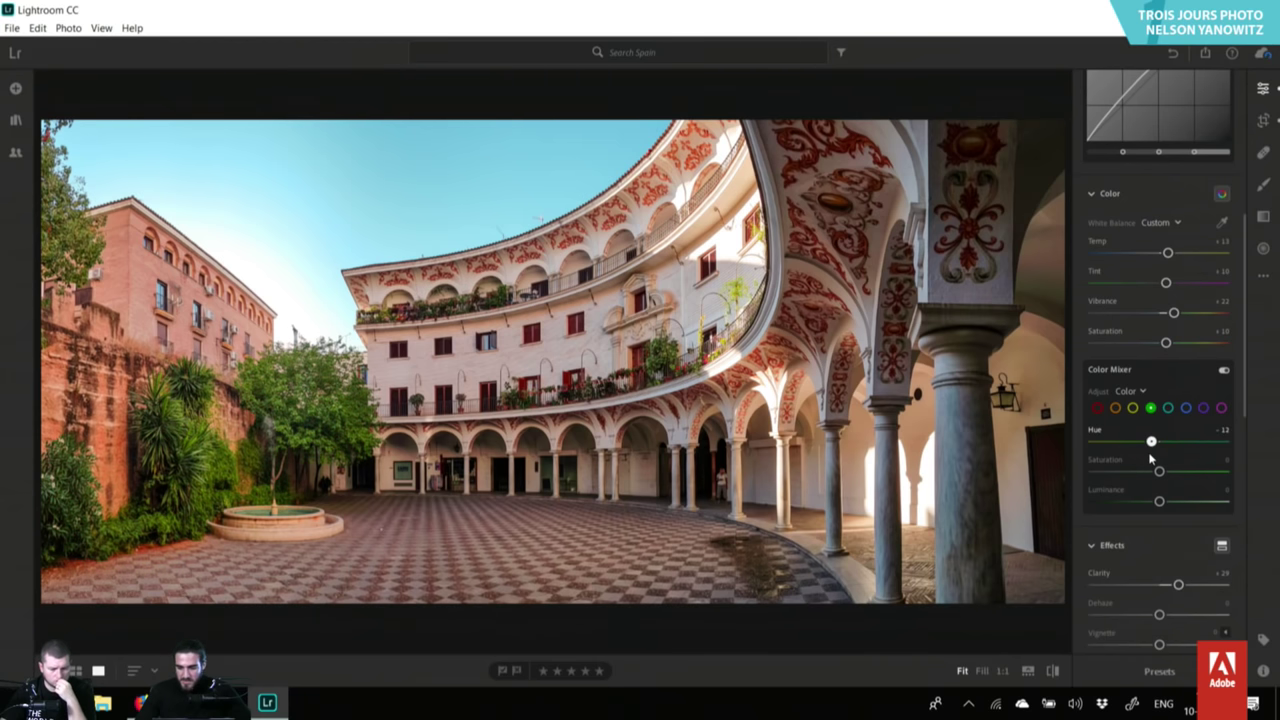
Refine the blue range to Hue -24, Saturation +22 and Luminance -16, comparing the result with the original.
{"action": "left_click", "coordinate": [1186, 409]}
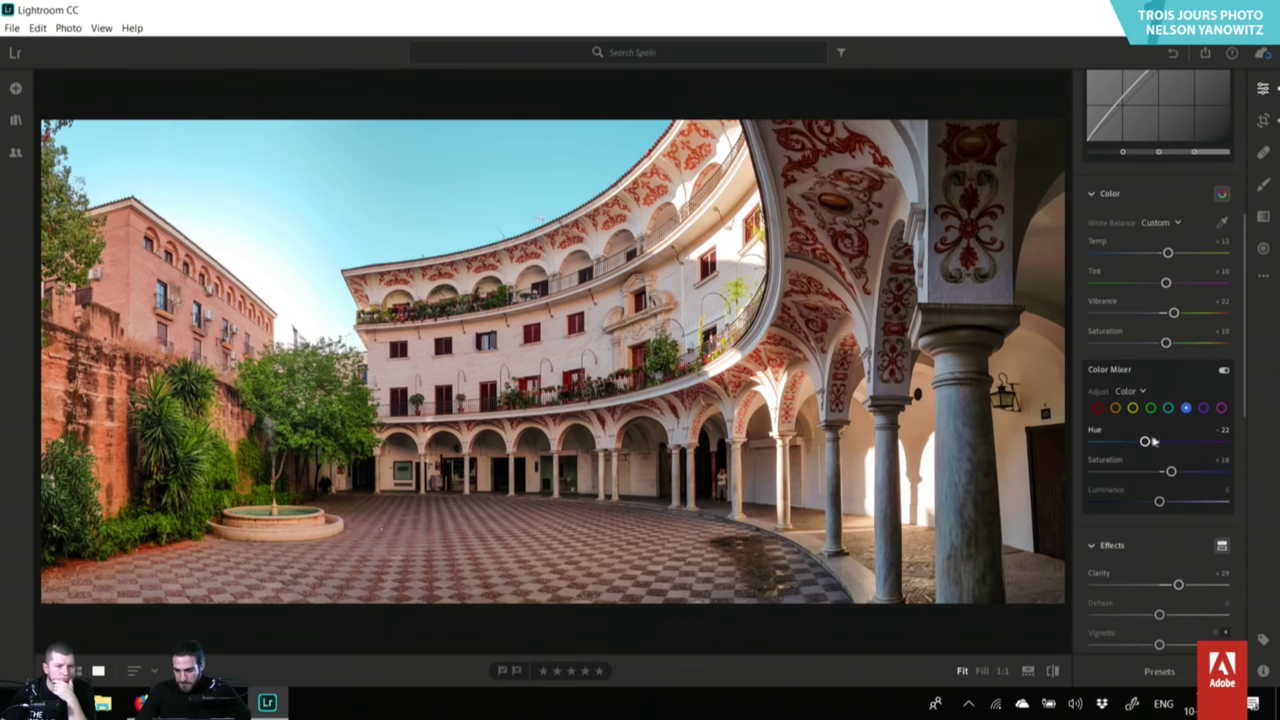
{"action": "mouse_move", "coordinate": [1145, 441]}
{"action": "left_mouse_down"}
{"action": "mouse_move", "coordinate": [1158, 441]}
{"action": "mouse_move", "coordinate": [1145, 440]}
{"action": "left_mouse_up"}
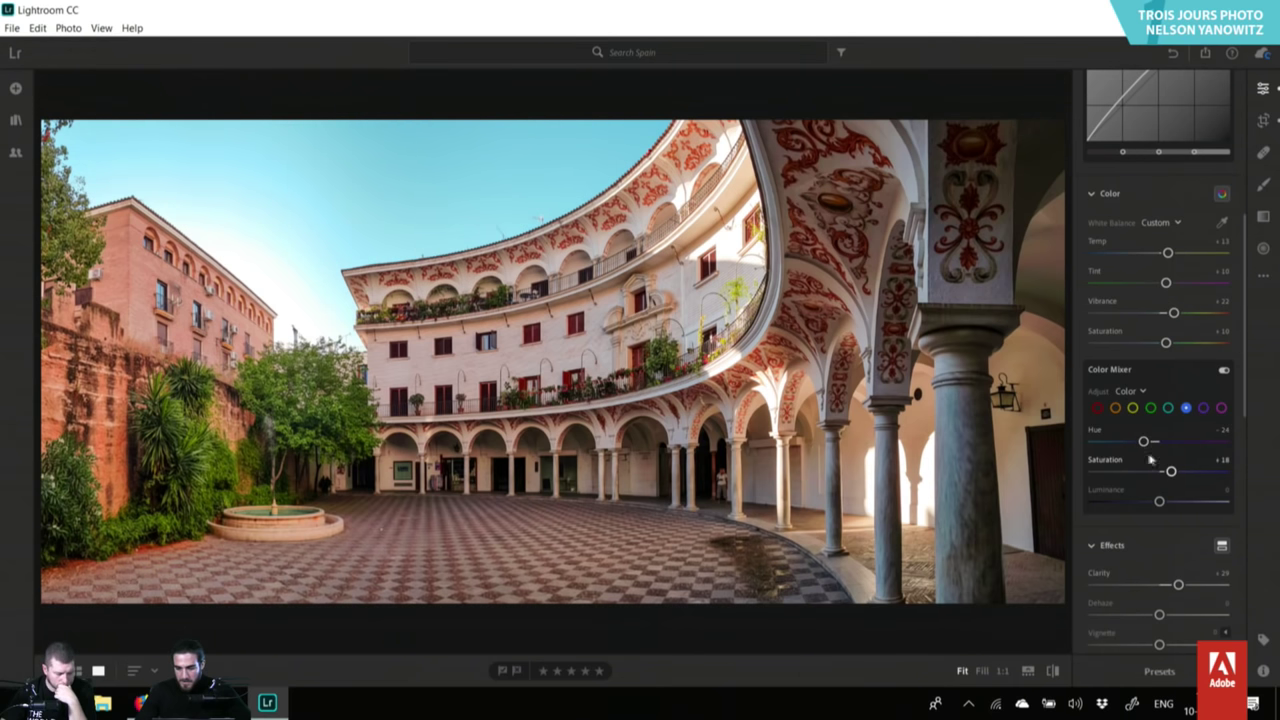
{"action": "left_click_drag", "start_coordinate": [1171, 472], "coordinate": [1137, 506]}
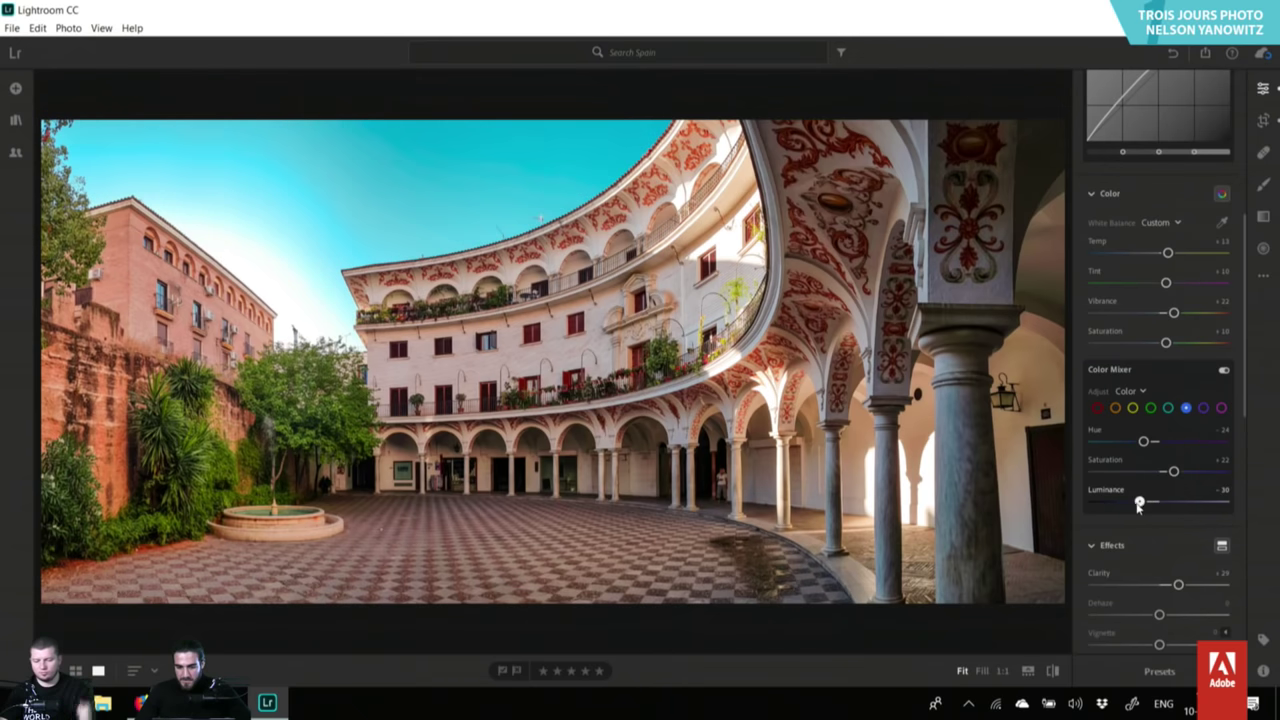
{"action": "left_click", "coordinate": [1052, 670]}
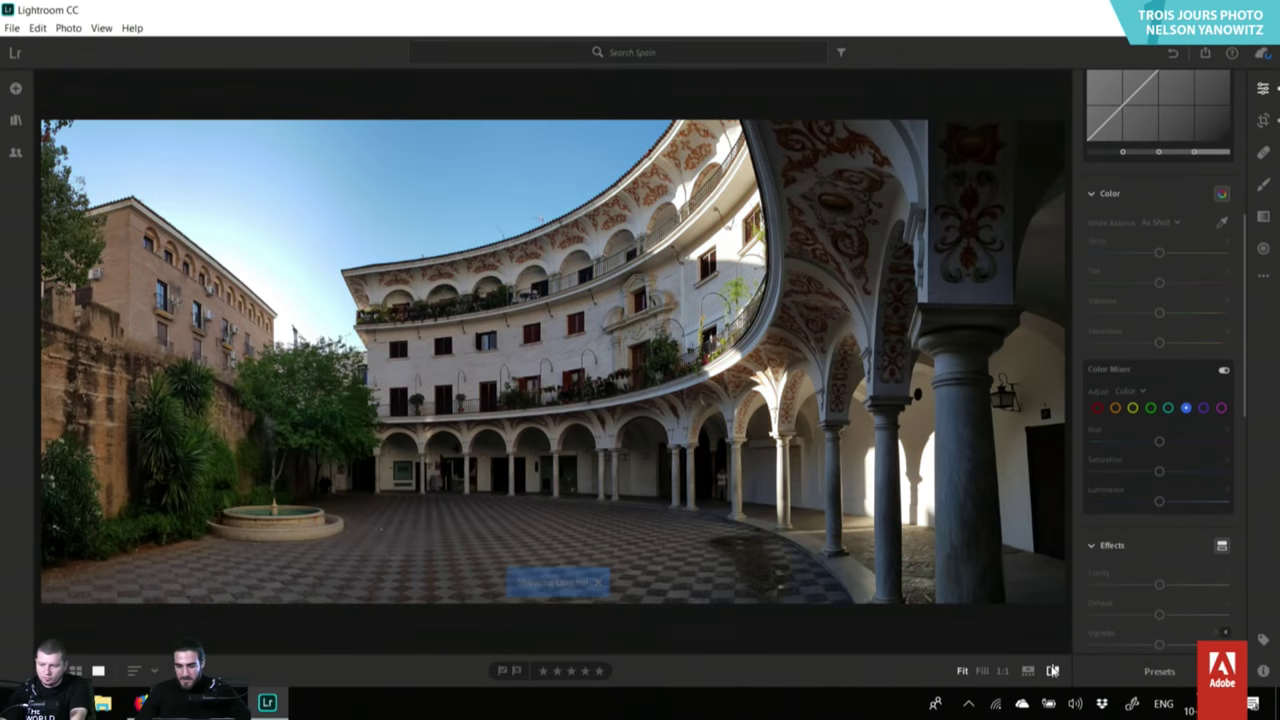
{"action": "left_click", "coordinate": [1052, 670]}
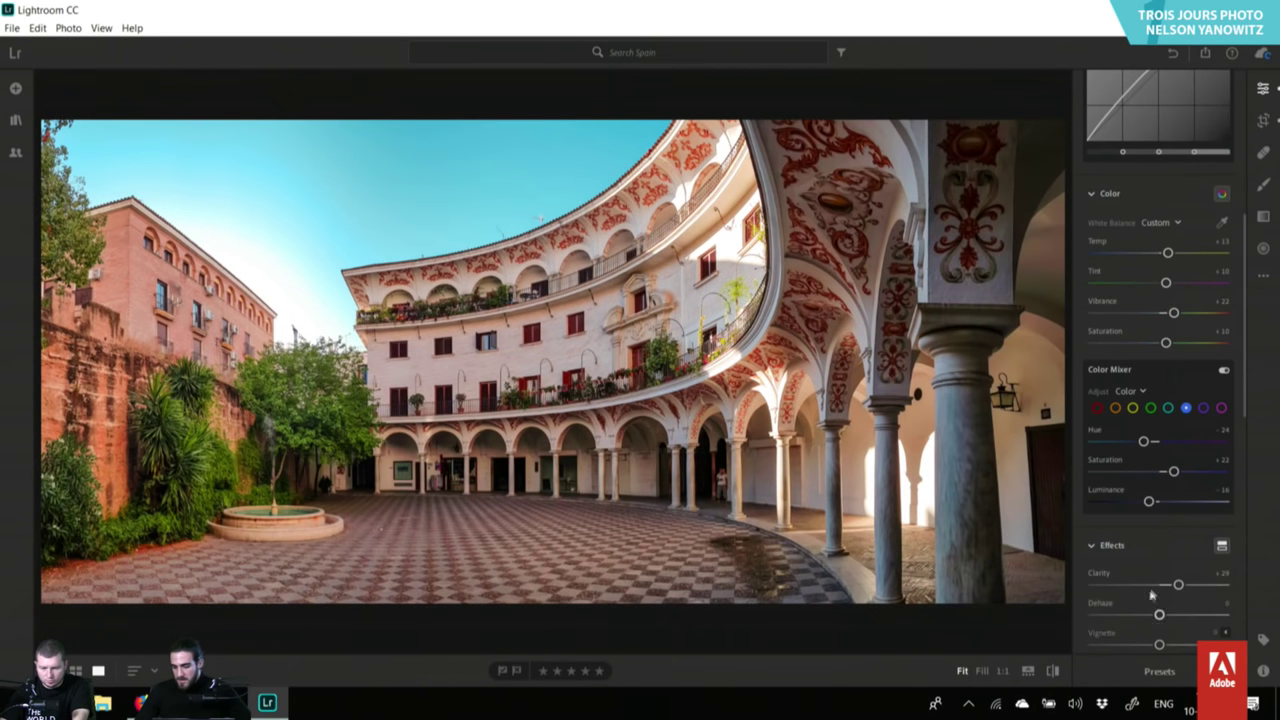
Tint the shadows with Split Toning in a warm yellow-orange at Hue 46 with low saturation.
{"action": "scroll", "coordinate": [1150, 594], "scroll_direction": "down", "scroll_amount": 8}
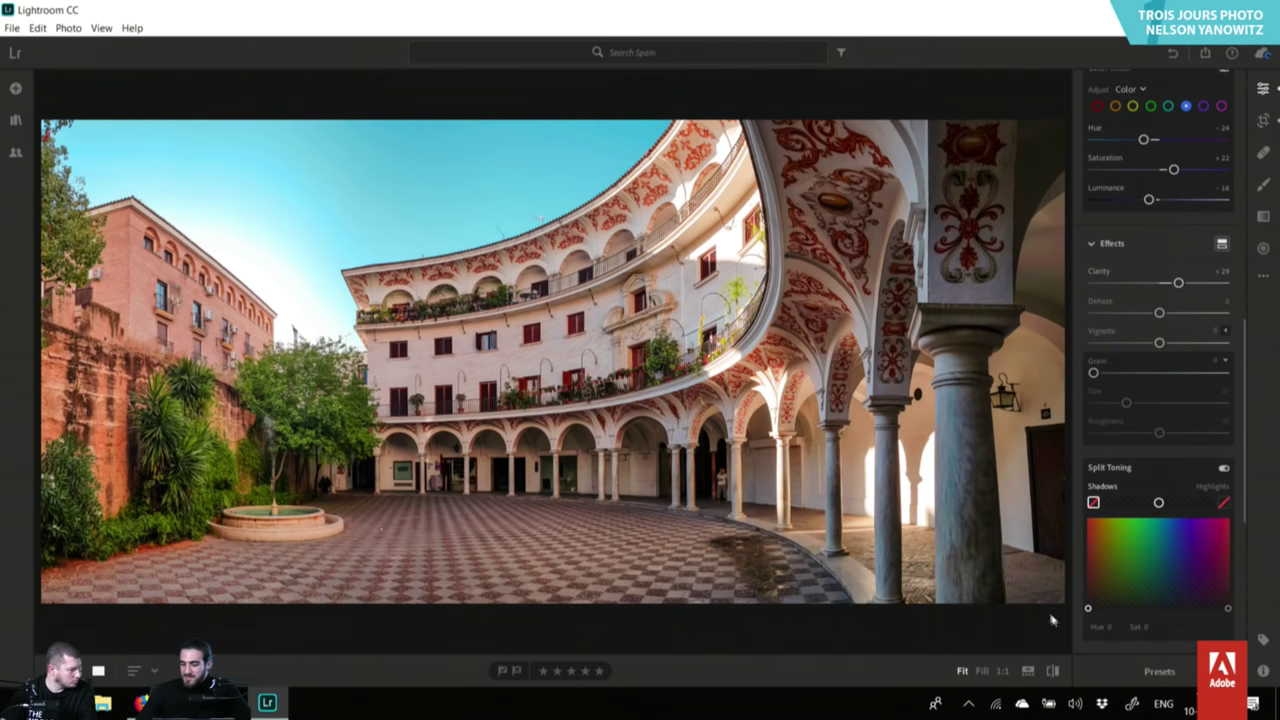
{"action": "mouse_move", "coordinate": [1112, 599]}
{"action": "left_mouse_down"}
{"action": "mouse_move", "coordinate": [1137, 597]}
{"action": "mouse_move", "coordinate": [1103, 600]}
{"action": "left_mouse_up"}
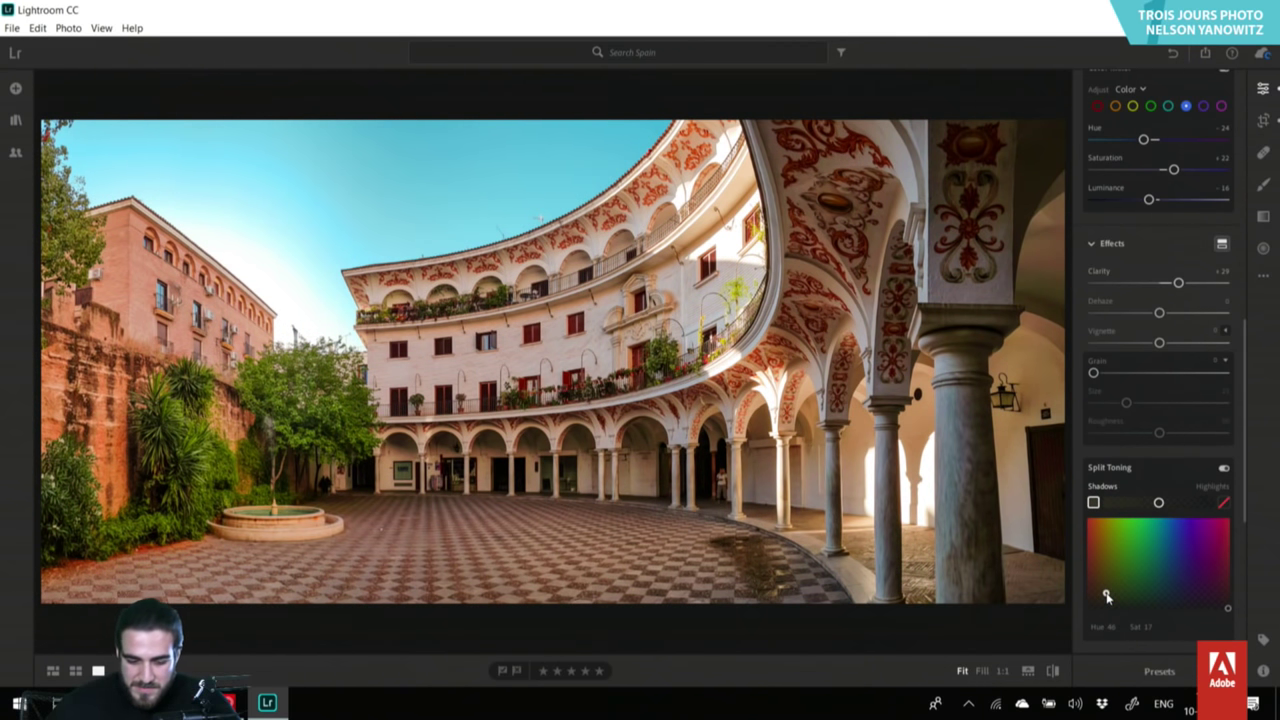
{"action": "mouse_move", "coordinate": [1107, 597]}
{"action": "left_mouse_down"}
{"action": "mouse_move", "coordinate": [1113, 577]}
{"action": "mouse_move", "coordinate": [1095, 600]}
{"action": "left_mouse_up"}
{"action": "left_click_drag", "start_coordinate": [1095, 598], "coordinate": [1122, 601]}
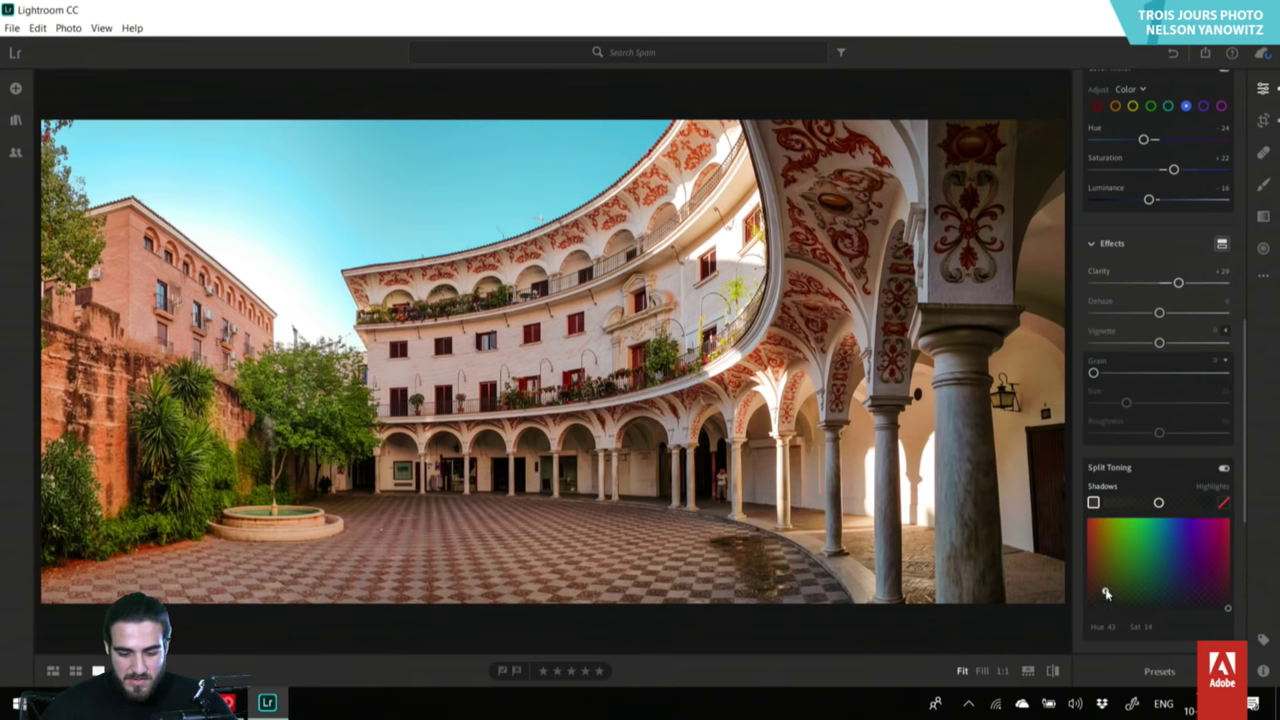
{"action": "left_click_drag", "start_coordinate": [1106, 594], "coordinate": [1106, 587]}
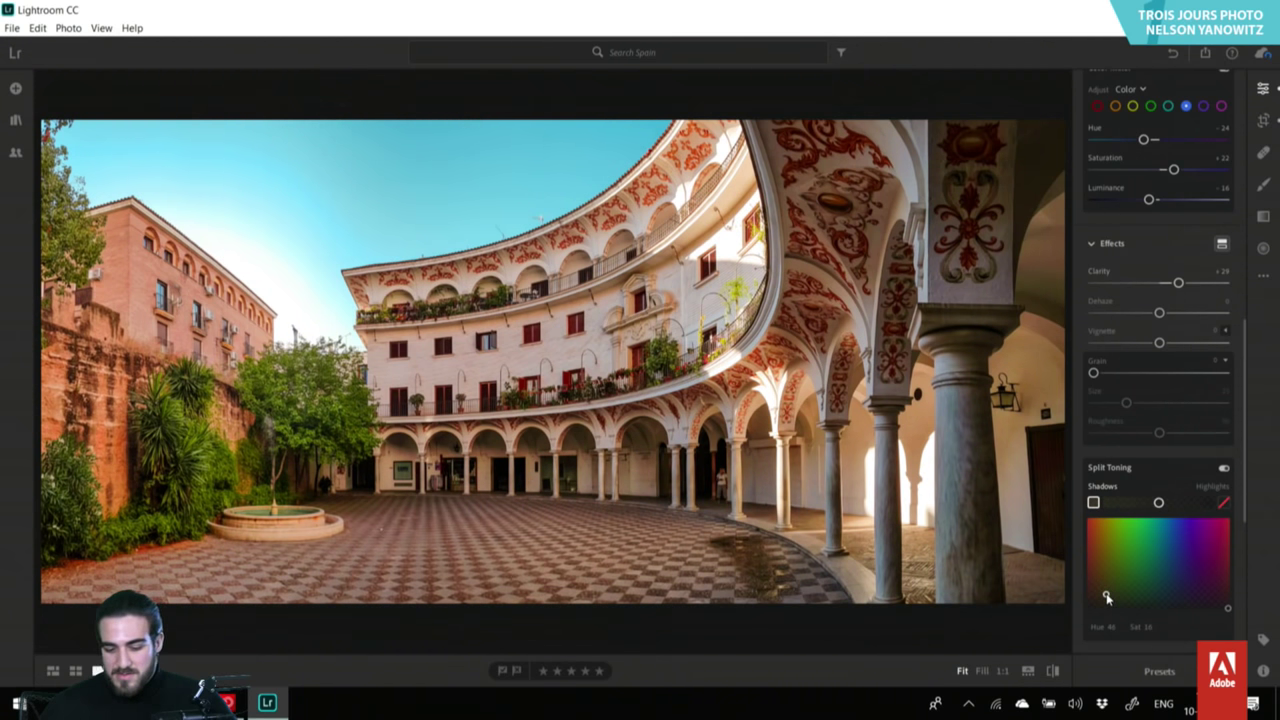
Tint the highlights with Split Toning in a soft blue at Hue 218 and Saturation 13.
{"action": "left_click", "coordinate": [1229, 608]}
{"action": "left_click_drag", "start_coordinate": [1219, 598], "coordinate": [1174, 590]}
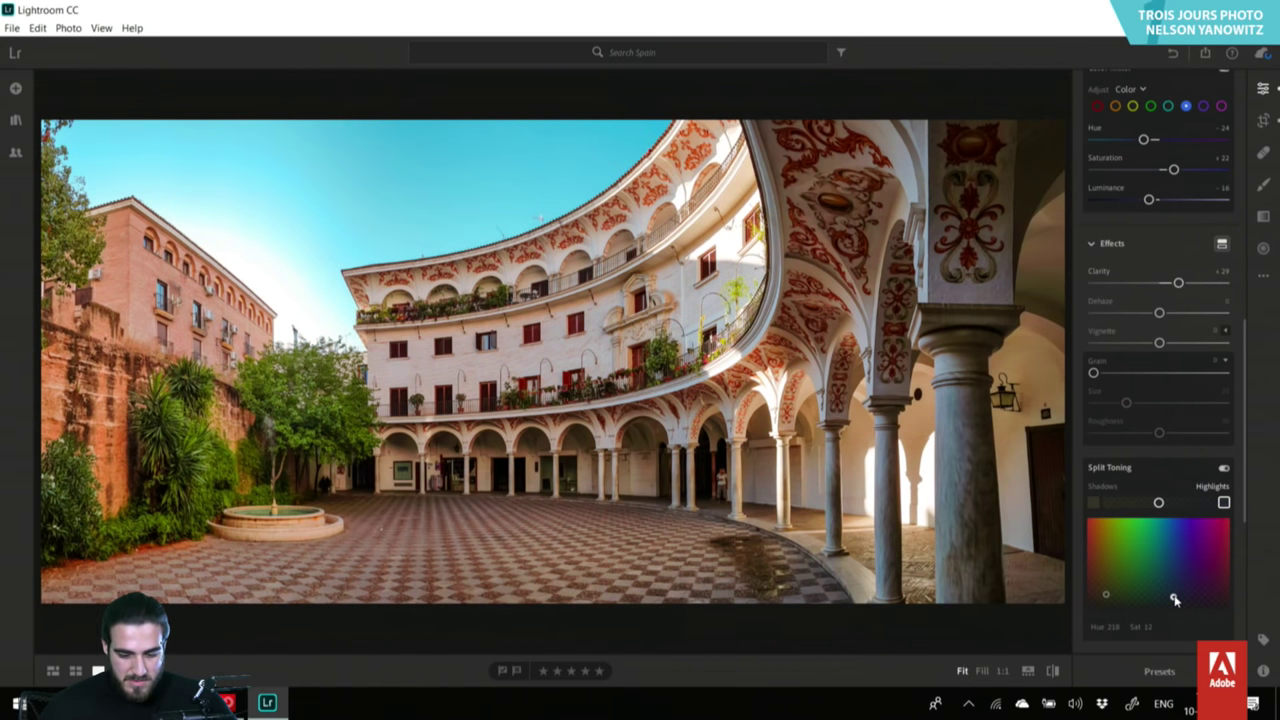
Set the Detail Sharpening to 15 while inspecting the balconies and painted arches at full size.
{"action": "scroll", "coordinate": [1155, 572], "scroll_direction": "down", "scroll_amount": 6}
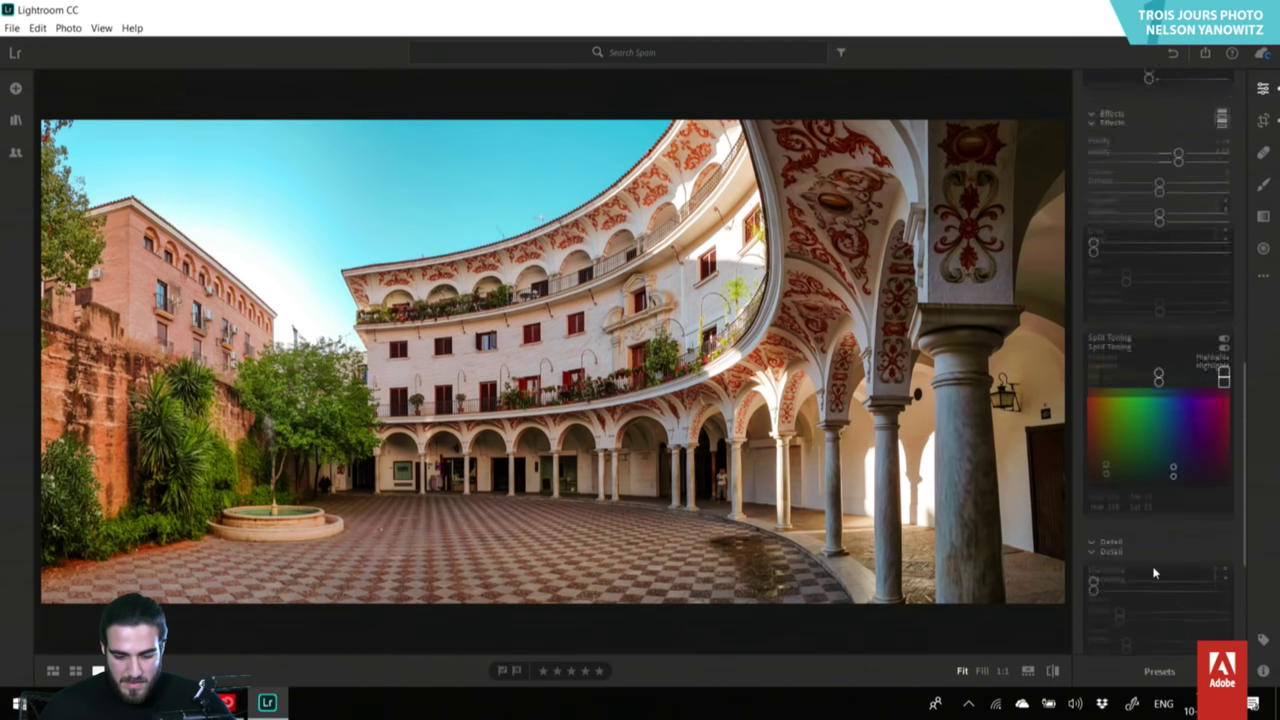
{"action": "left_click", "coordinate": [335, 328]}
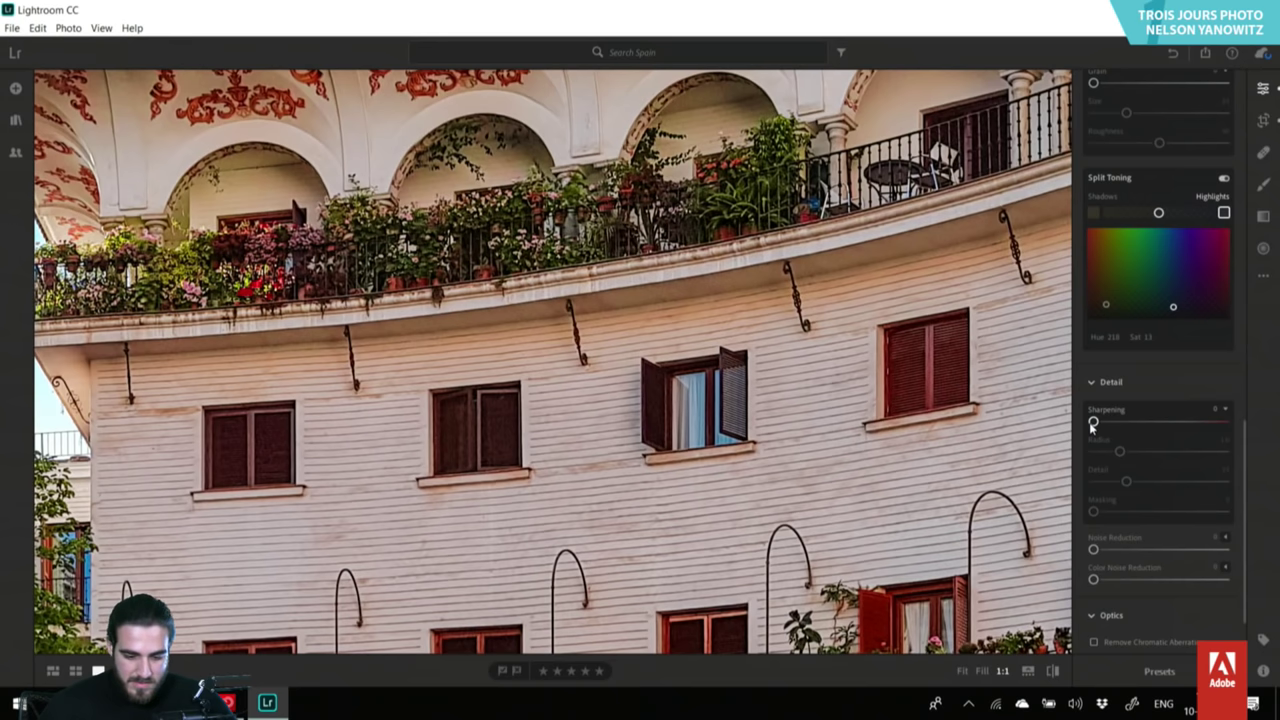
{"action": "mouse_move", "coordinate": [1093, 422]}
{"action": "left_mouse_down"}
{"action": "mouse_move", "coordinate": [1225, 421]}
{"action": "mouse_move", "coordinate": [1105, 432]}
{"action": "left_mouse_up"}
{"action": "scroll", "coordinate": [1105, 432], "scroll_direction": "down", "scroll_amount": 1}
{"action": "scroll", "coordinate": [1107, 437], "scroll_direction": "down", "scroll_amount": 1}
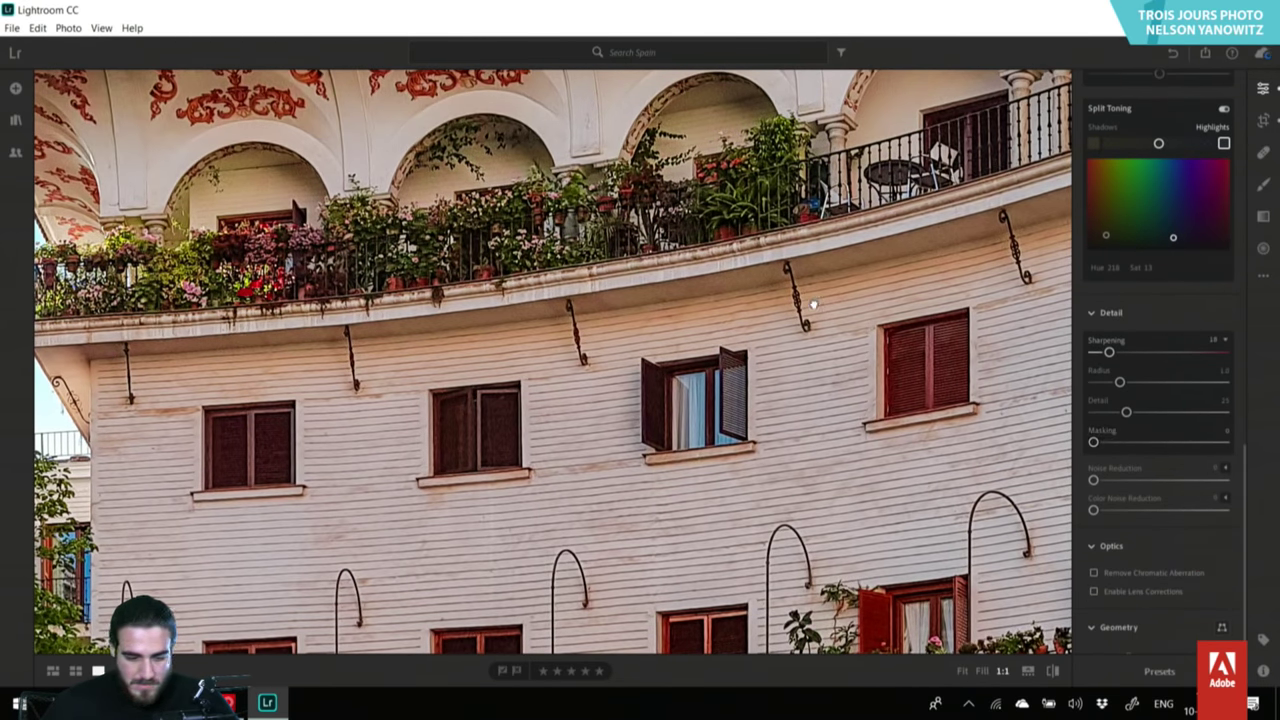
{"action": "left_click_drag", "start_coordinate": [813, 304], "coordinate": [672, 628]}
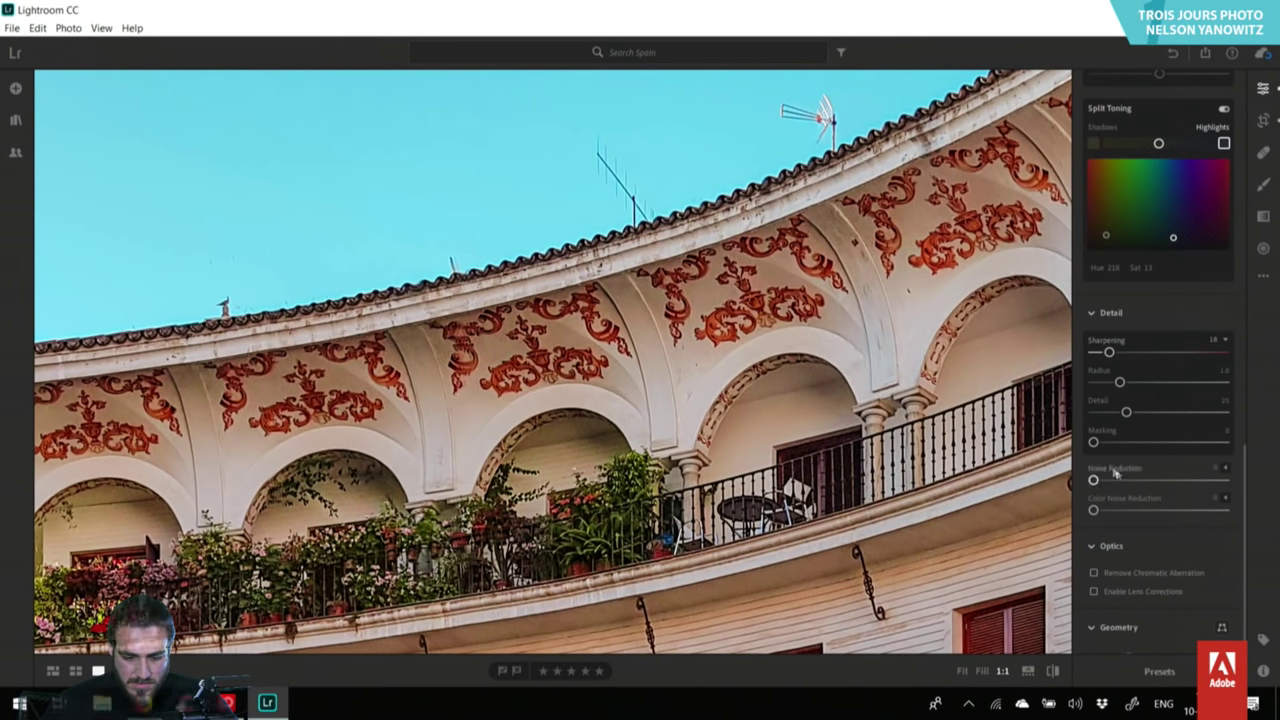
{"action": "scroll", "coordinate": [1133, 473], "scroll_direction": "down", "scroll_amount": 1}
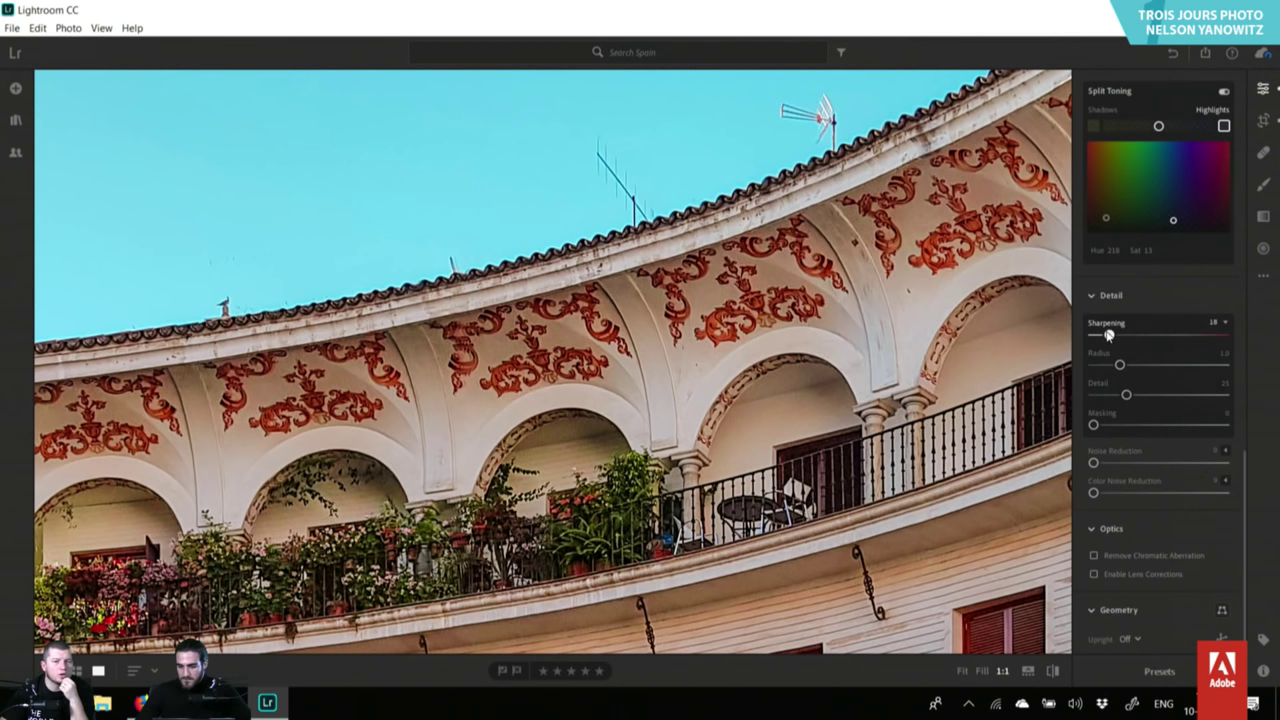
{"action": "left_click_drag", "start_coordinate": [1108, 335], "coordinate": [1106, 335]}
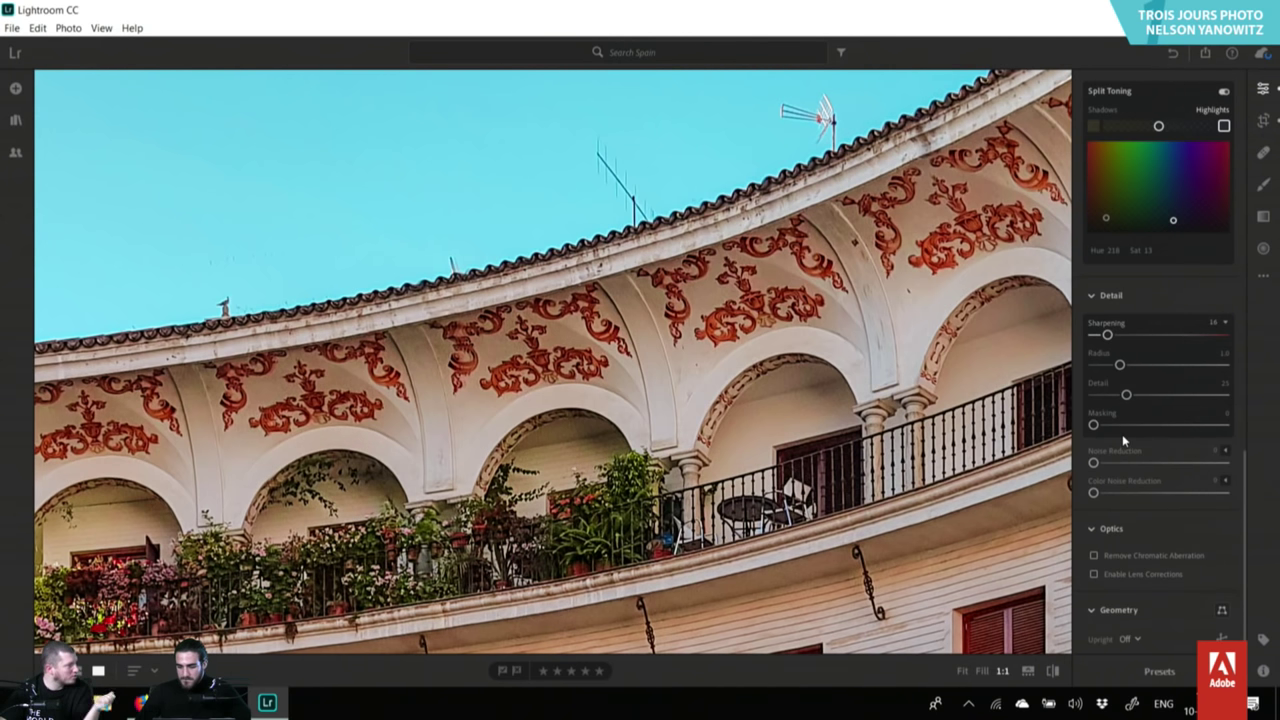
{"action": "left_click", "coordinate": [725, 212]}
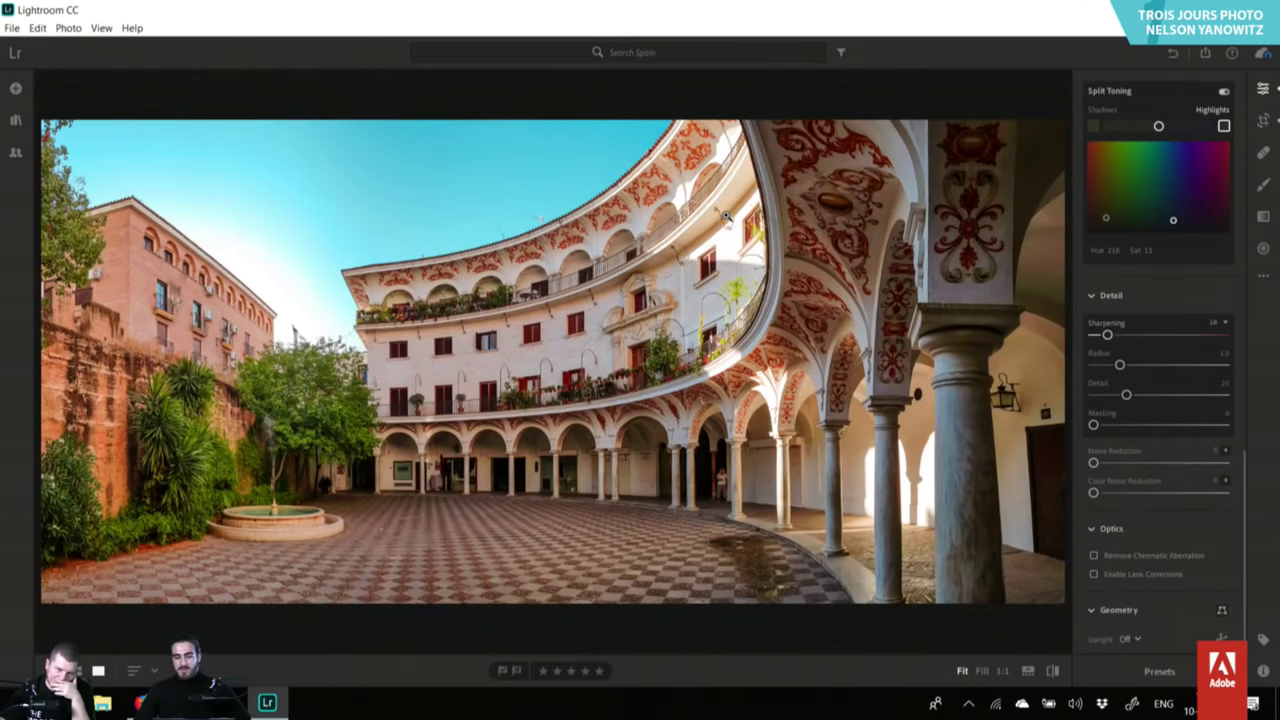
{"action": "left_click", "coordinate": [554, 241]}
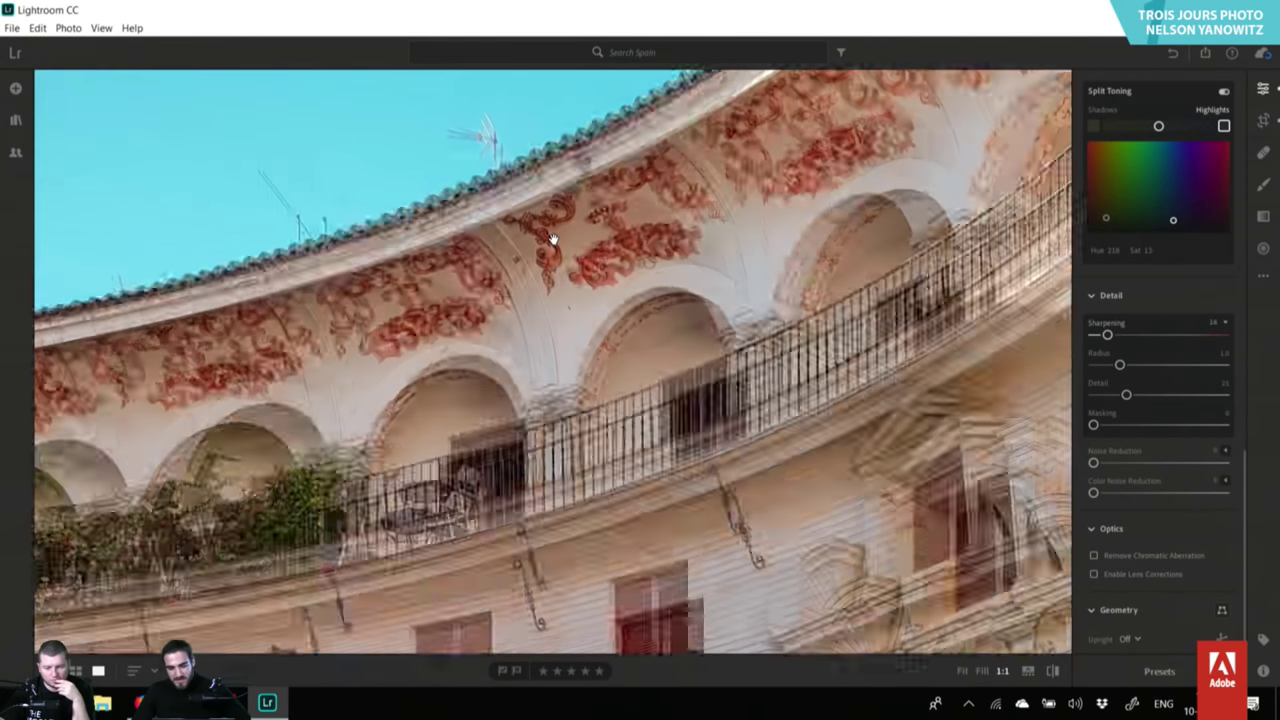
{"action": "scroll", "coordinate": [563, 207], "scroll_direction": "up", "scroll_amount": 1}
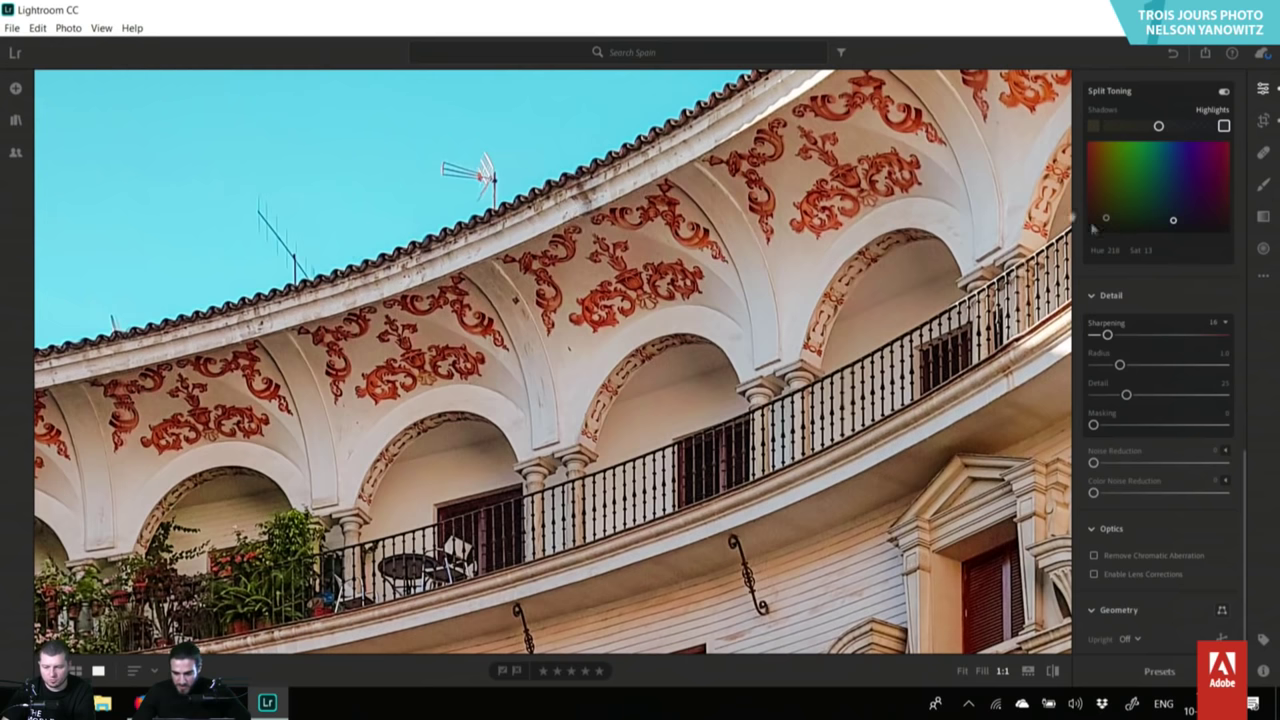
{"action": "mouse_move", "coordinate": [1107, 335]}
{"action": "left_mouse_down"}
{"action": "mouse_move", "coordinate": [1094, 335]}
{"action": "mouse_move", "coordinate": [1195, 335]}
{"action": "mouse_move", "coordinate": [1136, 335]}
{"action": "mouse_move", "coordinate": [1108, 355]}
{"action": "left_mouse_up"}
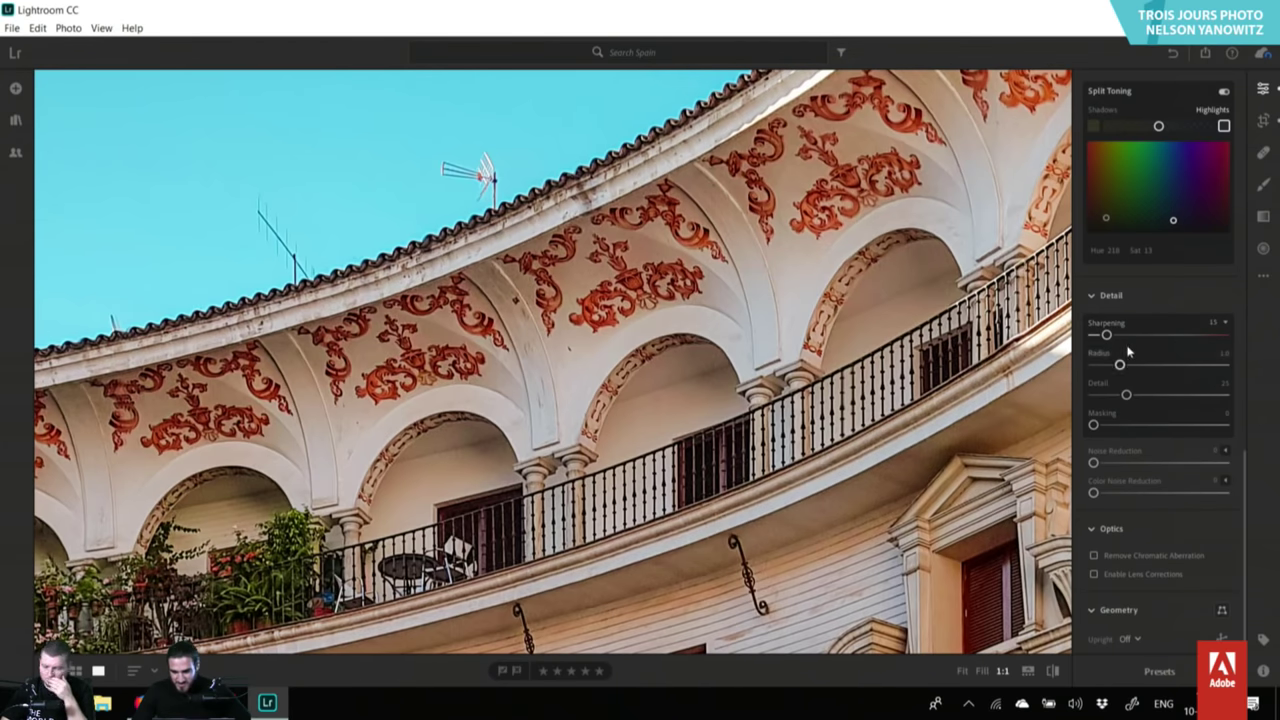
Reduce the Clarity to +18, judging it both up close and on the whole courtyard photo.
{"action": "scroll", "coordinate": [1127, 350], "scroll_direction": "up", "scroll_amount": 5}
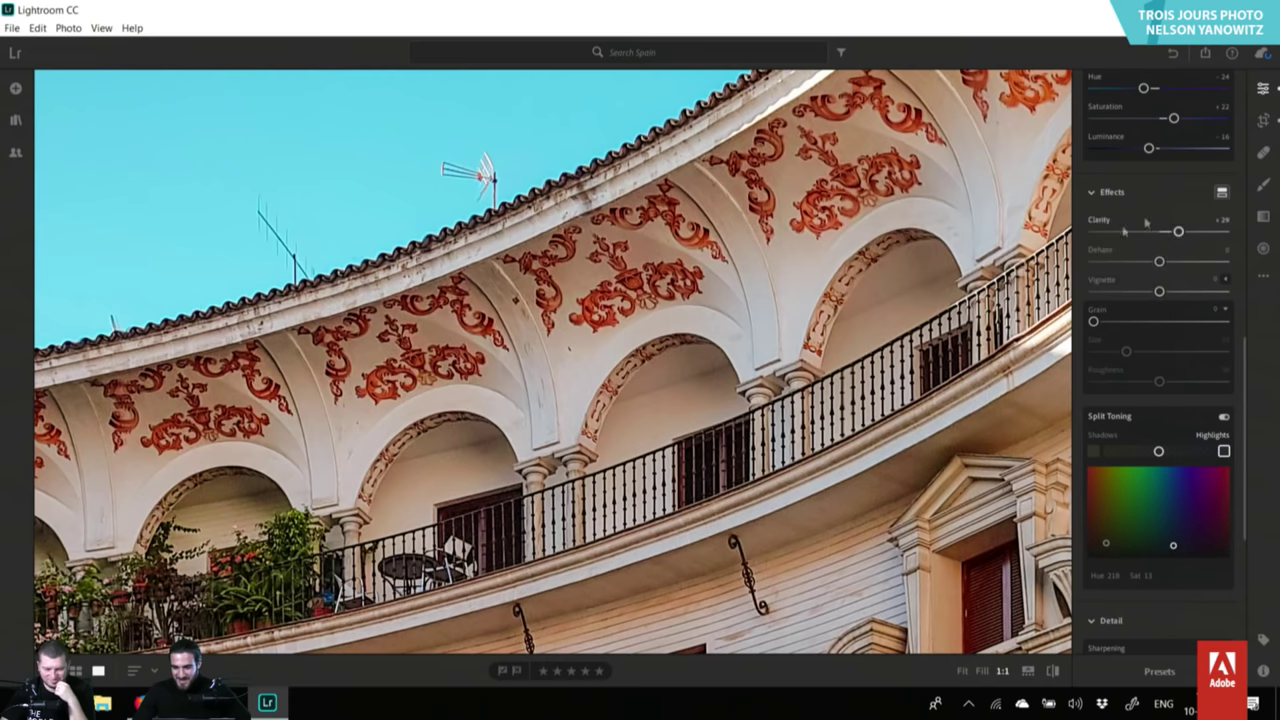
{"action": "mouse_move", "coordinate": [1178, 231]}
{"action": "left_mouse_down"}
{"action": "mouse_move", "coordinate": [1225, 231]}
{"action": "mouse_move", "coordinate": [1178, 240]}
{"action": "left_mouse_up"}
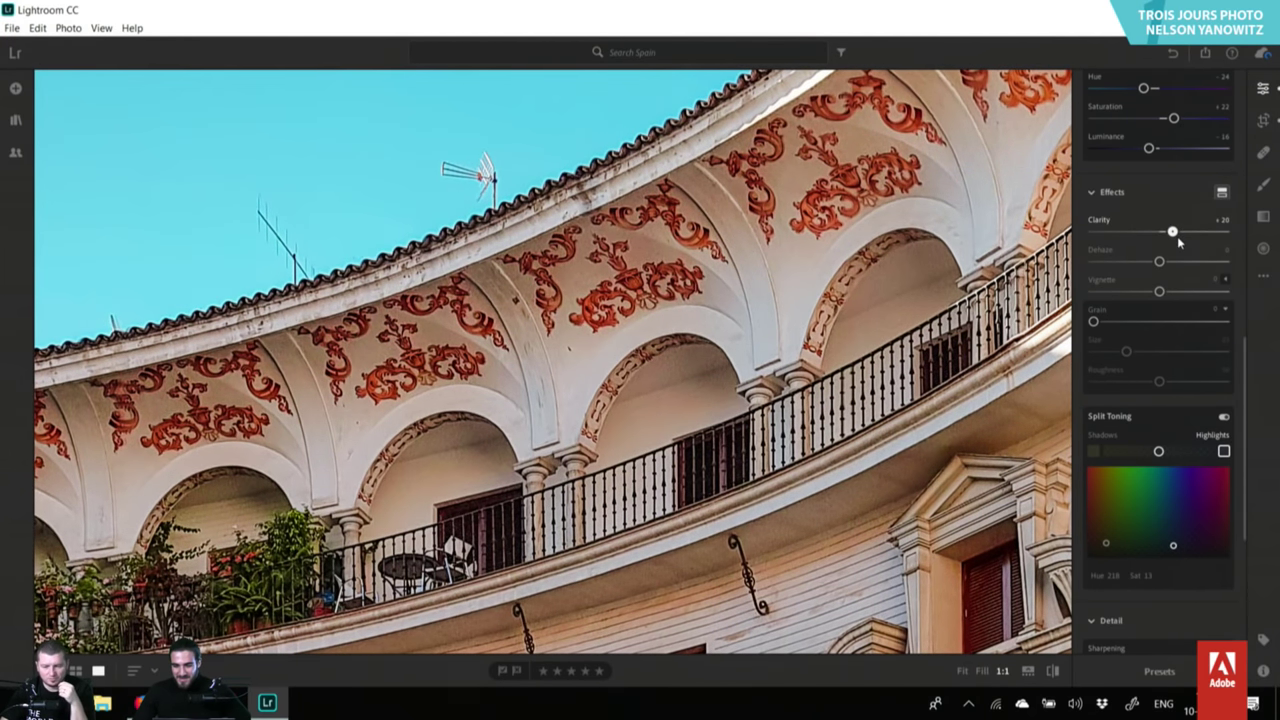
{"action": "scroll", "coordinate": [727, 361], "scroll_direction": "down", "scroll_amount": 3}
{"action": "left_click", "coordinate": [727, 361]}
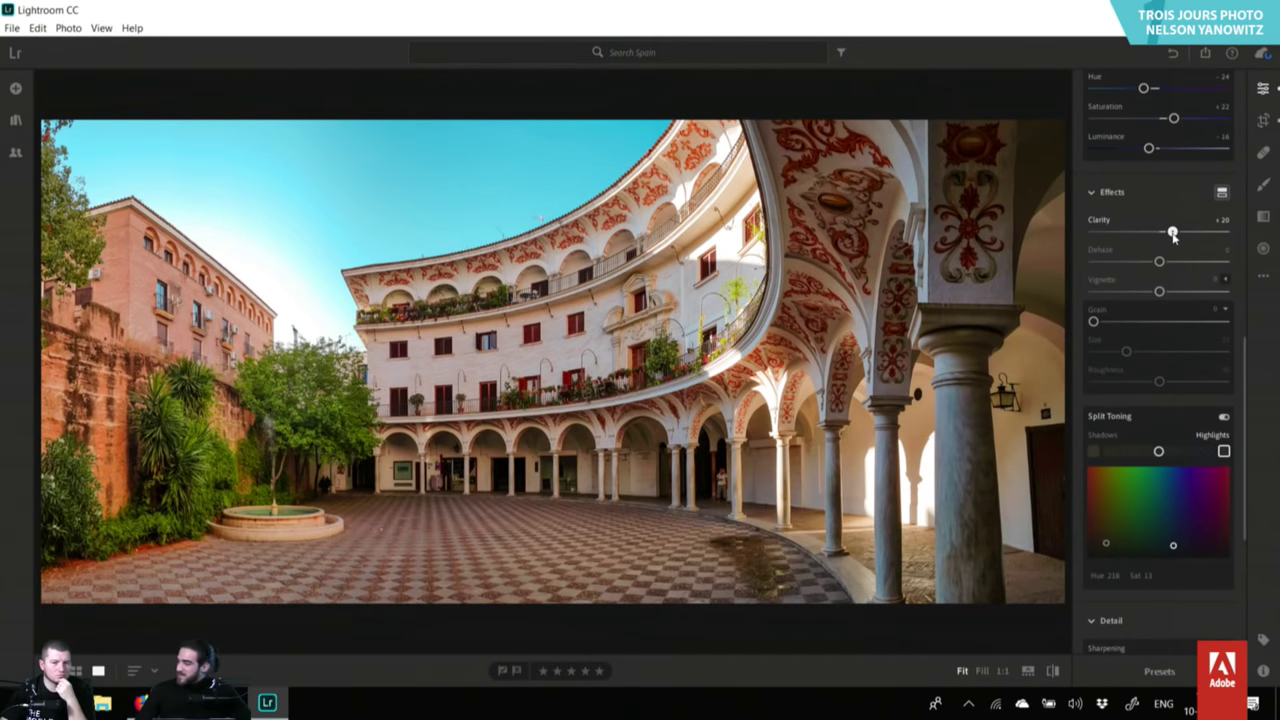
{"action": "mouse_move", "coordinate": [1173, 234]}
{"action": "left_mouse_down"}
{"action": "mouse_move", "coordinate": [1274, 235]}
{"action": "mouse_move", "coordinate": [1173, 244]}
{"action": "left_mouse_up"}
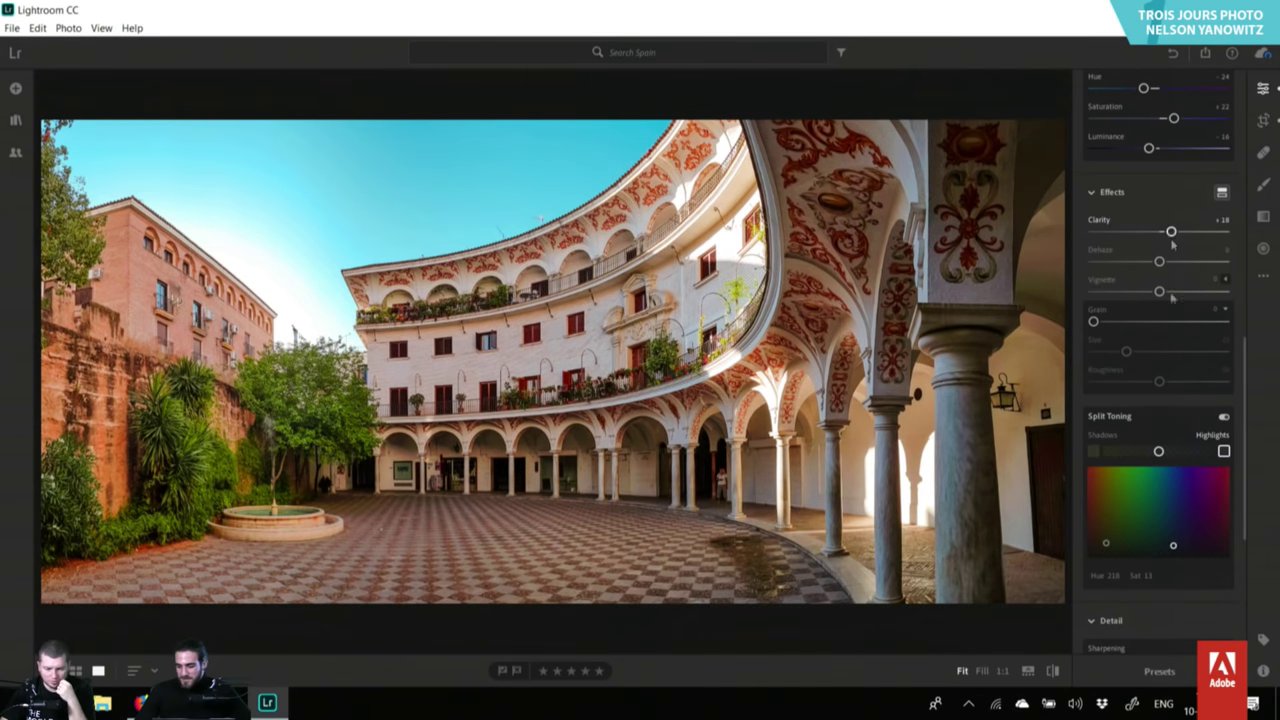
Inspect the sky above the roof corner at full size, set Color Noise Reduction to 1 and collapse the Optics section.
{"action": "scroll", "coordinate": [1149, 473], "scroll_direction": "down", "scroll_amount": 5}
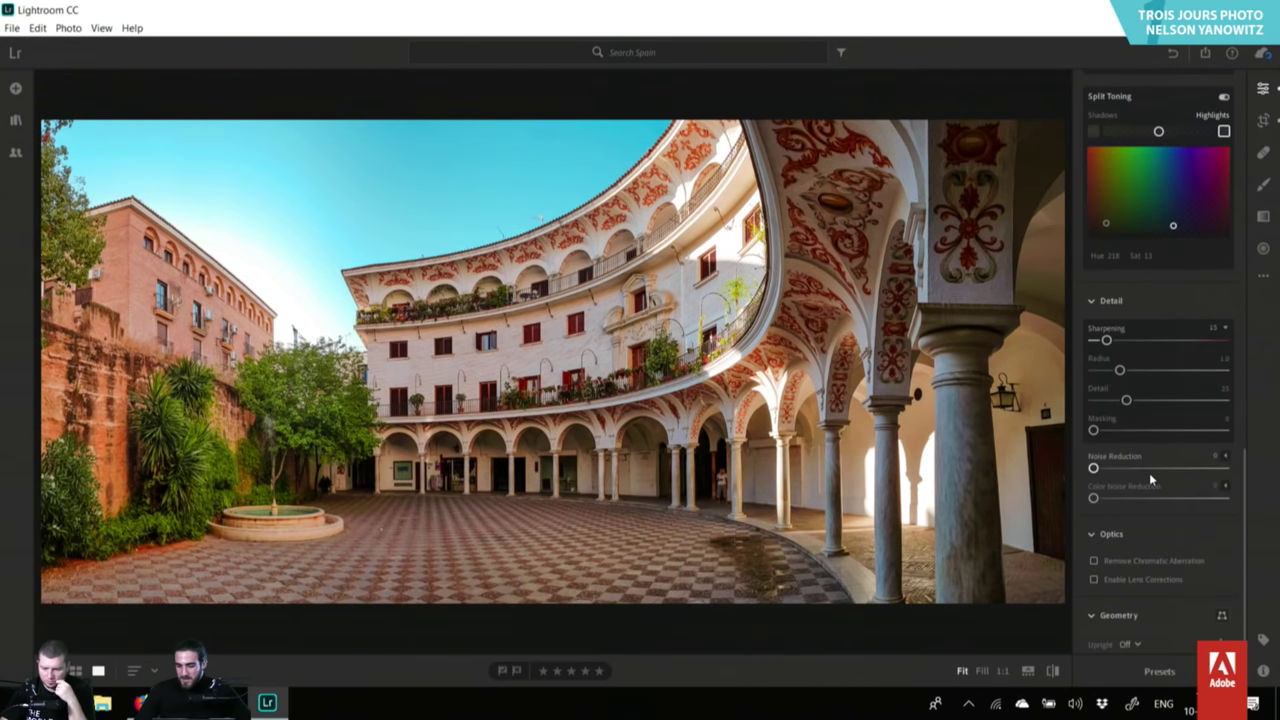
{"action": "left_click", "coordinate": [258, 287]}
{"action": "left_click_drag", "start_coordinate": [847, 211], "coordinate": [567, 382]}
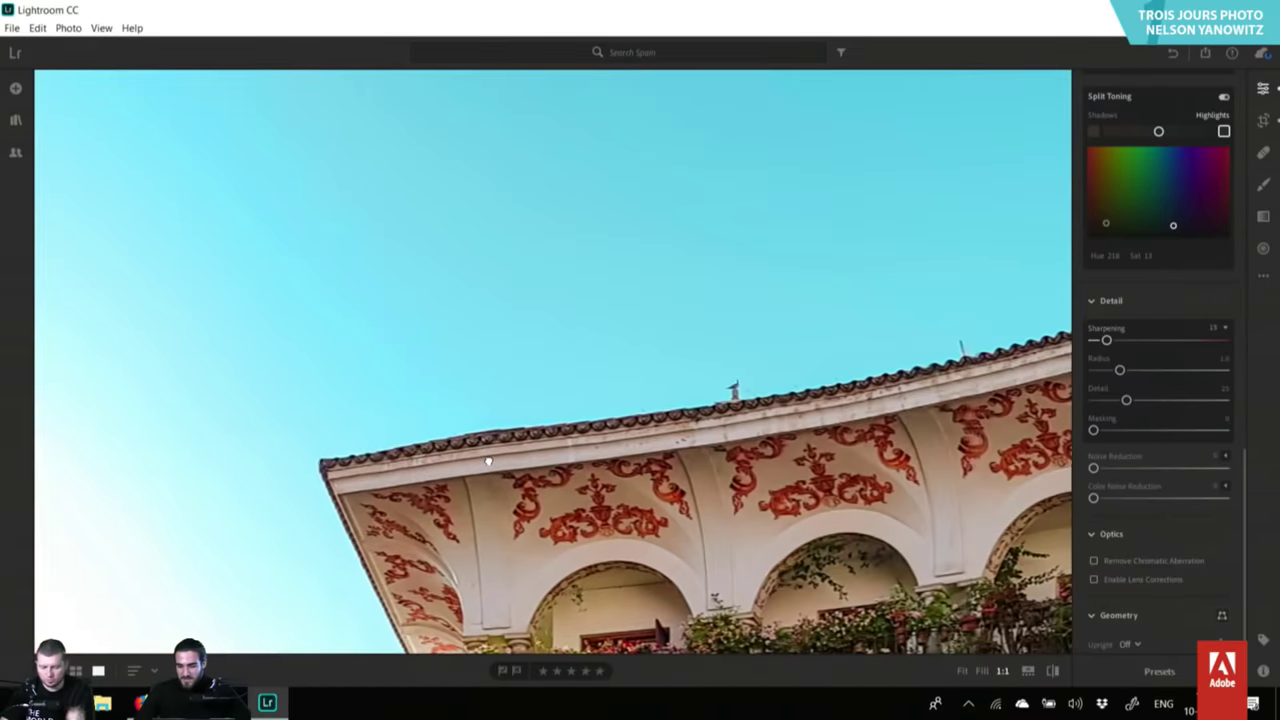
{"action": "scroll", "coordinate": [1094, 465], "scroll_direction": "down", "scroll_amount": 1}
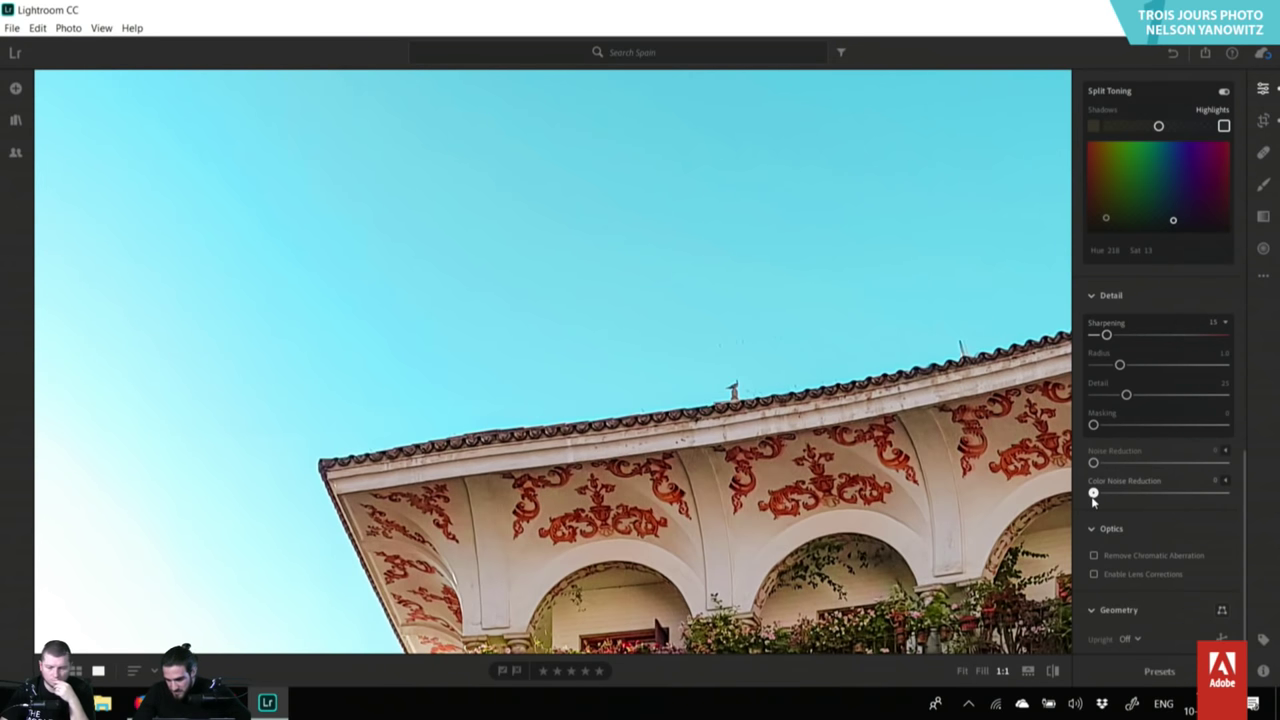
{"action": "left_click_drag", "start_coordinate": [1093, 495], "coordinate": [1095, 494]}
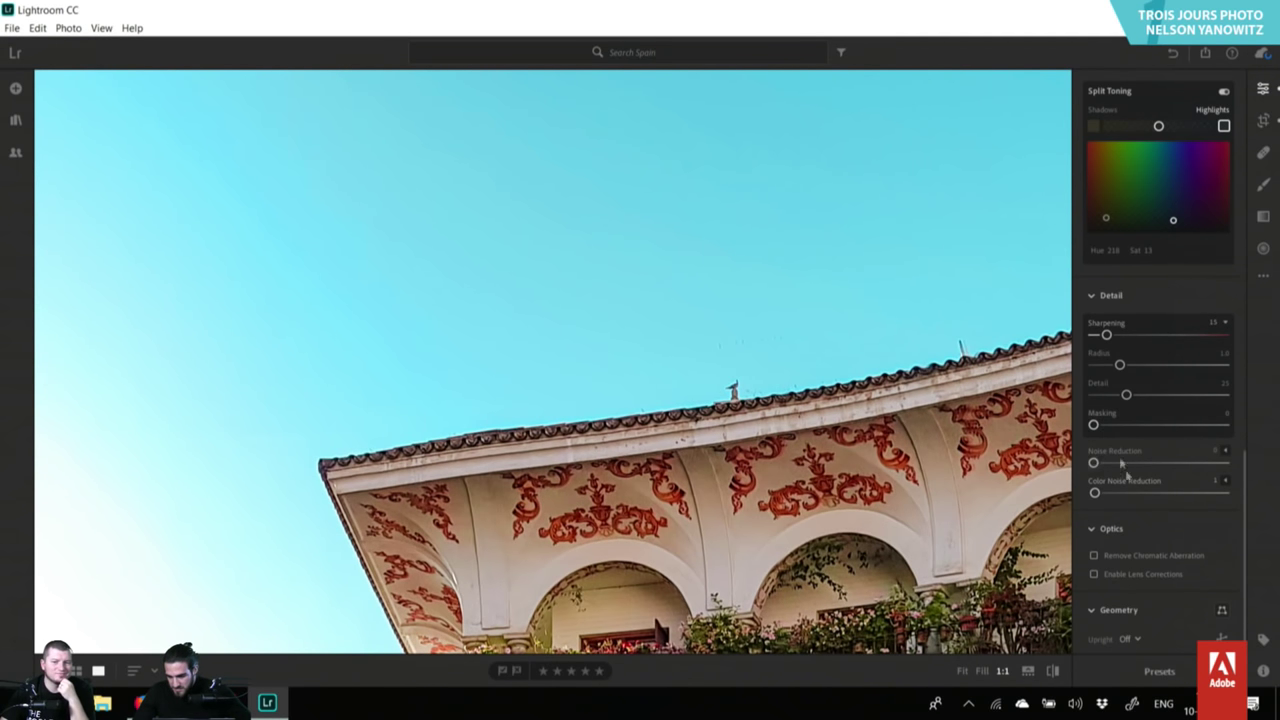
{"action": "left_click", "coordinate": [1105, 528]}
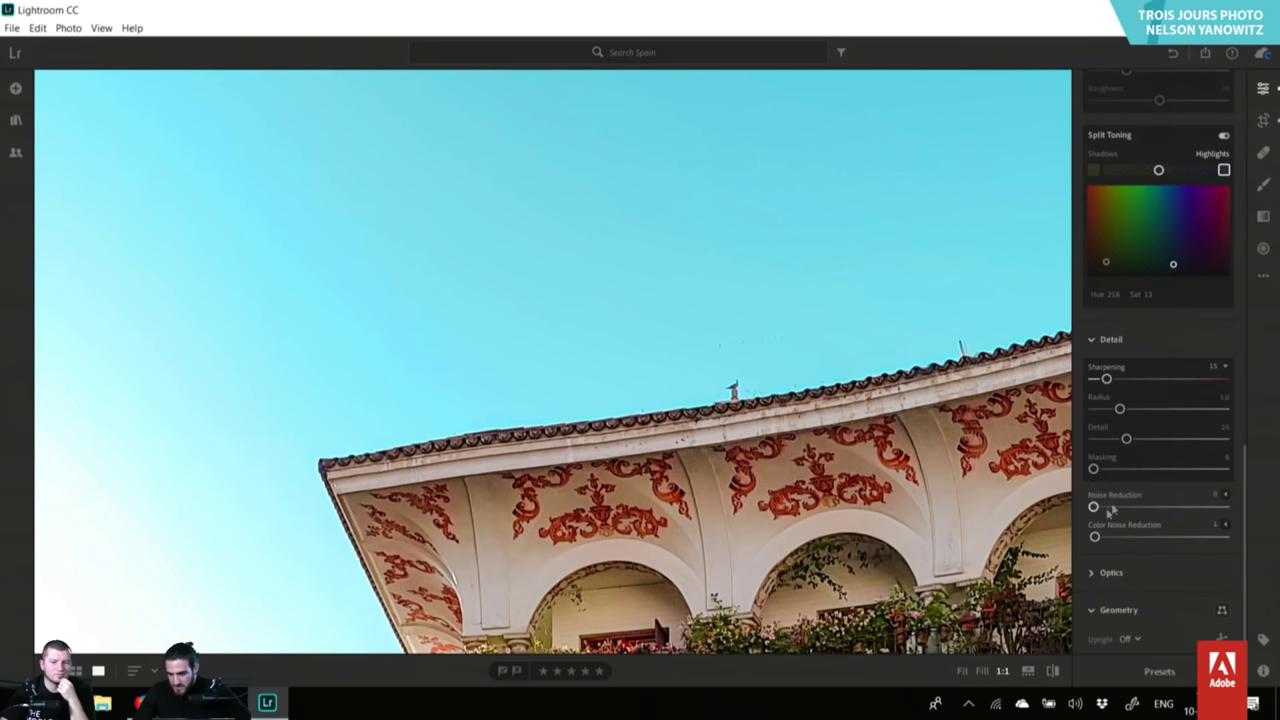
Add Grain at 36 and check it on the whole photo and in the sky at full size.
{"action": "scroll", "coordinate": [1140, 464], "scroll_direction": "up", "scroll_amount": 3}
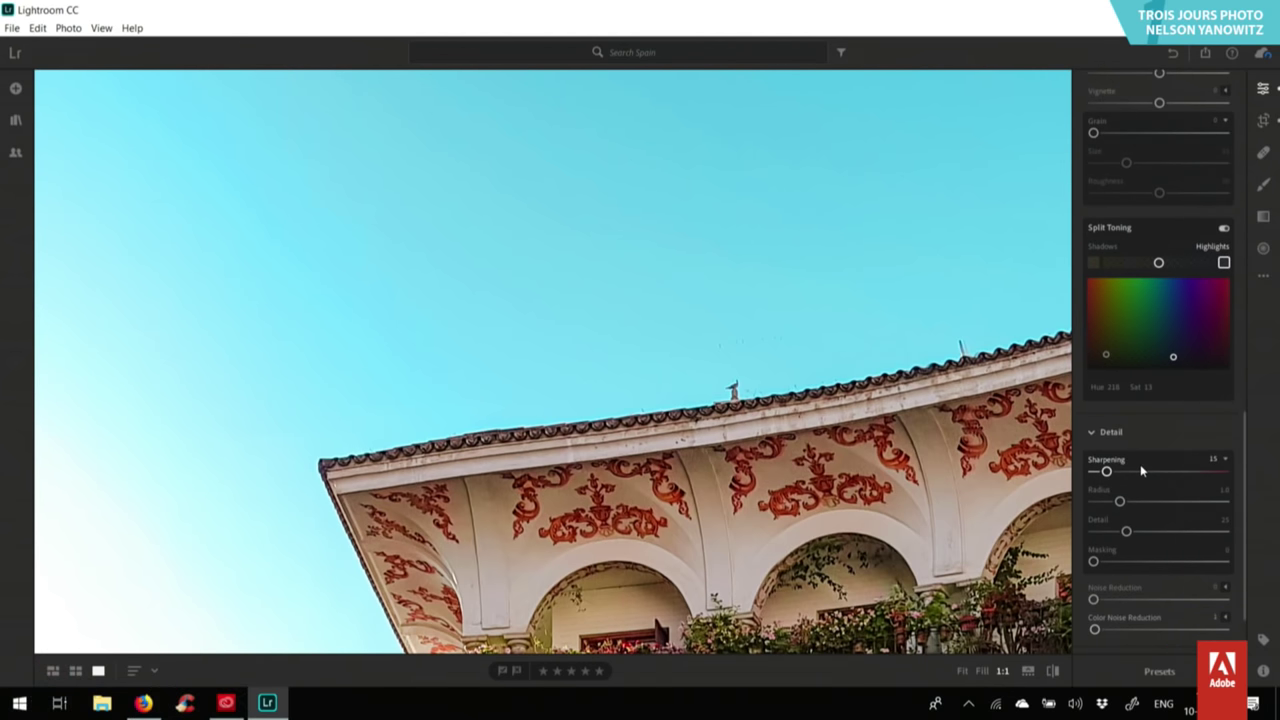
{"action": "left_click", "coordinate": [1263, 118]}
{"action": "left_click_drag", "start_coordinate": [1095, 133], "coordinate": [1147, 139]}
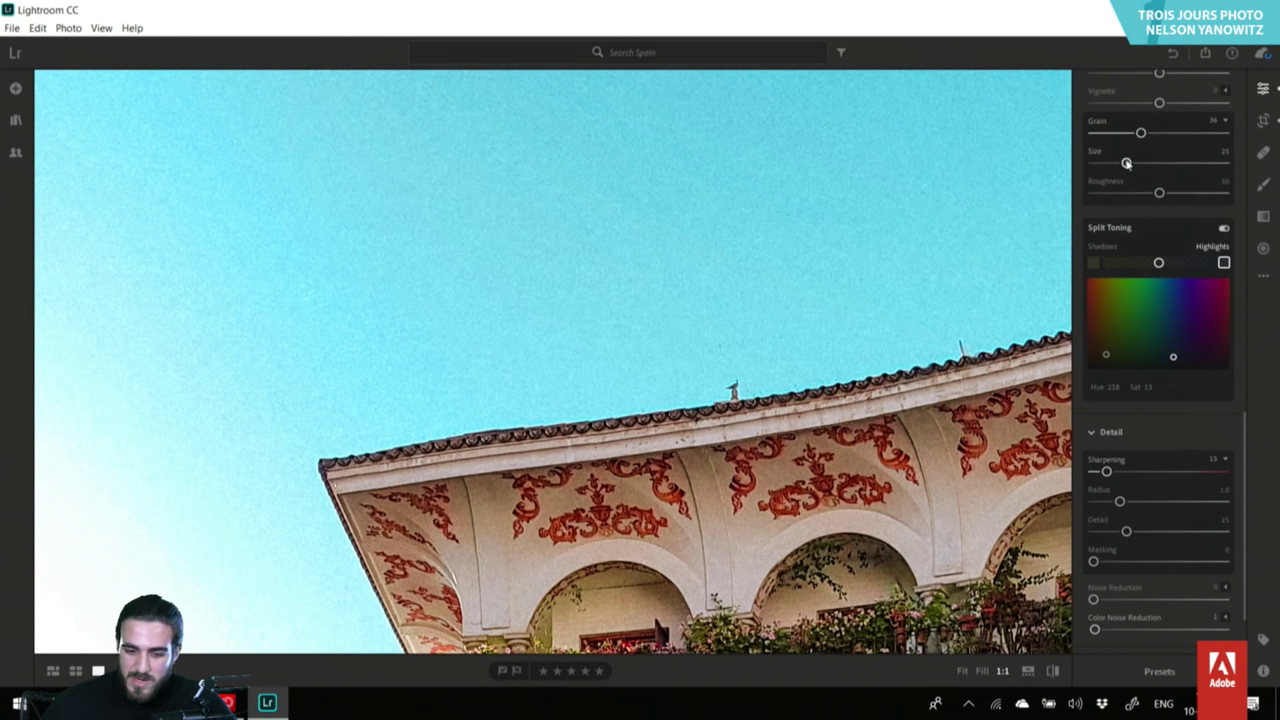
{"action": "left_click", "coordinate": [668, 321]}
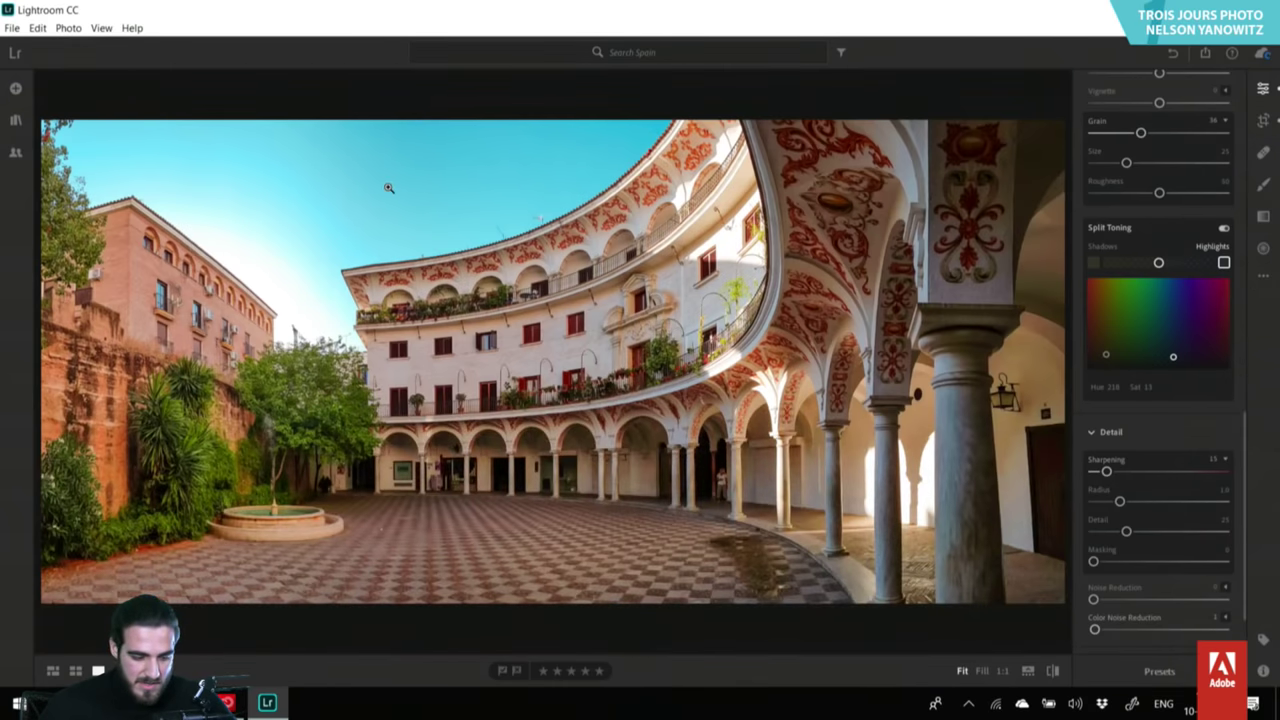
{"action": "left_click", "coordinate": [389, 188]}
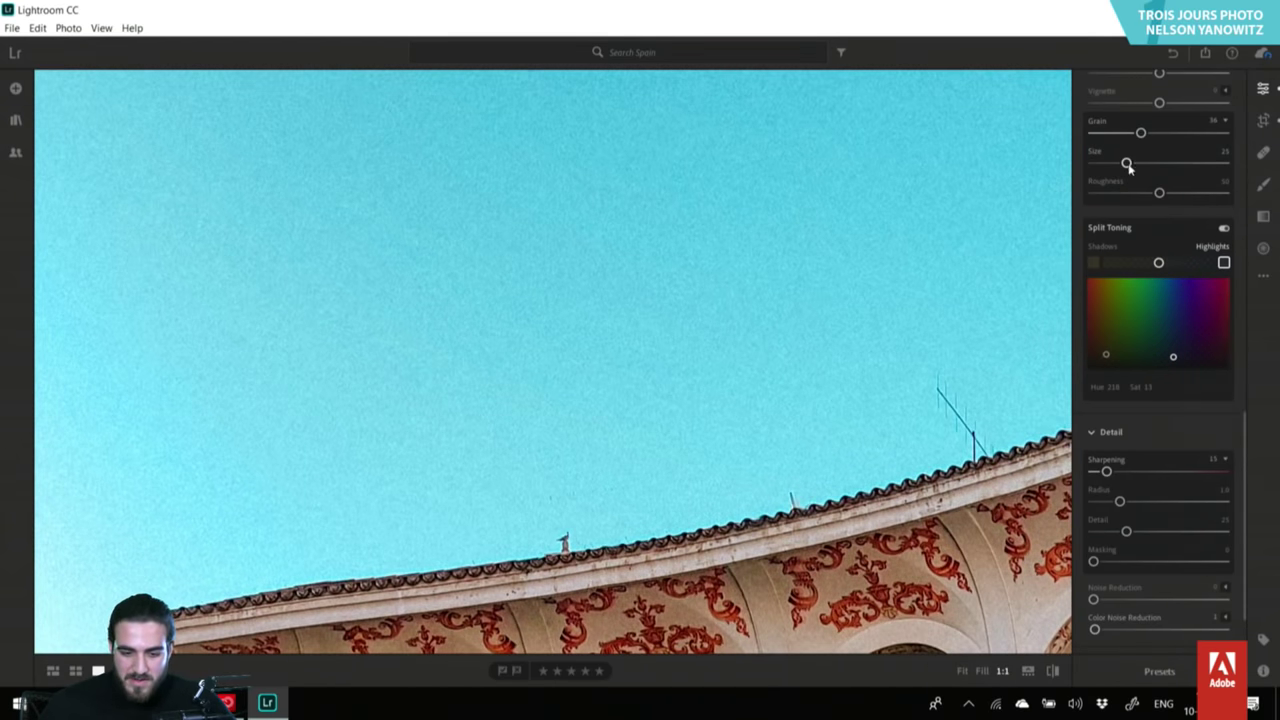
Try the grain Size at 100 and at 0, and settle on 10.
{"action": "left_click_drag", "start_coordinate": [1127, 164], "coordinate": [1237, 150]}
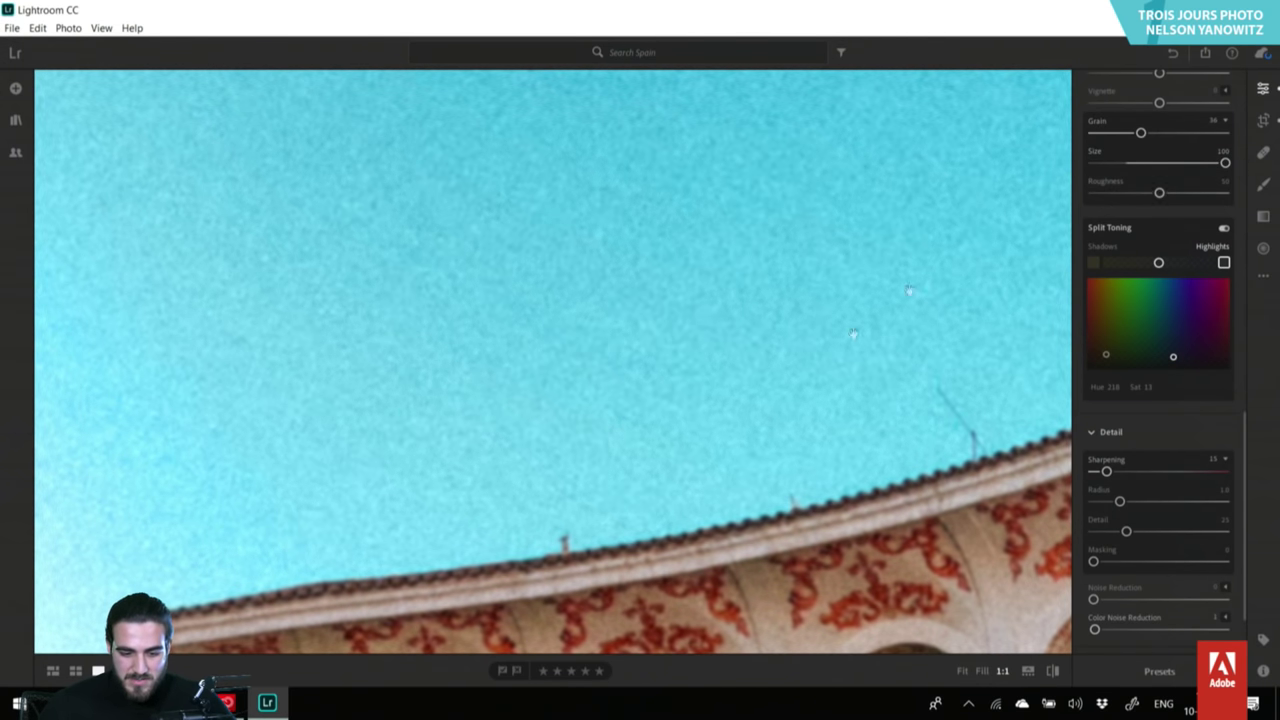
{"action": "left_click", "coordinate": [1211, 149]}
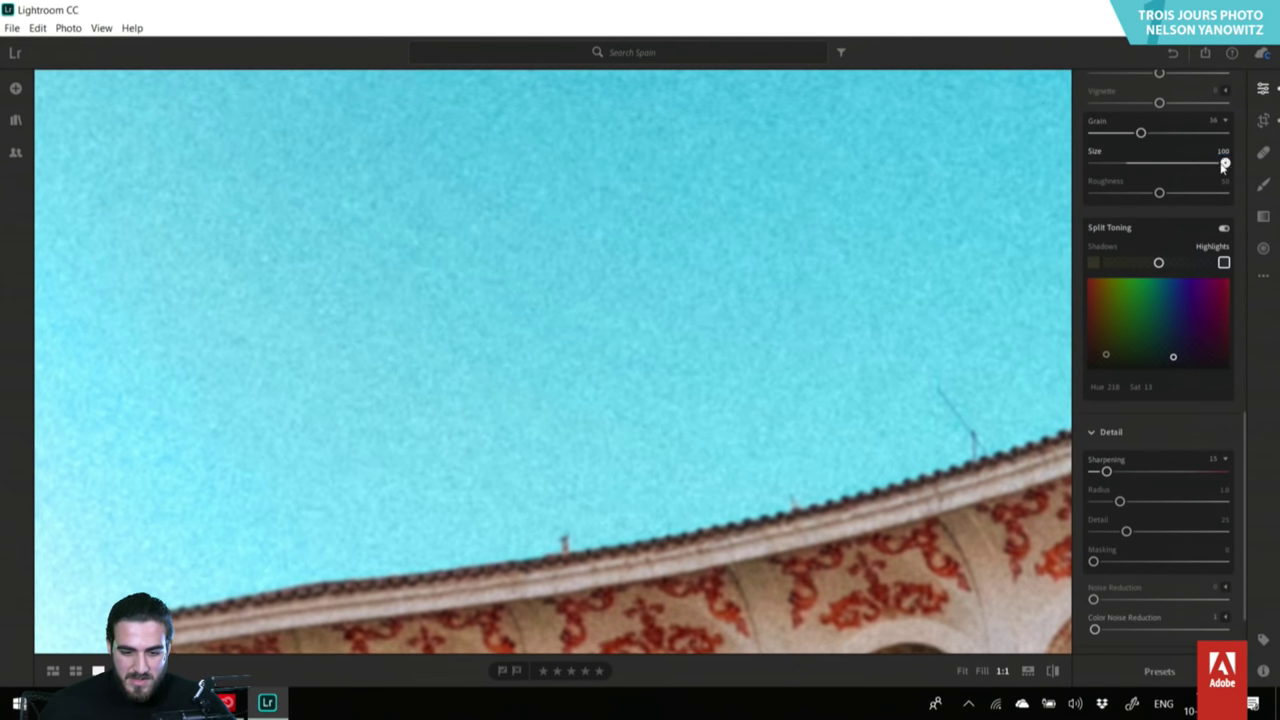
{"action": "left_click_drag", "start_coordinate": [1223, 164], "coordinate": [1038, 155]}
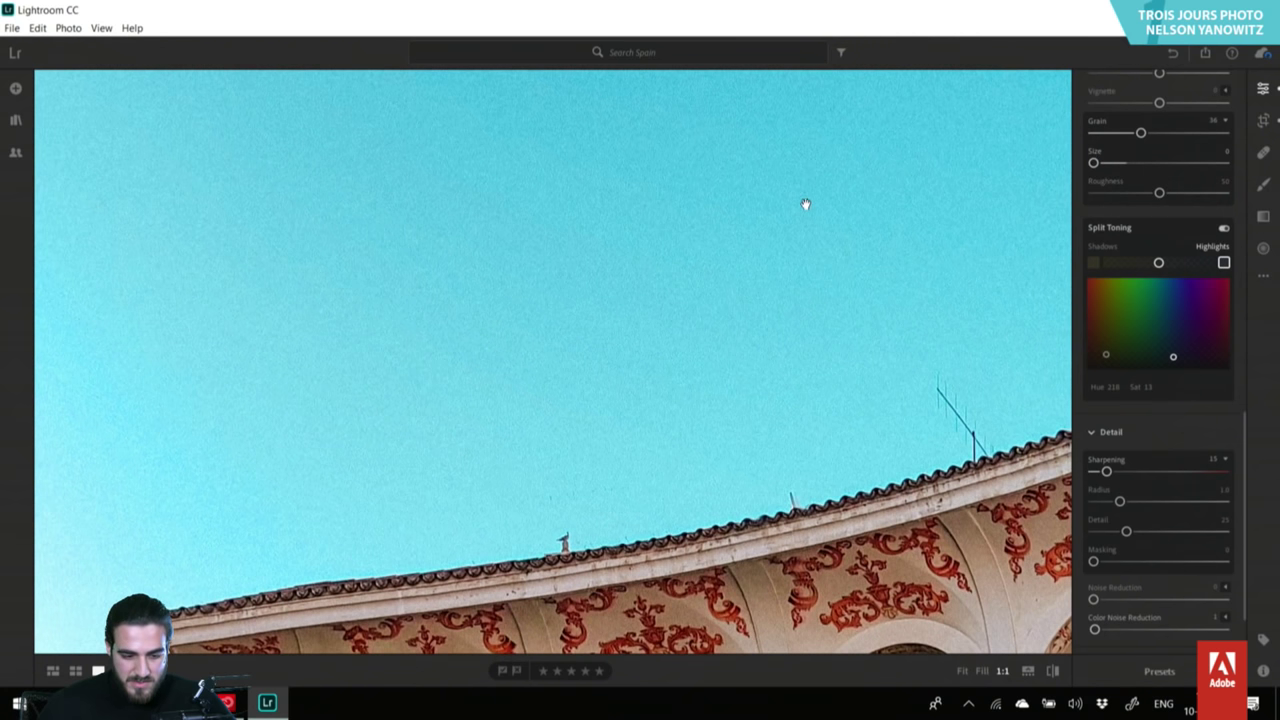
{"action": "left_click_drag", "start_coordinate": [1096, 164], "coordinate": [1106, 163]}
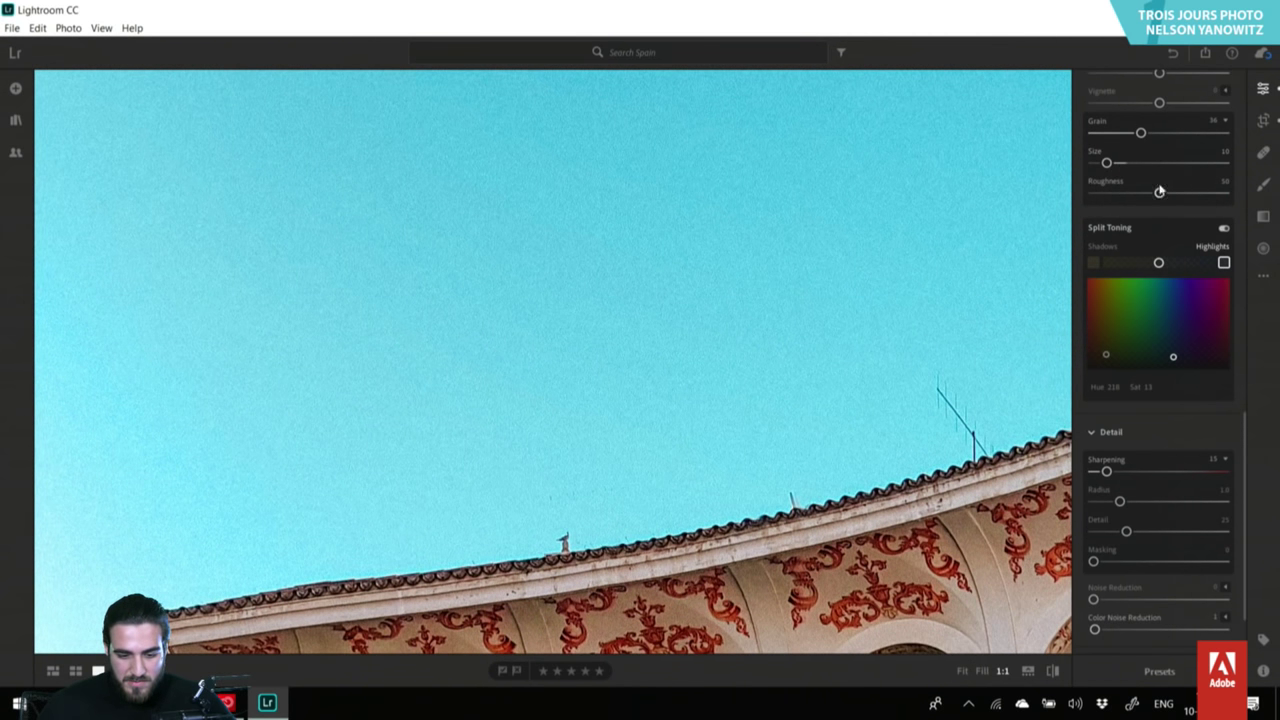
Try the grain Roughness at 0, inspect the roofline and painted arches, and set Roughness to 21.
{"action": "left_click_drag", "start_coordinate": [1160, 195], "coordinate": [1090, 194]}
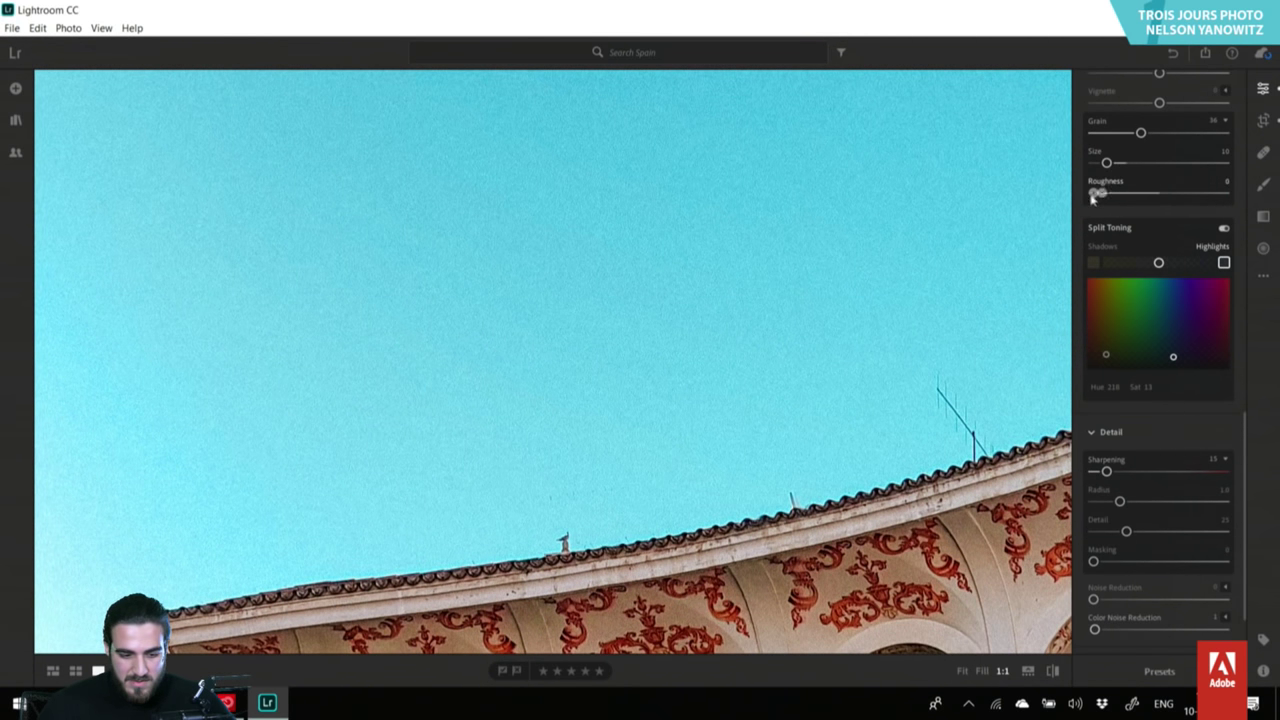
{"action": "left_click", "coordinate": [722, 295]}
{"action": "left_click", "coordinate": [719, 296]}
{"action": "left_click_drag", "start_coordinate": [719, 296], "coordinate": [1040, 712]}
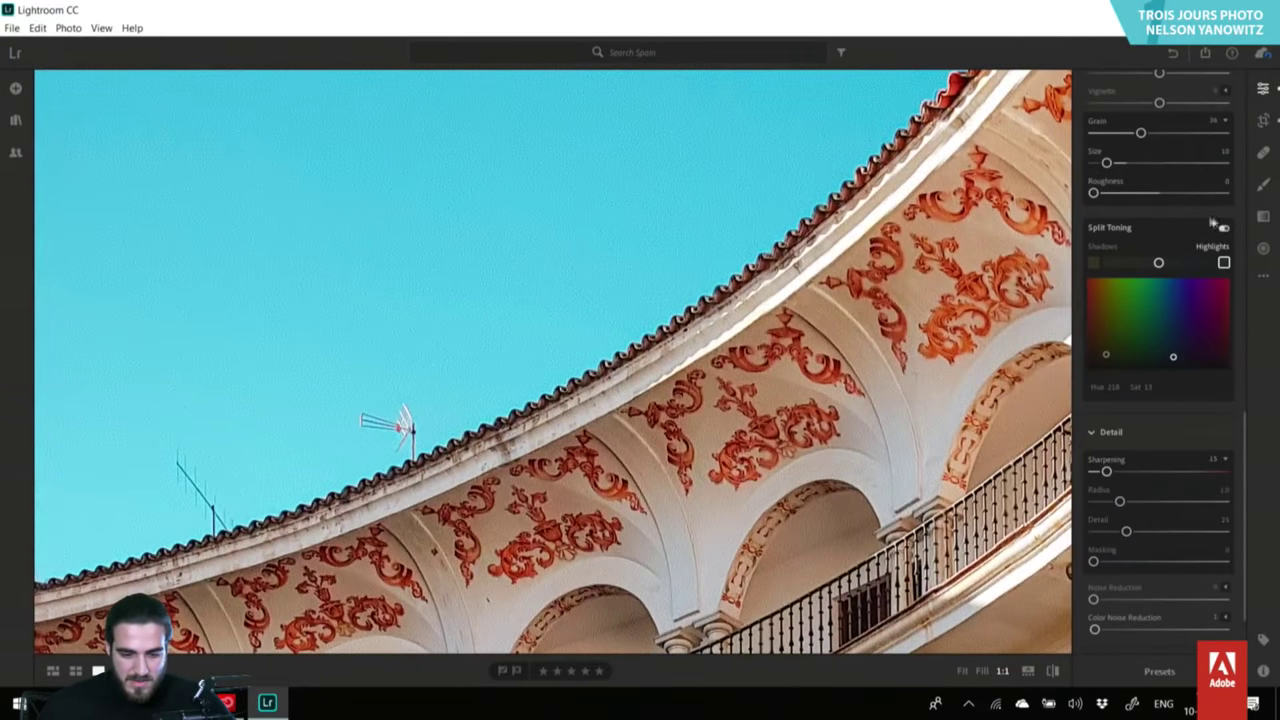
{"action": "left_click_drag", "start_coordinate": [1094, 190], "coordinate": [1122, 205]}
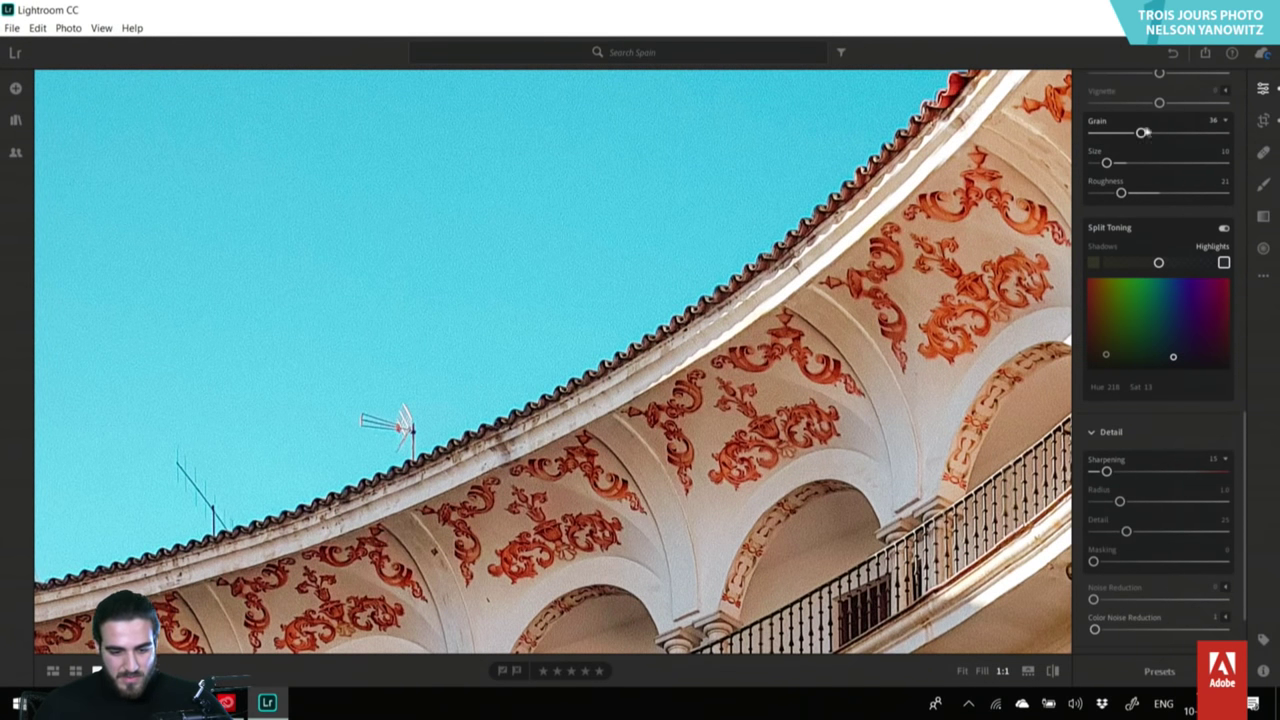
Lower the Grain to 30 and compare the whole edited photo with the original.
{"action": "left_click_drag", "start_coordinate": [1141, 135], "coordinate": [1134, 134]}
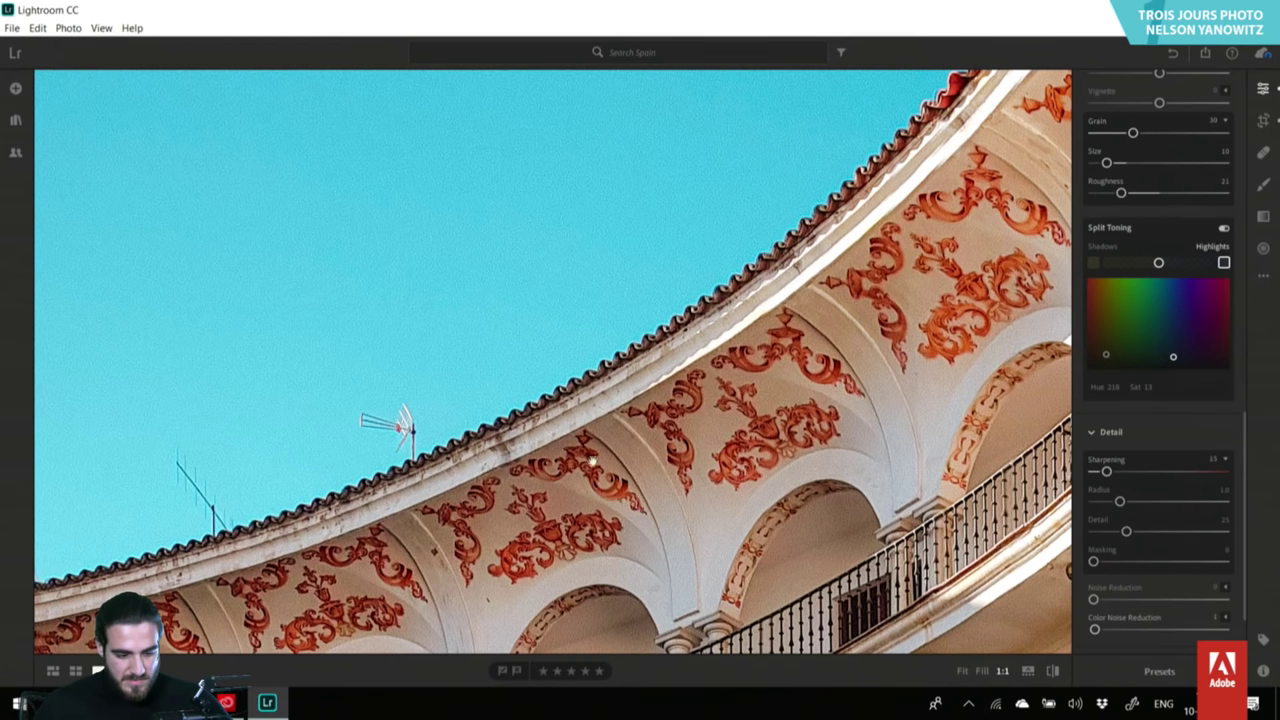
{"action": "left_click", "coordinate": [589, 463]}
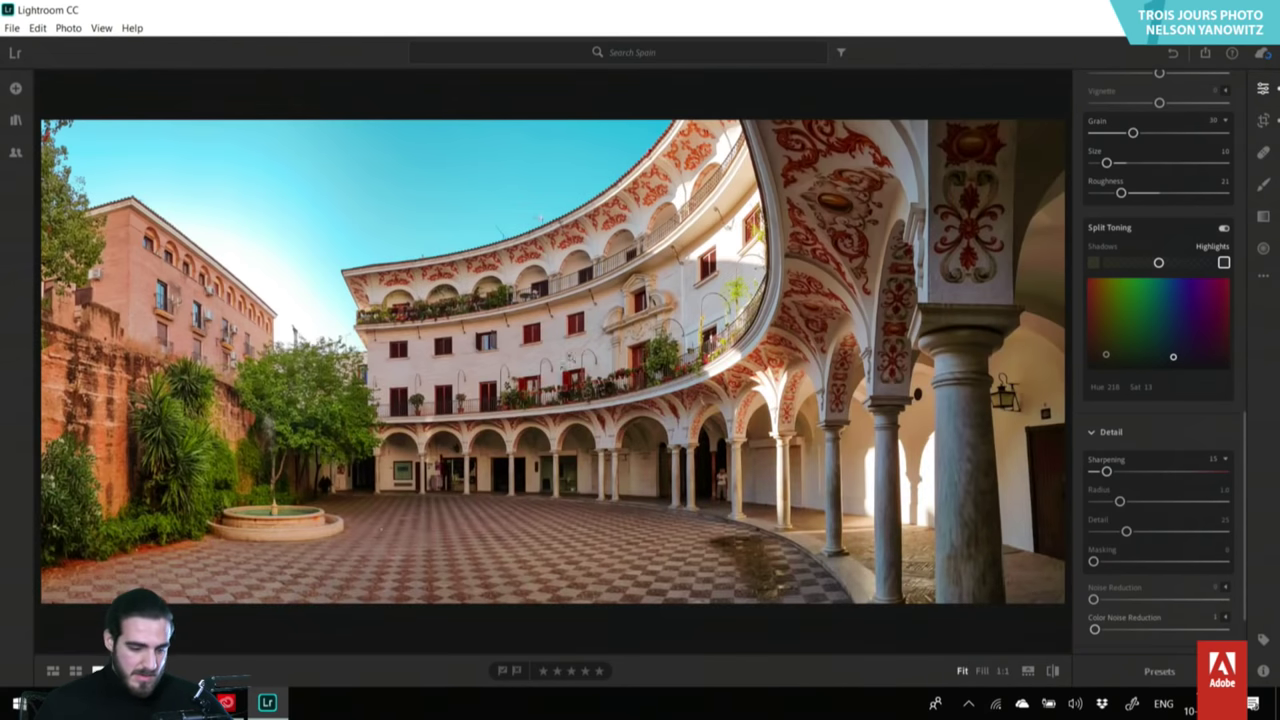
{"action": "left_click", "coordinate": [1052, 671]}
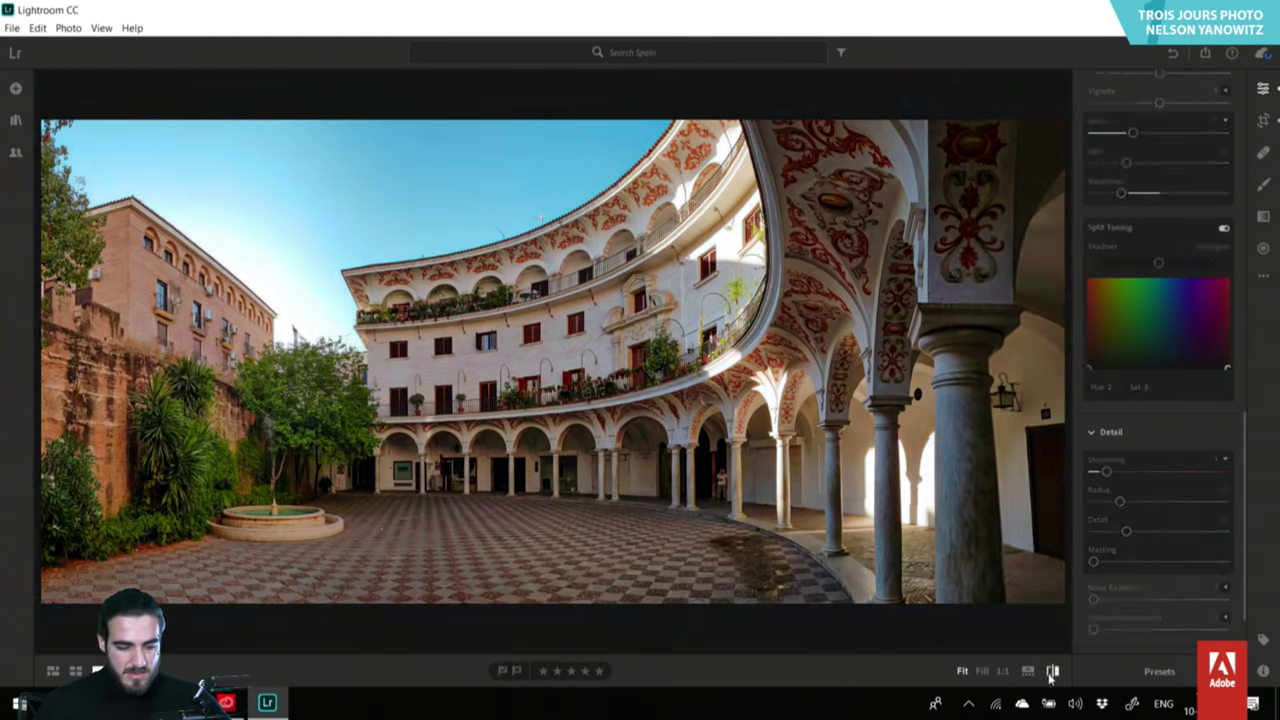
{"action": "left_click", "coordinate": [1051, 673]}
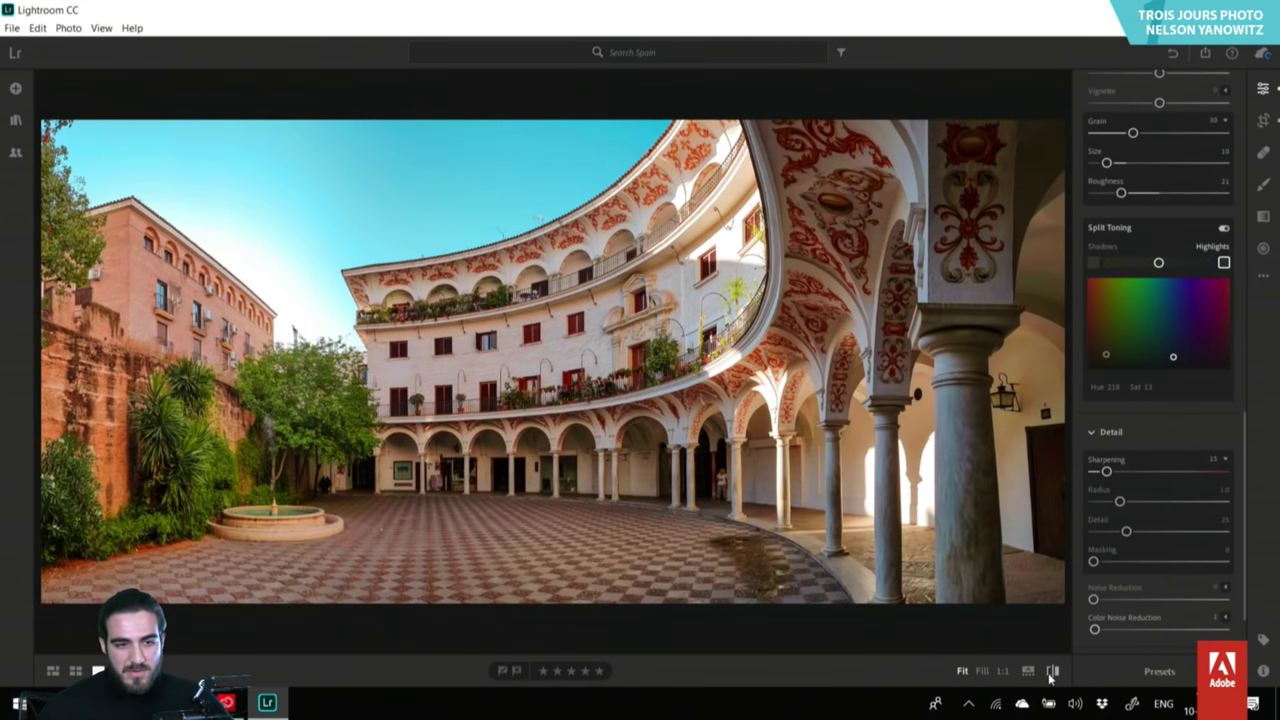
Compare the edited courtyard photo with the original, and try lowering the Lights region of the tone curve.
{"action": "left_click", "coordinate": [1051, 673]}
{"action": "left_click", "coordinate": [1051, 673]}
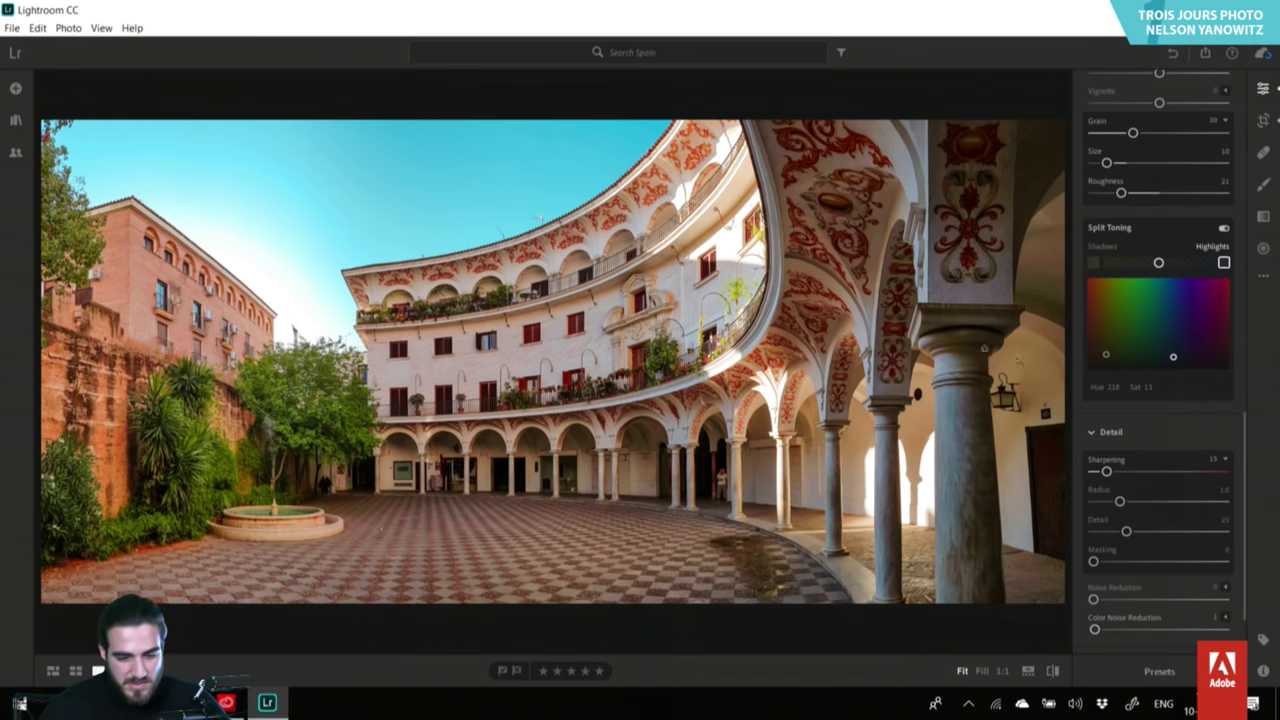
{"action": "scroll", "coordinate": [1182, 262], "scroll_direction": "up", "scroll_amount": 10}
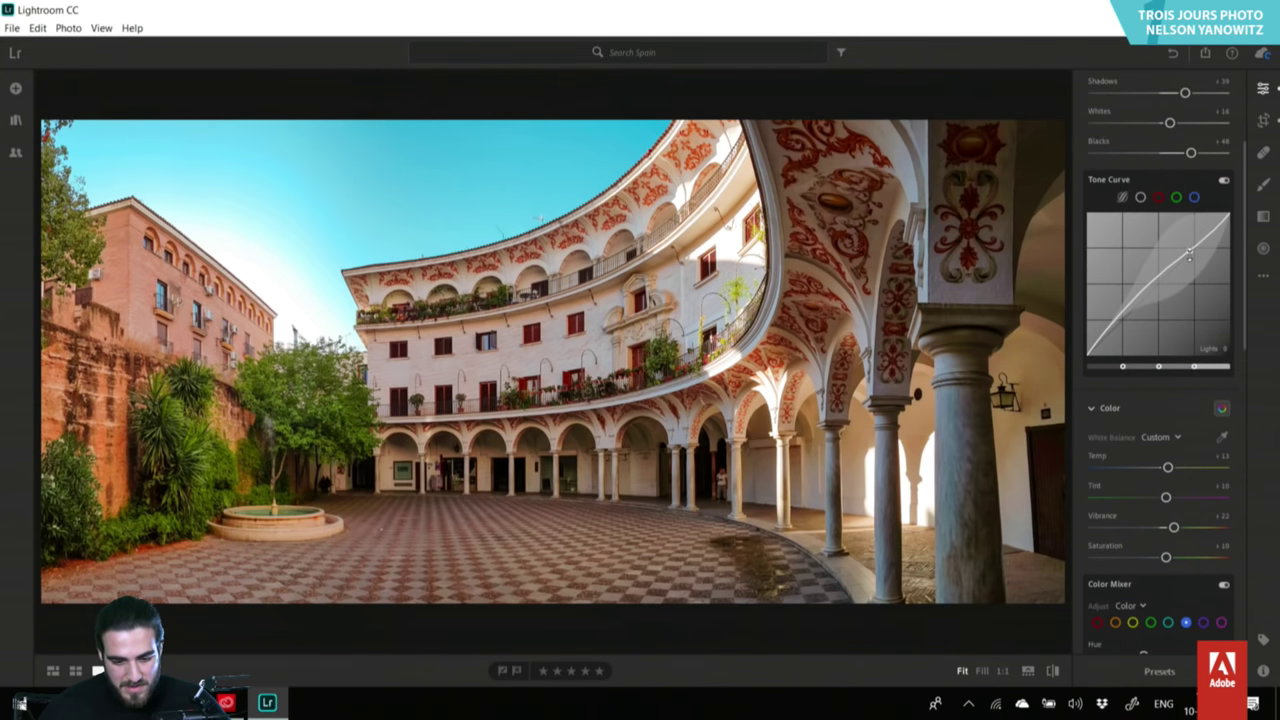
{"action": "left_click_drag", "start_coordinate": [1189, 255], "coordinate": [1190, 250]}
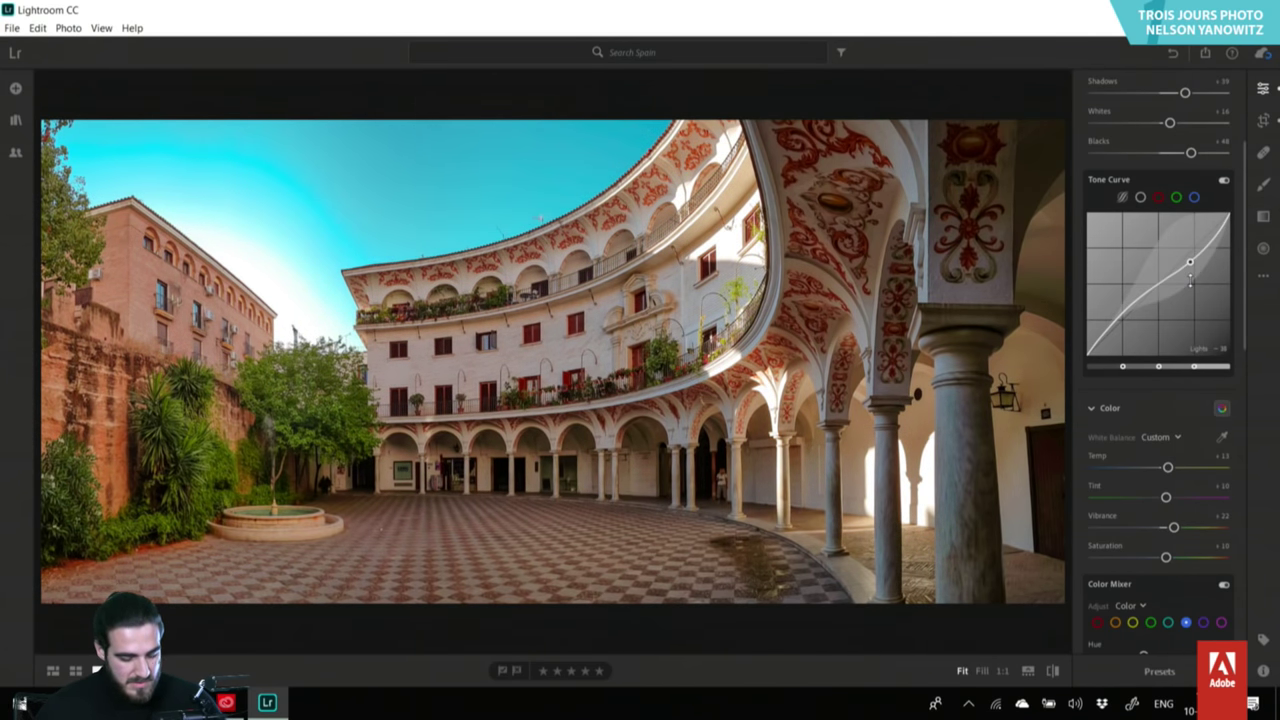
{"action": "scroll", "coordinate": [1165, 205], "scroll_direction": "up", "scroll_amount": 2}
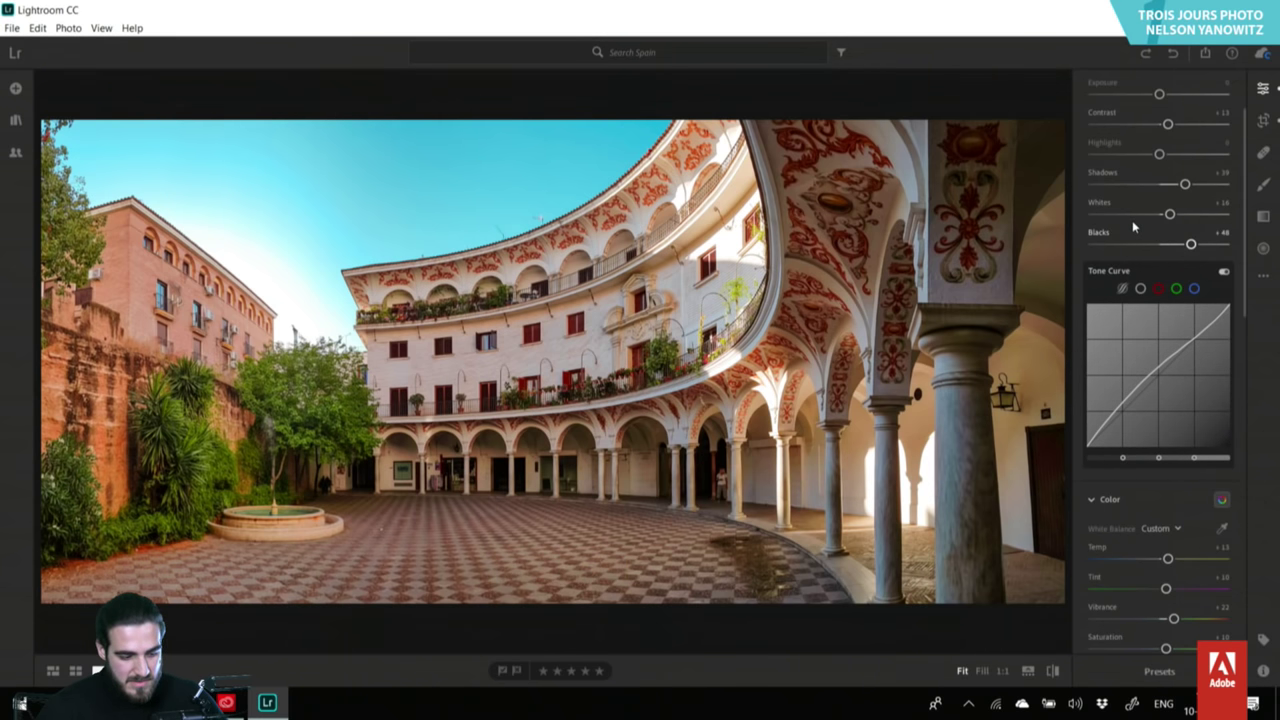
Set the courtyard photo's Highlights to -10, Whites to +10 and Blacks to +40, and compare it with the original.
{"action": "left_click_drag", "start_coordinate": [1169, 214], "coordinate": [1185, 248]}
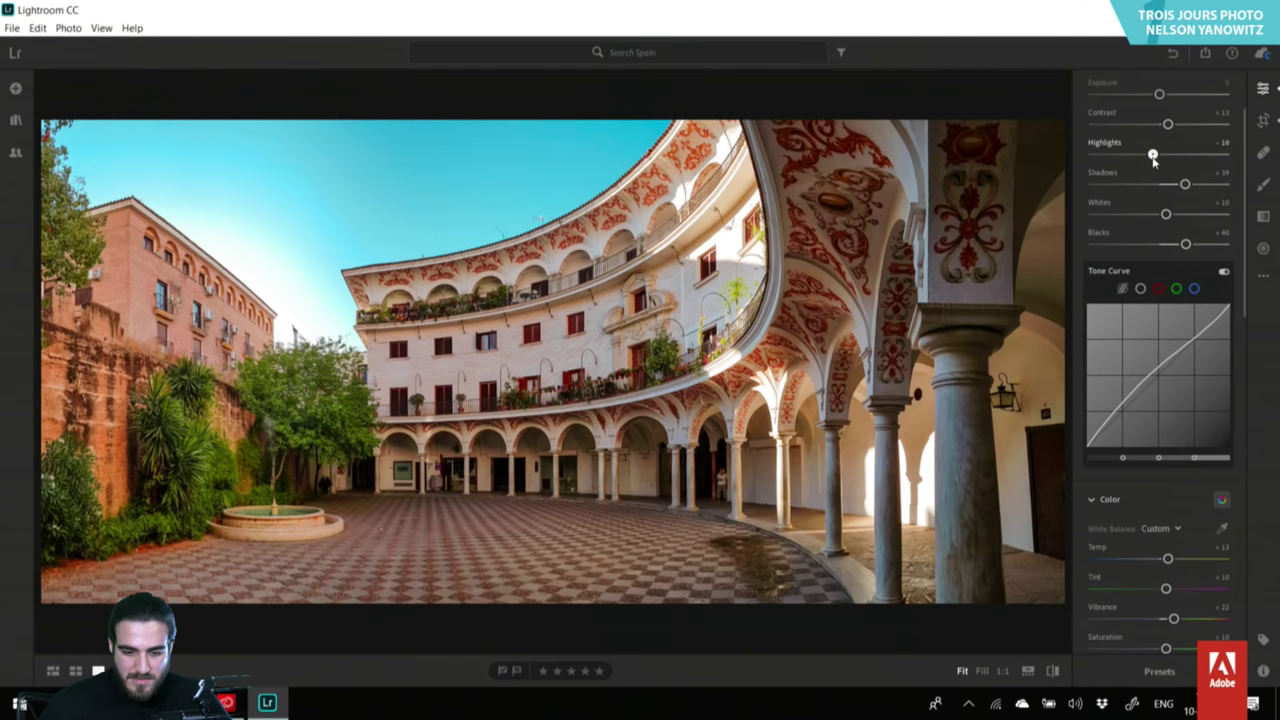
{"action": "left_click", "coordinate": [1051, 672]}
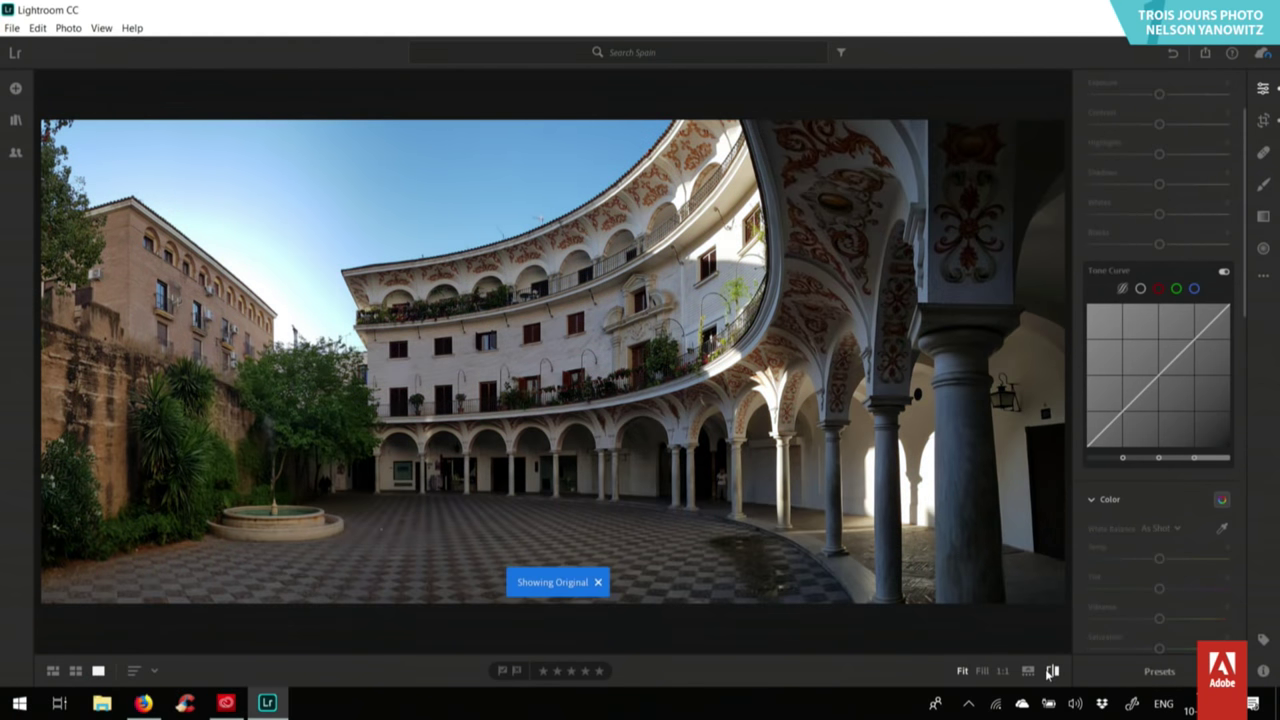
{"action": "left_click", "coordinate": [1051, 672]}
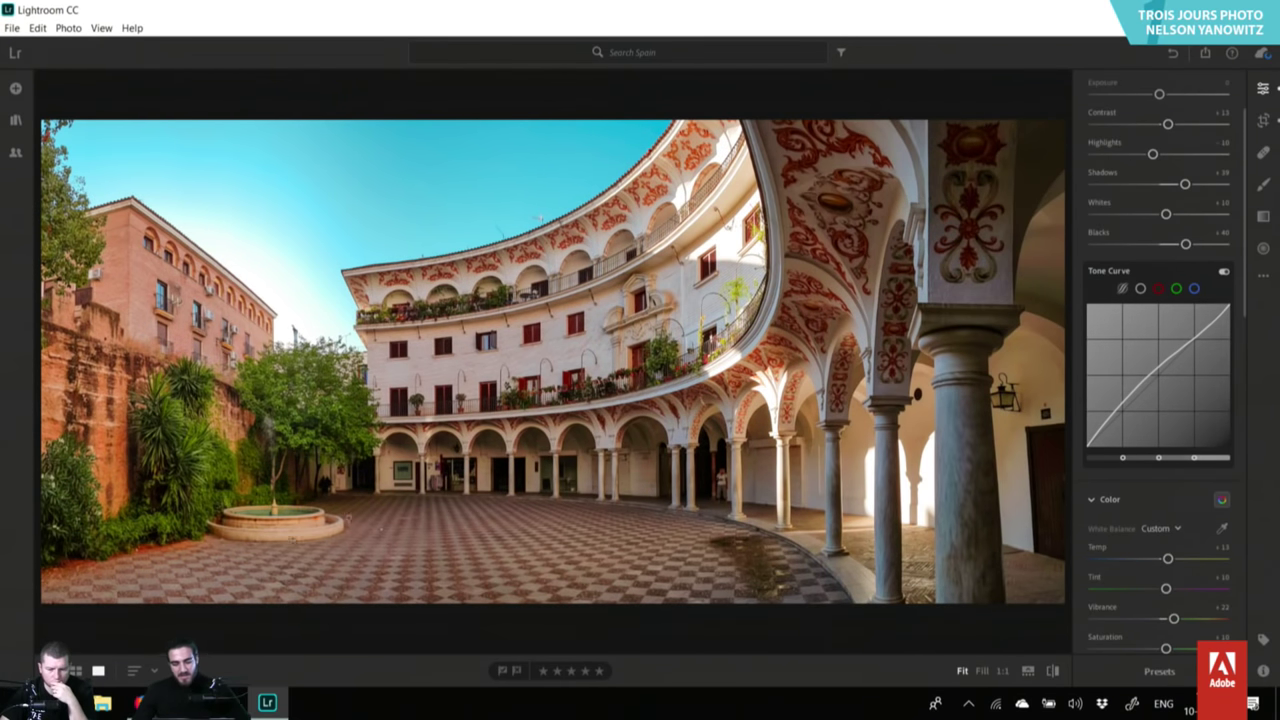
Open the patio photo with the fountain from the Spain album for editing and set its Vibrance to +35.
{"action": "left_click", "coordinate": [75, 670]}
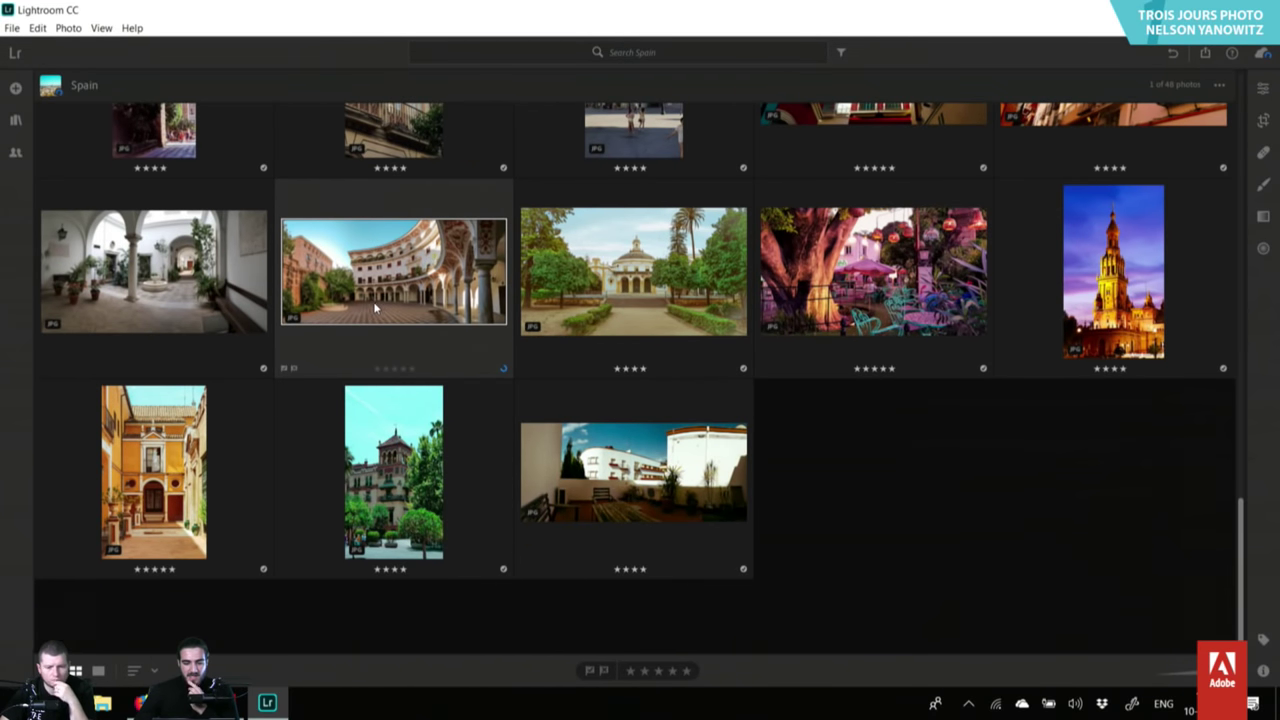
{"action": "double_click", "coordinate": [224, 262]}
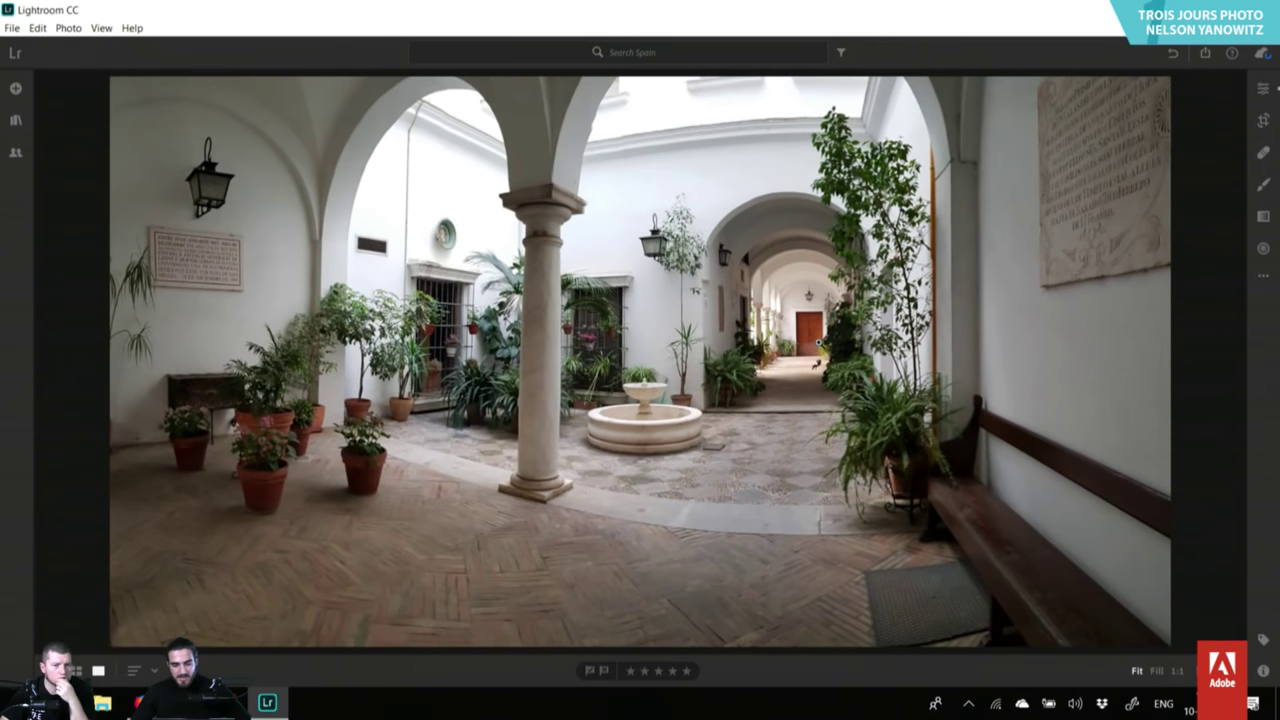
{"action": "left_click", "coordinate": [1265, 92]}
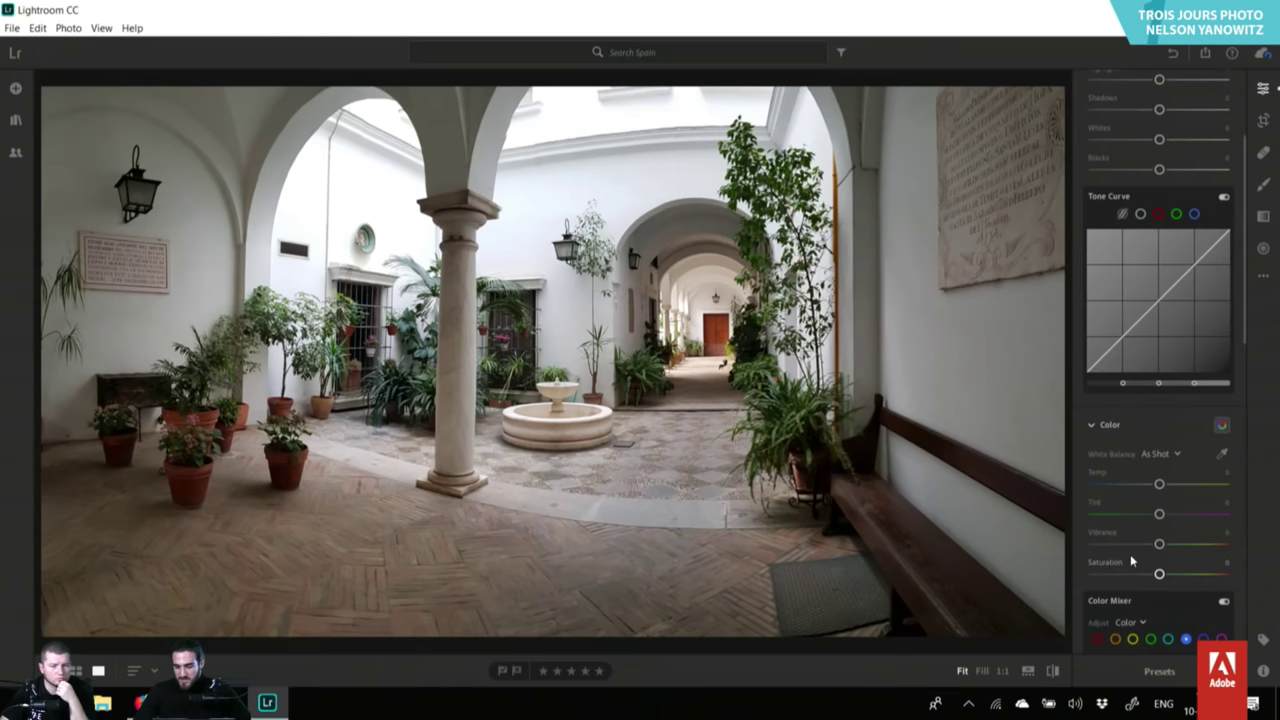
{"action": "scroll", "coordinate": [1131, 561], "scroll_direction": "down", "scroll_amount": 3}
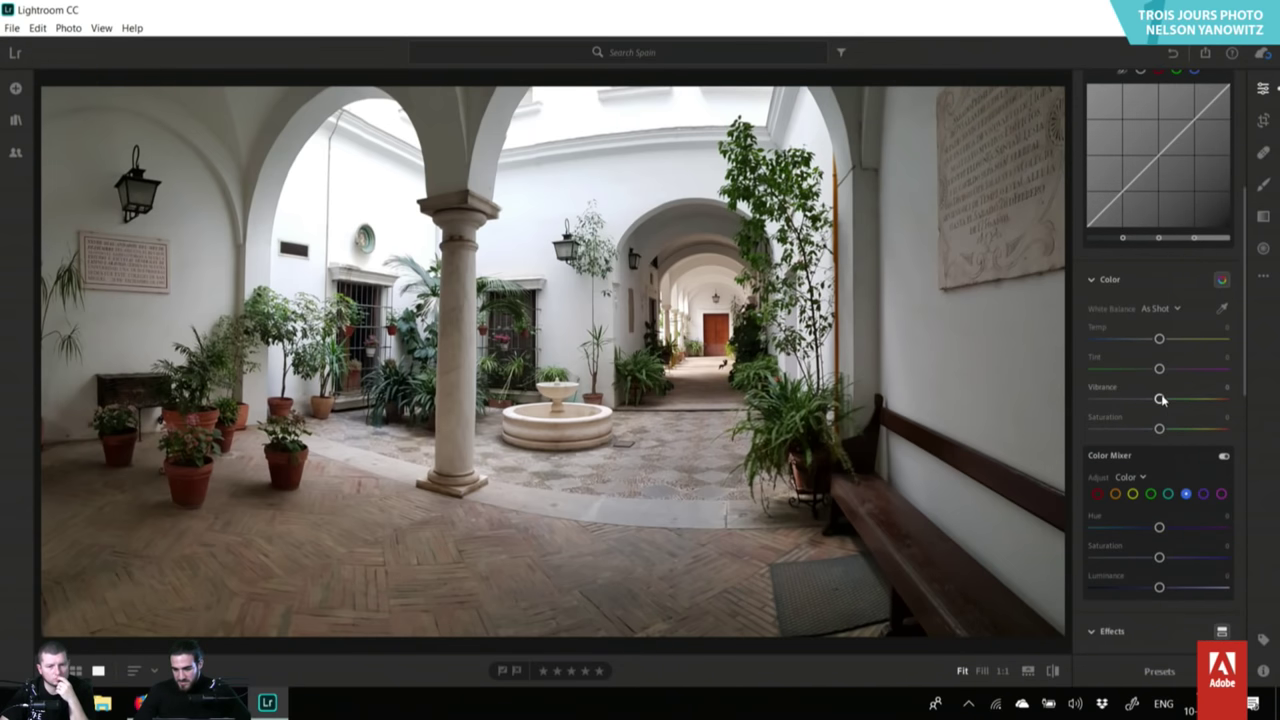
{"action": "left_click_drag", "start_coordinate": [1160, 399], "coordinate": [1198, 399]}
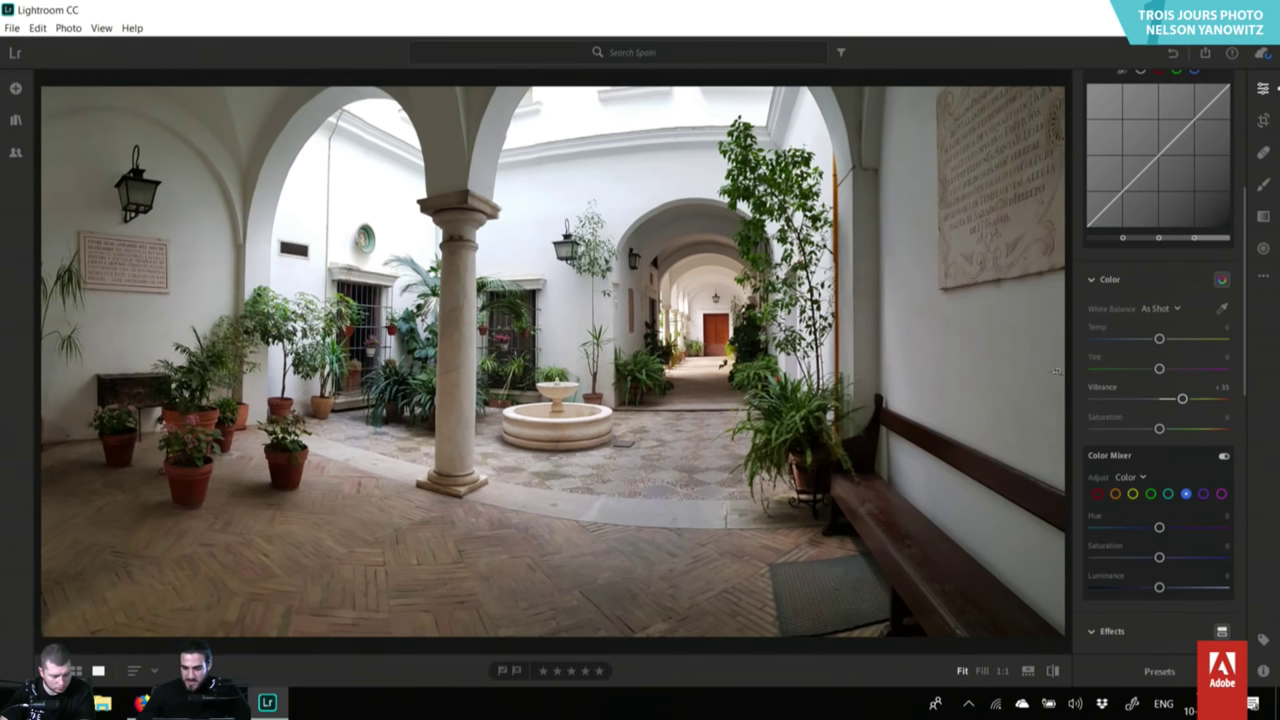
Inspect the corridor and red door at full size, set Sharpening to 17, and view the whole photo again.
{"action": "left_click", "coordinate": [682, 328]}
{"action": "left_click", "coordinate": [705, 352]}
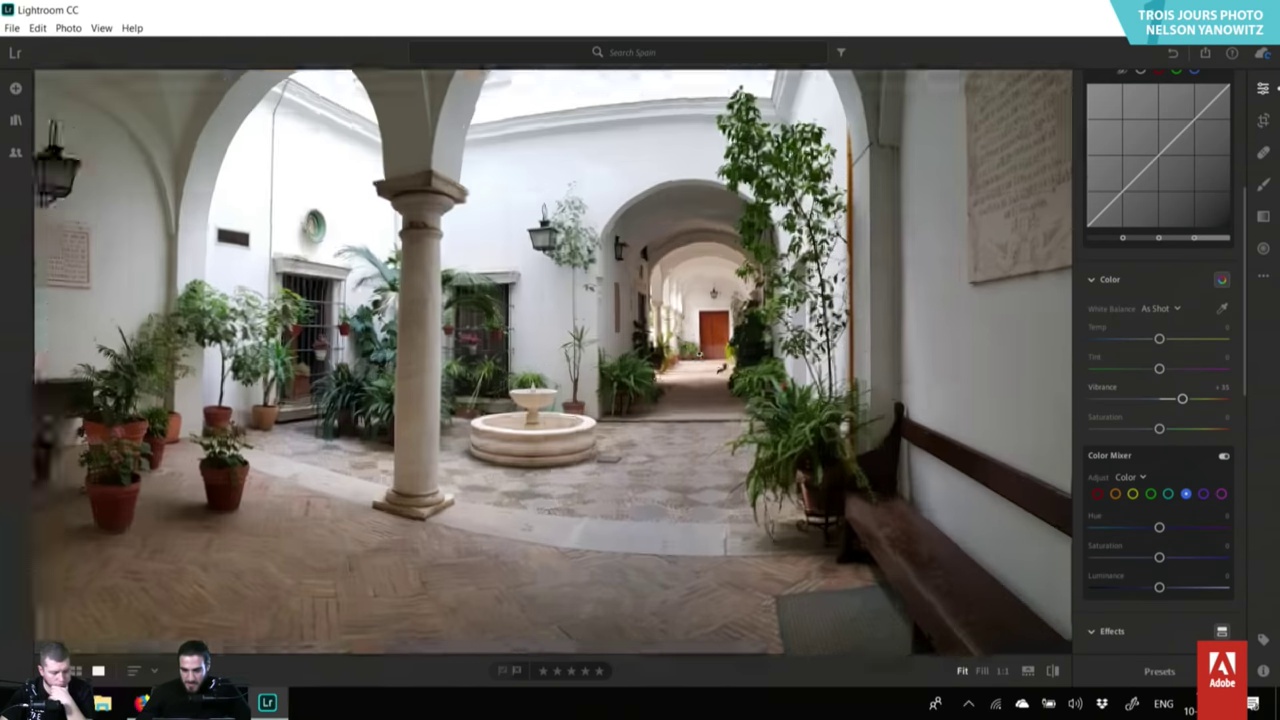
{"action": "left_click", "coordinate": [728, 333]}
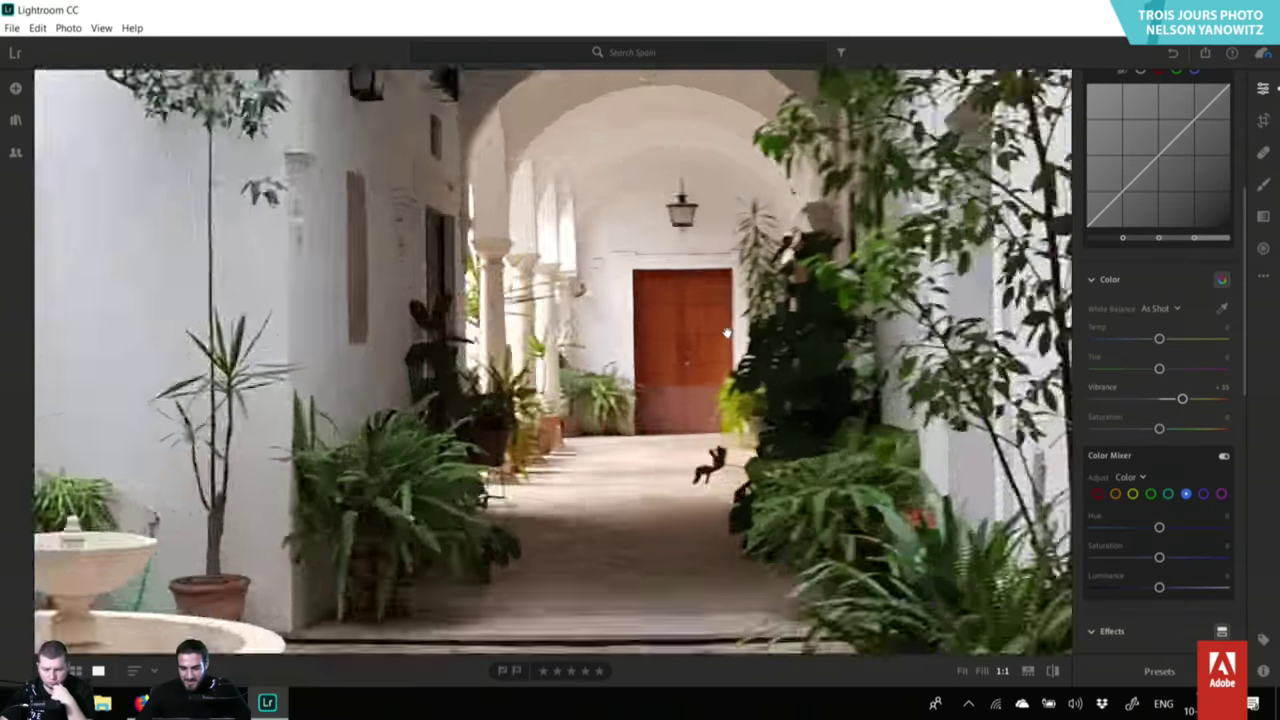
{"action": "scroll", "coordinate": [1153, 466], "scroll_direction": "down", "scroll_amount": 5}
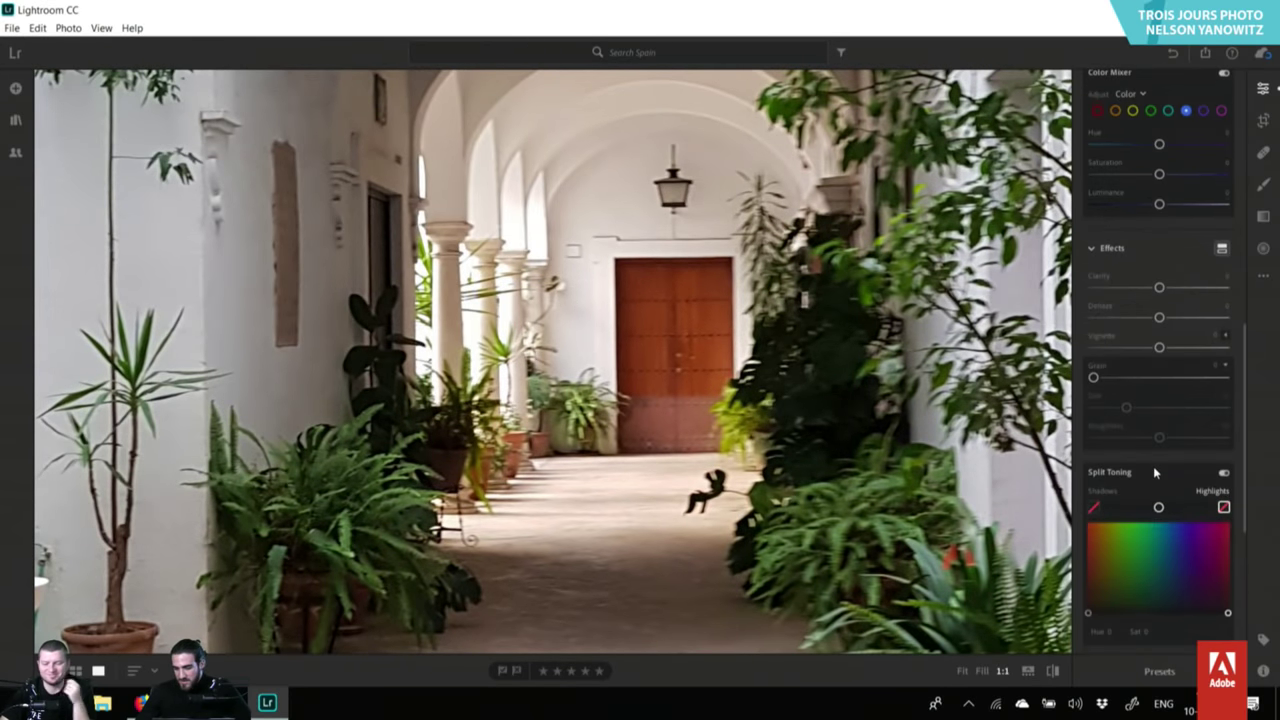
{"action": "scroll", "coordinate": [1153, 466], "scroll_direction": "down", "scroll_amount": 5}
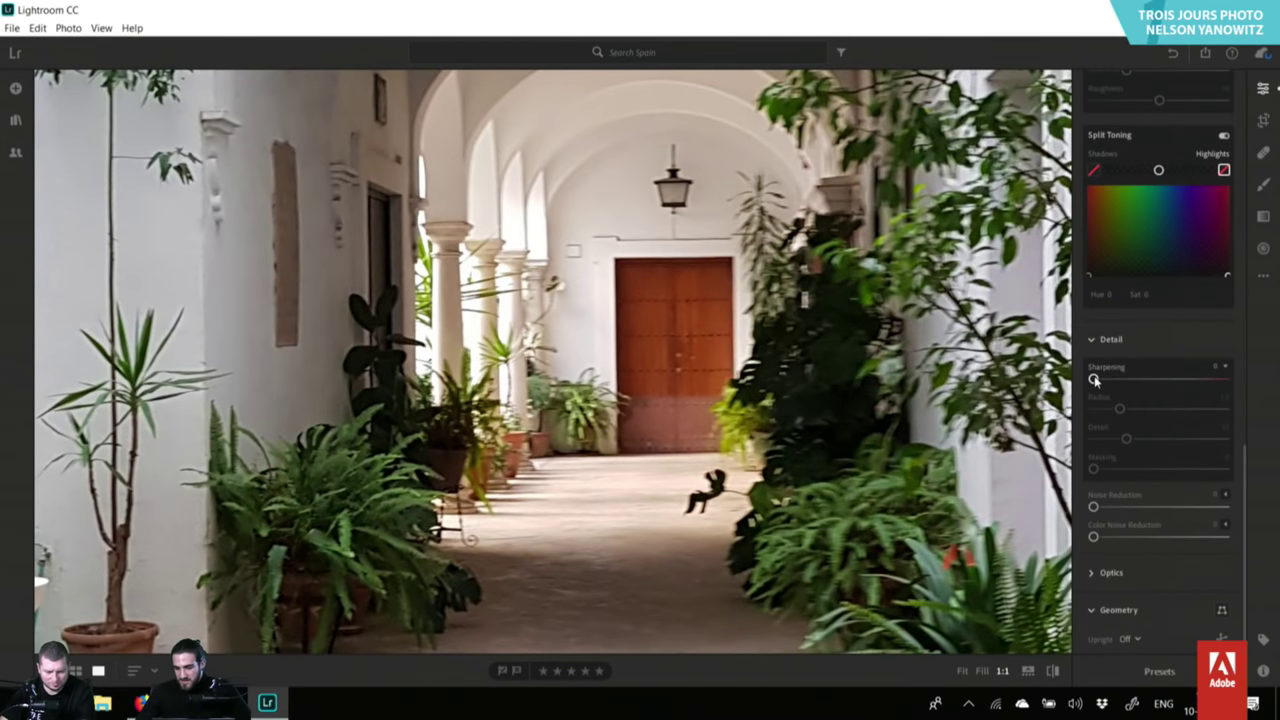
{"action": "left_click_drag", "start_coordinate": [1094, 378], "coordinate": [1111, 379]}
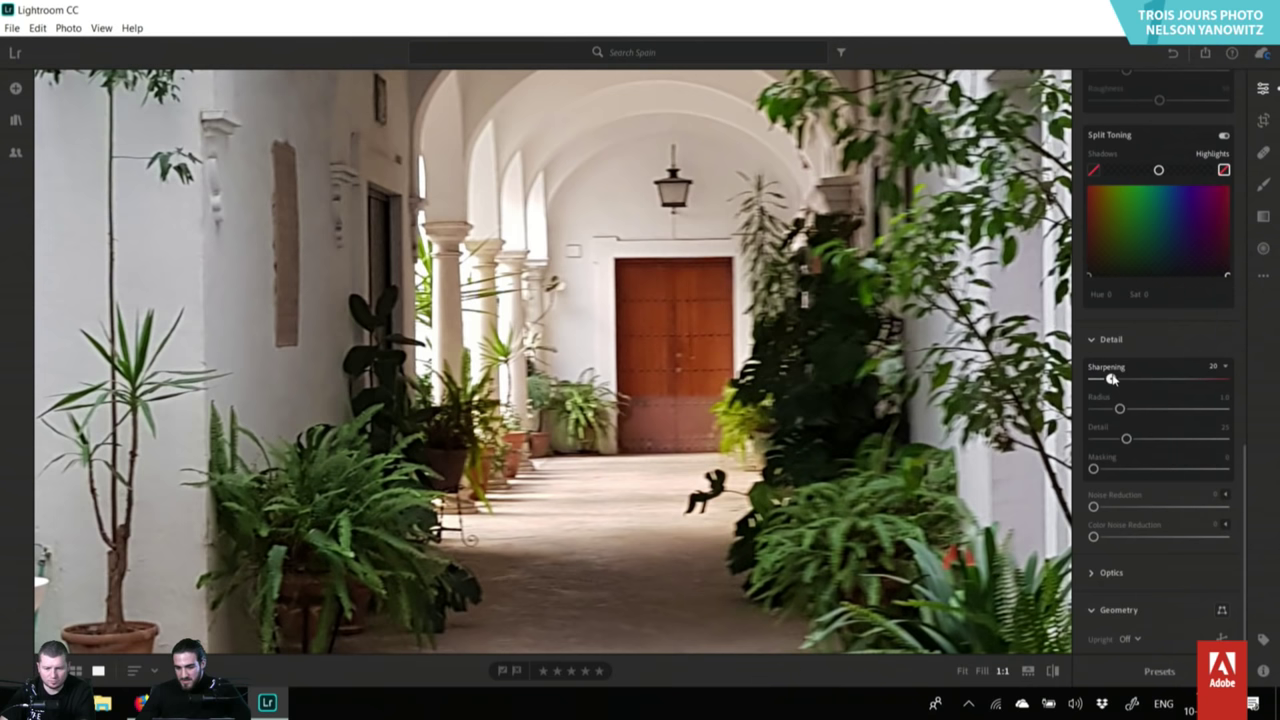
{"action": "key", "text": "z"}
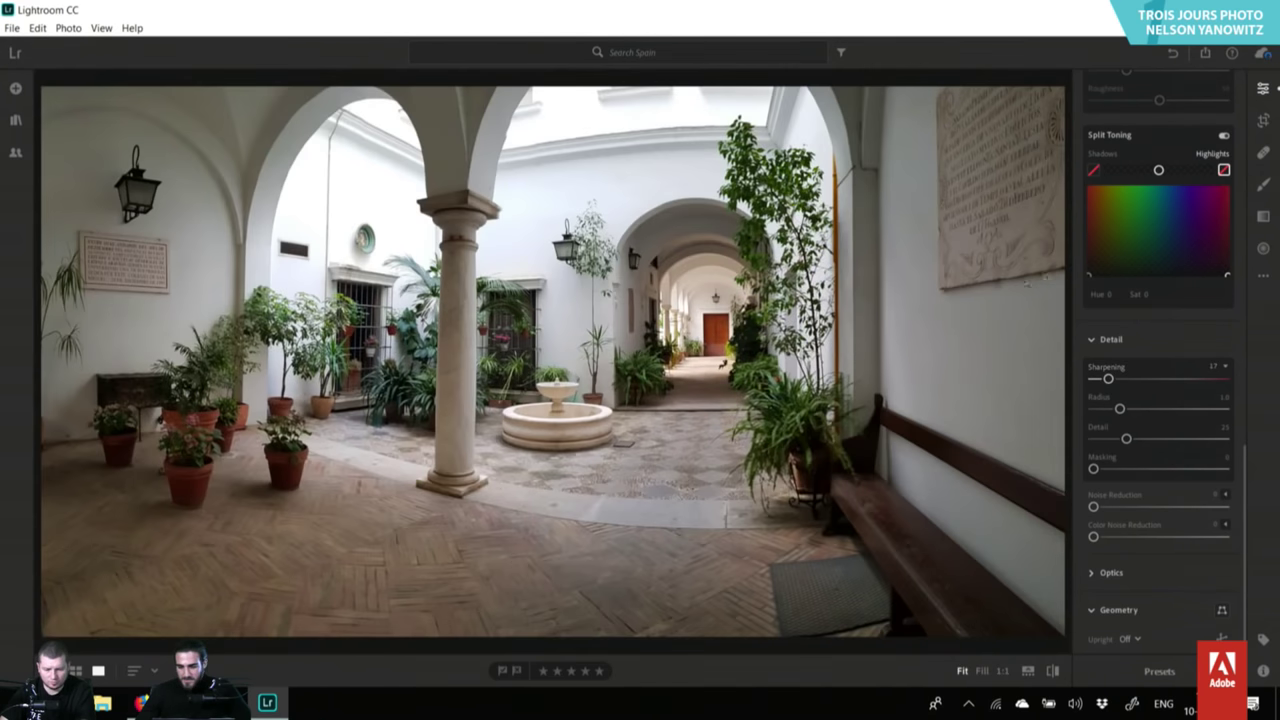
Set the patio photo's Temp to -3, Shadows to -9, Whites to +8 and Blacks to +9.
{"action": "scroll", "coordinate": [1169, 378], "scroll_direction": "up", "scroll_amount": 6}
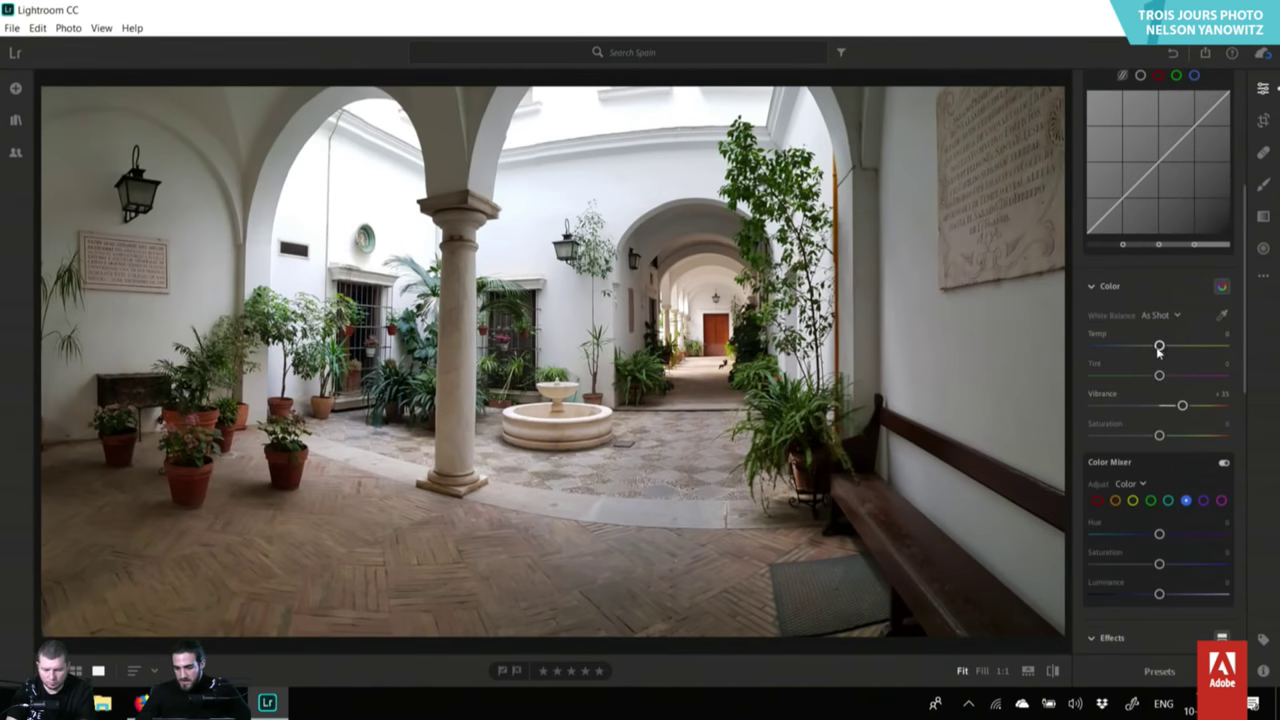
{"action": "left_click_drag", "start_coordinate": [1159, 345], "coordinate": [1161, 347]}
{"action": "scroll", "coordinate": [1160, 348], "scroll_direction": "up", "scroll_amount": 5}
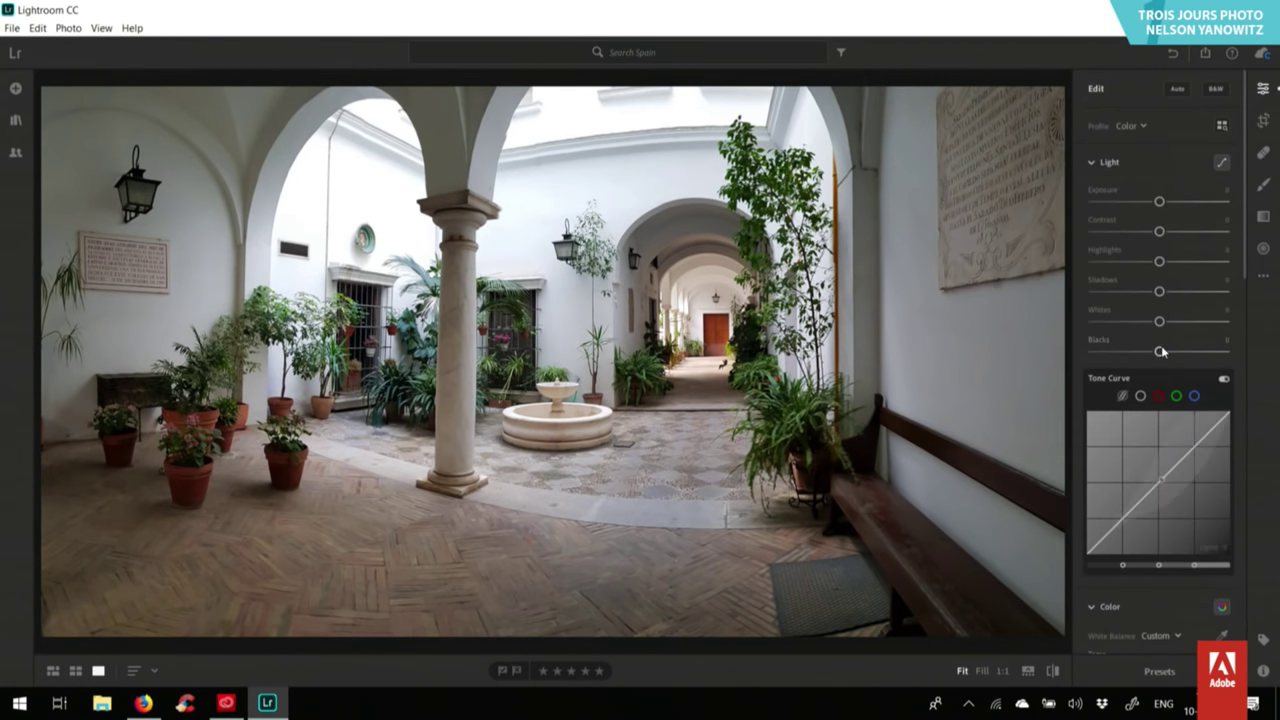
{"action": "left_click_drag", "start_coordinate": [1159, 232], "coordinate": [1165, 354]}
{"action": "scroll", "coordinate": [1165, 380], "scroll_direction": "down", "scroll_amount": 3}
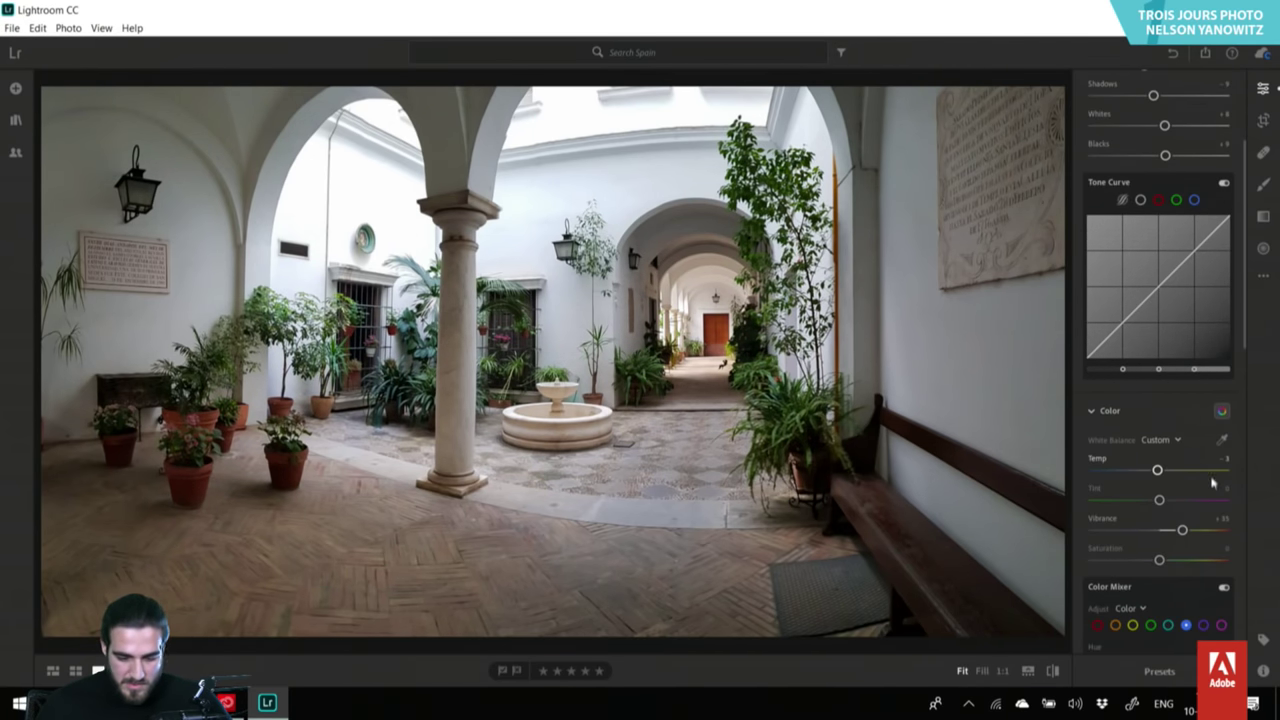
{"action": "scroll", "coordinate": [1105, 515], "scroll_direction": "down", "scroll_amount": 3}
{"action": "scroll", "coordinate": [1107, 509], "scroll_direction": "down", "scroll_amount": 1}
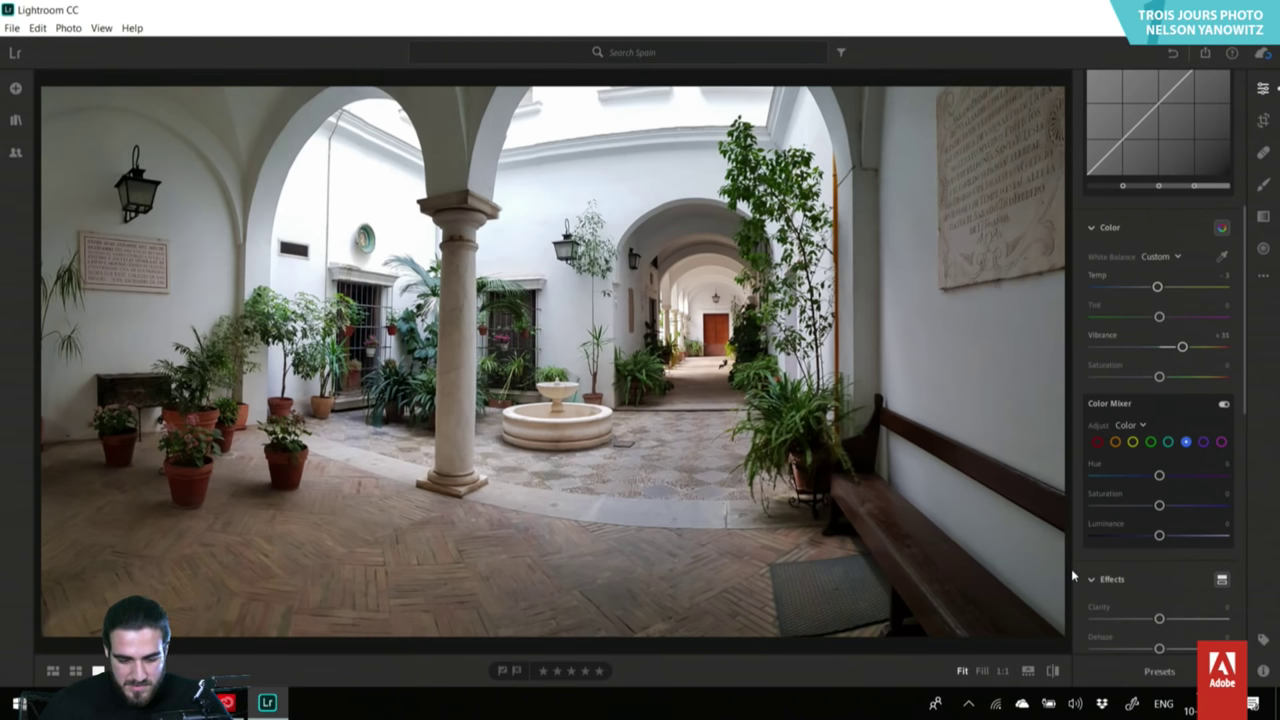
Browse the Greece album as a square grid and open the photo of the white church with the bell tower.
{"action": "left_click", "coordinate": [15, 119]}
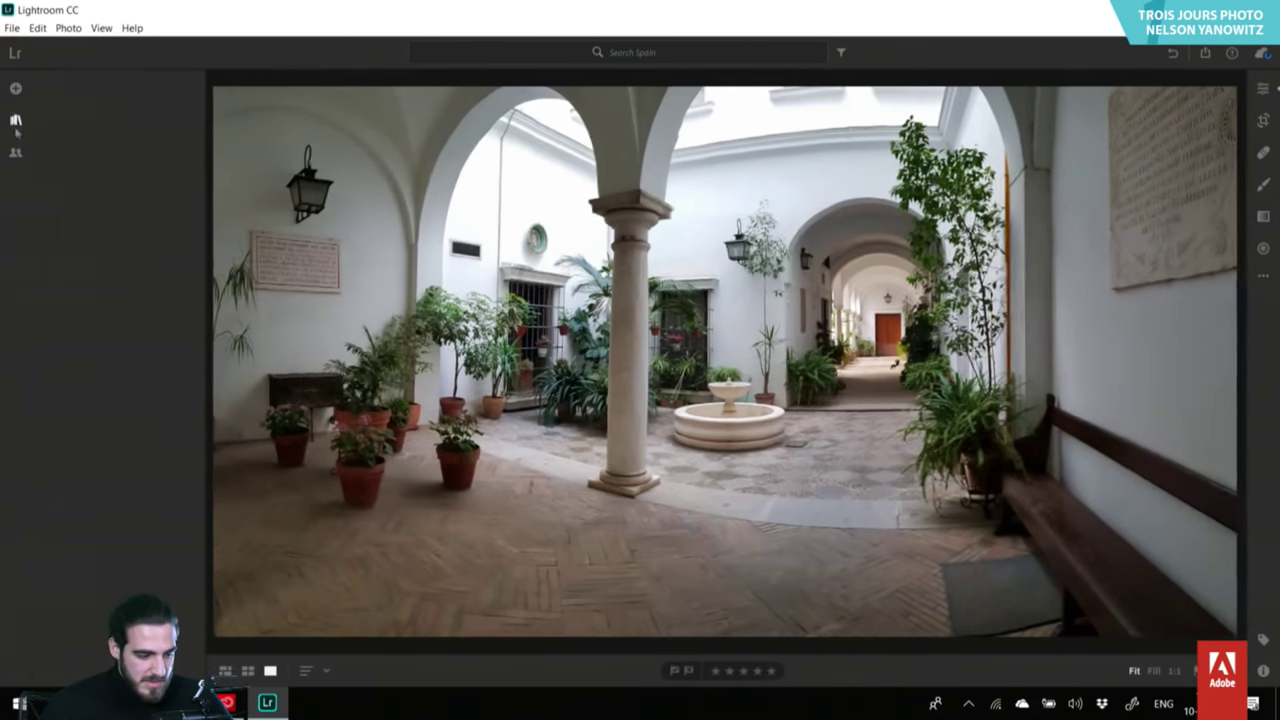
{"action": "left_click", "coordinate": [104, 319]}
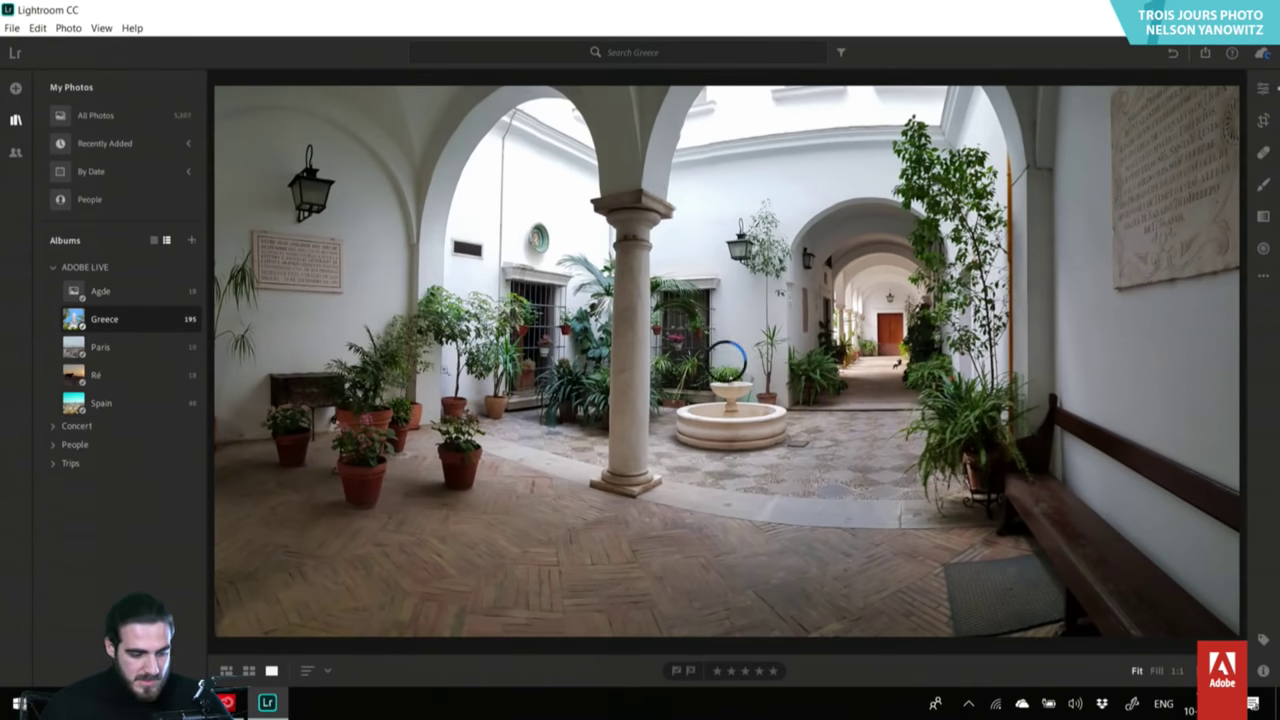
{"action": "left_click", "coordinate": [248, 670]}
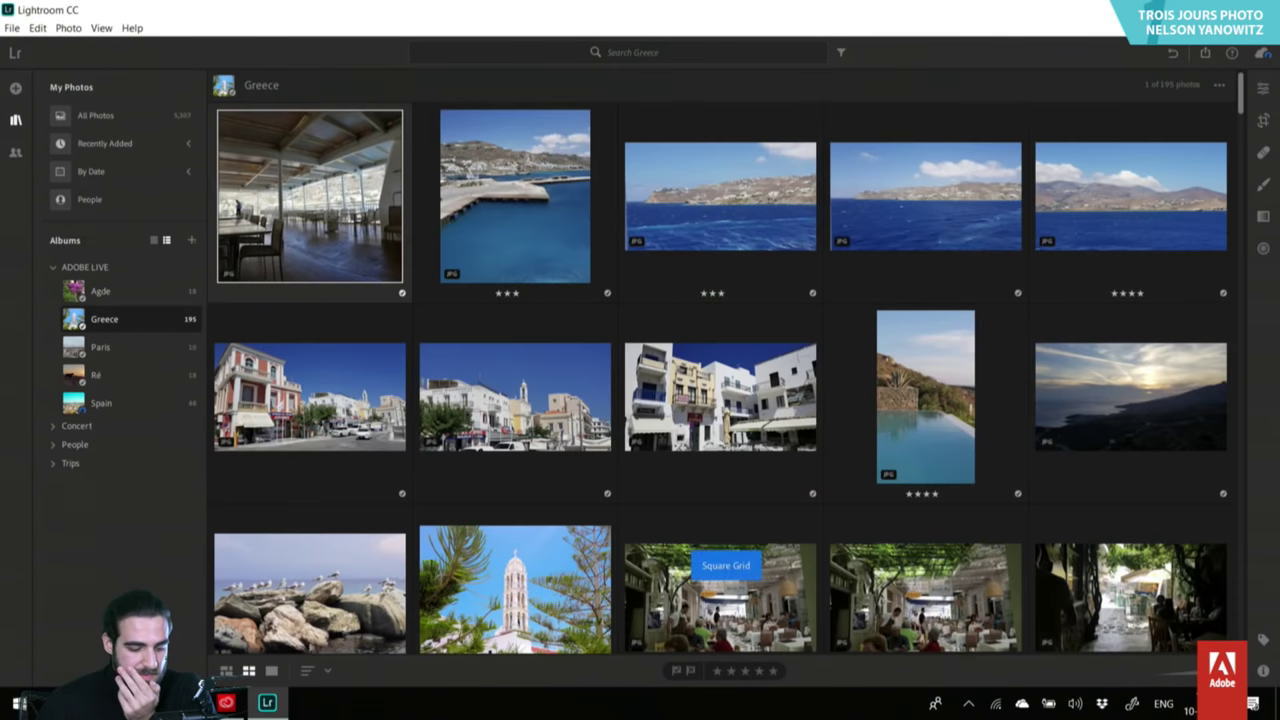
{"action": "scroll", "coordinate": [506, 553], "scroll_direction": "down", "scroll_amount": 20}
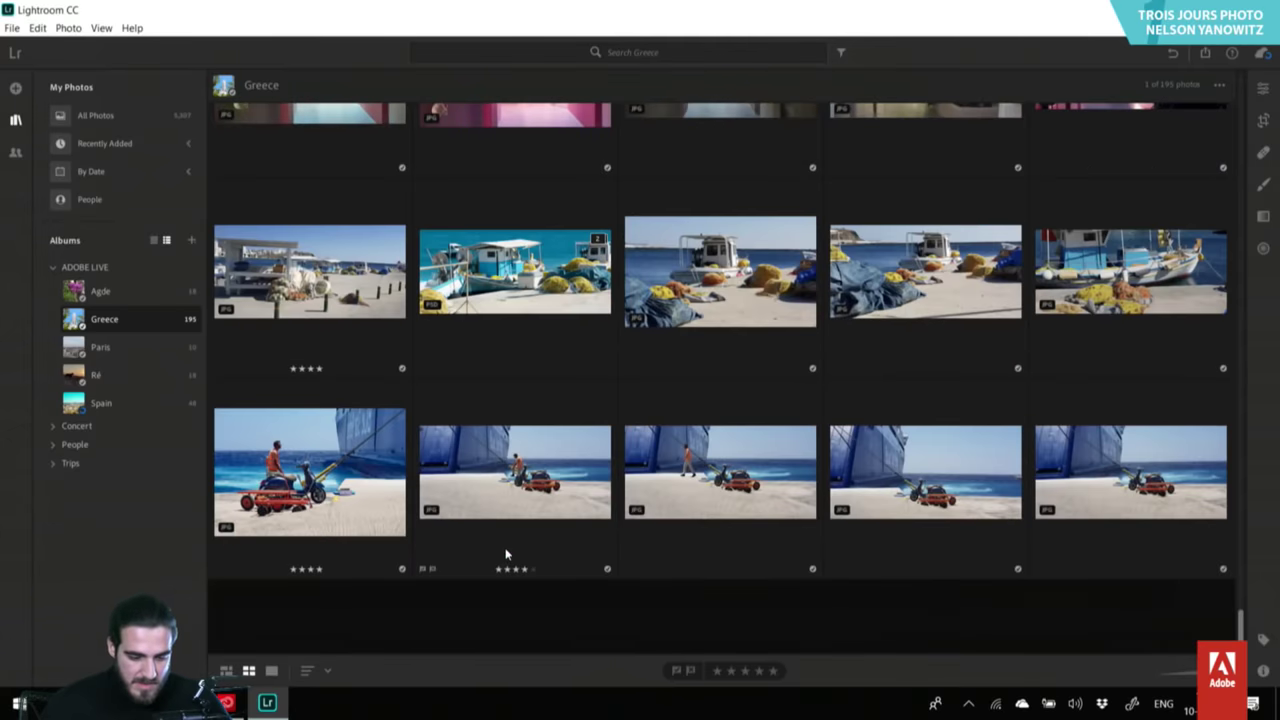
{"action": "scroll", "coordinate": [580, 453], "scroll_direction": "up", "scroll_amount": 10}
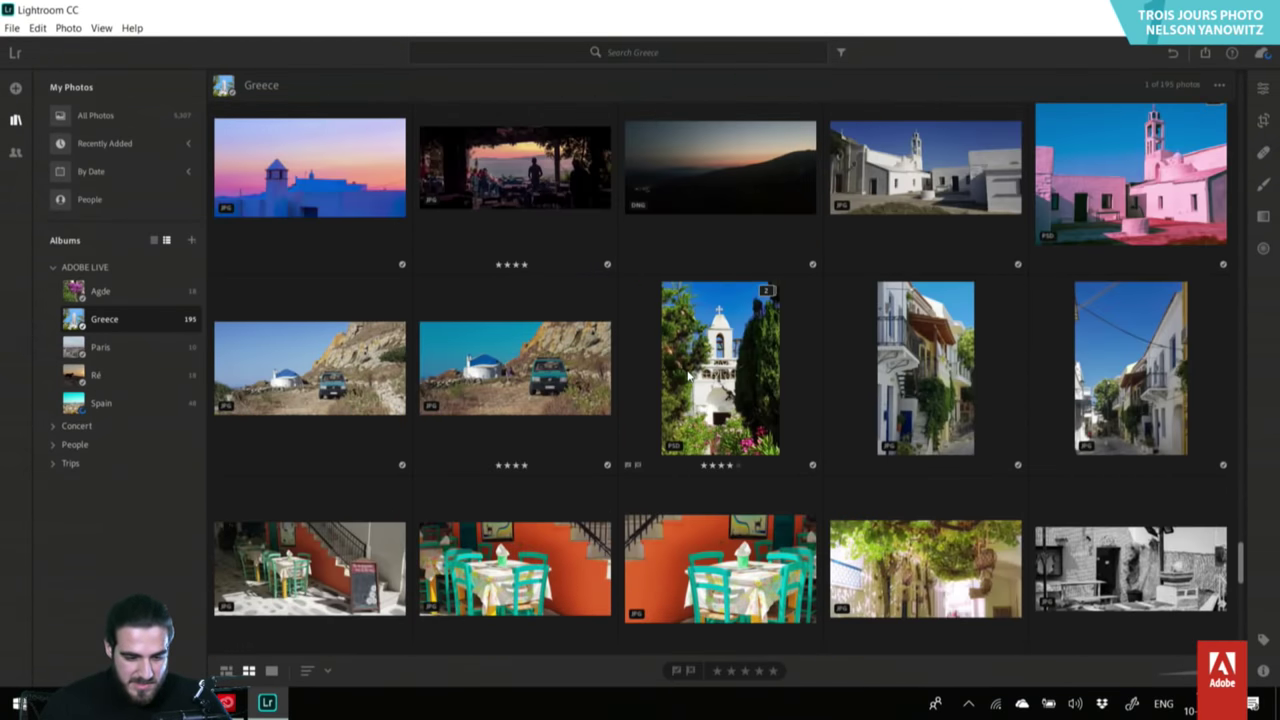
{"action": "double_click", "coordinate": [981, 161]}
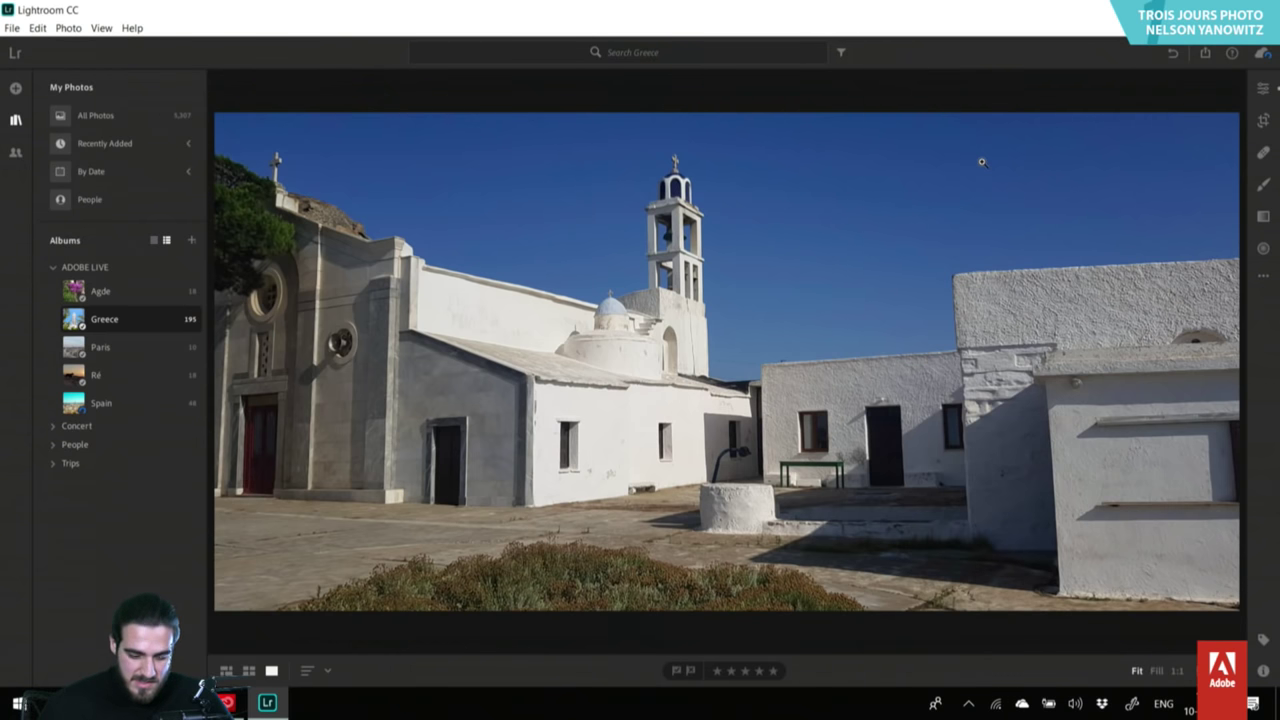
Look over the pink church version and its edit settings, and return to the Greece grid with the white church photo selected.
{"action": "key", "text": "Right"}
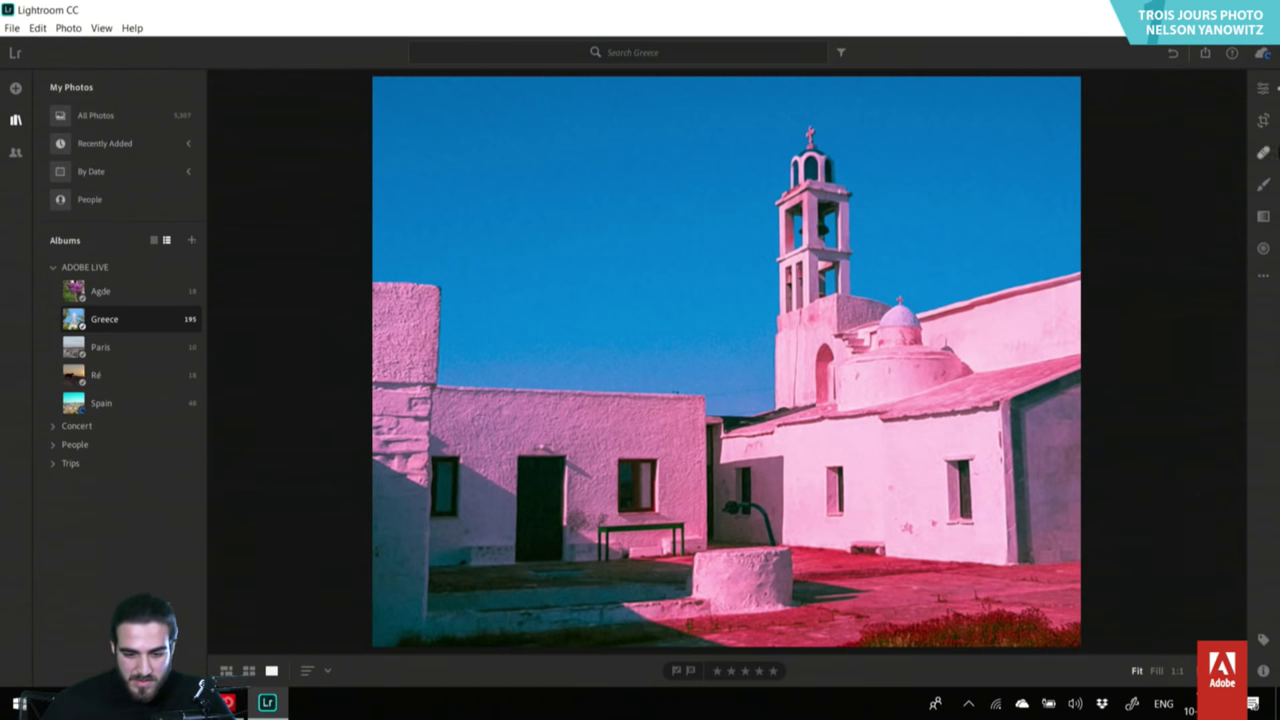
{"action": "left_click", "coordinate": [1263, 88]}
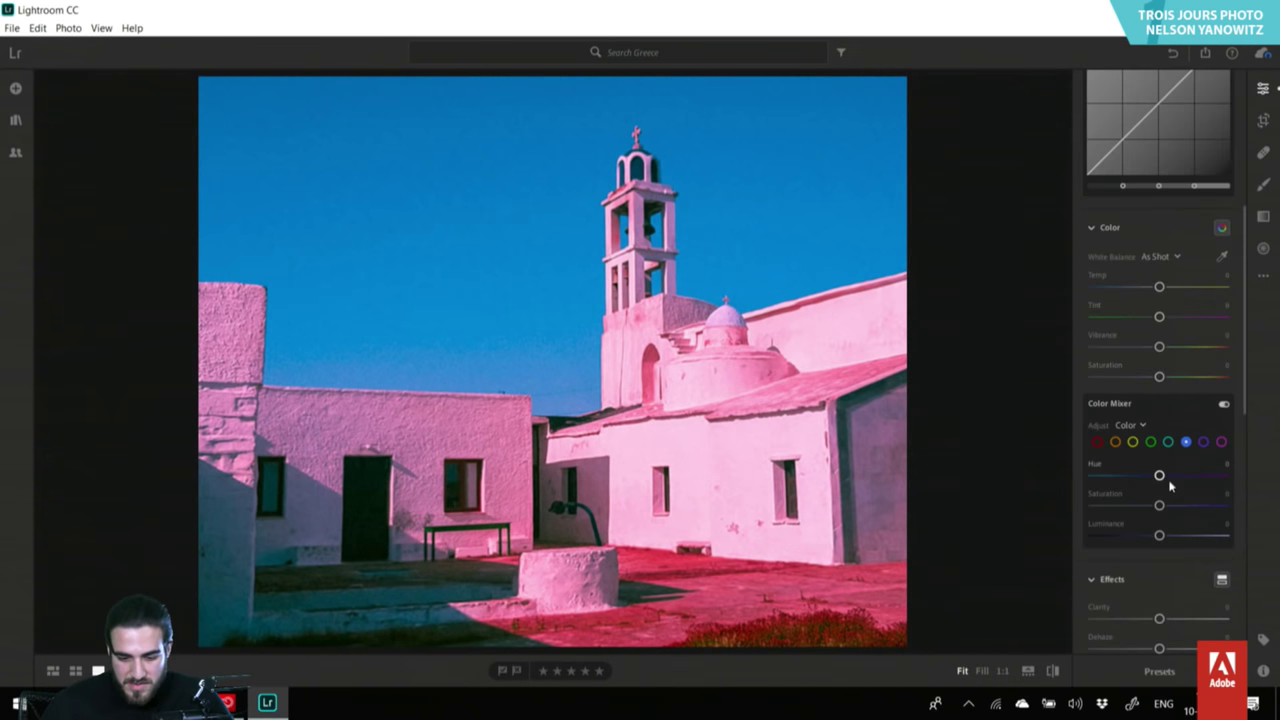
{"action": "scroll", "coordinate": [1166, 486], "scroll_direction": "down", "scroll_amount": 10}
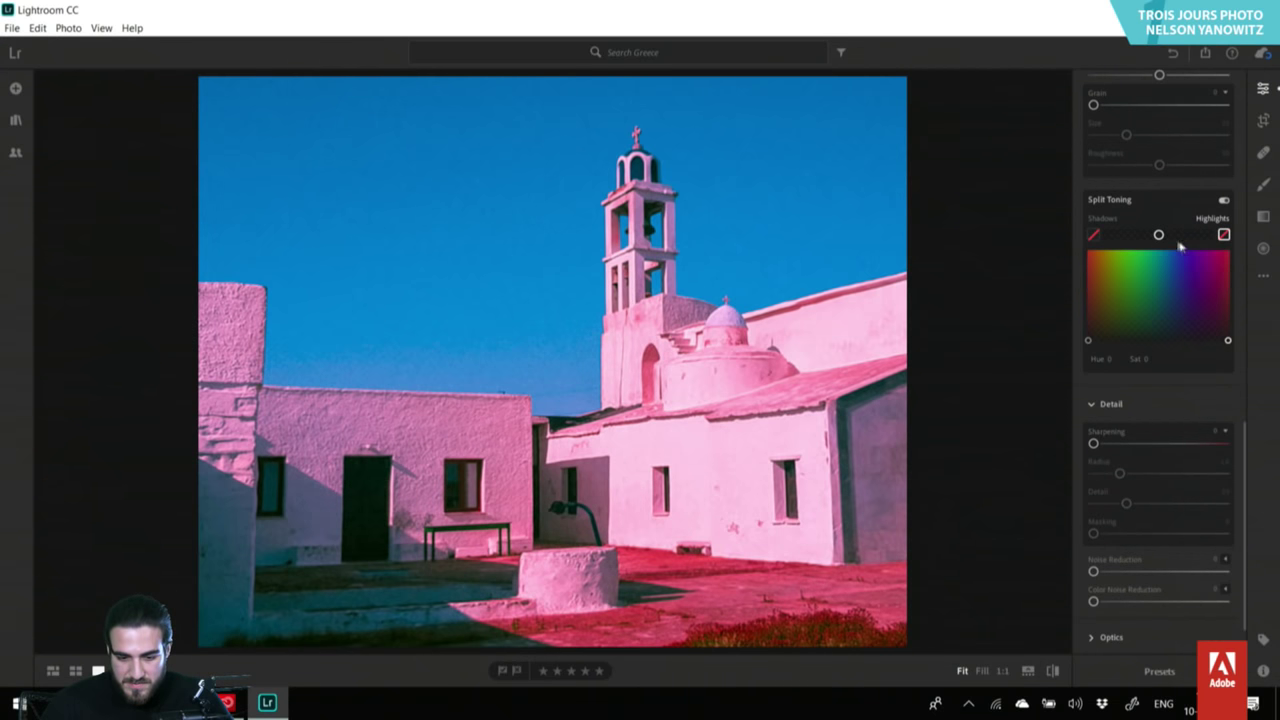
{"action": "scroll", "coordinate": [1191, 410], "scroll_direction": "up", "scroll_amount": 4}
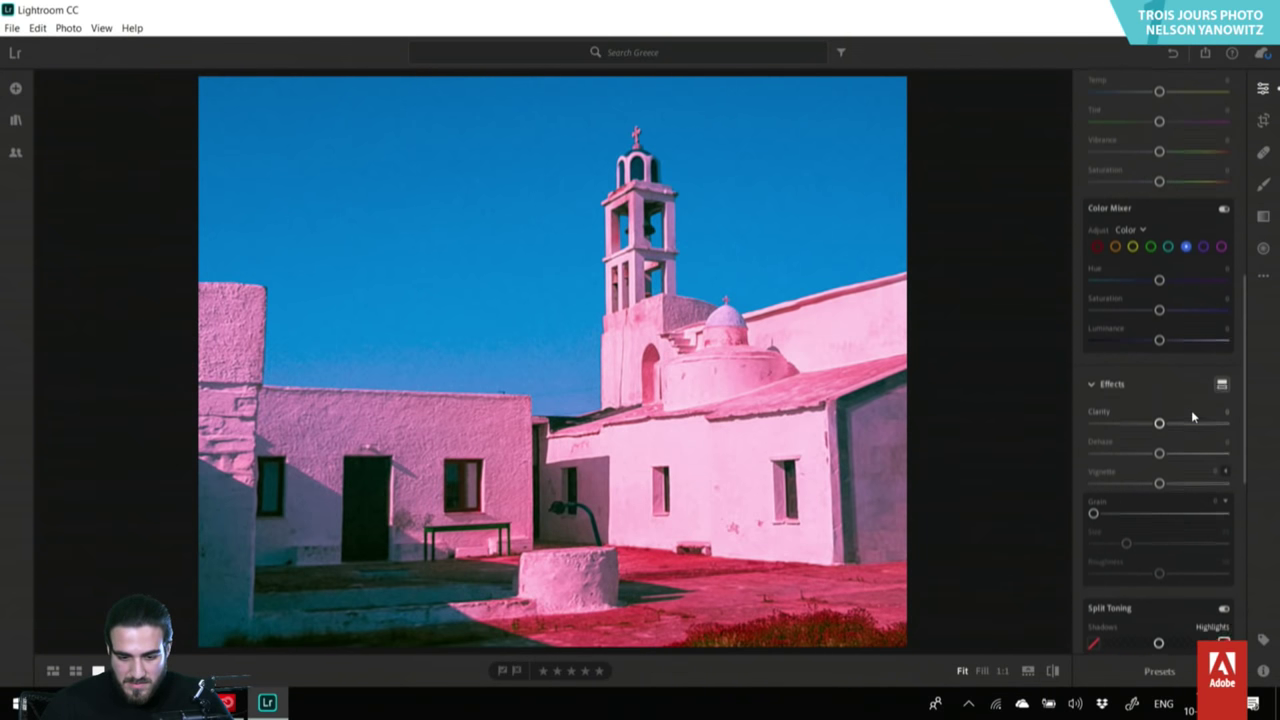
{"action": "left_click", "coordinate": [640, 411]}
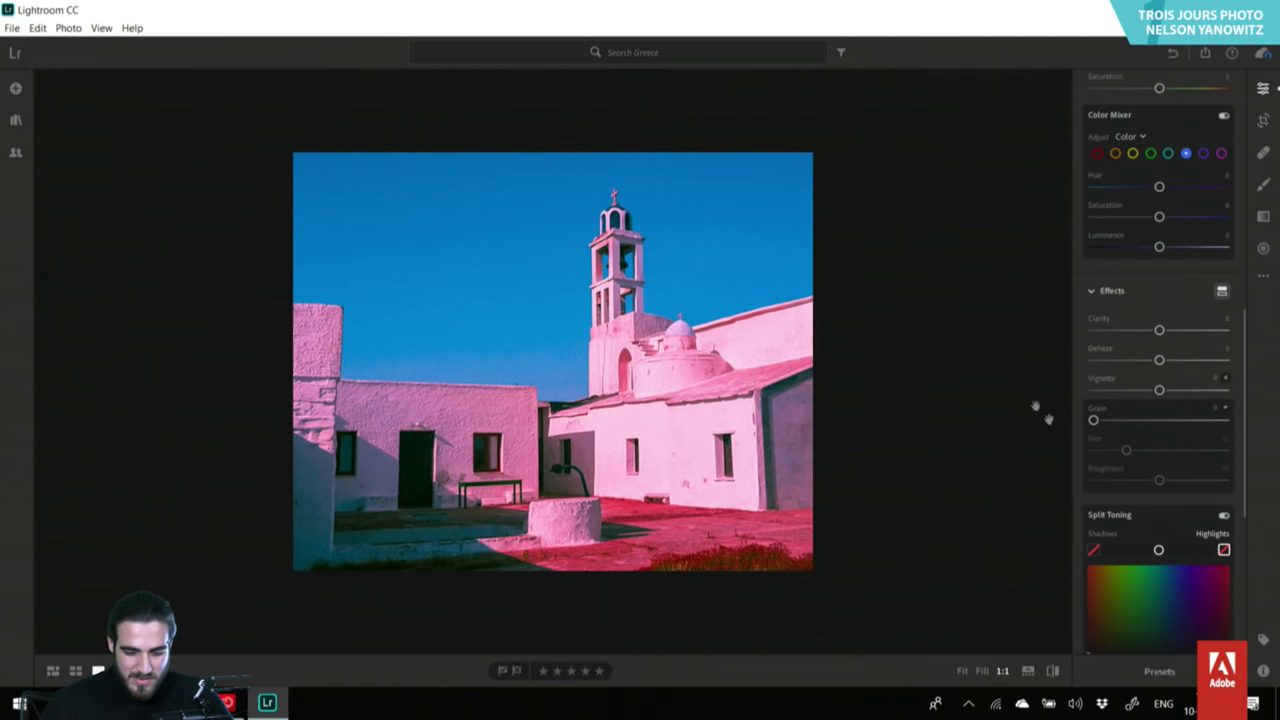
{"action": "left_click", "coordinate": [75, 671]}
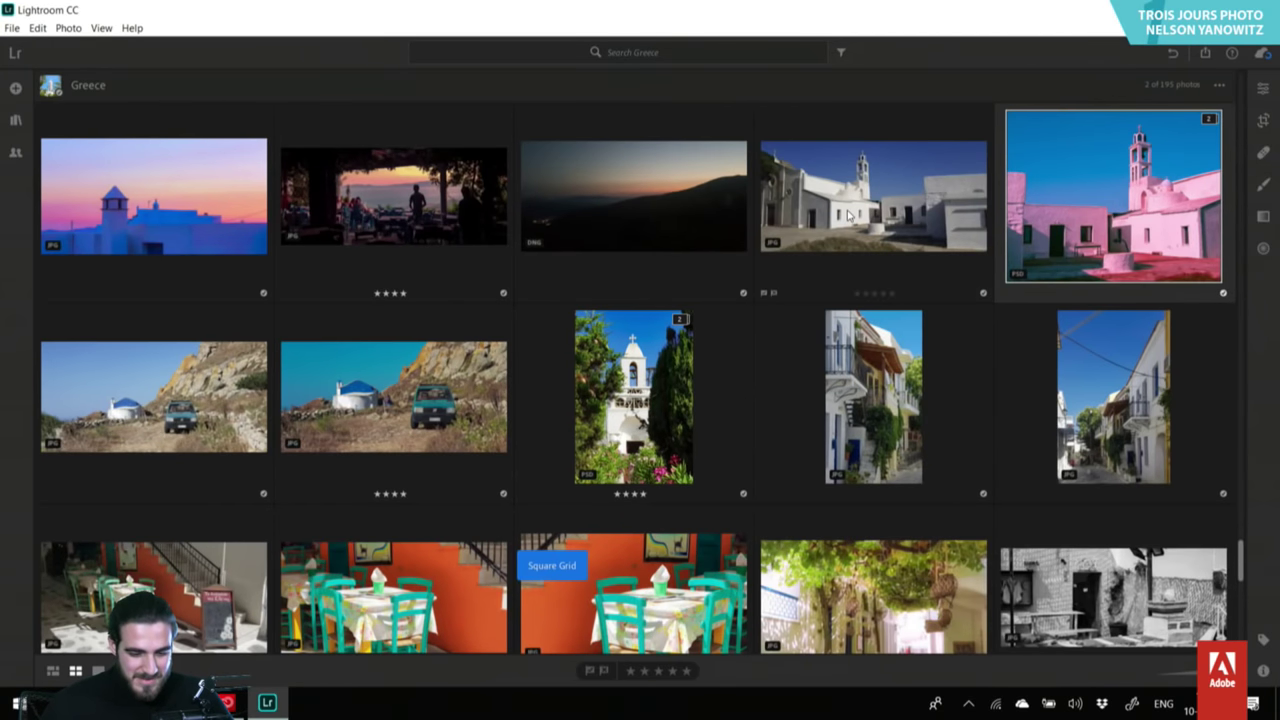
{"action": "key", "text": "Left"}
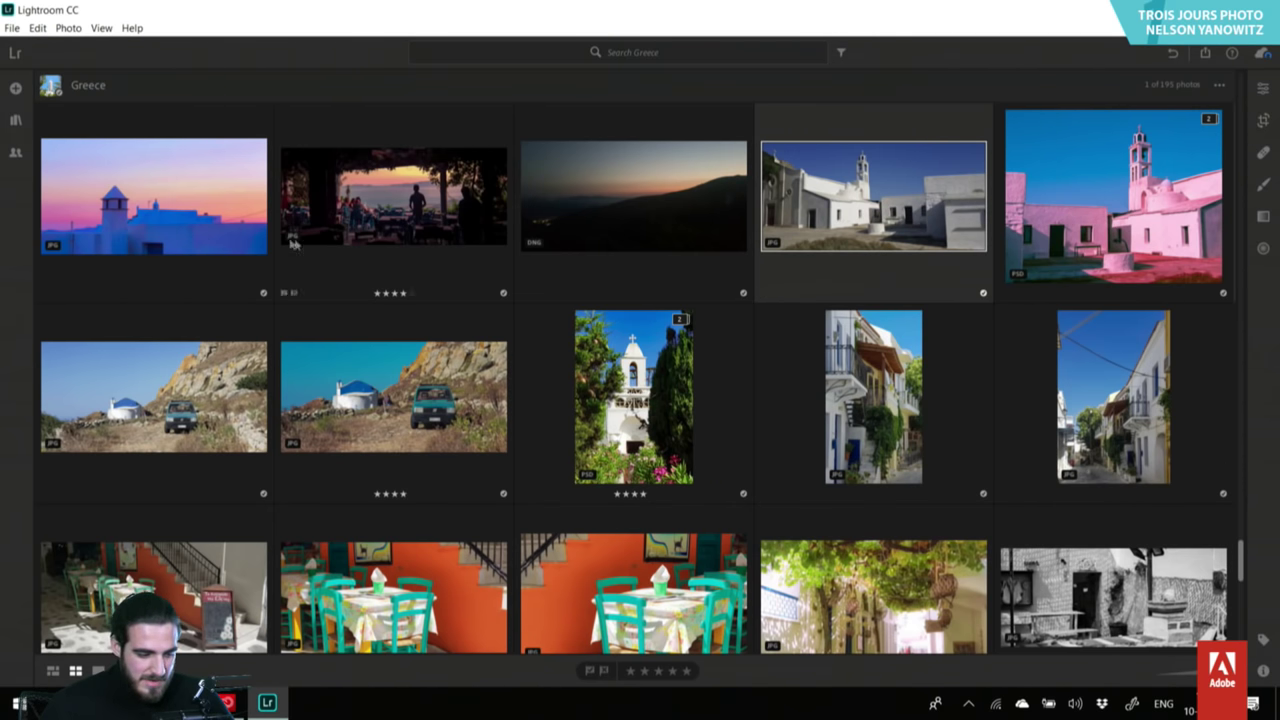
Open the Greek sunset rooftop photo and shift its Split Toning highlights to about Hue 225, Sat 51.
{"action": "double_click", "coordinate": [222, 252]}
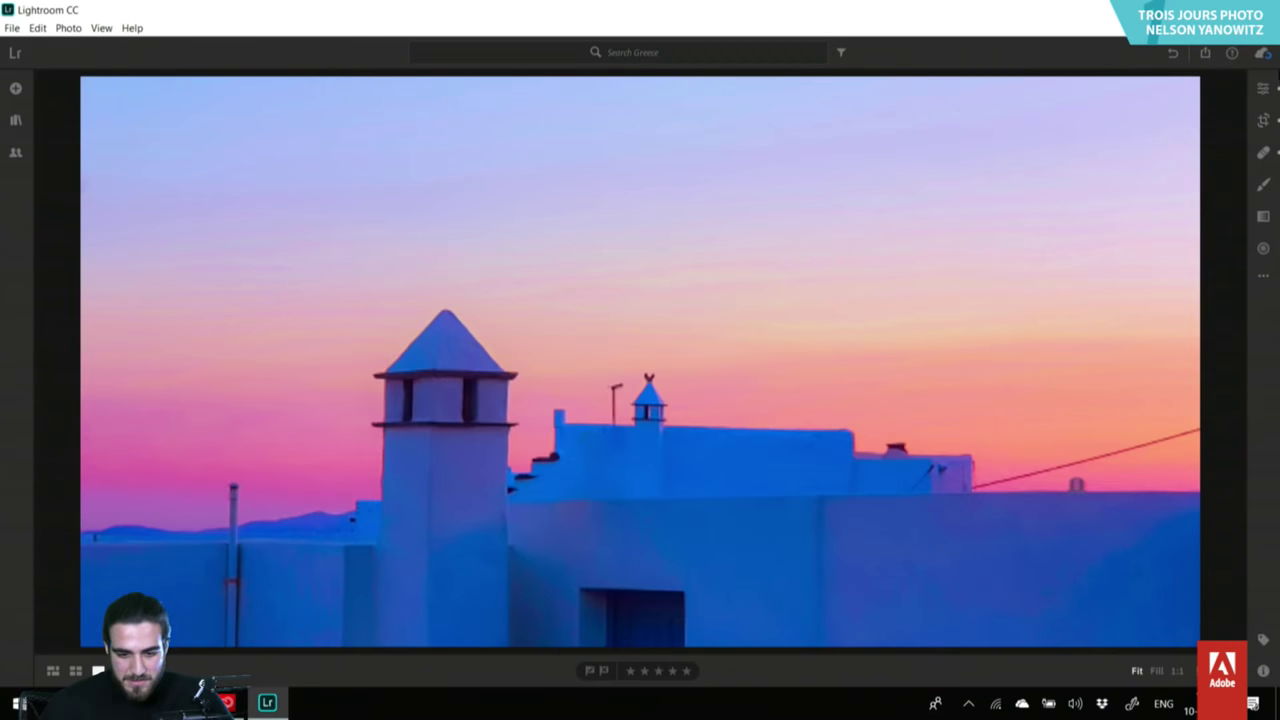
{"action": "left_click", "coordinate": [1263, 88]}
{"action": "scroll", "coordinate": [1138, 482], "scroll_direction": "down", "scroll_amount": 2}
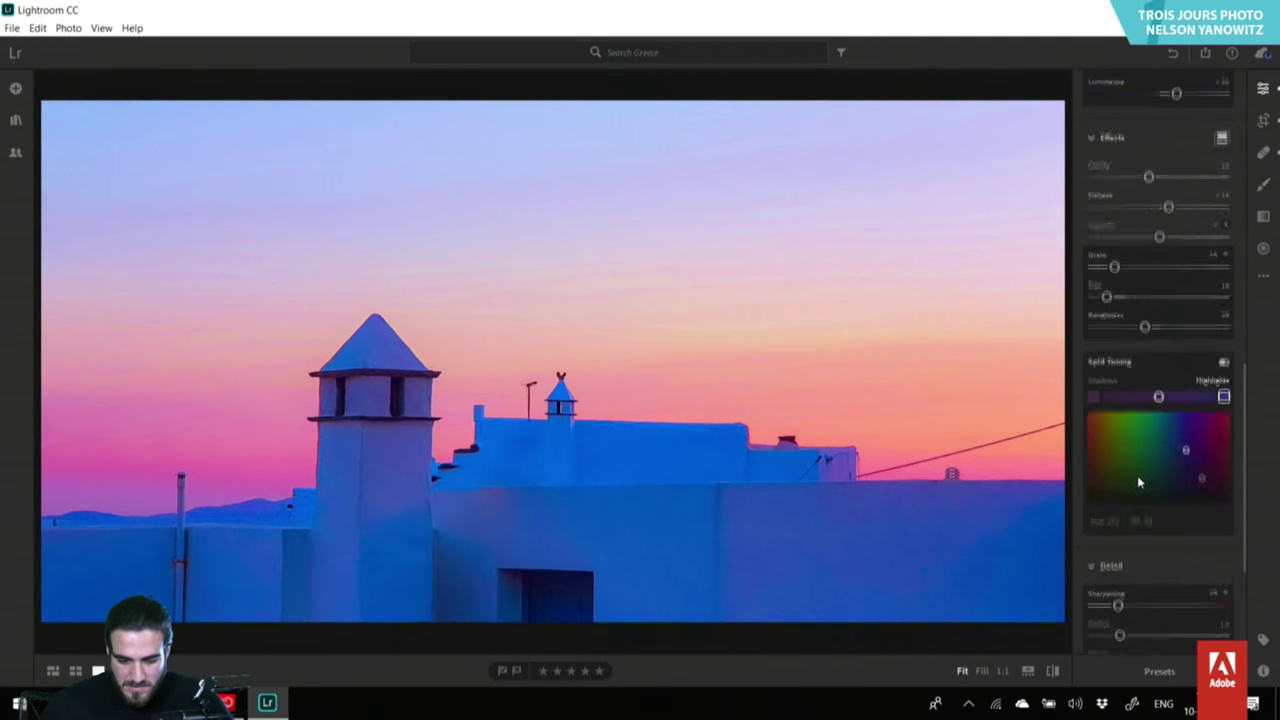
{"action": "mouse_move", "coordinate": [1202, 452]}
{"action": "left_mouse_down"}
{"action": "mouse_move", "coordinate": [1200, 438]}
{"action": "mouse_move", "coordinate": [1188, 448]}
{"action": "mouse_move", "coordinate": [1238, 526]}
{"action": "mouse_move", "coordinate": [1212, 462]}
{"action": "mouse_move", "coordinate": [1123, 437]}
{"action": "mouse_move", "coordinate": [1102, 471]}
{"action": "mouse_move", "coordinate": [1174, 429]}
{"action": "mouse_move", "coordinate": [1191, 443]}
{"action": "mouse_move", "coordinate": [1176, 453]}
{"action": "left_mouse_up"}
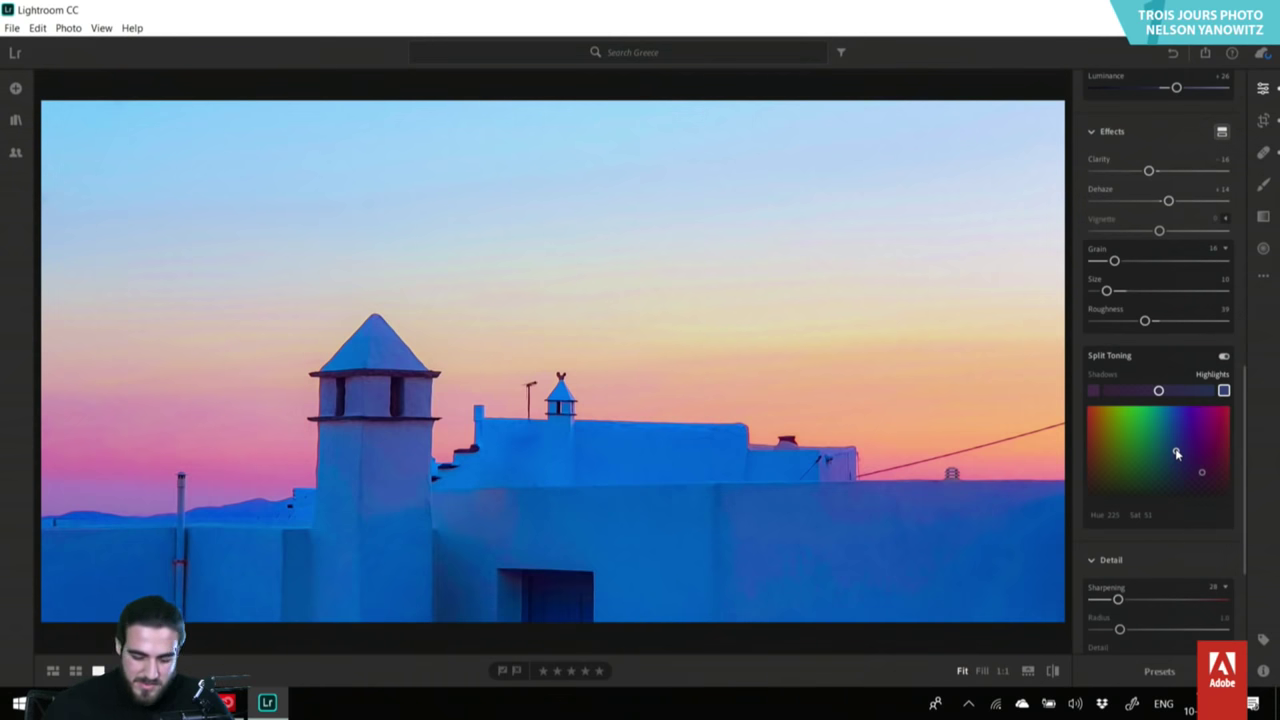
Switch to the Spain album and browse its photos as a square grid.
{"action": "left_click", "coordinate": [15, 126]}
{"action": "left_click", "coordinate": [132, 411]}
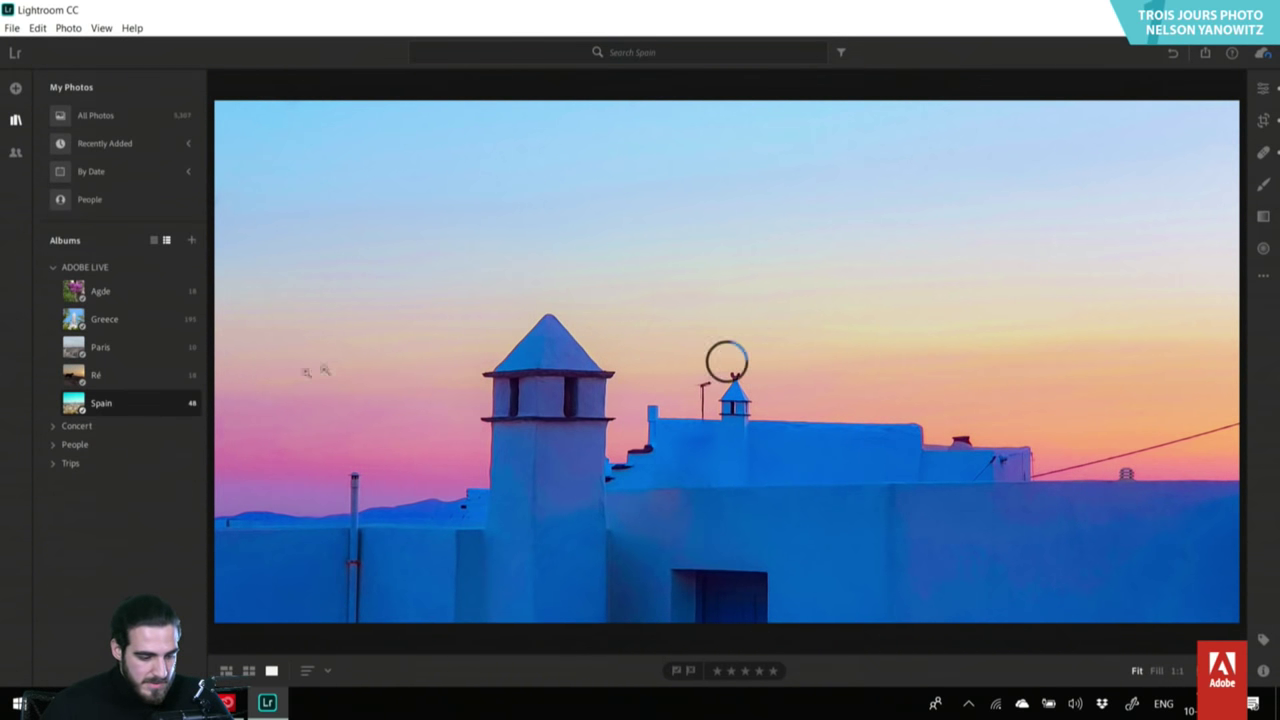
{"action": "key", "text": "Right"}
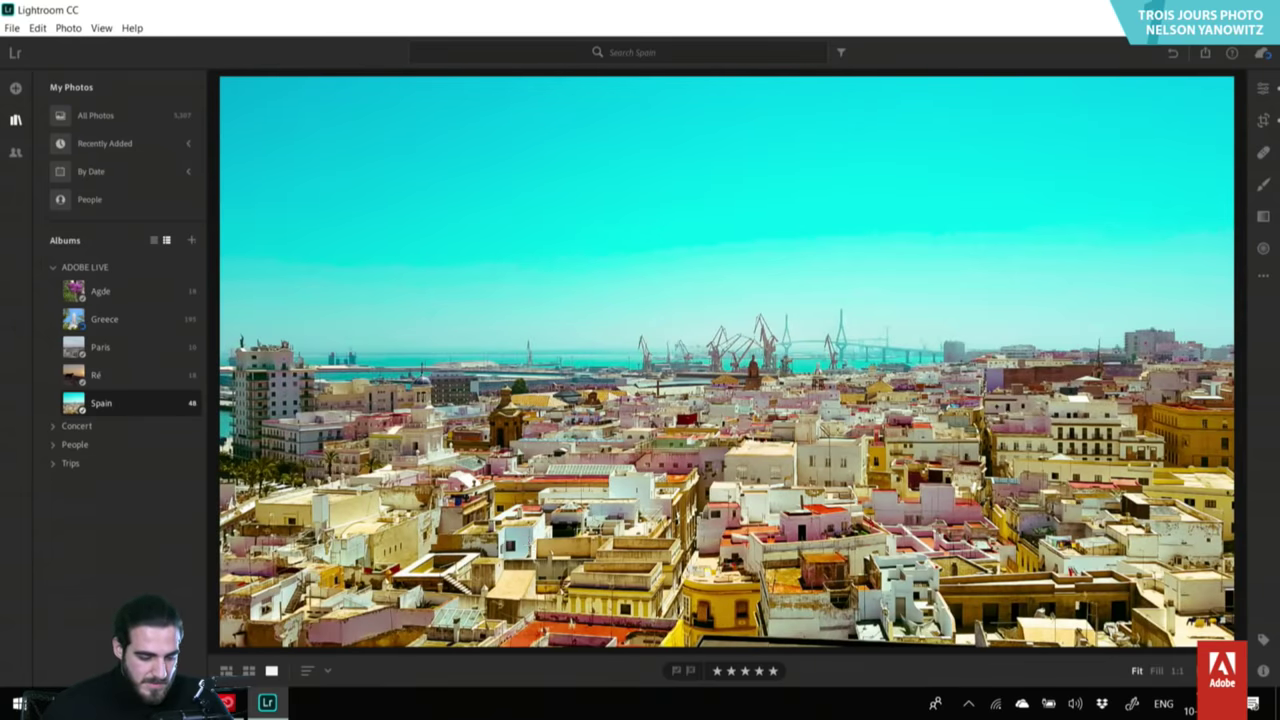
{"action": "key", "text": "Right"}
{"action": "left_click", "coordinate": [252, 672]}
{"action": "scroll", "coordinate": [484, 518], "scroll_direction": "down", "scroll_amount": 10}
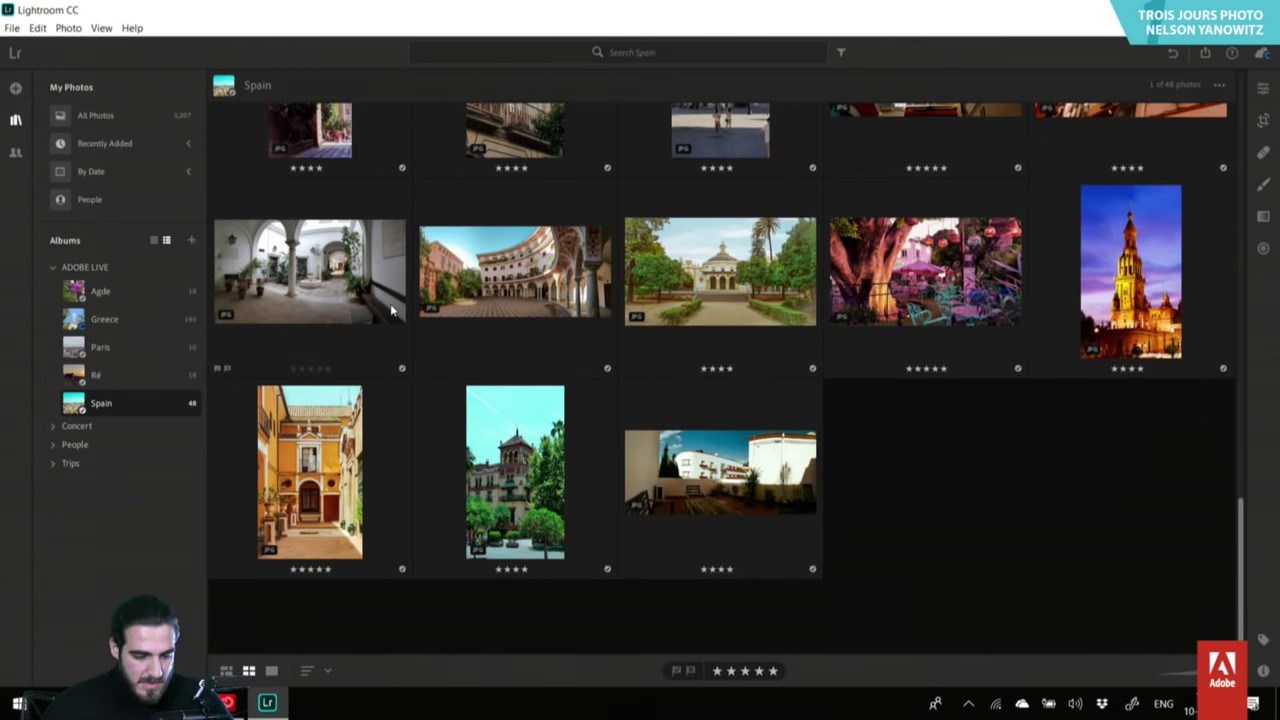
{"action": "scroll", "coordinate": [390, 305], "scroll_direction": "up", "scroll_amount": 8}
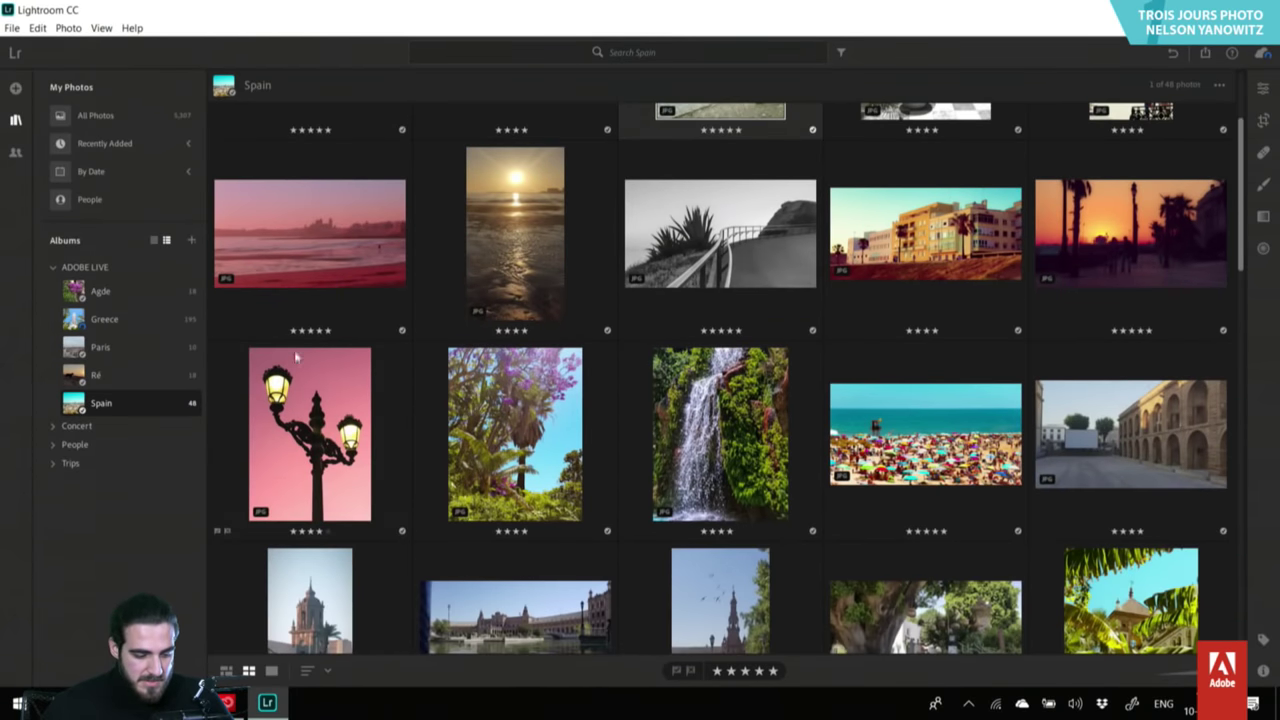
Open the pink-sky street lamp photo, compare it with its original, and return to the Spain grid.
{"action": "double_click", "coordinate": [318, 425]}
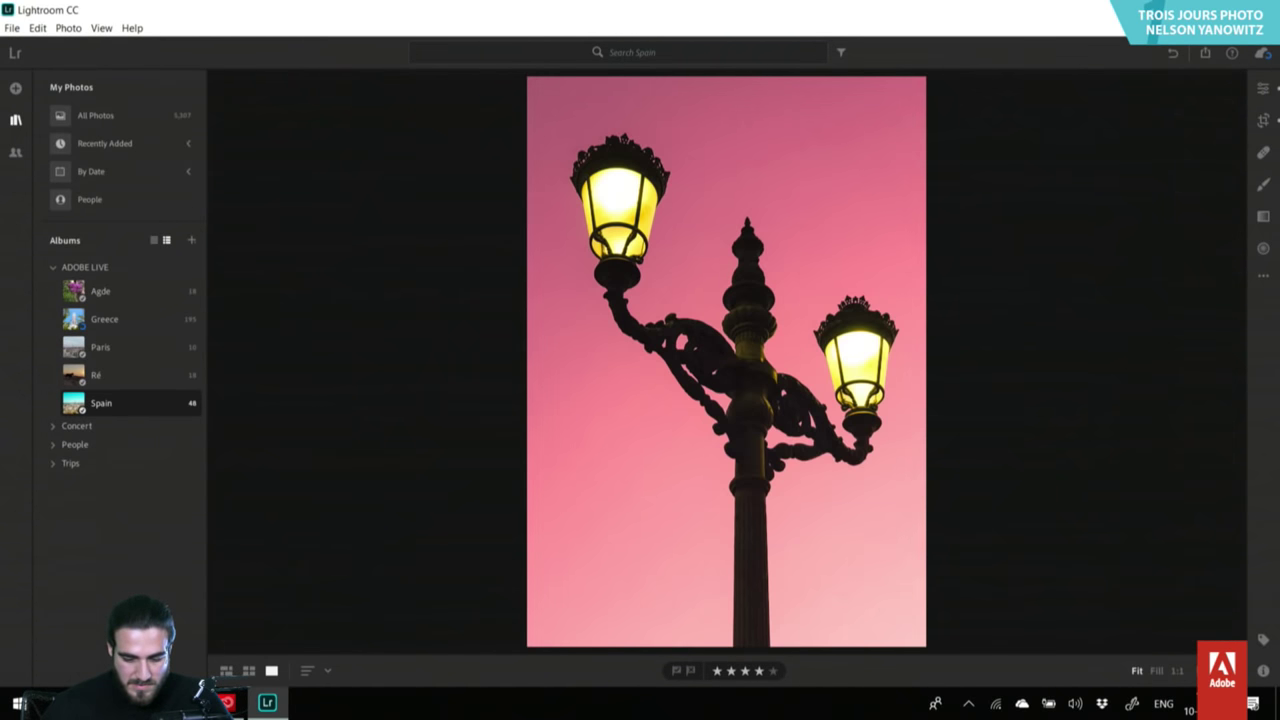
{"action": "key", "text": "backslash"}
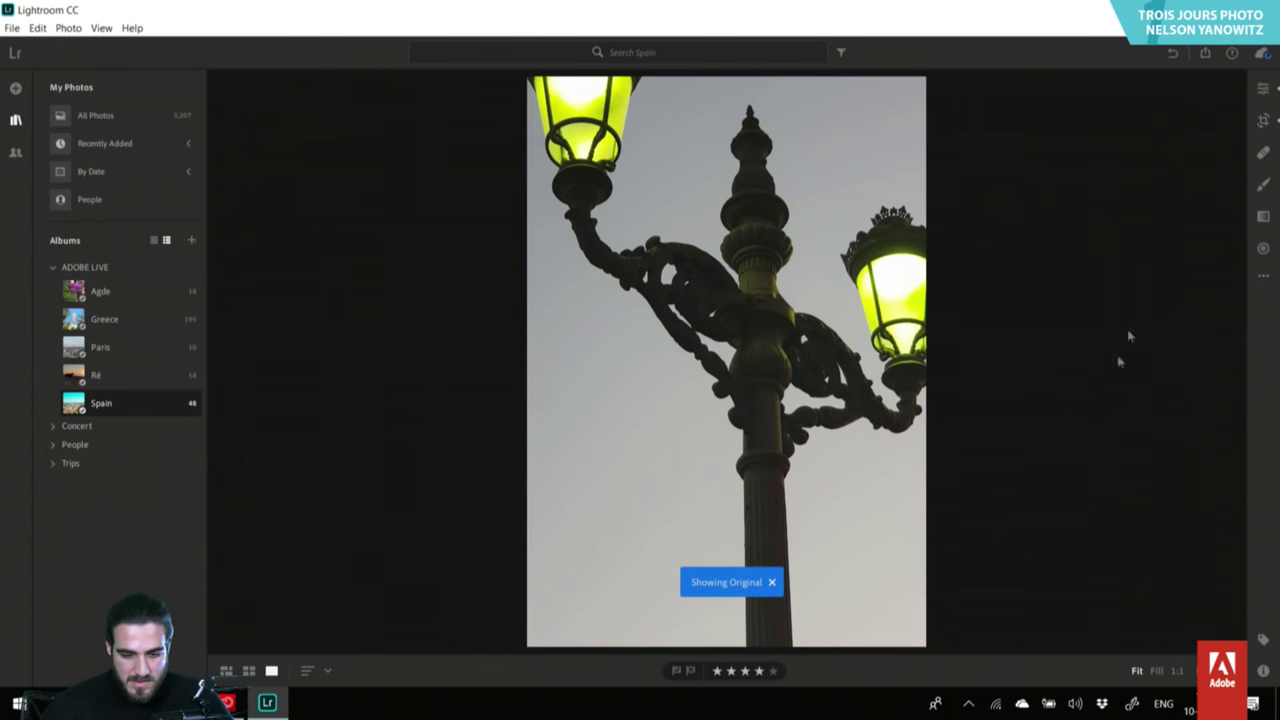
{"action": "key", "text": "backslash"}
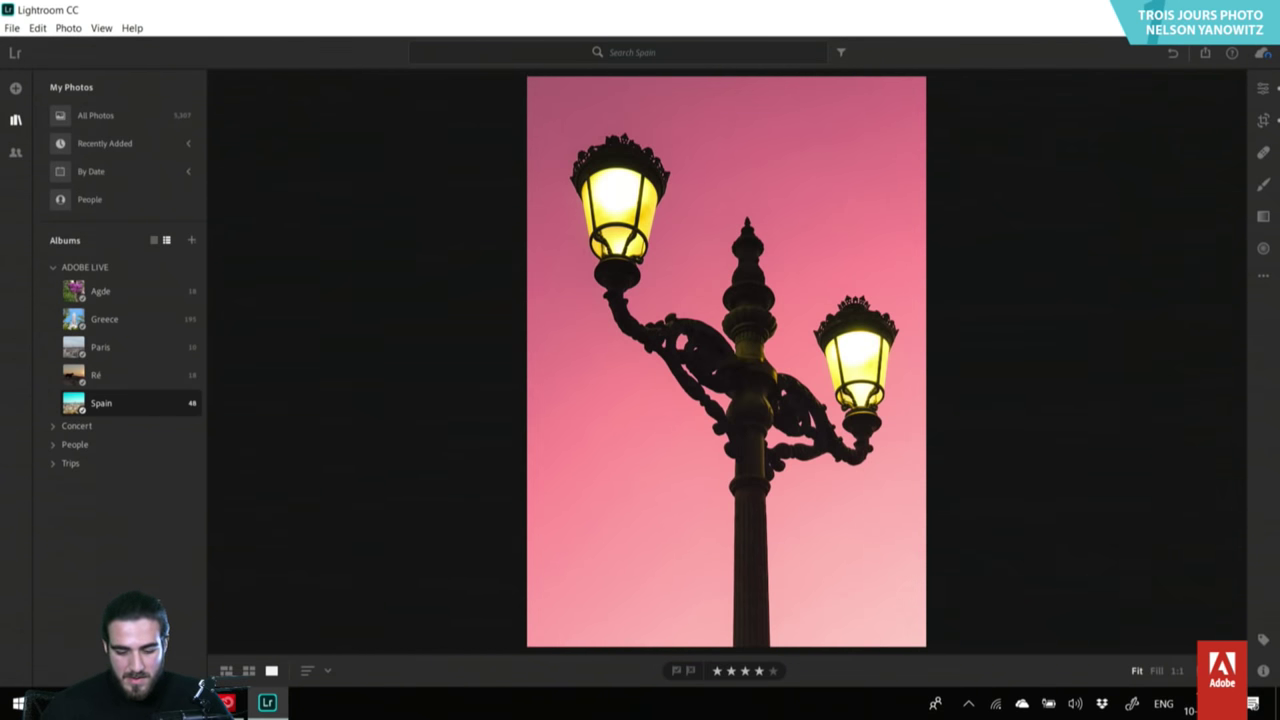
{"action": "key", "text": "backslash"}
{"action": "key", "text": "backslash"}
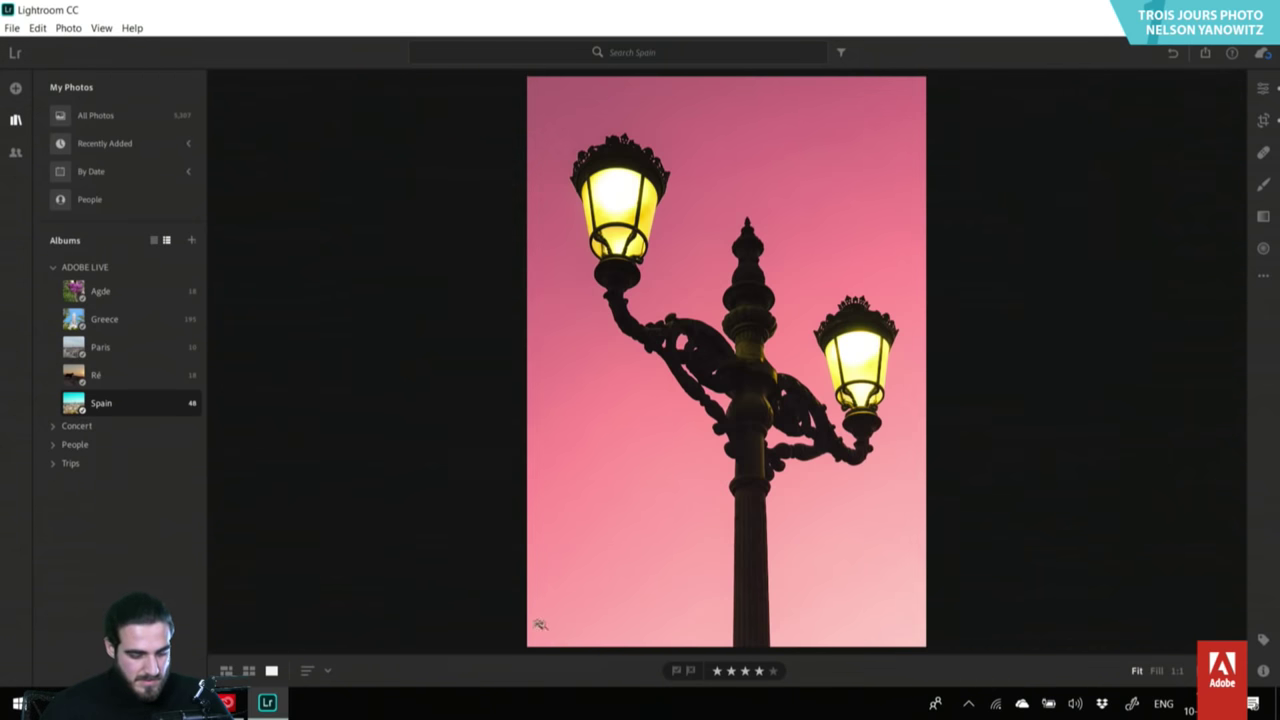
{"action": "left_click", "coordinate": [248, 670]}
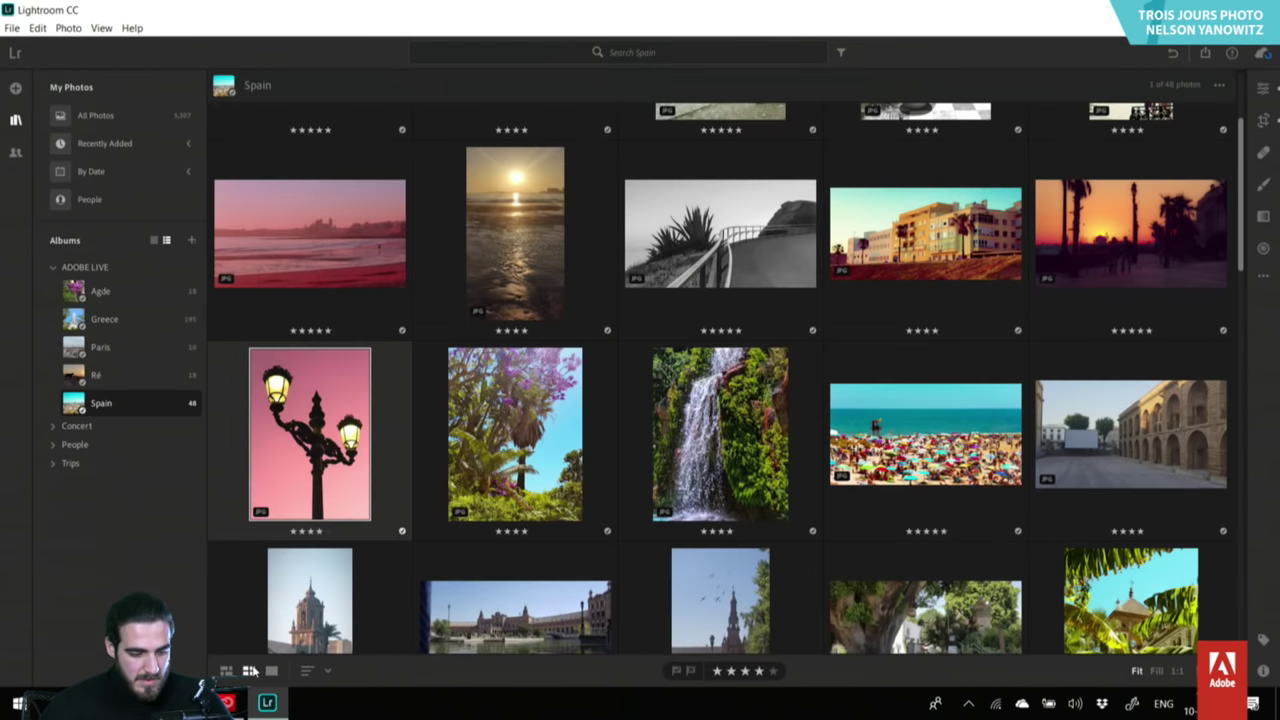
Compare the pink beach photo with its original and return to the Spain grid.
{"action": "double_click", "coordinate": [302, 272]}
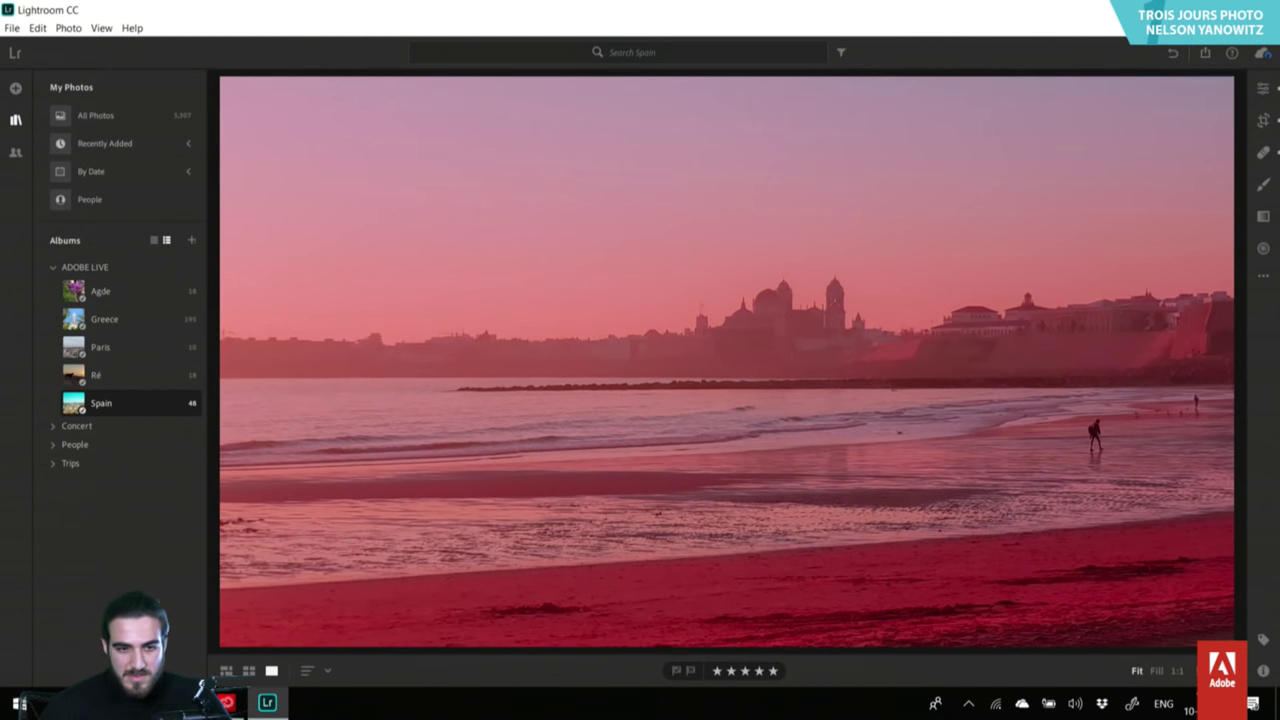
{"action": "key", "text": "backslash"}
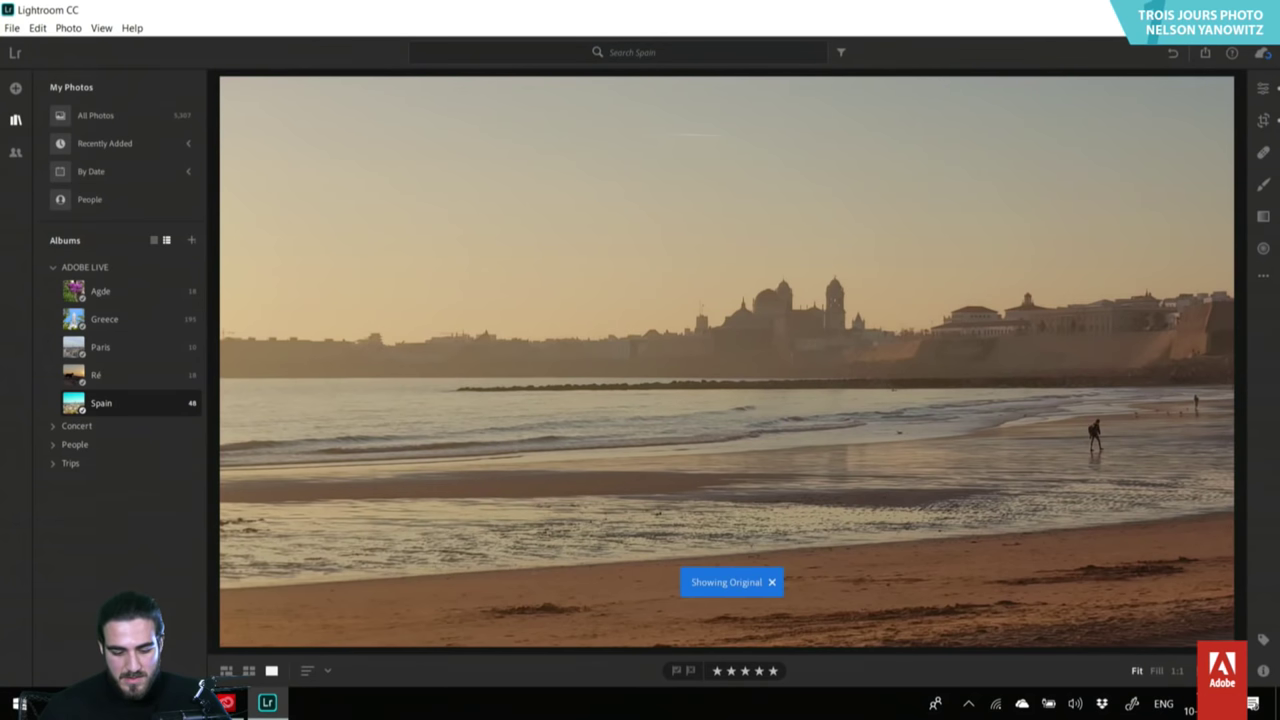
{"action": "key", "text": "backslash"}
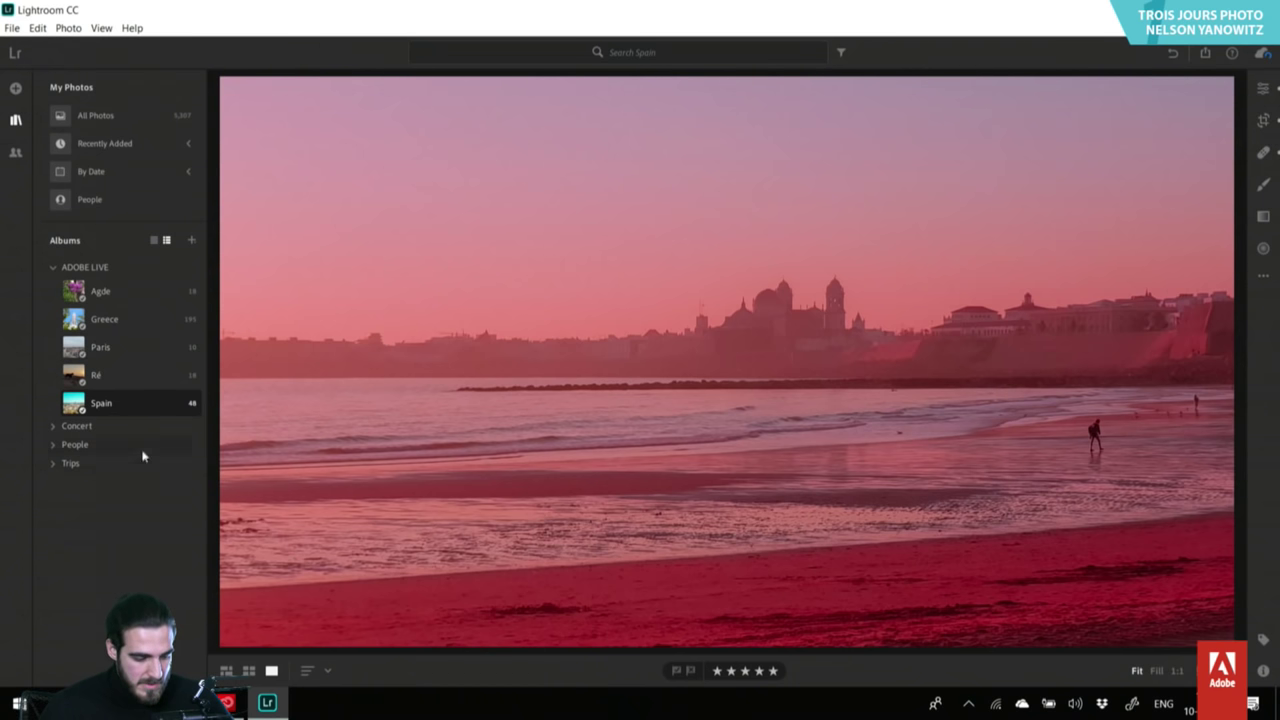
{"action": "left_click", "coordinate": [249, 670]}
Open the patio photo with the fountain and red door, and raise its Clarity slightly.
{"action": "scroll", "coordinate": [450, 560], "scroll_direction": "down", "scroll_amount": 10}
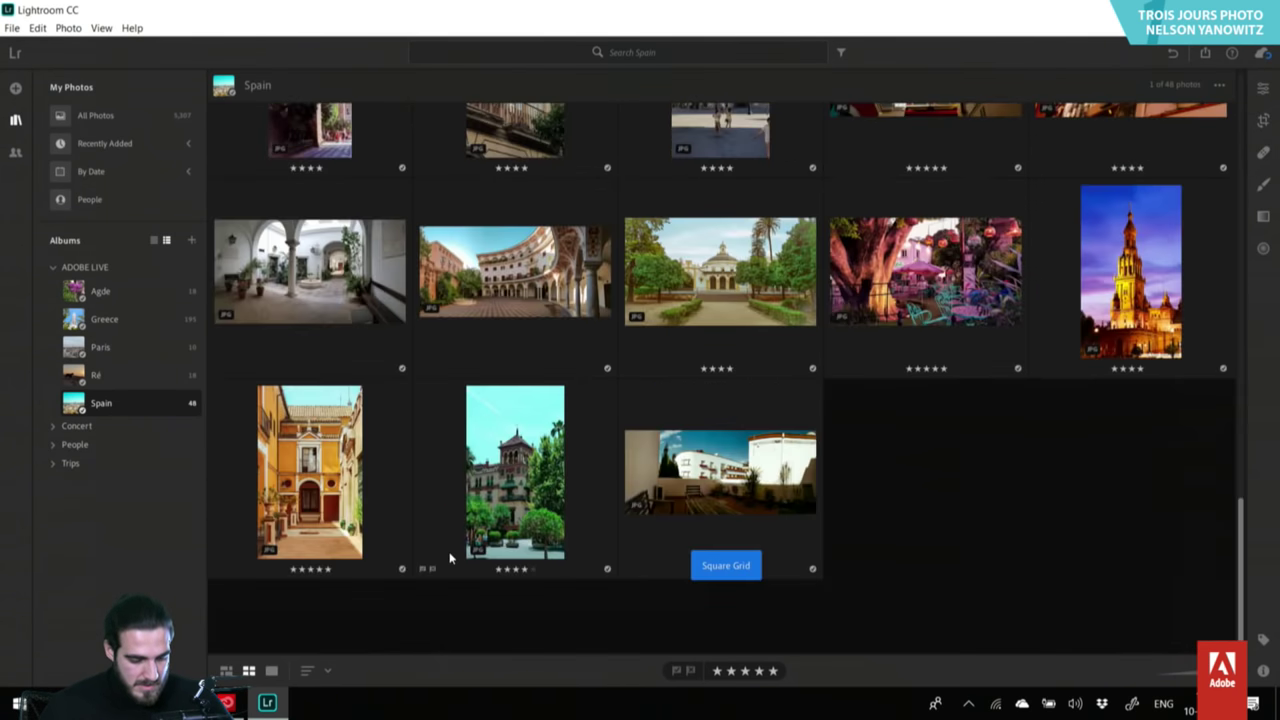
{"action": "double_click", "coordinate": [364, 248]}
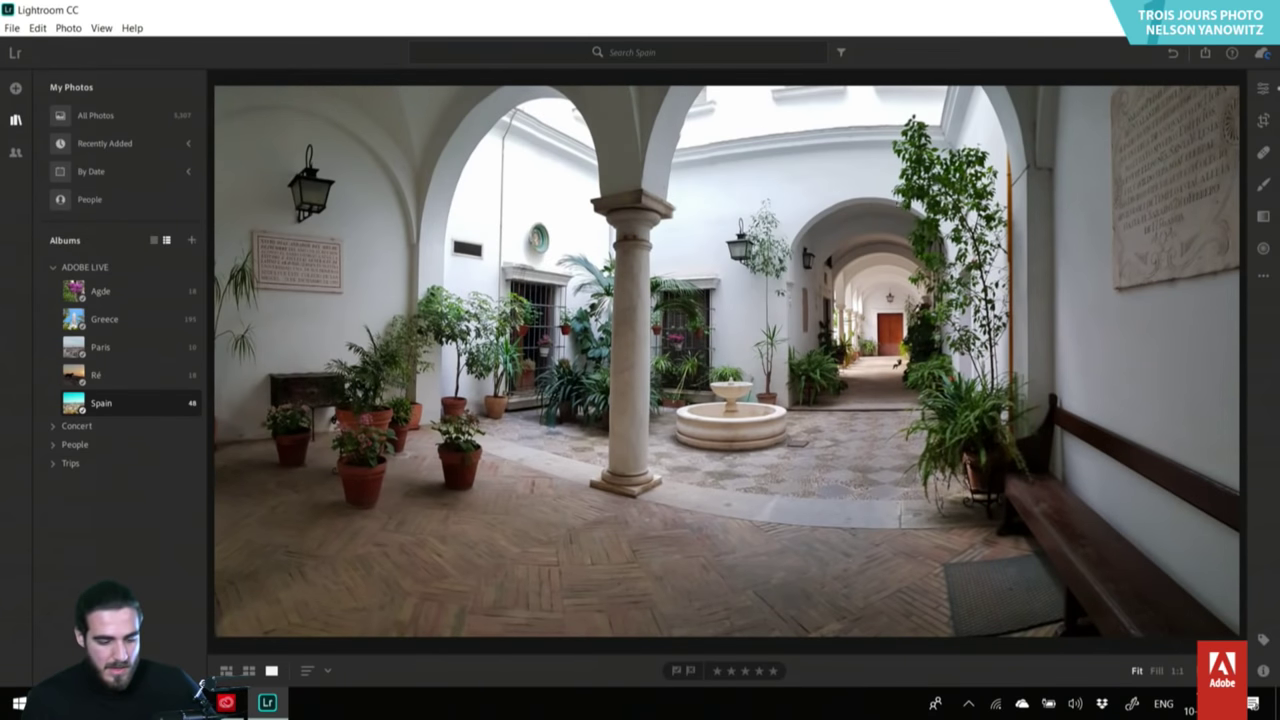
{"action": "left_click", "coordinate": [1257, 89]}
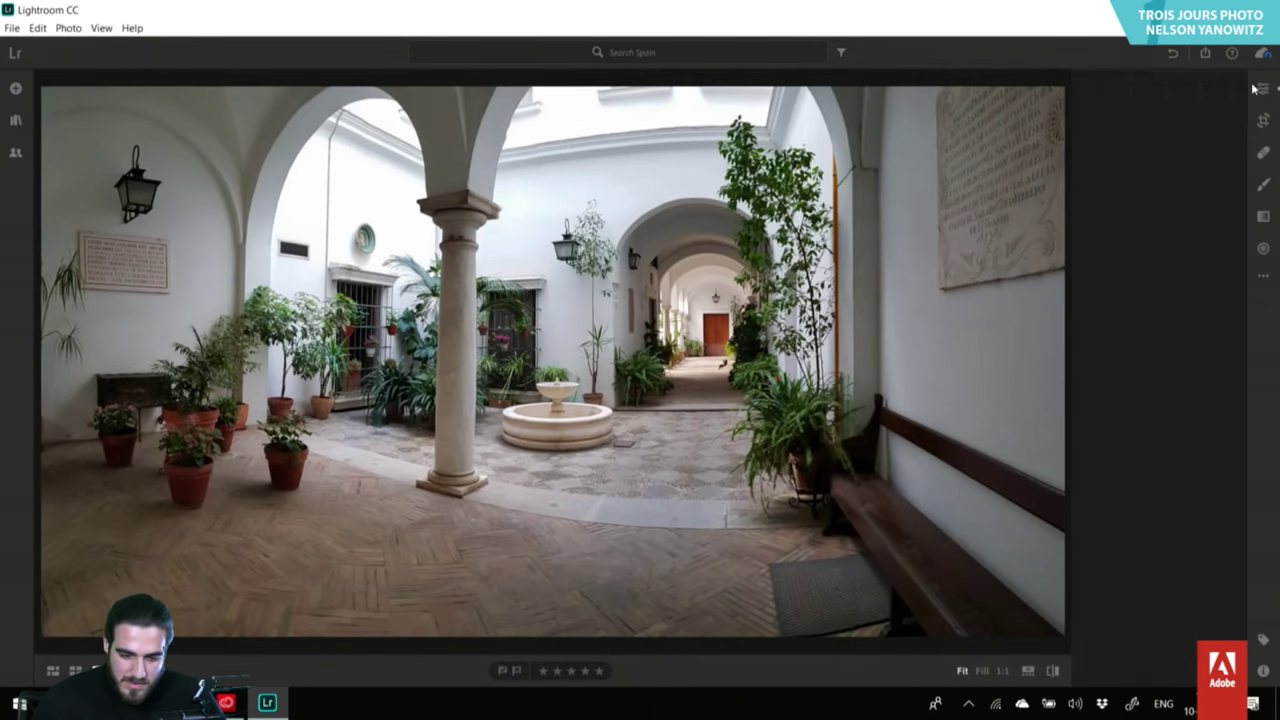
{"action": "left_click", "coordinate": [1257, 89]}
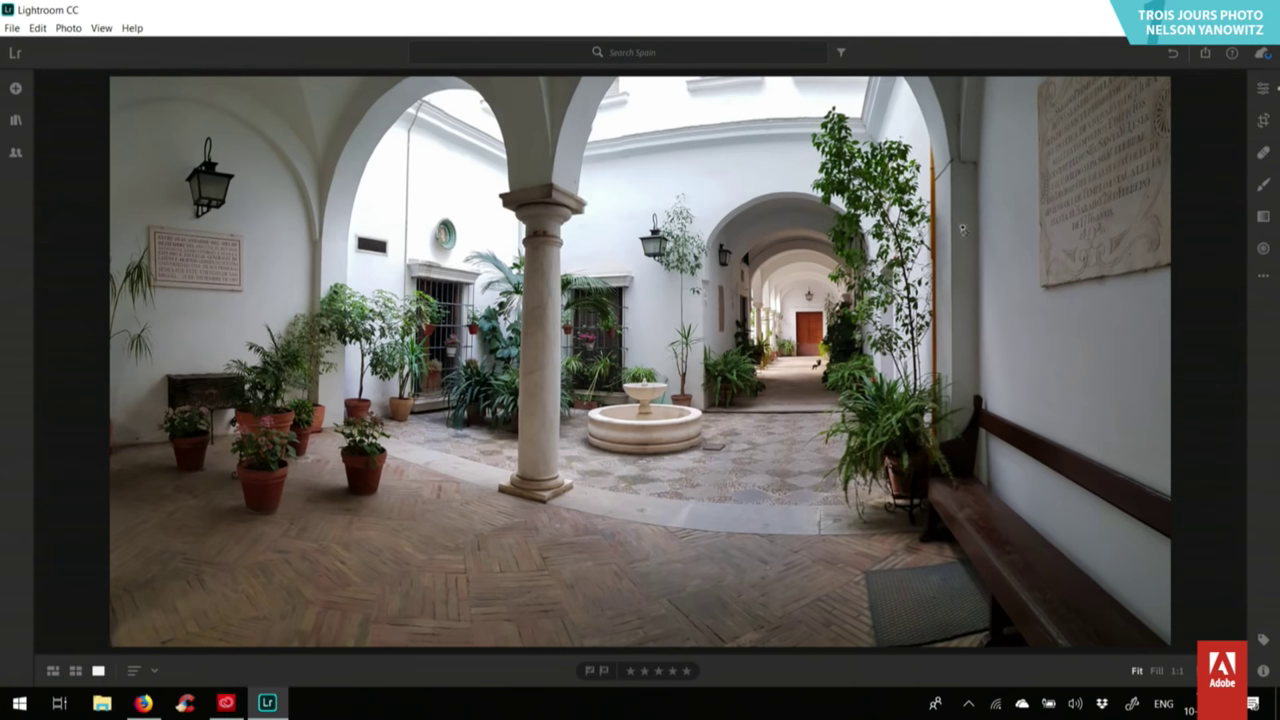
{"action": "left_click", "coordinate": [1265, 90]}
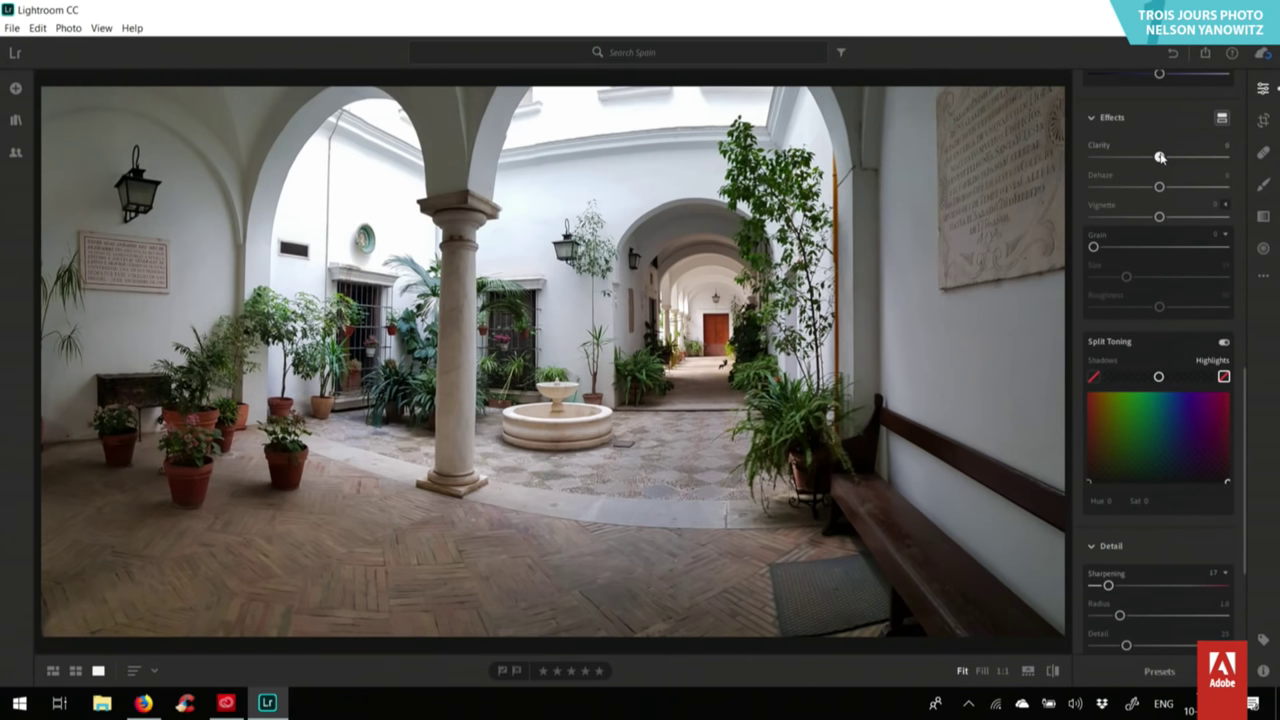
{"action": "left_click_drag", "start_coordinate": [1160, 157], "coordinate": [1172, 158]}
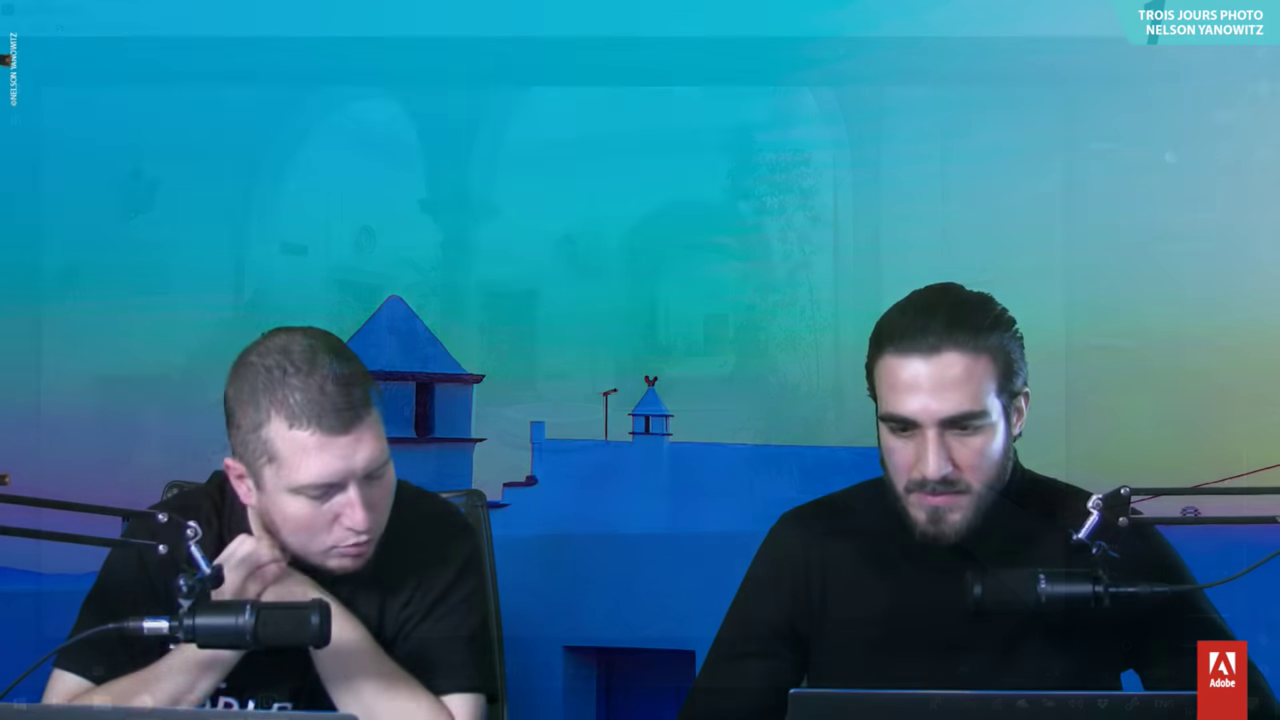
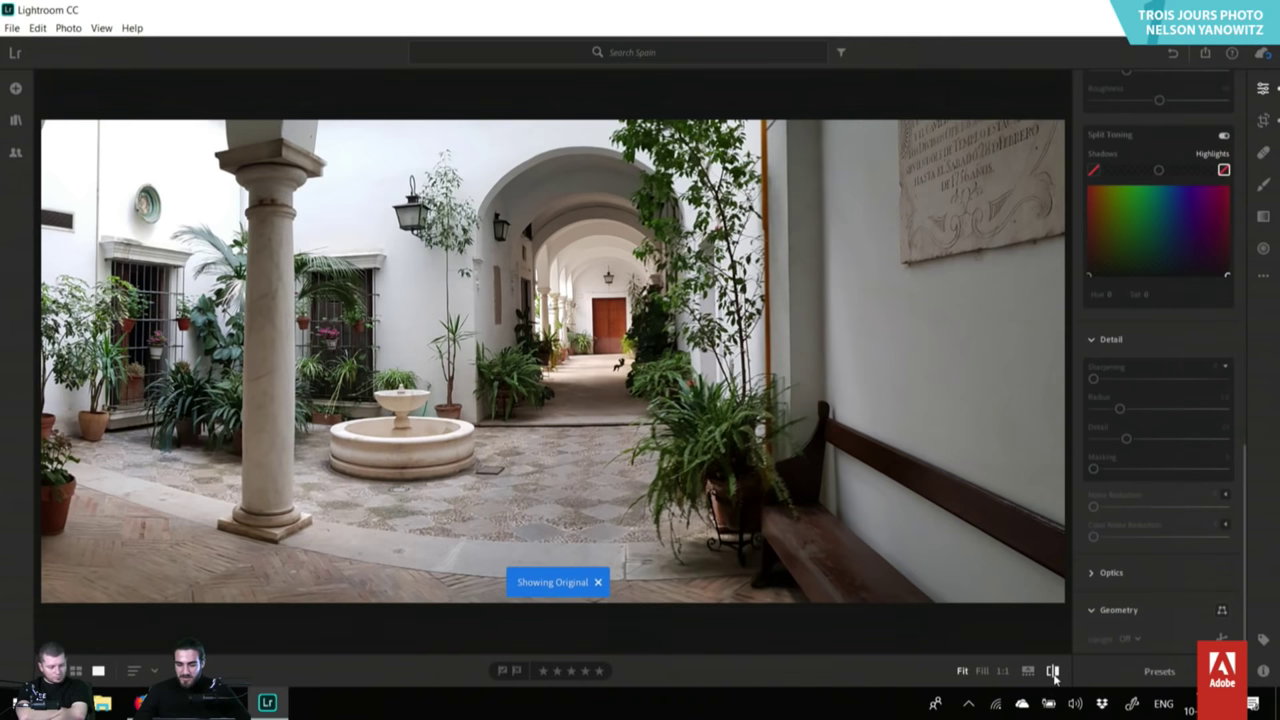
Compare the patio photo with its original and examine its crop and Upright options, keeping Full selected.
{"action": "left_click", "coordinate": [1053, 672]}
{"action": "left_click", "coordinate": [1053, 672]}
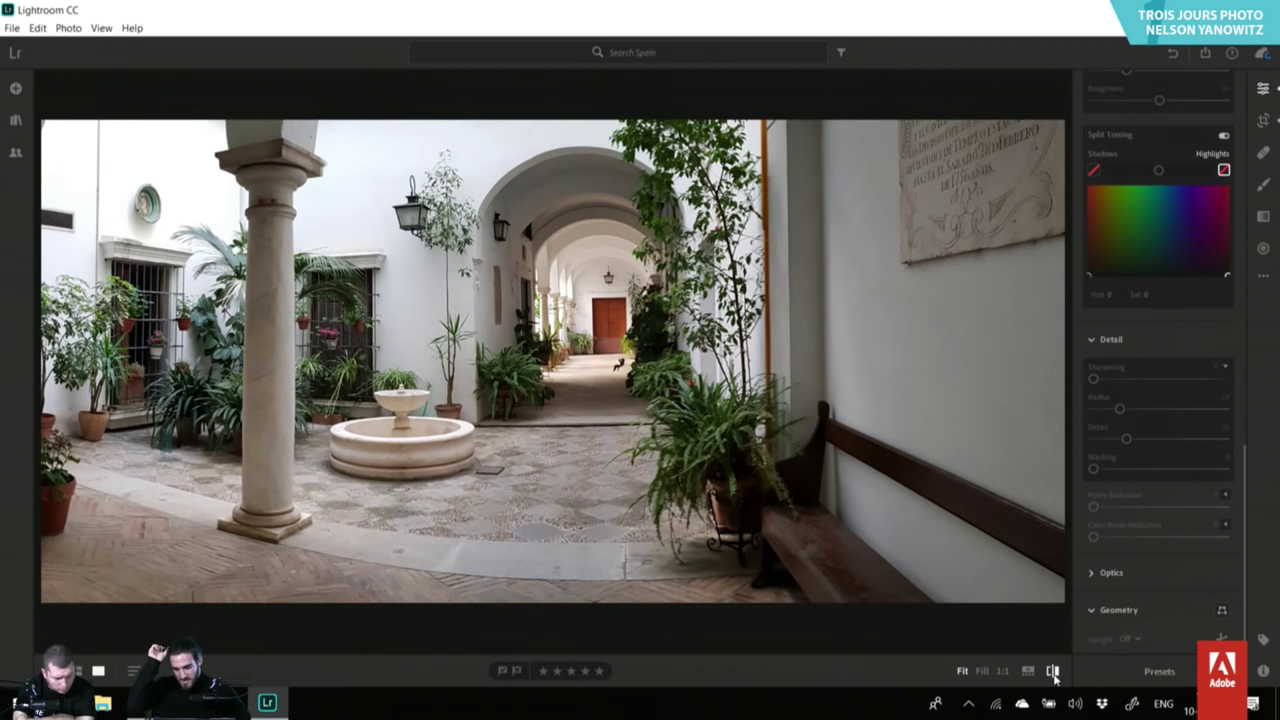
{"action": "left_click", "coordinate": [1264, 122]}
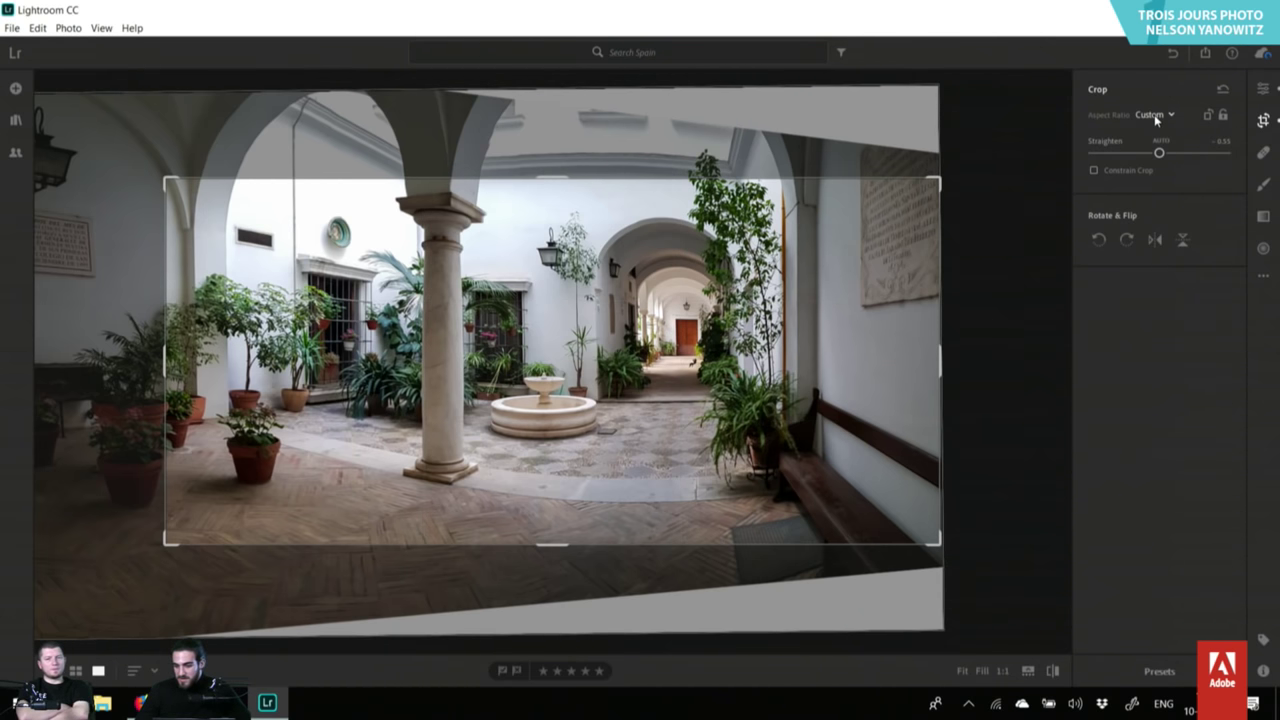
{"action": "left_click", "coordinate": [1263, 88]}
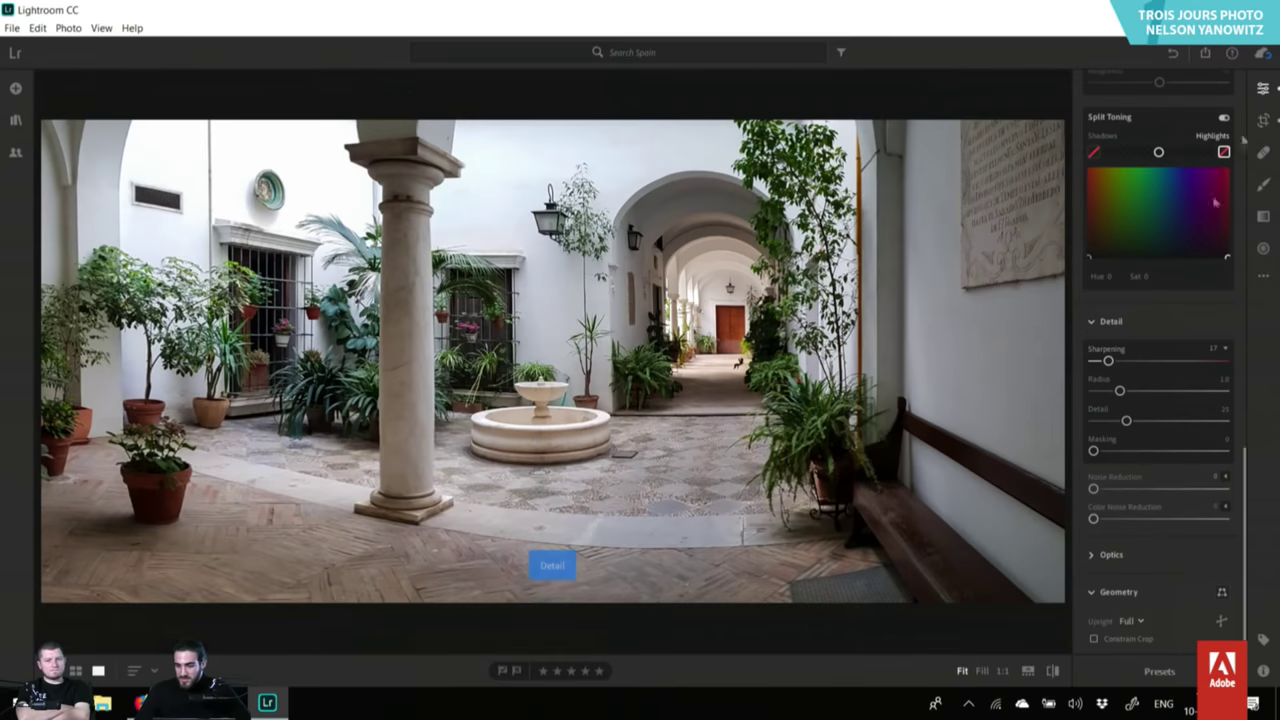
{"action": "left_click", "coordinate": [1130, 621]}
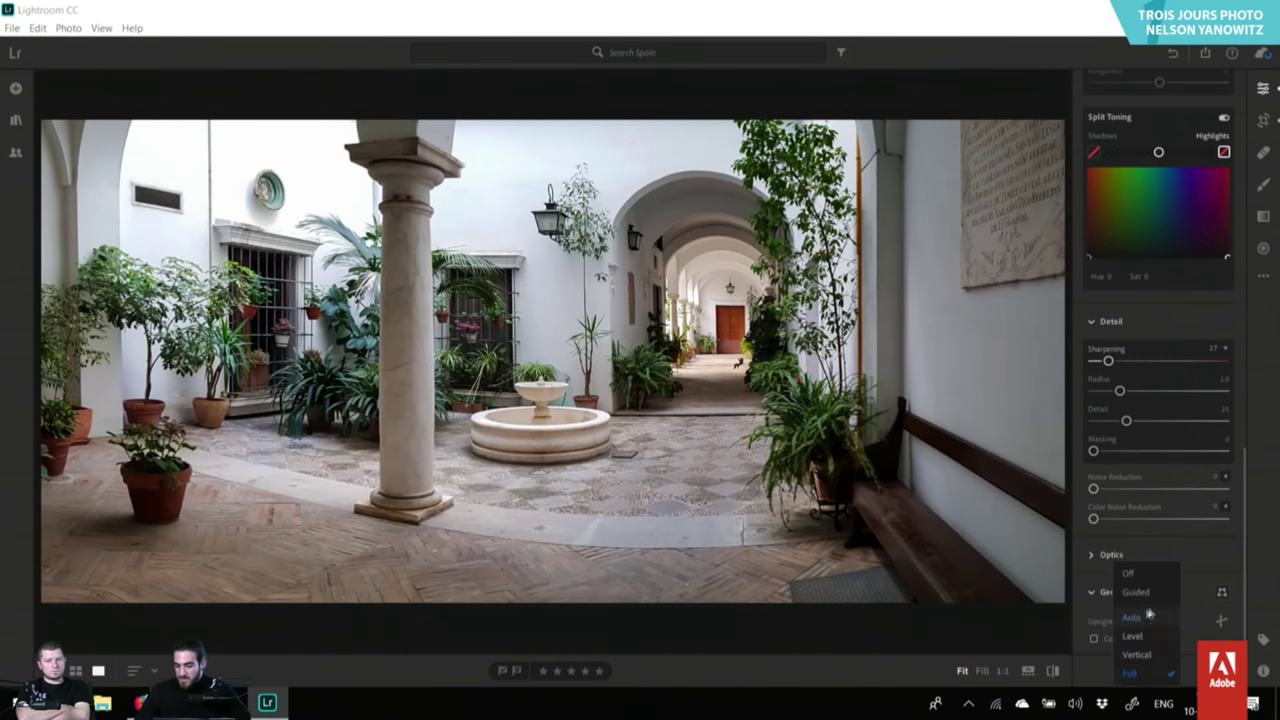
{"action": "left_click", "coordinate": [1130, 675]}
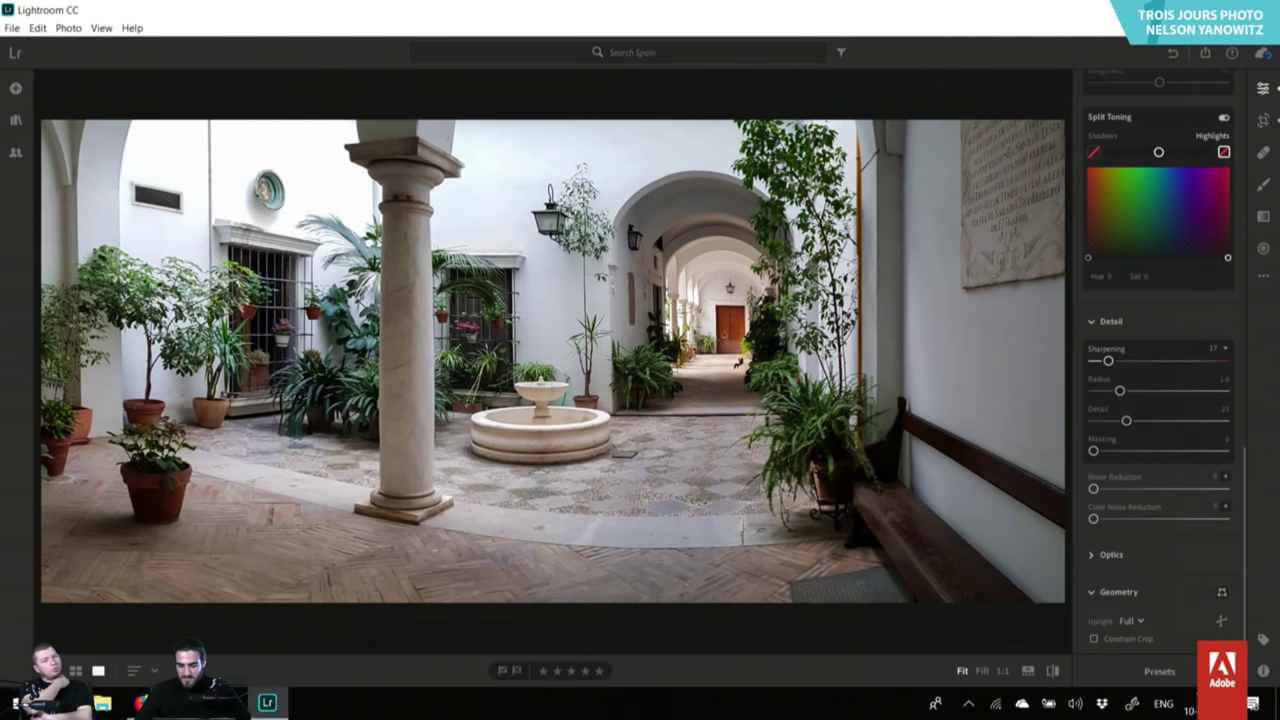
{"action": "left_click", "coordinate": [75, 670]}
{"action": "left_click", "coordinate": [75, 670]}
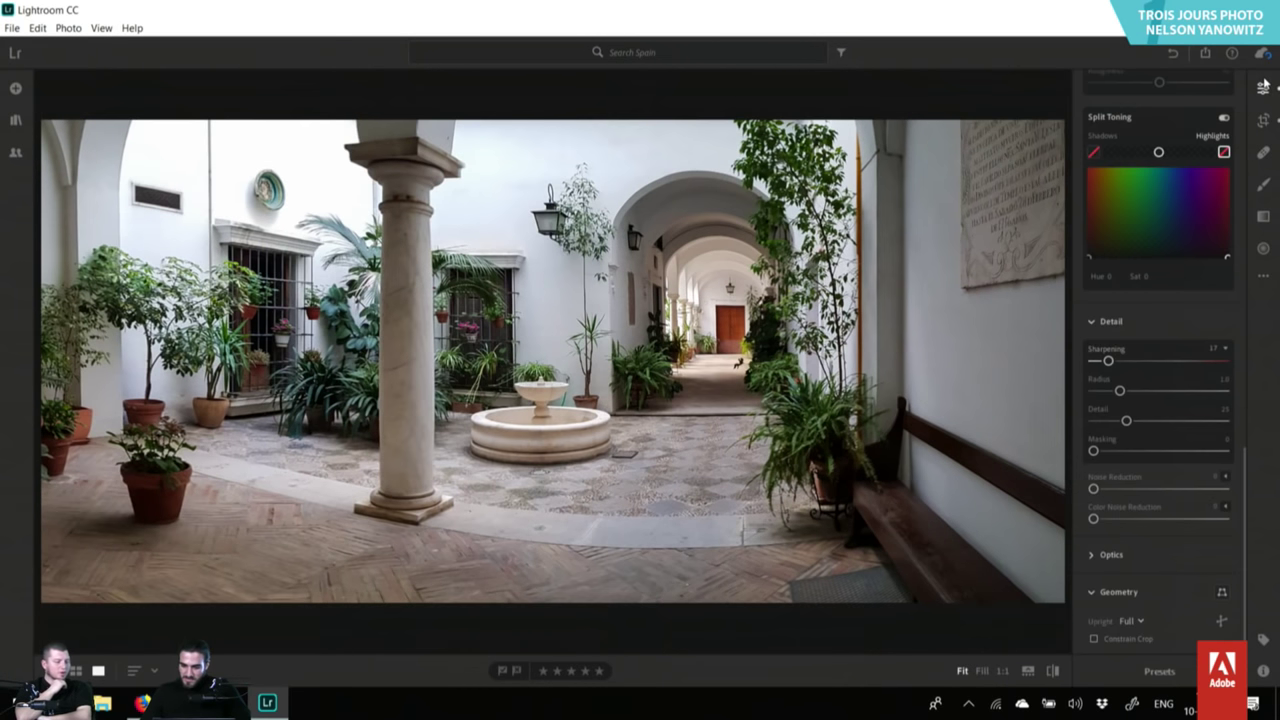
Tint the patio photo's Split Toning highlights with about Hue 73, Sat 43, and set Blacks to +5.
{"action": "left_click", "coordinate": [1263, 88]}
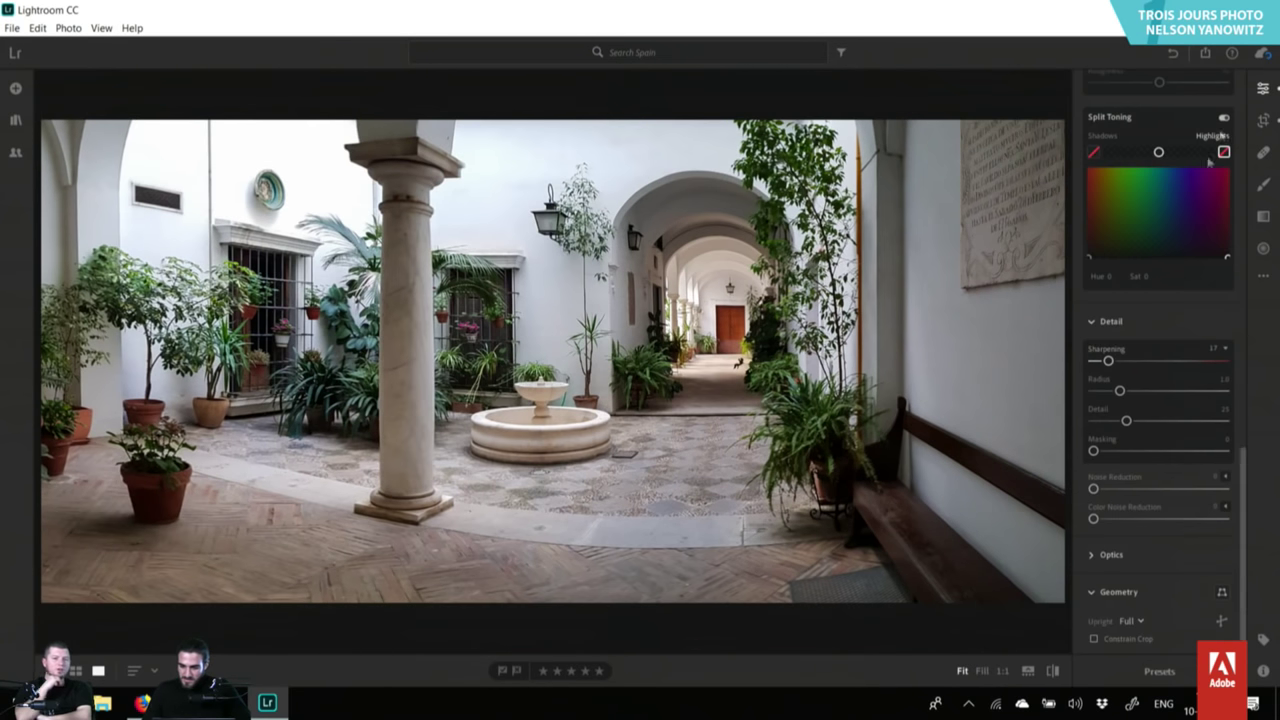
{"action": "left_click", "coordinate": [1107, 221]}
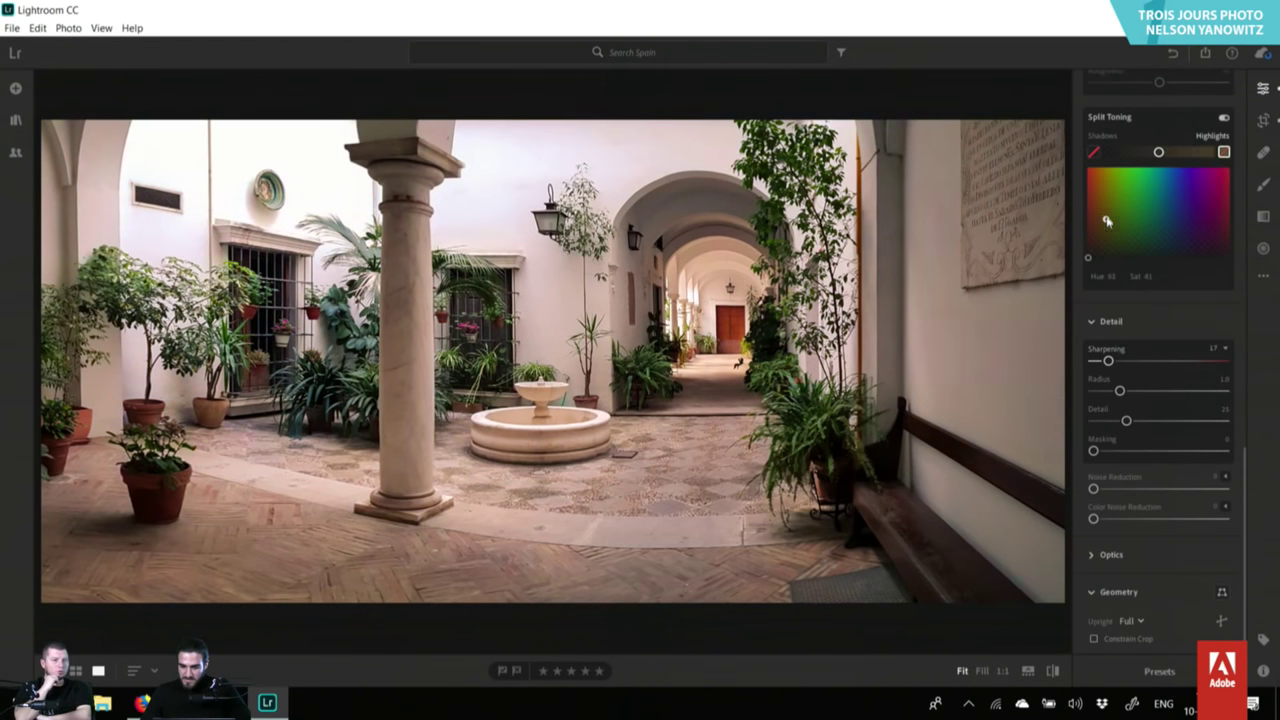
{"action": "mouse_move", "coordinate": [1107, 221]}
{"action": "left_mouse_down"}
{"action": "mouse_move", "coordinate": [1115, 207]}
{"action": "mouse_move", "coordinate": [1083, 205]}
{"action": "mouse_move", "coordinate": [1208, 206]}
{"action": "mouse_move", "coordinate": [1106, 211]}
{"action": "left_mouse_up"}
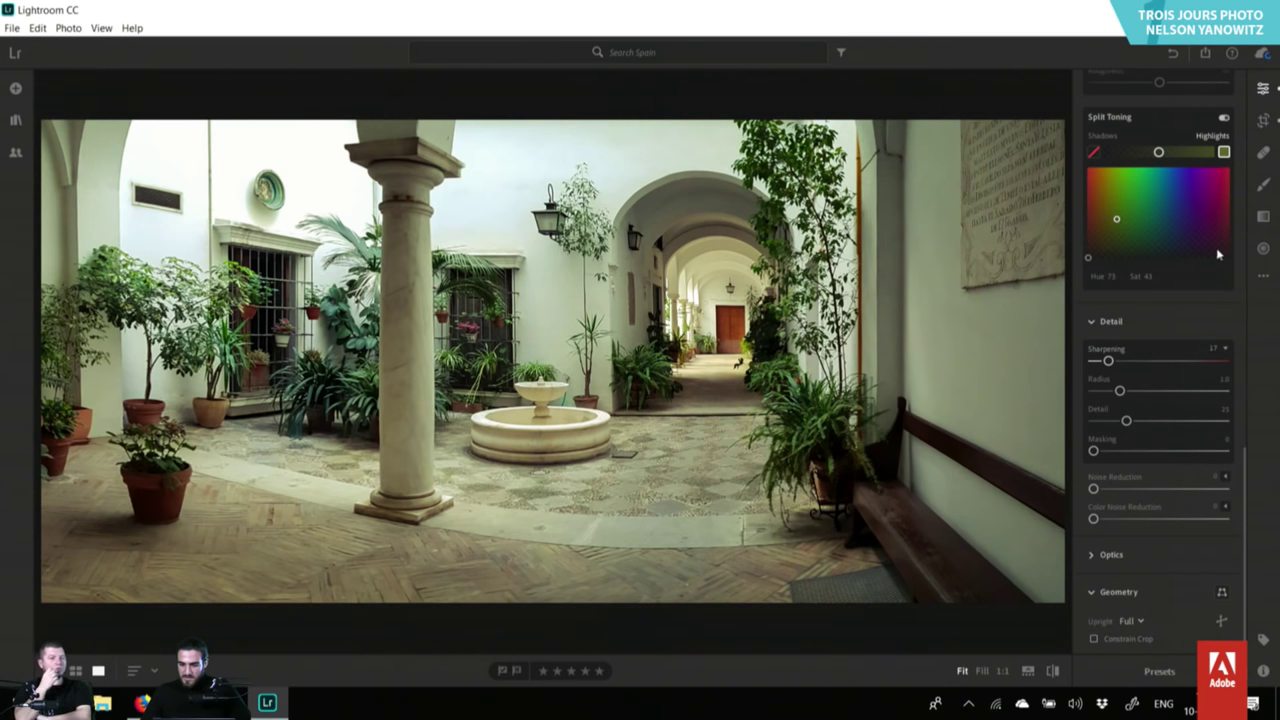
{"action": "scroll", "coordinate": [1128, 291], "scroll_direction": "up", "scroll_amount": 10}
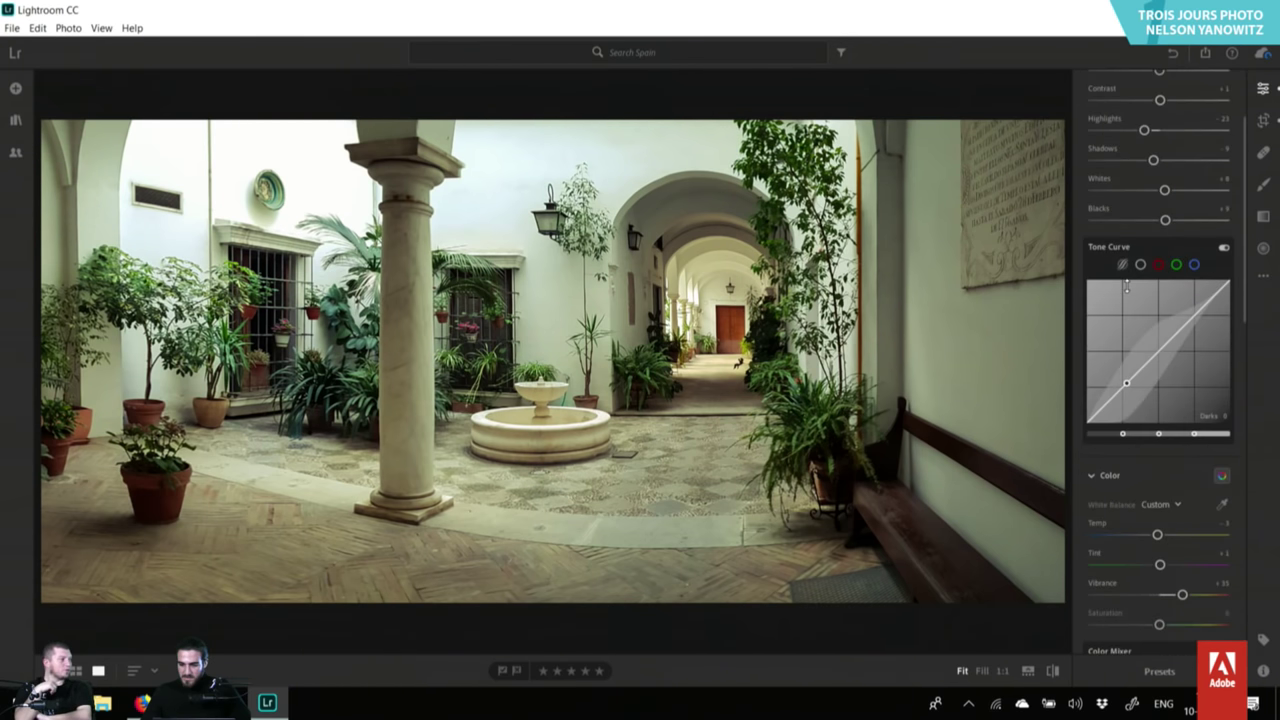
{"action": "mouse_move", "coordinate": [1167, 221]}
{"action": "left_mouse_down"}
{"action": "mouse_move", "coordinate": [1194, 220]}
{"action": "mouse_move", "coordinate": [1112, 220]}
{"action": "mouse_move", "coordinate": [1165, 221]}
{"action": "left_mouse_up"}
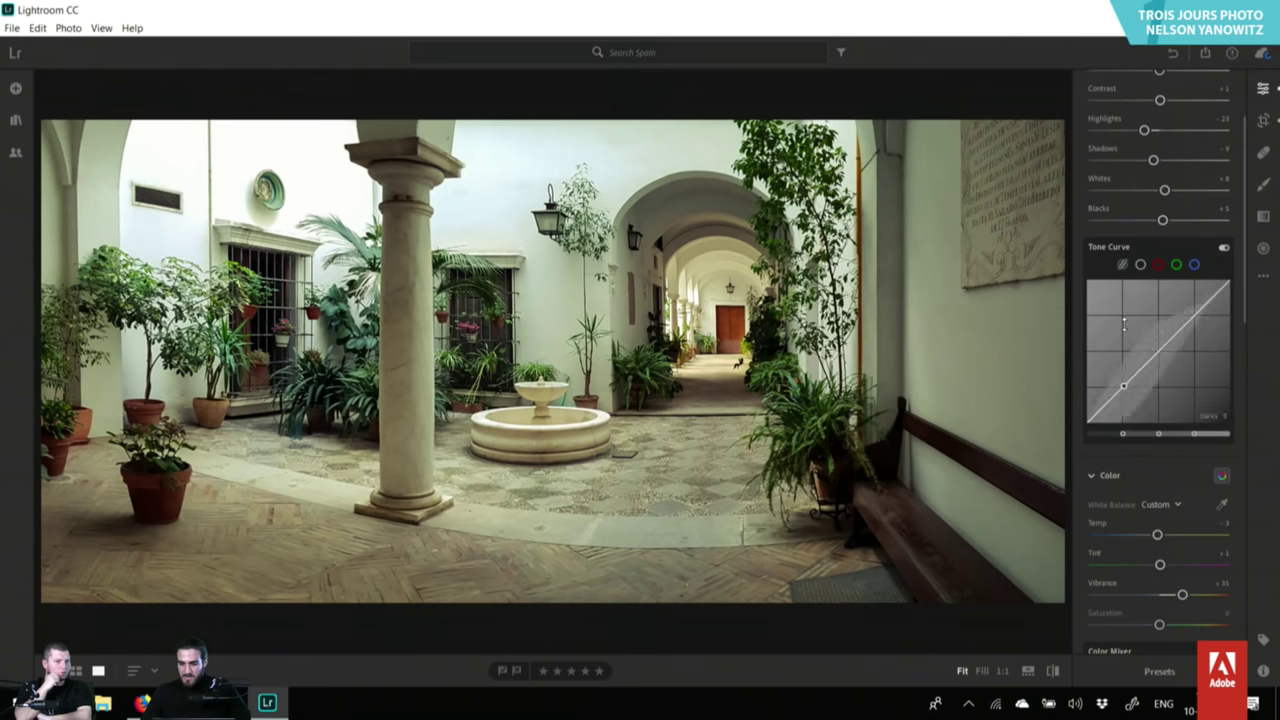
Recrop the patio photo by trimming its right side and extending the lower edge slightly, and check the result against the original.
{"action": "left_click", "coordinate": [1263, 120]}
{"action": "left_click_drag", "start_coordinate": [936, 358], "coordinate": [901, 355]}
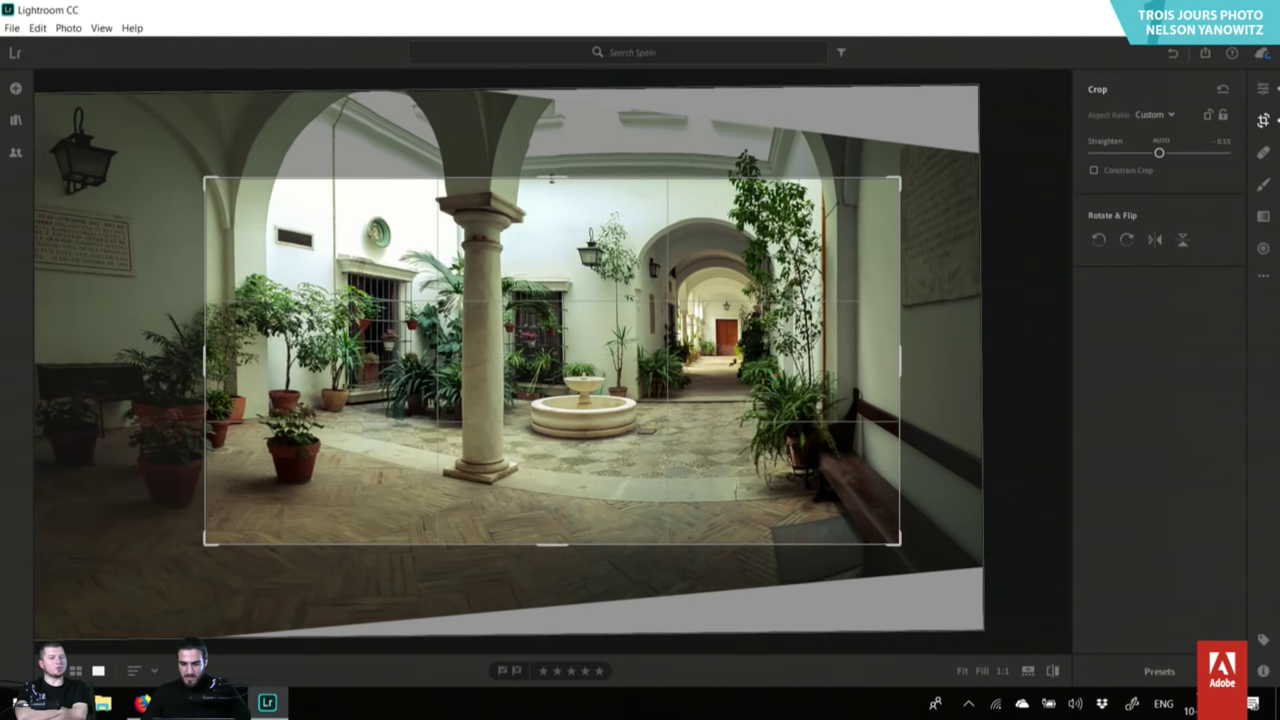
{"action": "left_click_drag", "start_coordinate": [544, 179], "coordinate": [544, 181]}
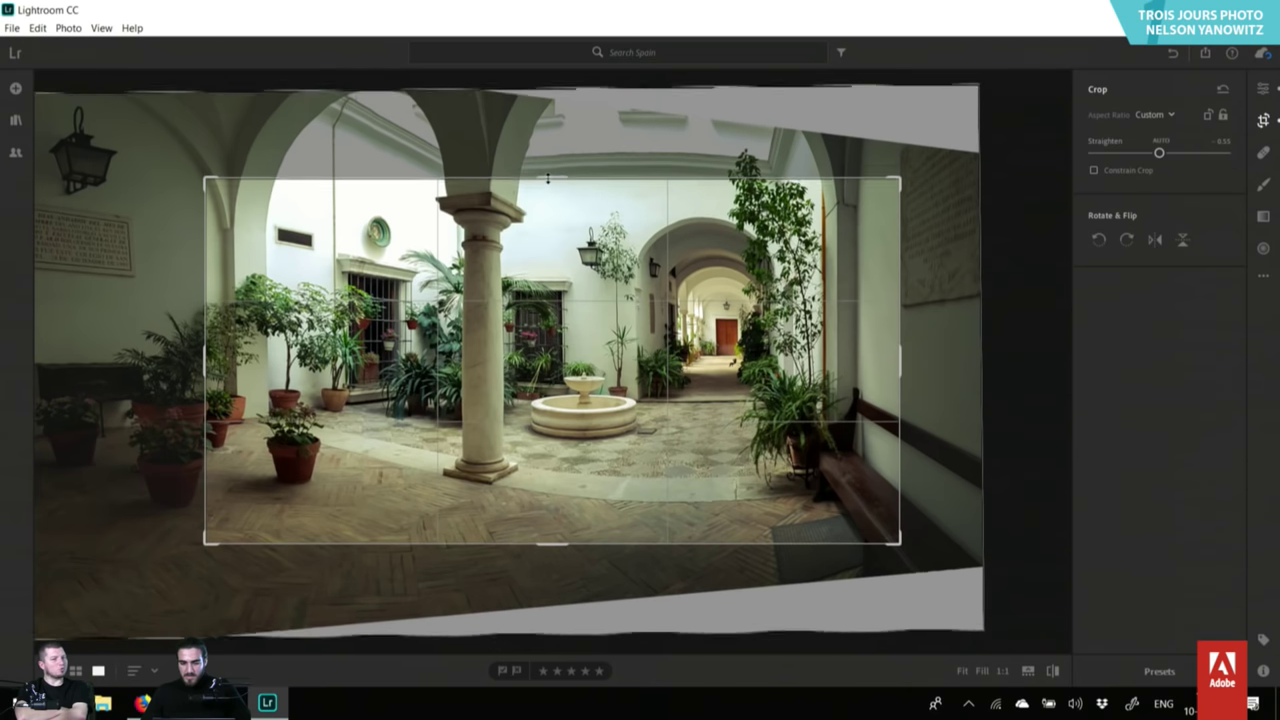
{"action": "left_click_drag", "start_coordinate": [548, 542], "coordinate": [550, 557]}
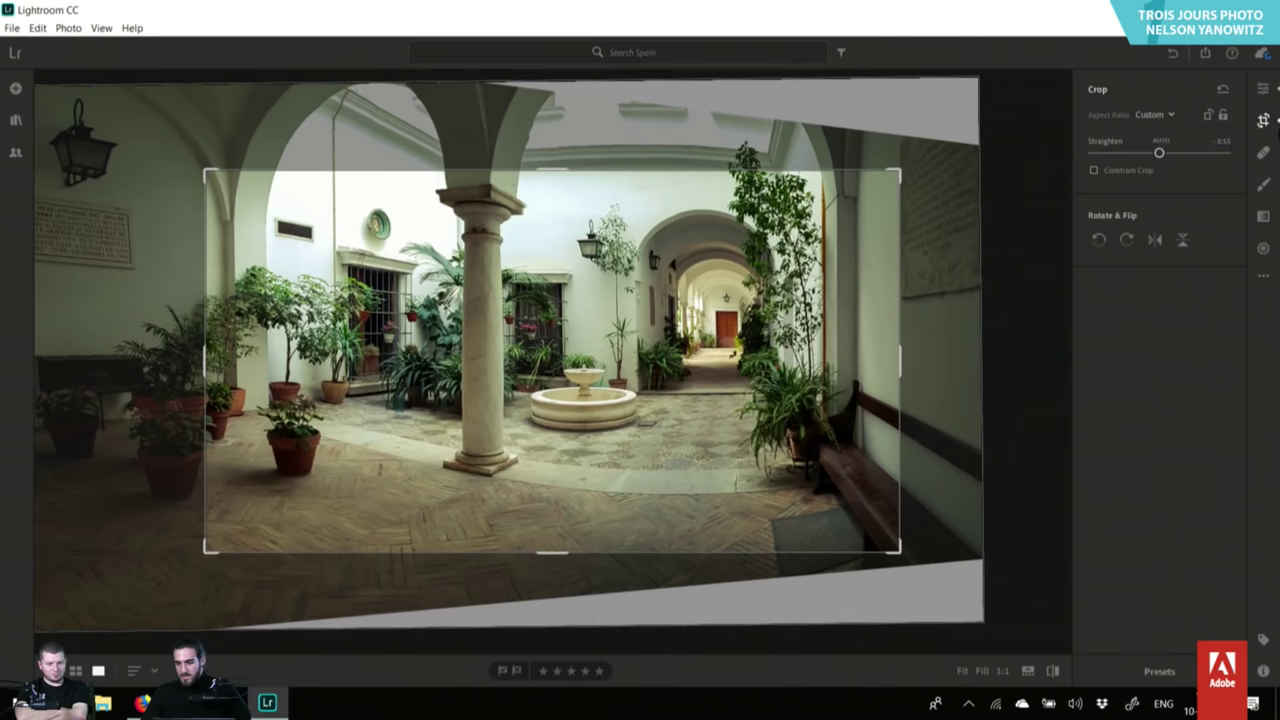
{"action": "key", "text": "Return"}
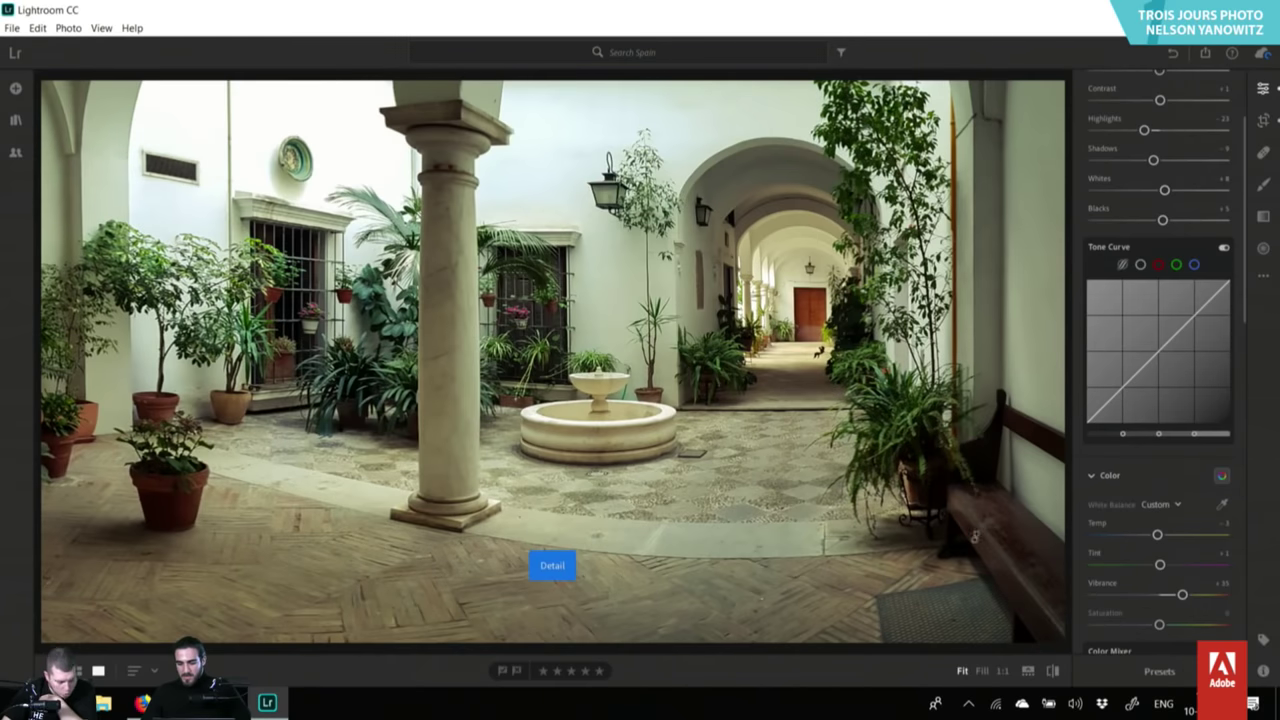
{"action": "left_click", "coordinate": [1052, 672]}
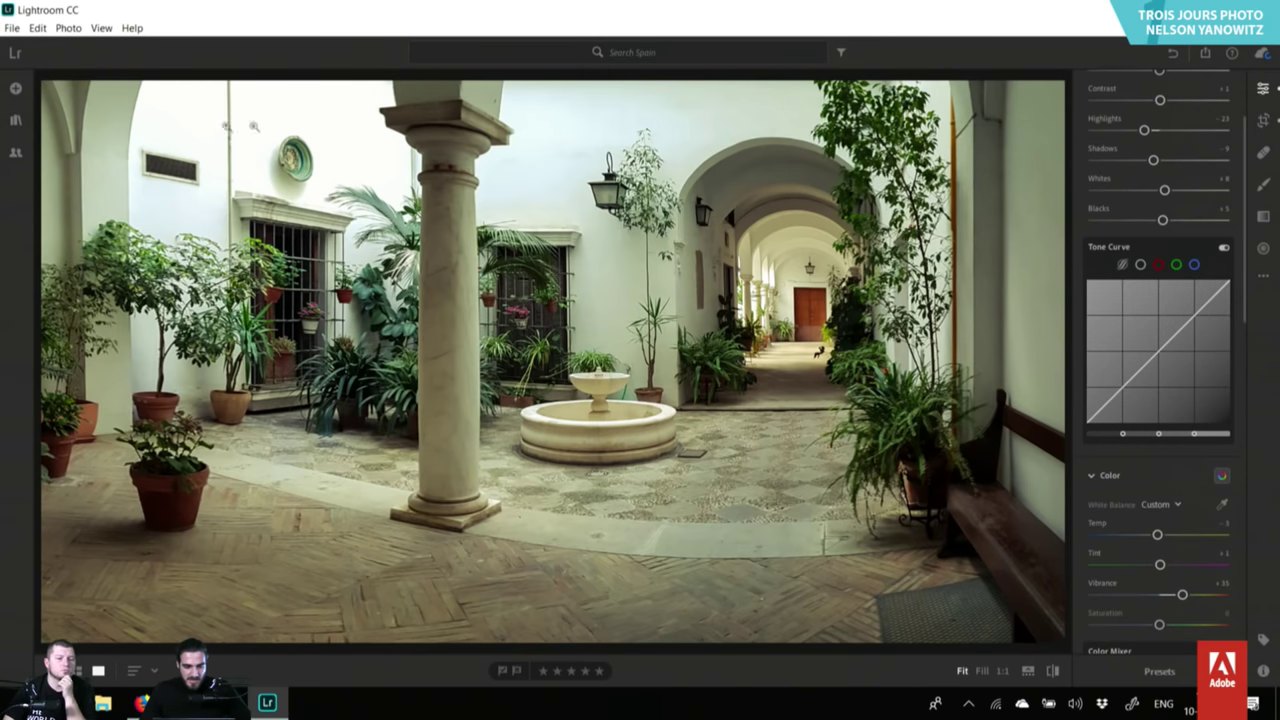
Open the Paris album and show its photos in a square grid.
{"action": "left_click", "coordinate": [16, 122]}
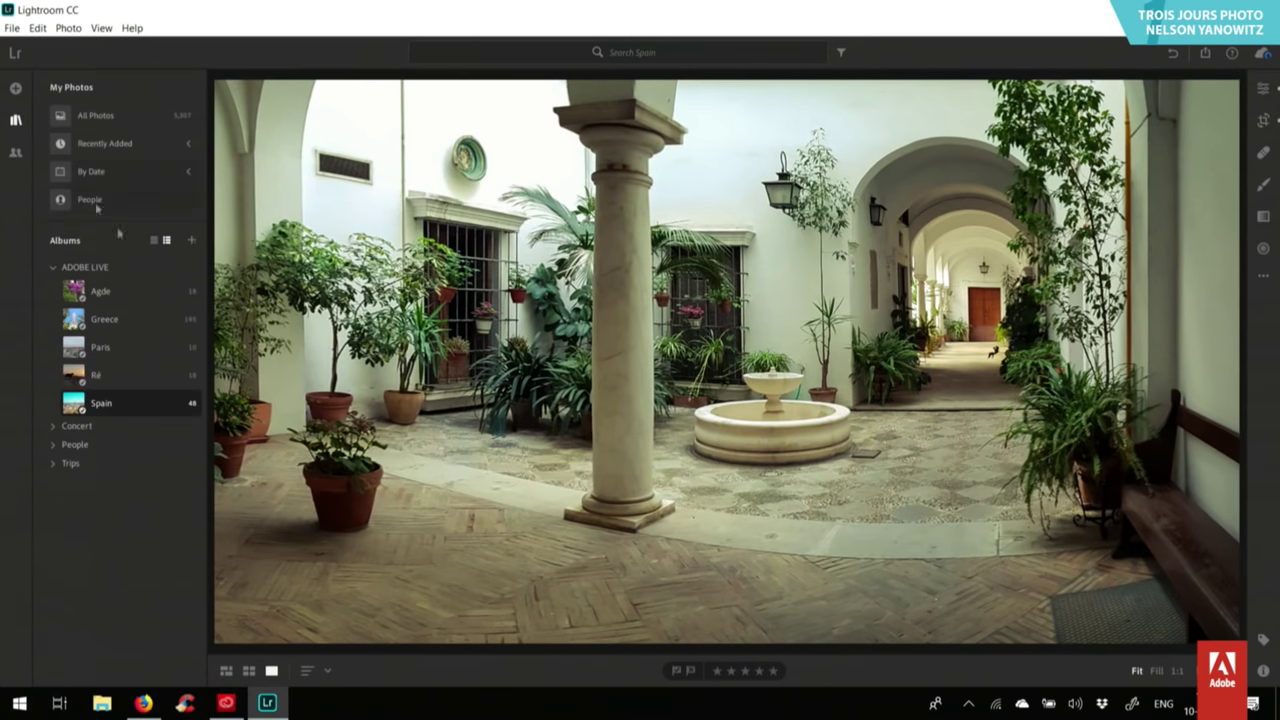
{"action": "left_click", "coordinate": [171, 353]}
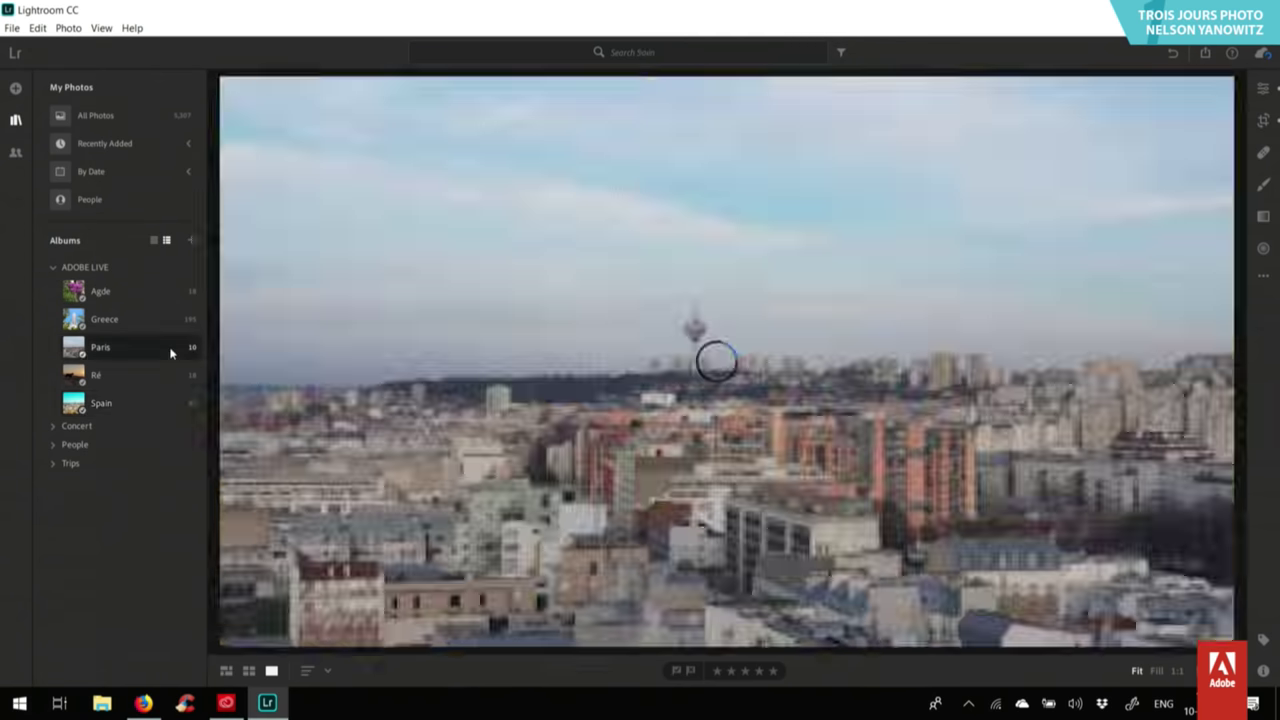
{"action": "left_click", "coordinate": [251, 673]}
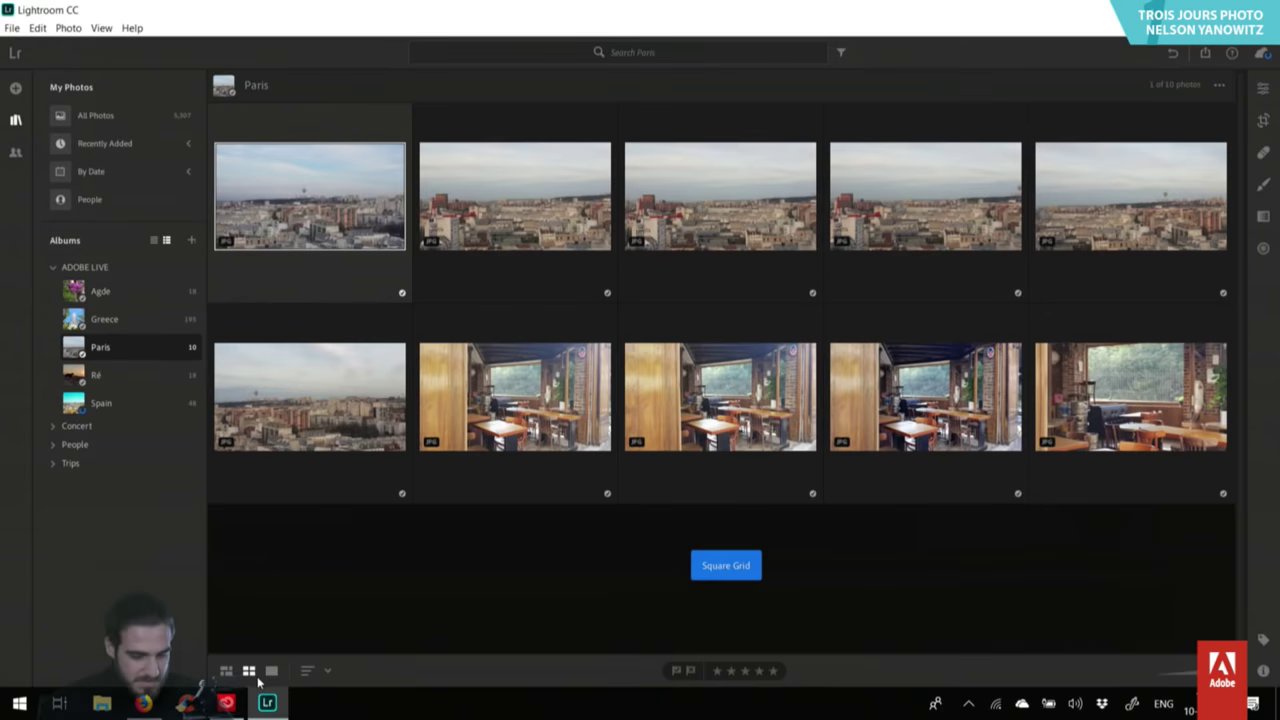
Compare the wide café terrace photos with the closer café shot in the Paris album, ending on the closer shot.
{"action": "double_click", "coordinate": [487, 400]}
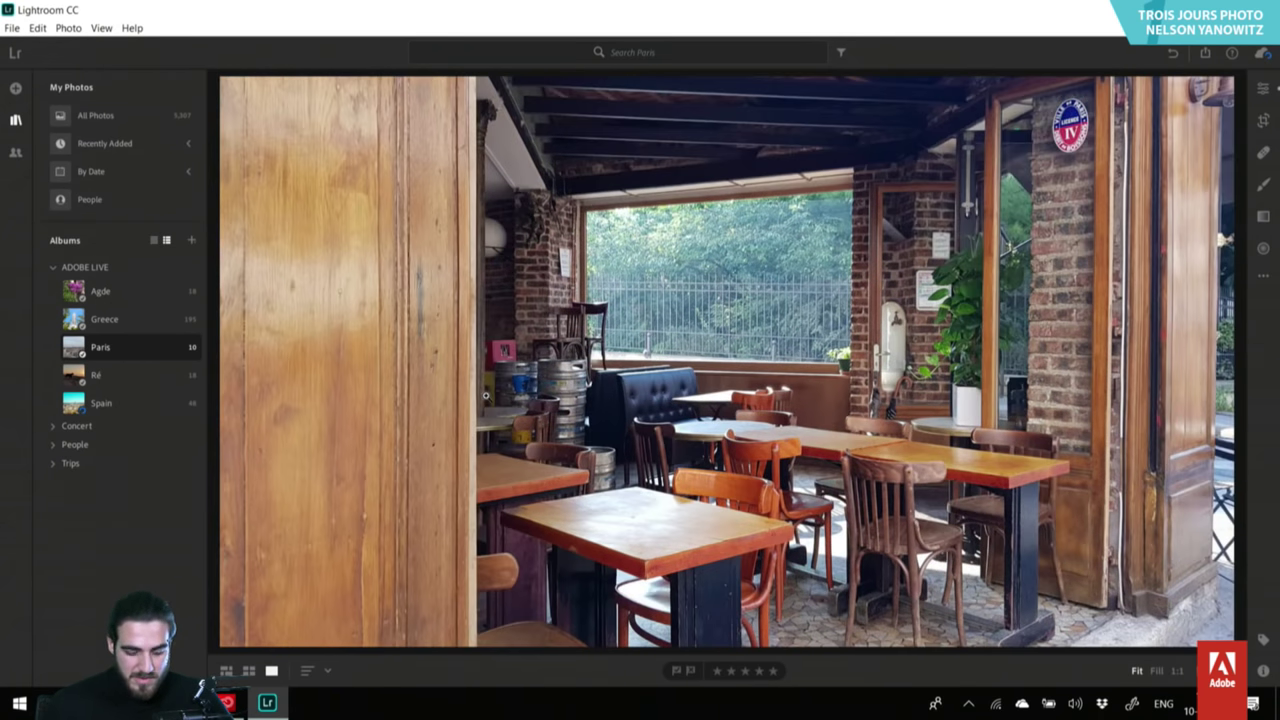
{"action": "left_click", "coordinate": [487, 397]}
{"action": "left_click", "coordinate": [487, 397]}
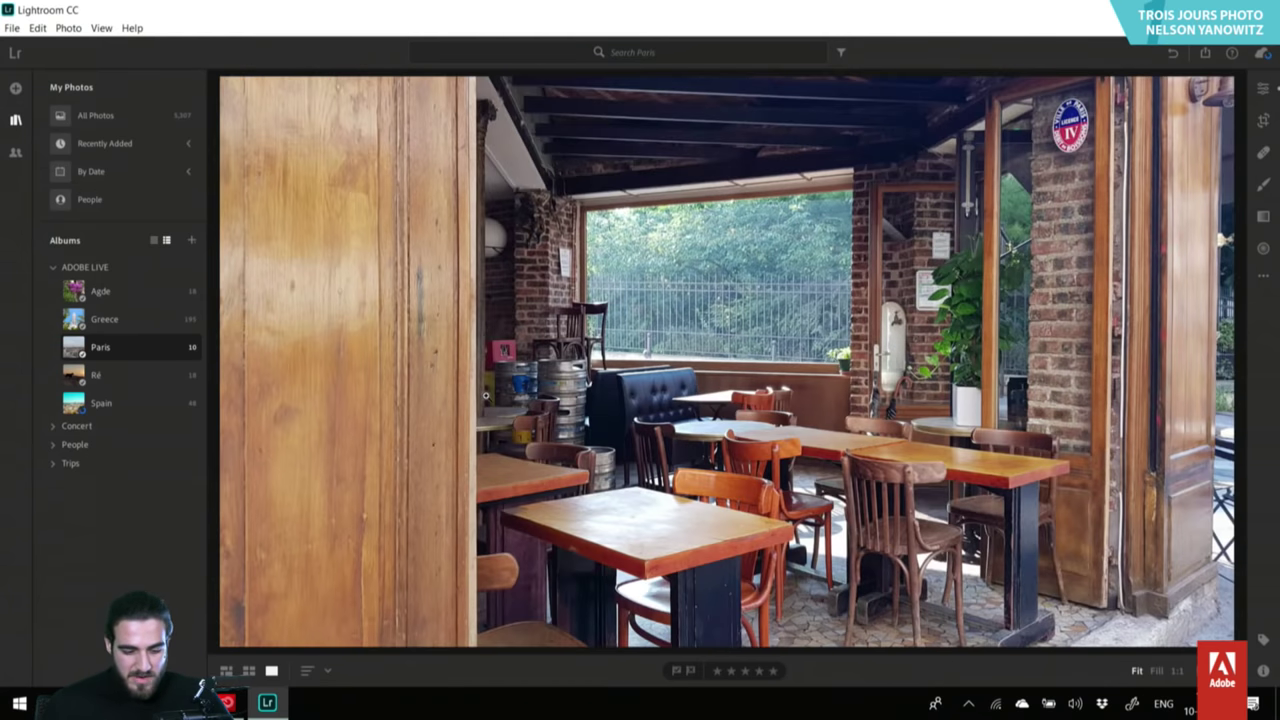
{"action": "left_click", "coordinate": [487, 397]}
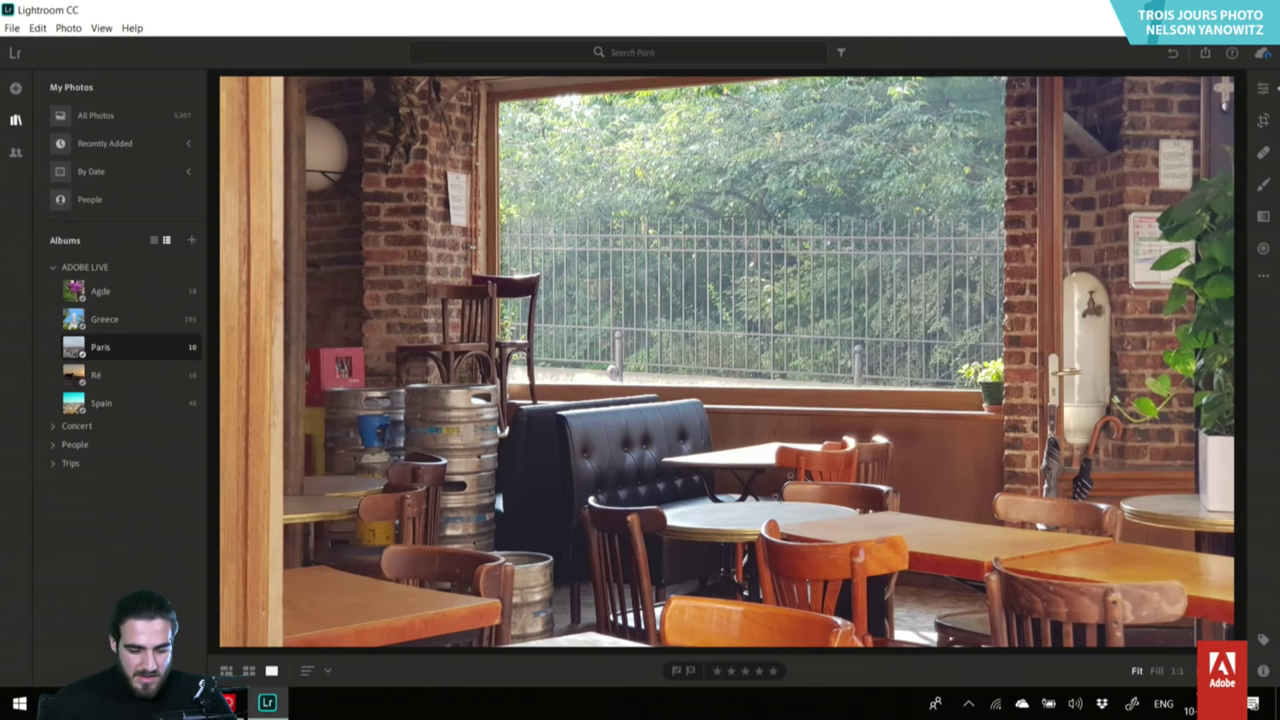
{"action": "left_click", "coordinate": [248, 671]}
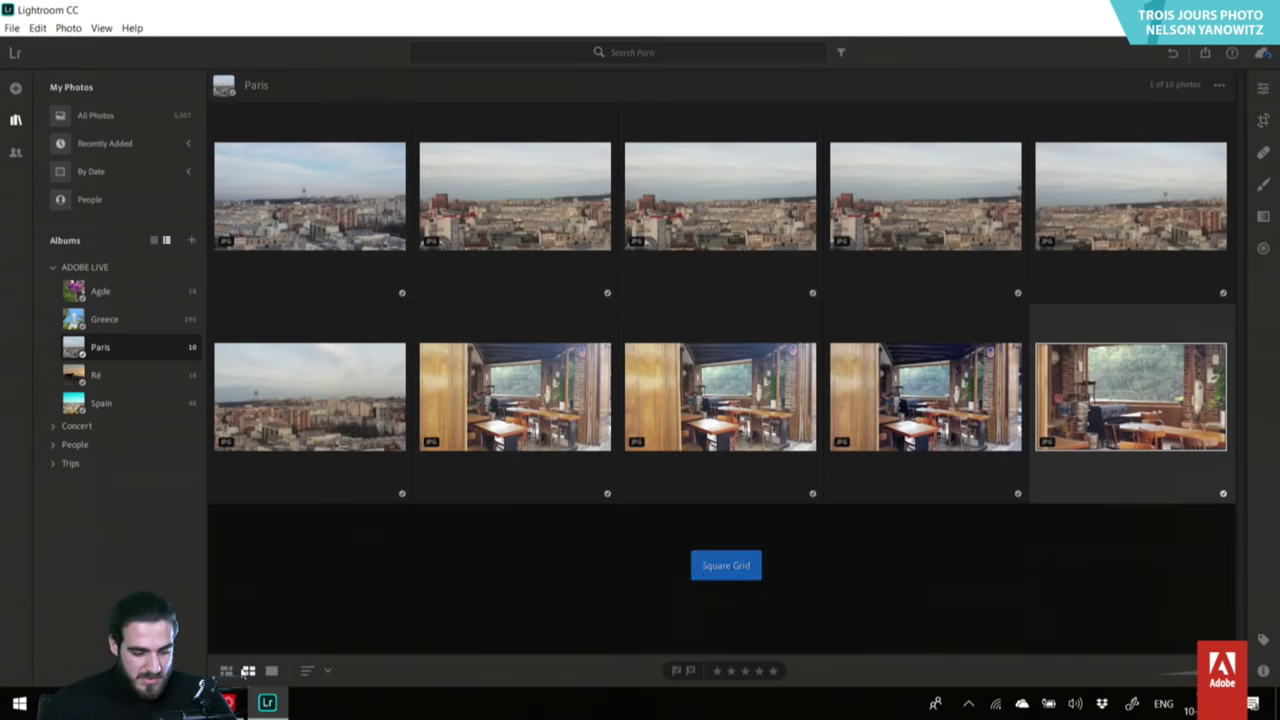
{"action": "double_click", "coordinate": [486, 400]}
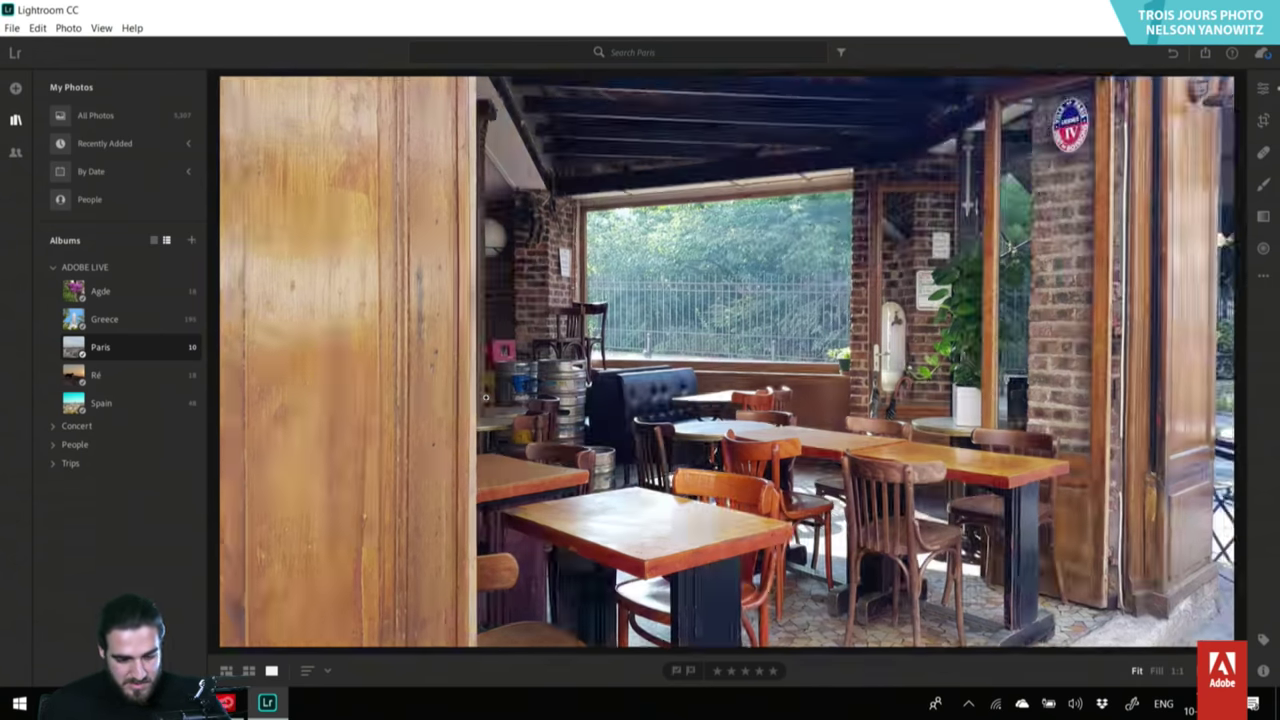
{"action": "key", "text": "Right"}
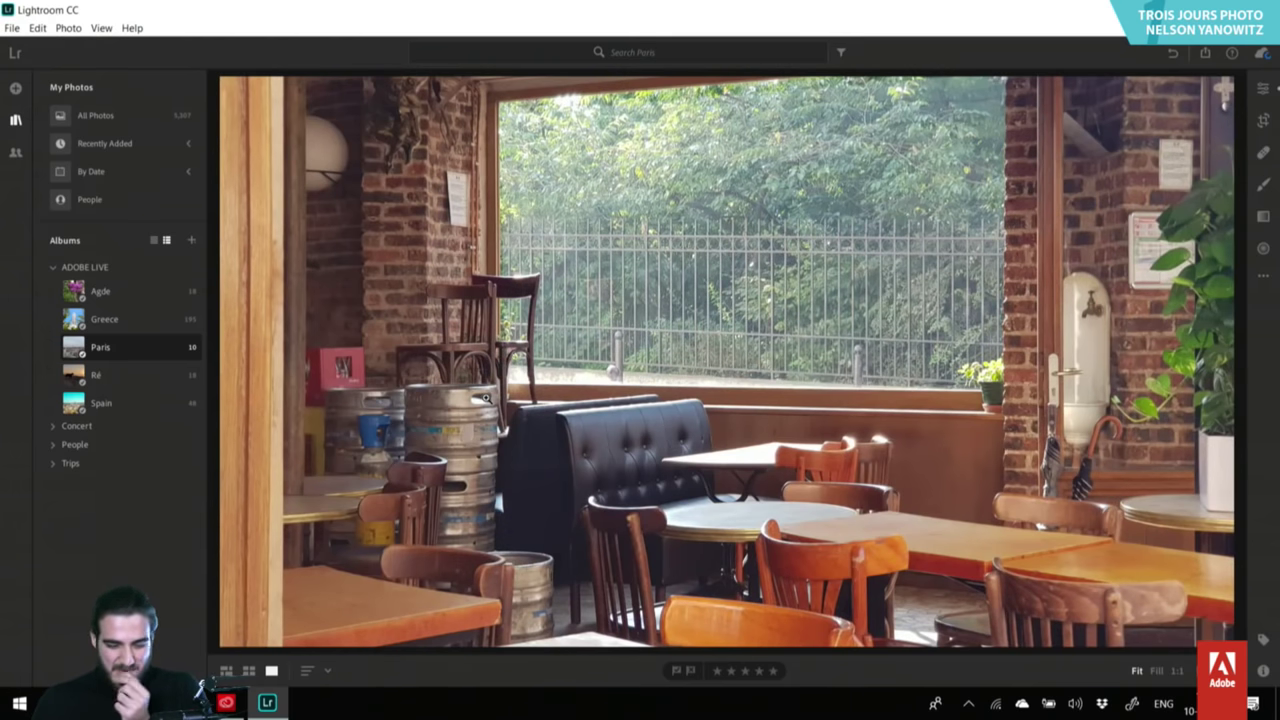
{"action": "key", "text": "Left"}
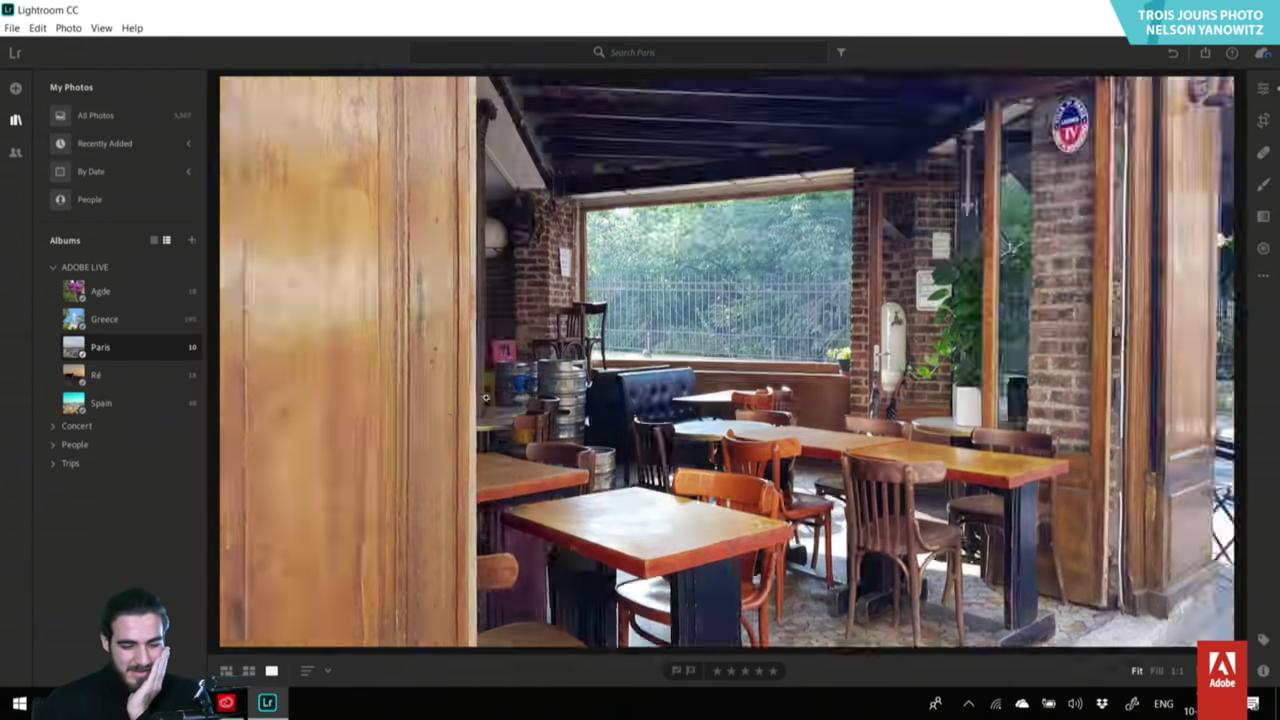
{"action": "key", "text": "Right"}
{"action": "key", "text": "Left"}
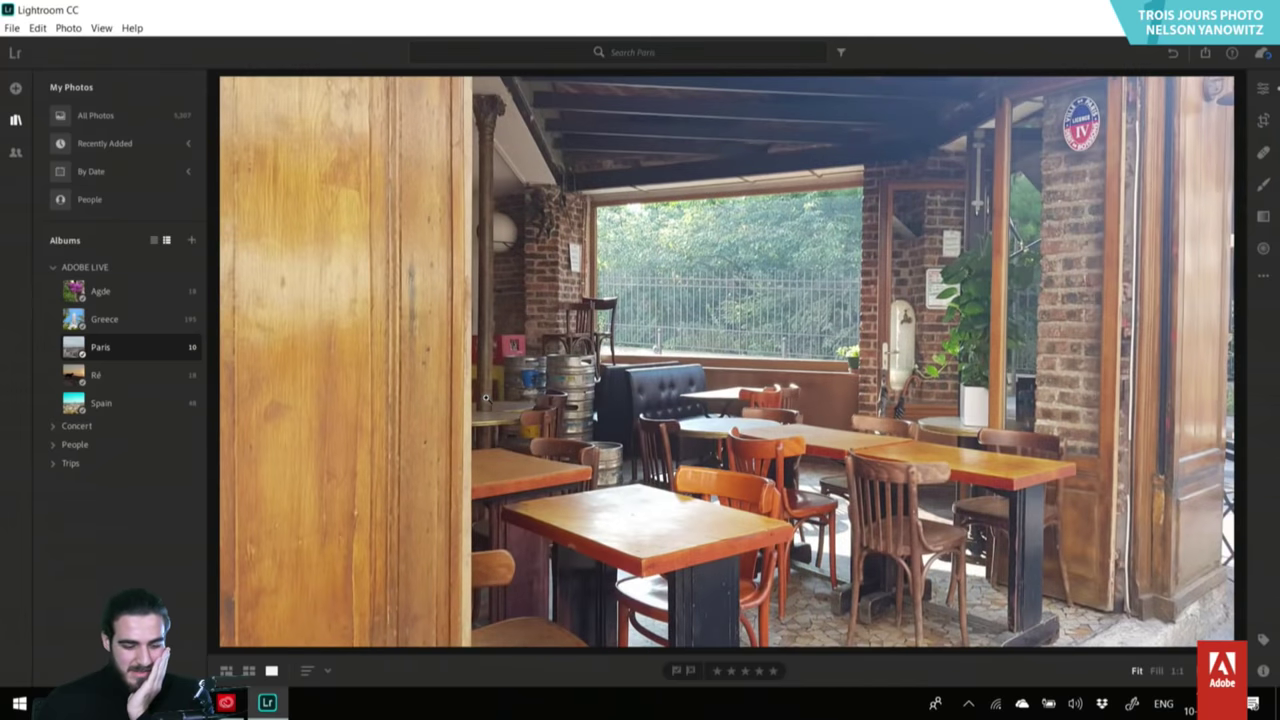
{"action": "key", "text": "Right"}
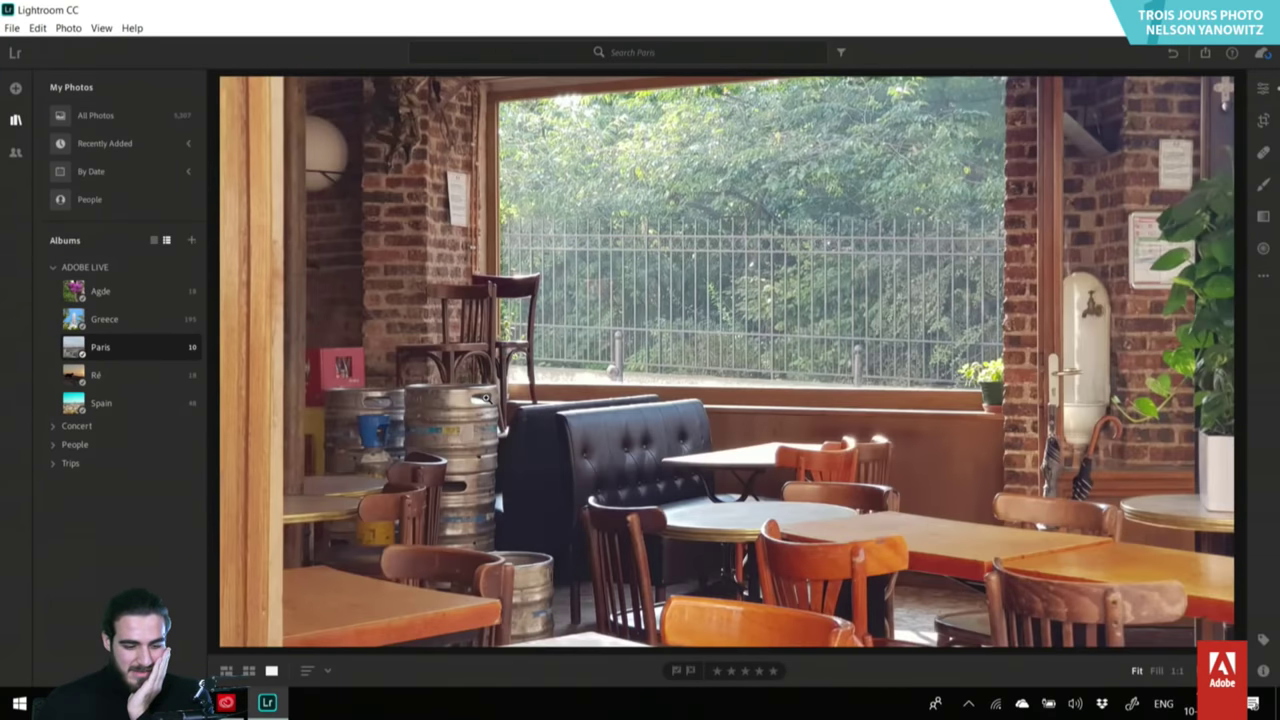
{"action": "key", "text": "Left"}
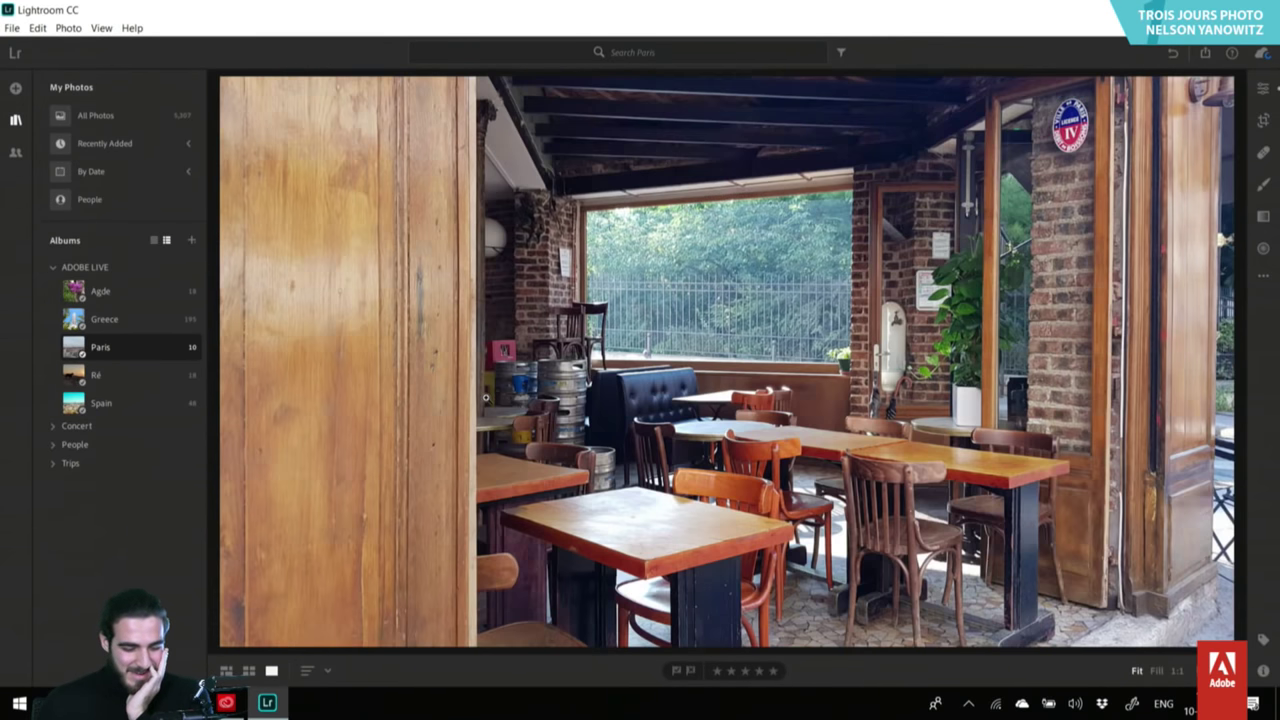
{"action": "key", "text": "Right"}
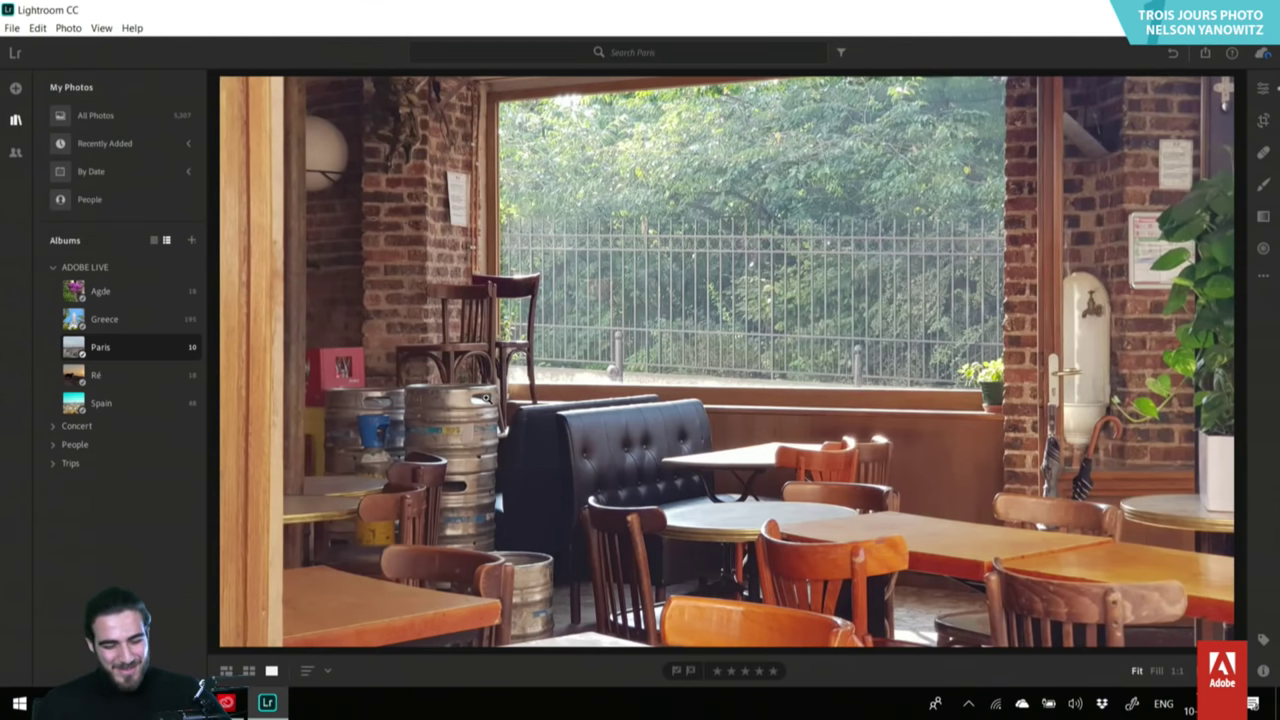
{"action": "key", "text": "Left"}
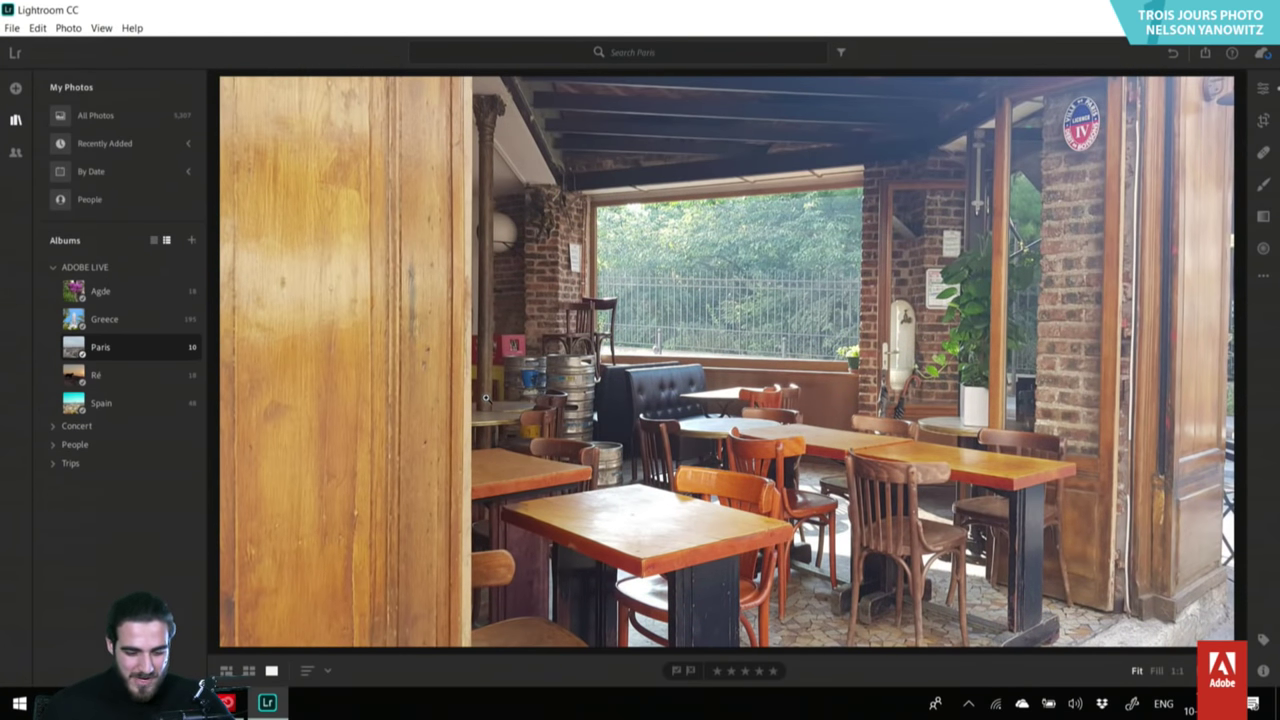
{"action": "key", "text": "Right"}
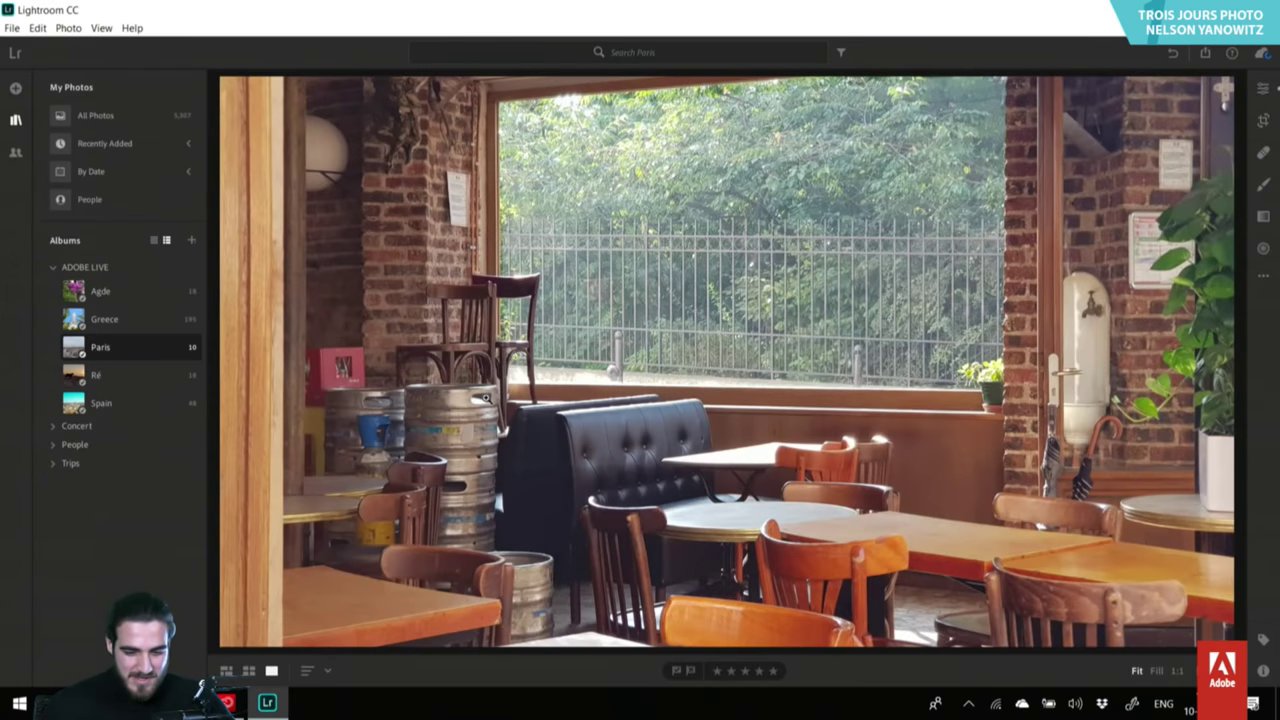
Crop a thin strip off the top of the closer café photo and return to its edit settings.
{"action": "left_click", "coordinate": [1263, 120]}
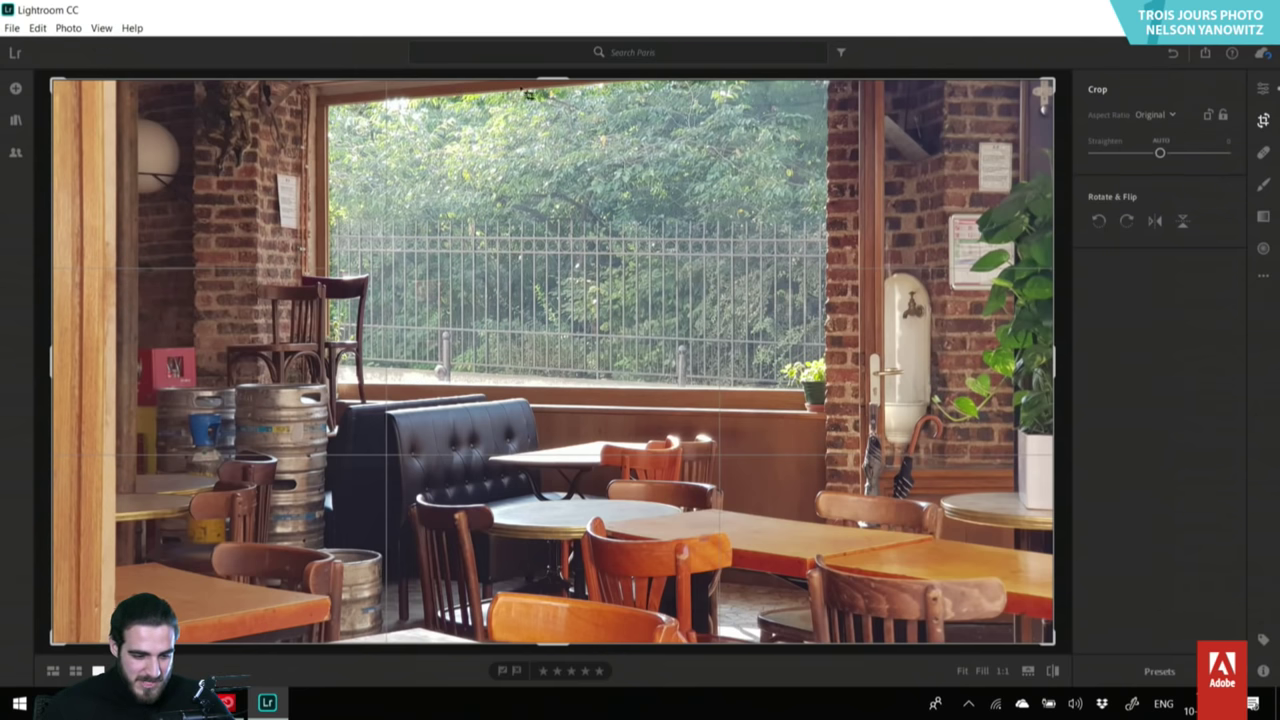
{"action": "left_click_drag", "start_coordinate": [543, 80], "coordinate": [541, 96]}
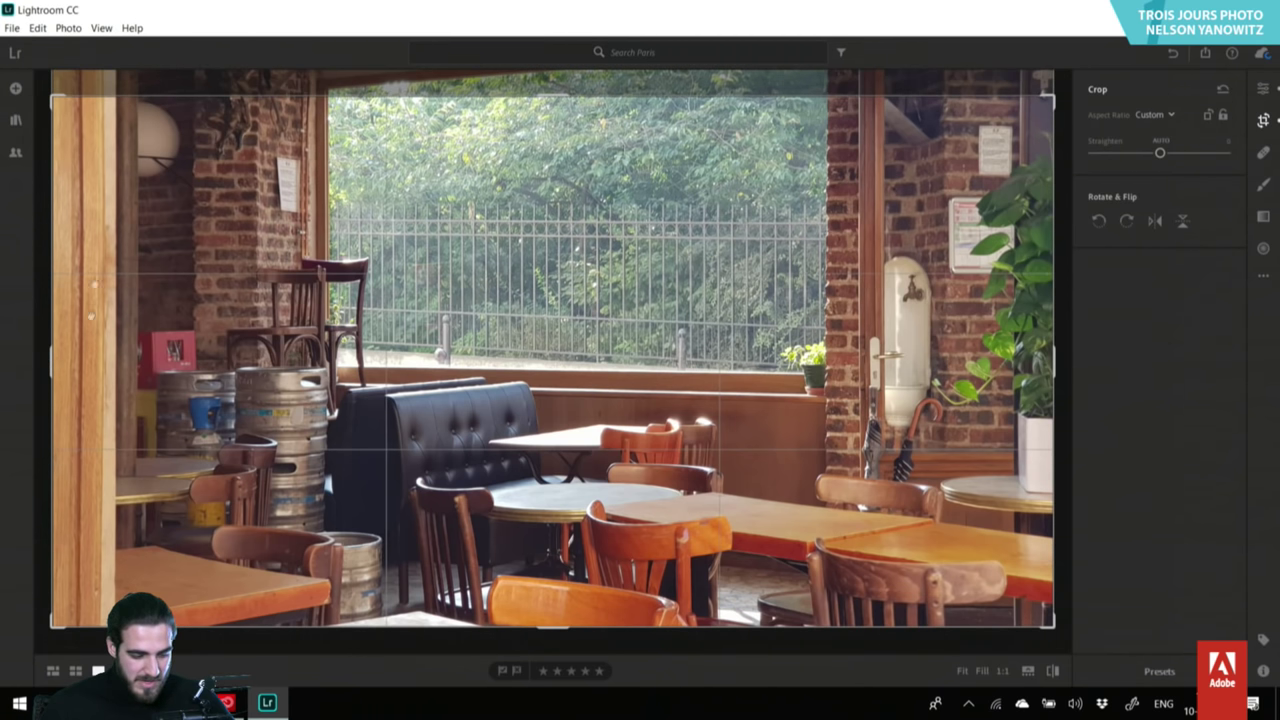
{"action": "left_click", "coordinate": [1263, 88]}
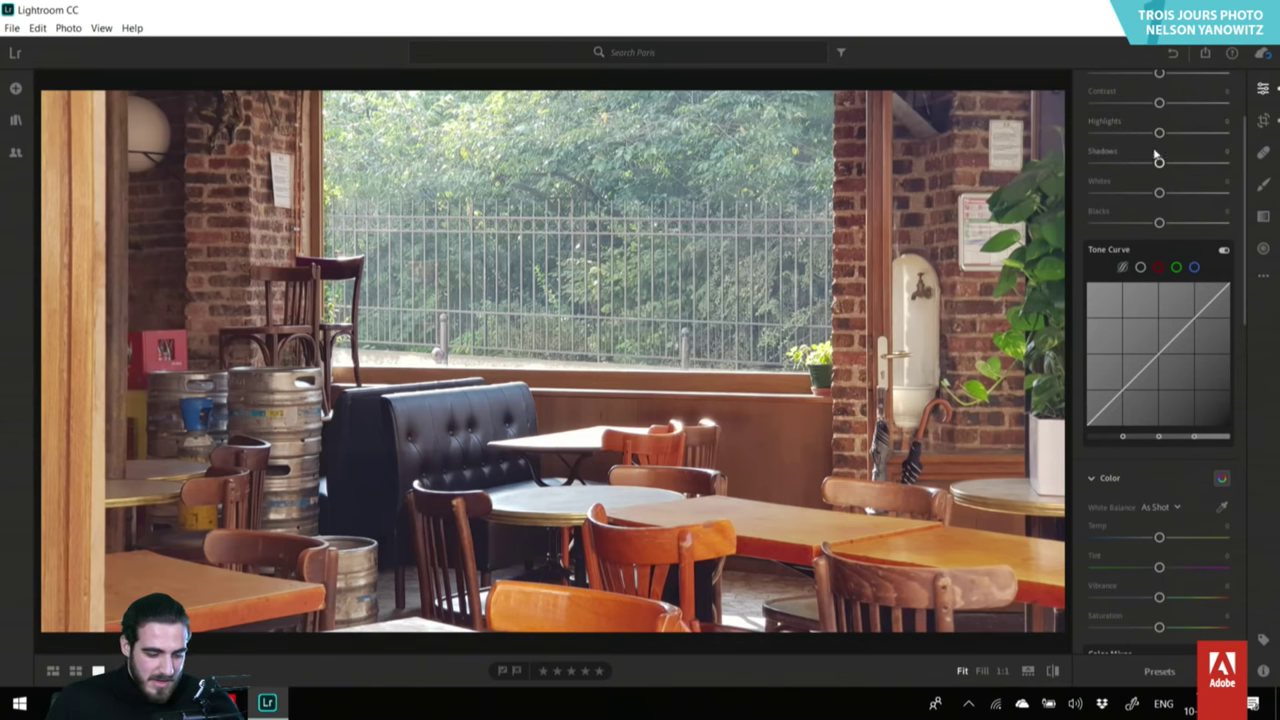
Set the café photo's Exposure to -0.10 and inspect the bright chair backs at 1:1.
{"action": "scroll", "coordinate": [1188, 145], "scroll_direction": "up", "scroll_amount": 3}
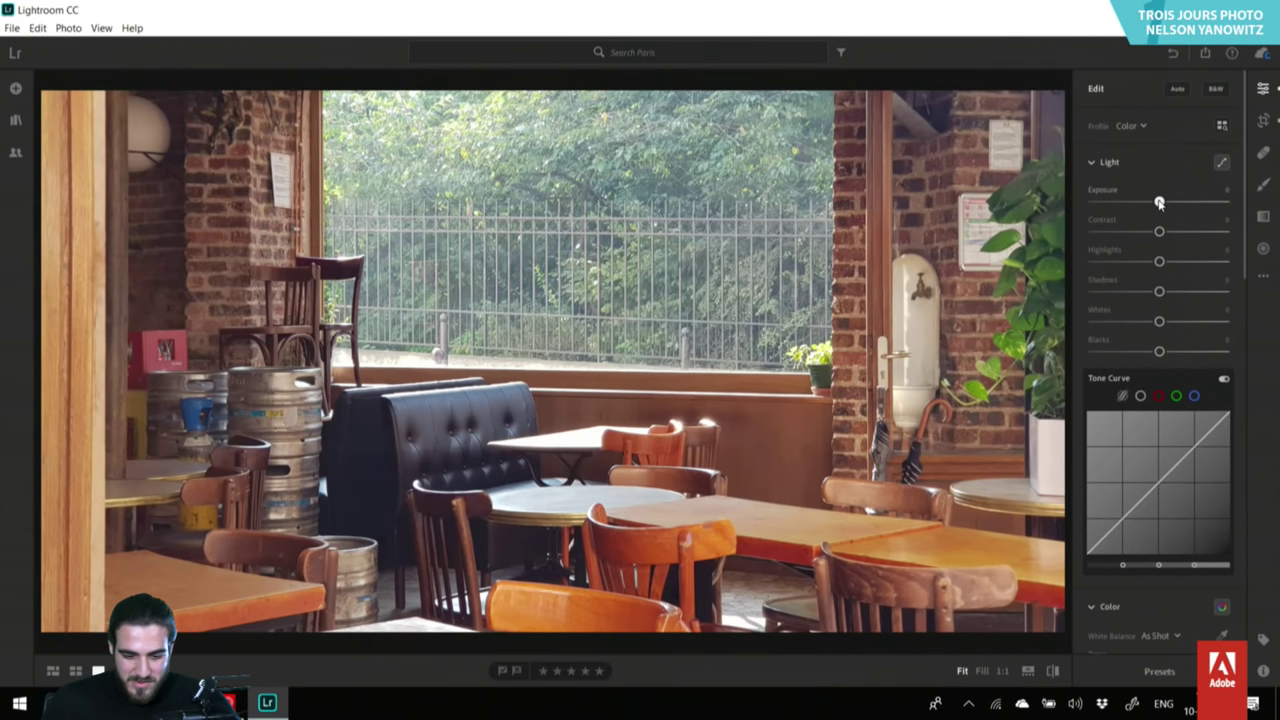
{"action": "left_click_drag", "start_coordinate": [1159, 203], "coordinate": [1158, 204]}
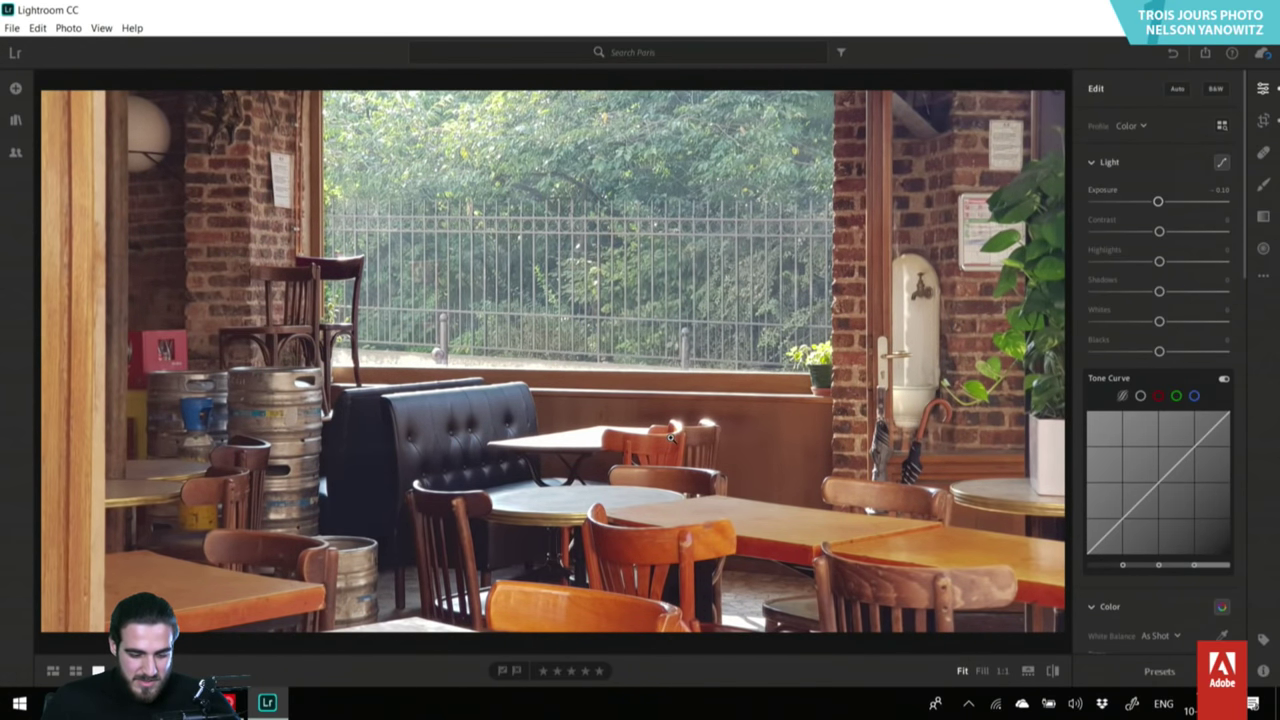
{"action": "left_click", "coordinate": [672, 437]}
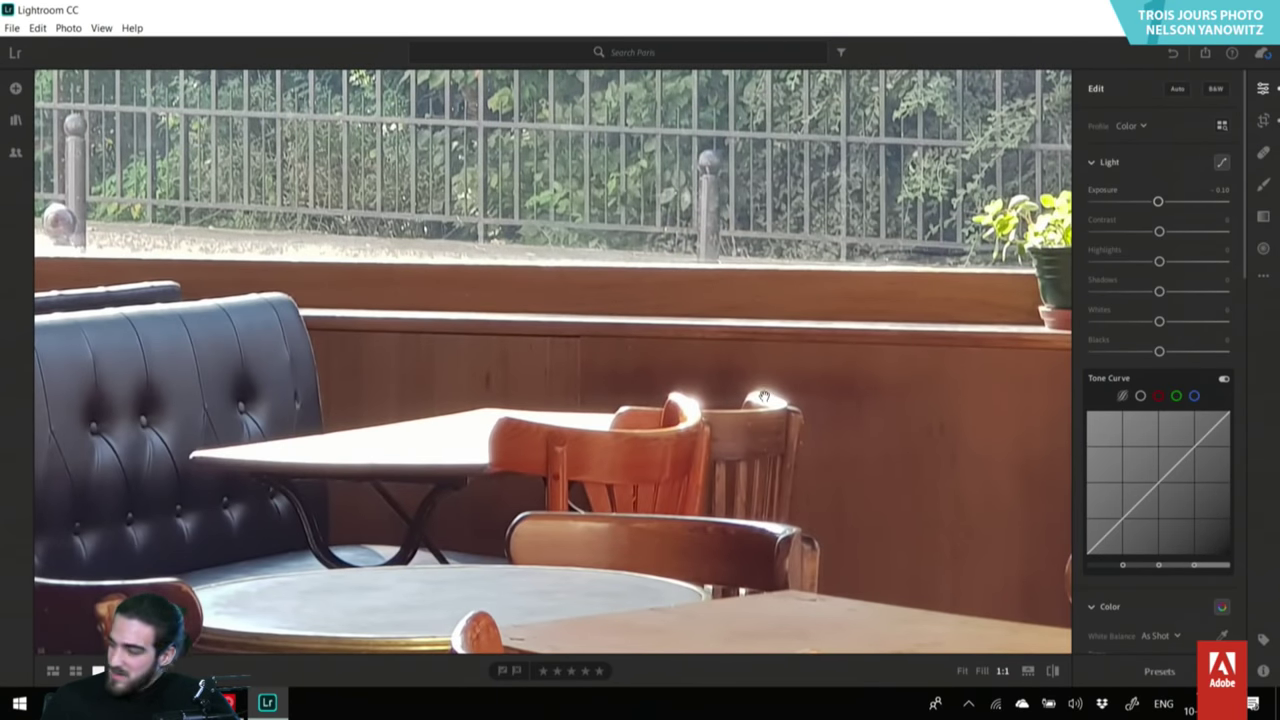
{"action": "left_click", "coordinate": [697, 404]}
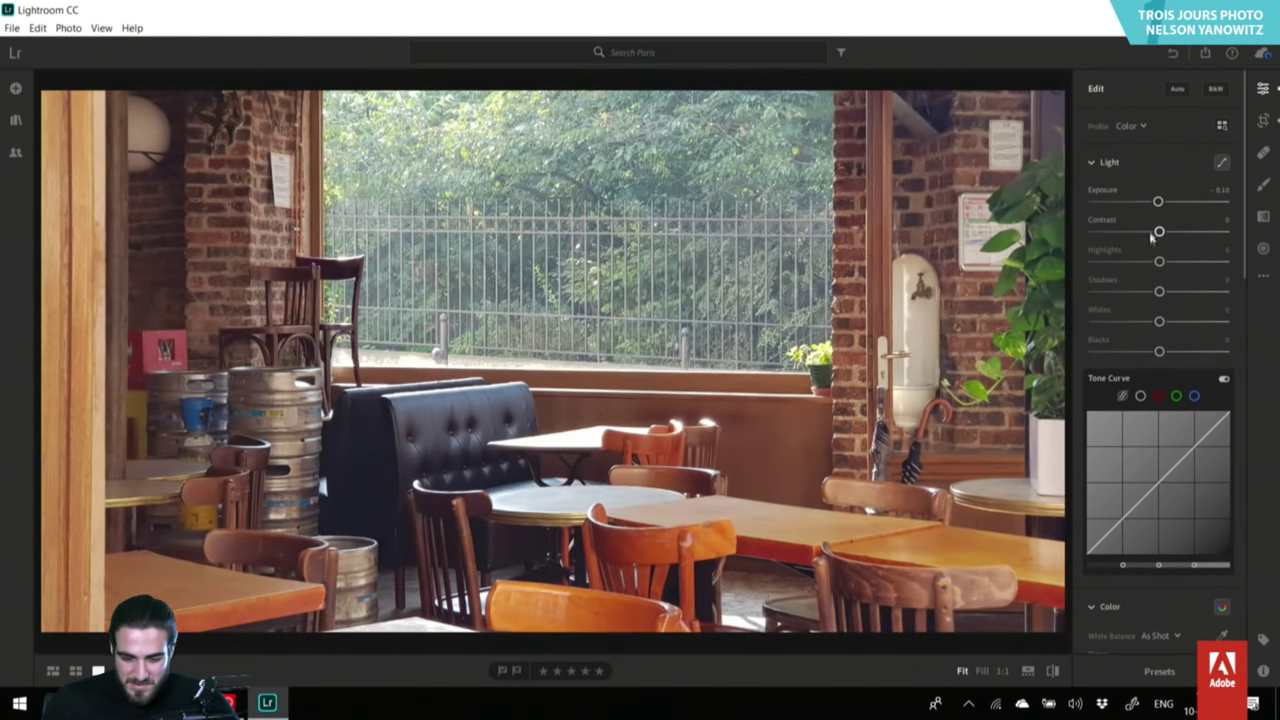
Set the café photo's Contrast to +27, Highlights to +27, Shadows to +25, Whites to +32 and Blacks to +7.
{"action": "left_click_drag", "start_coordinate": [1161, 236], "coordinate": [1179, 259]}
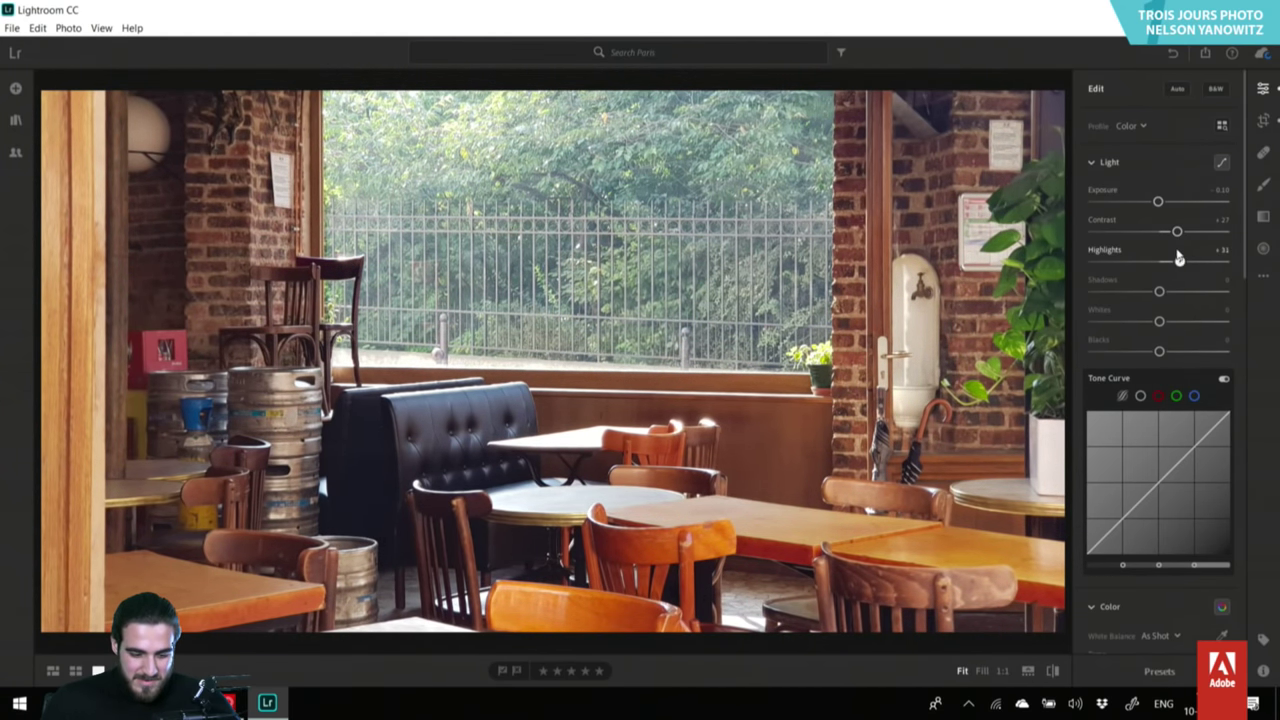
{"action": "left_click", "coordinate": [696, 427]}
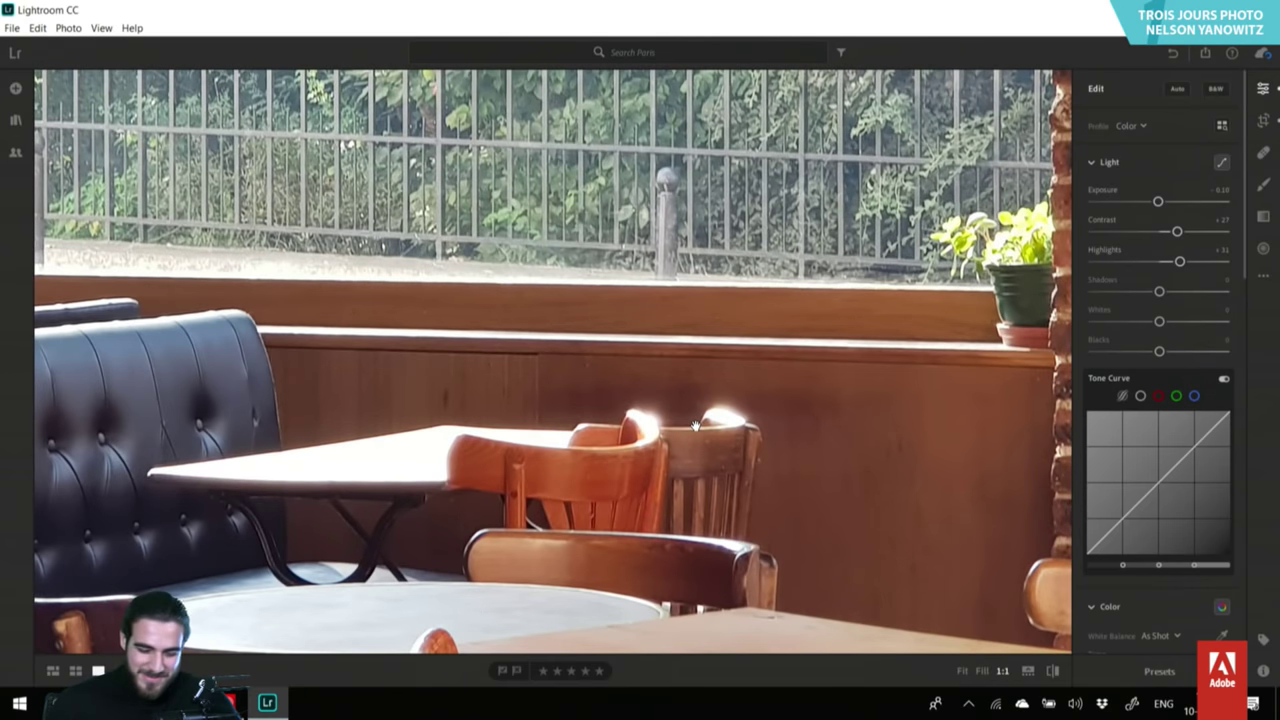
{"action": "left_click_drag", "start_coordinate": [1182, 265], "coordinate": [1182, 333]}
{"action": "left_click", "coordinate": [676, 347]}
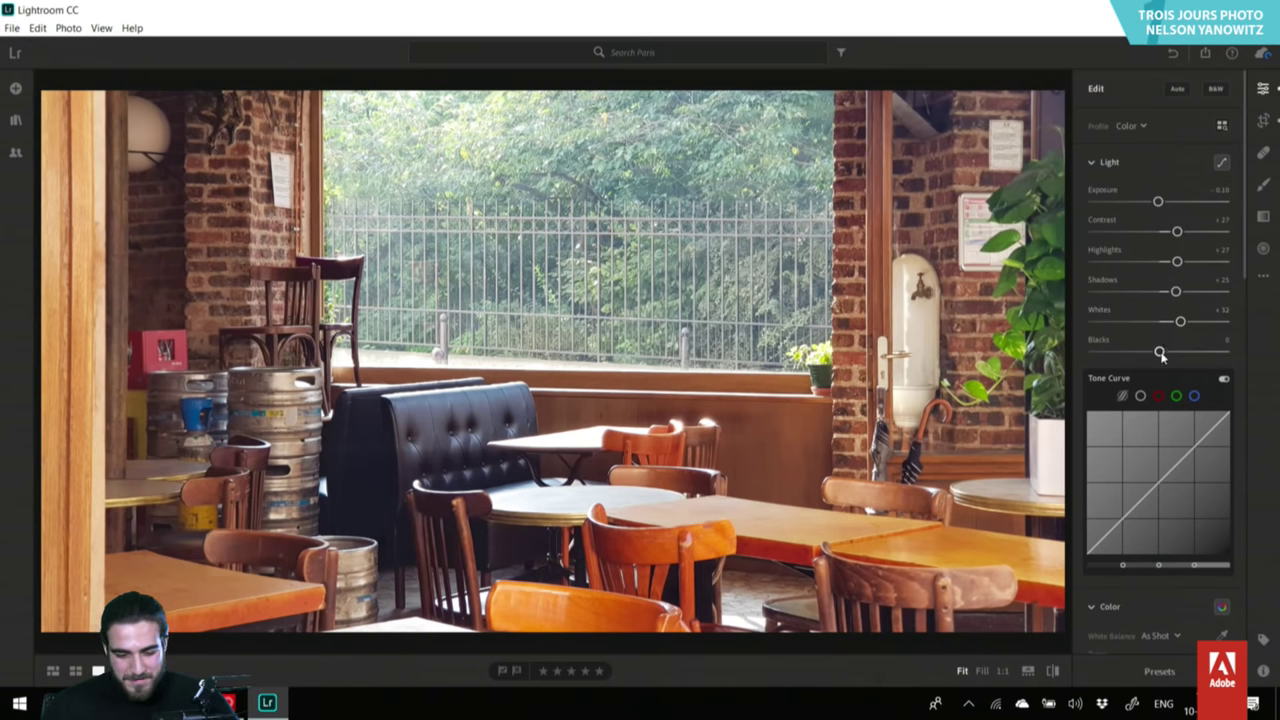
{"action": "left_click_drag", "start_coordinate": [1166, 355], "coordinate": [1165, 352]}
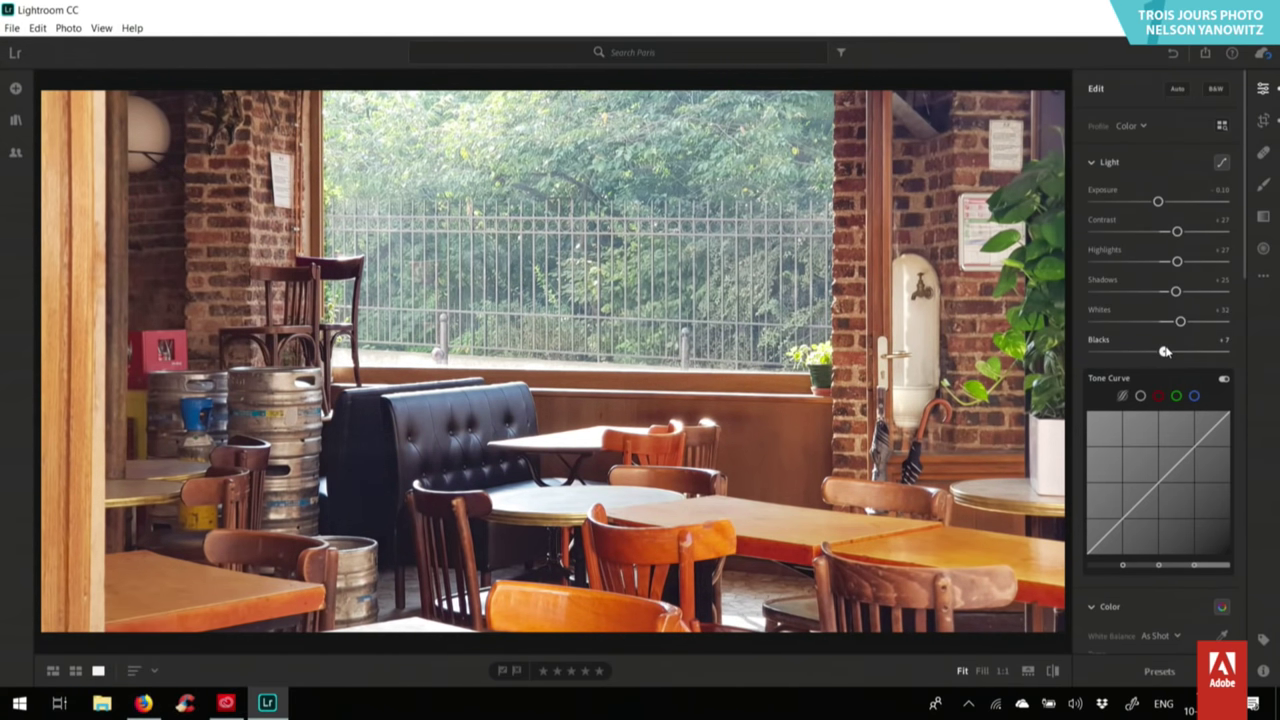
Fine-tune the darker tones on the café photo's parametric Tone Curve and lower the curve's Highlights region slightly.
{"action": "scroll", "coordinate": [1150, 420], "scroll_direction": "down", "scroll_amount": 3}
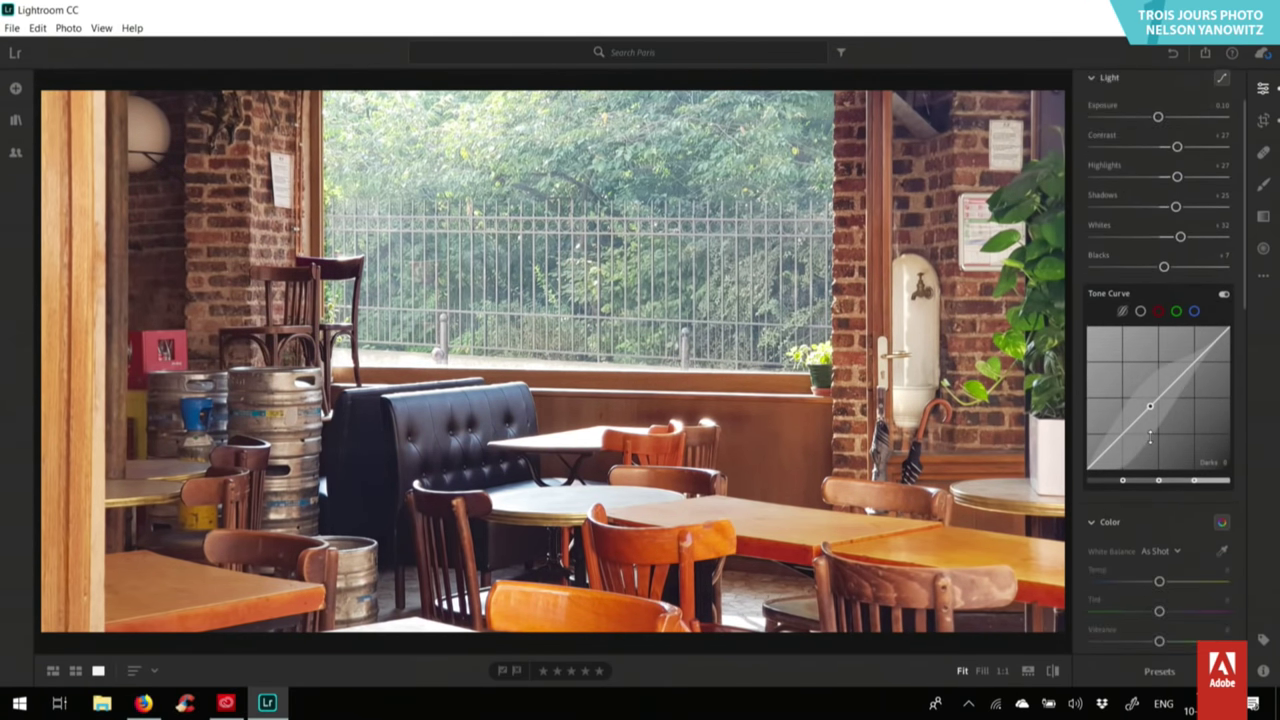
{"action": "left_click_drag", "start_coordinate": [1130, 428], "coordinate": [1130, 431]}
{"action": "double_click", "coordinate": [1130, 430]}
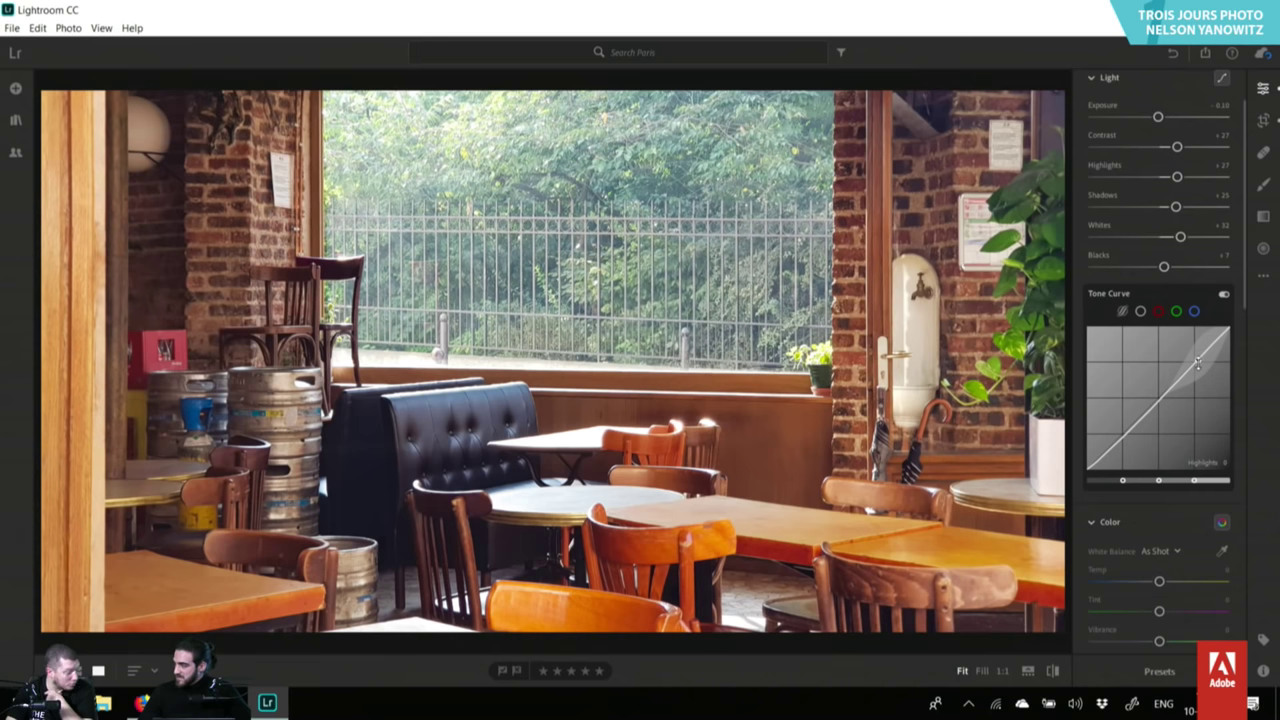
{"action": "left_click", "coordinate": [1198, 360]}
{"action": "left_click_drag", "start_coordinate": [1198, 357], "coordinate": [1198, 360]}
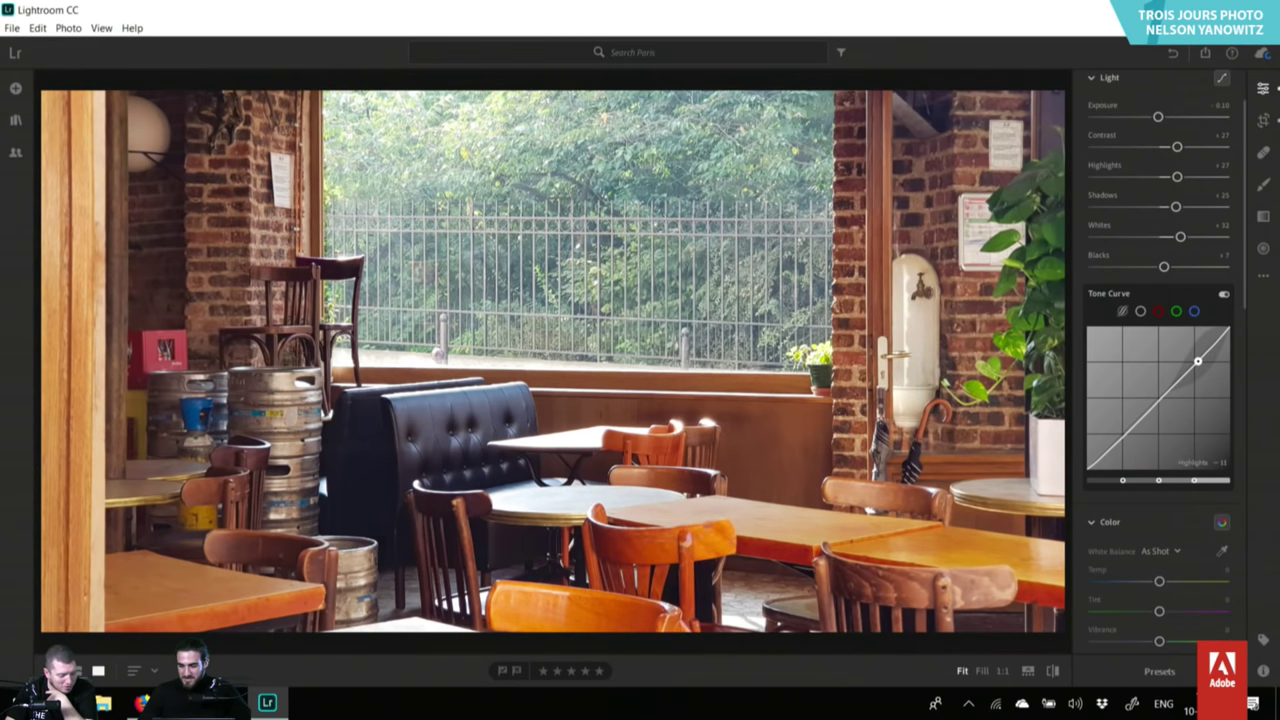
Reset the Highlights region of the café photo's Tone Curve, and set Temp to +6 and Tint to -2.
{"action": "double_click", "coordinate": [1198, 360]}
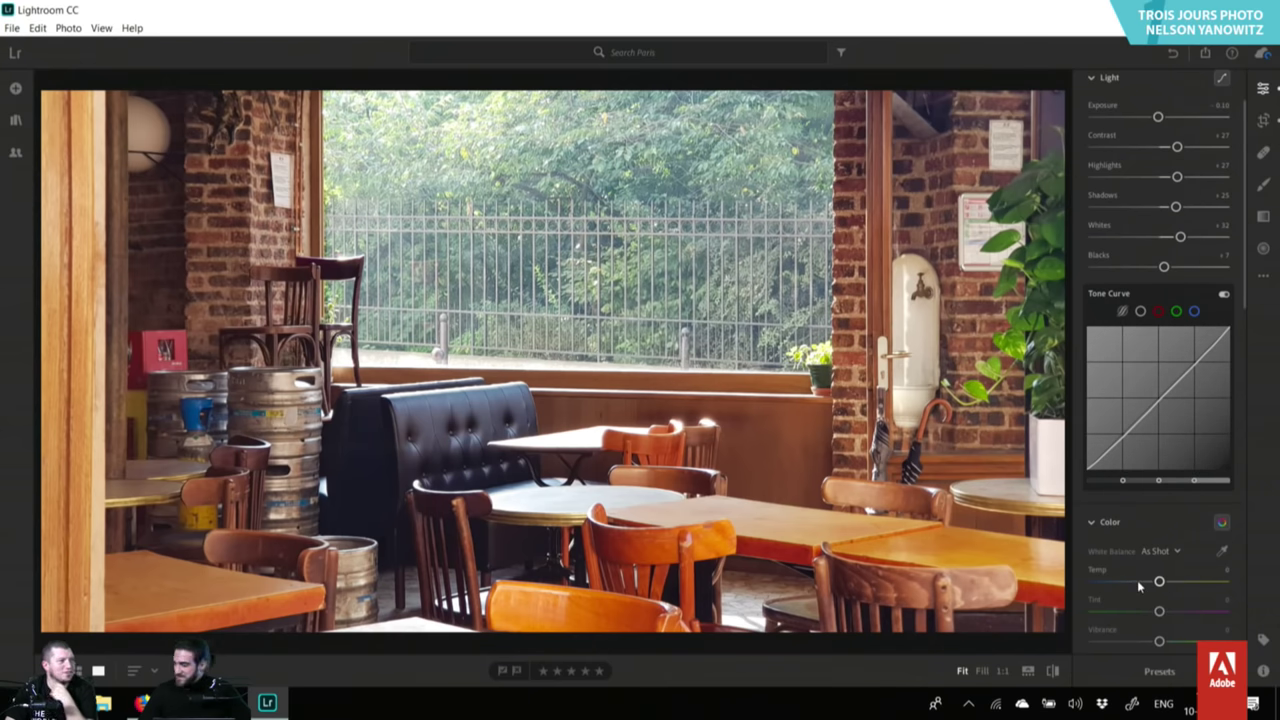
{"action": "scroll", "coordinate": [1137, 580], "scroll_direction": "down", "scroll_amount": 2}
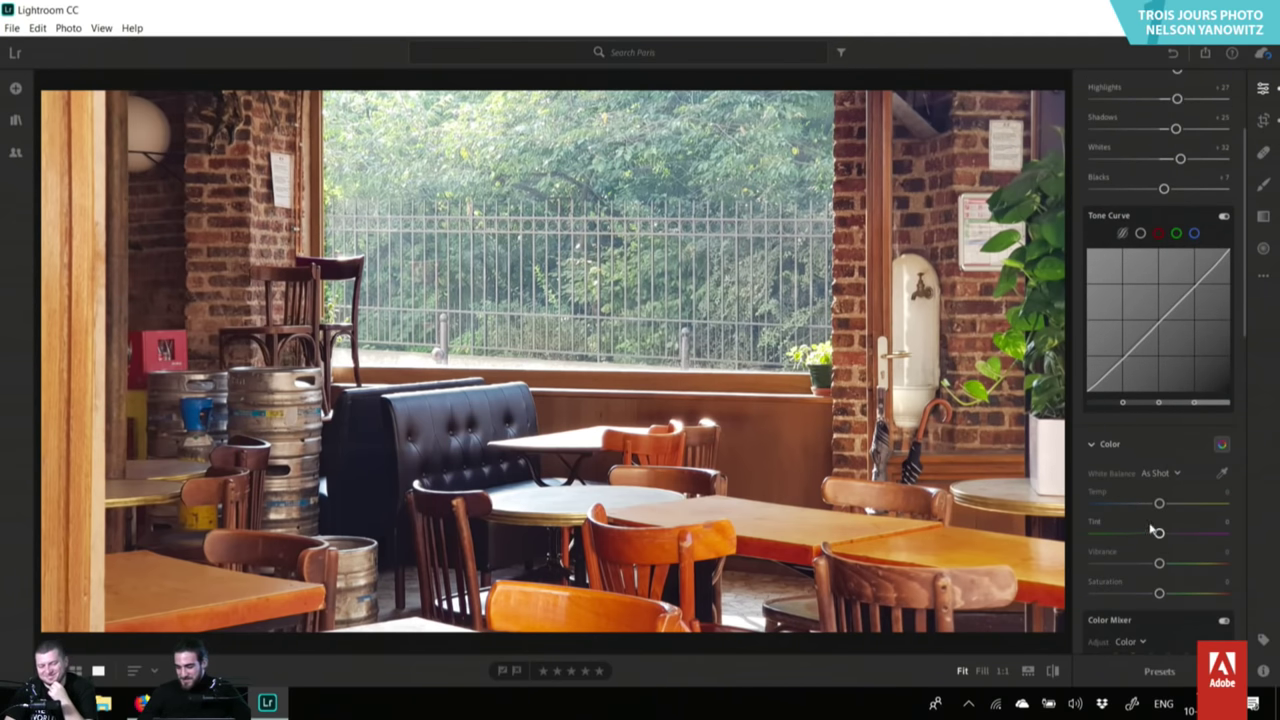
{"action": "mouse_move", "coordinate": [1159, 503]}
{"action": "left_mouse_down"}
{"action": "mouse_move", "coordinate": [1148, 503]}
{"action": "mouse_move", "coordinate": [1164, 505]}
{"action": "left_mouse_up"}
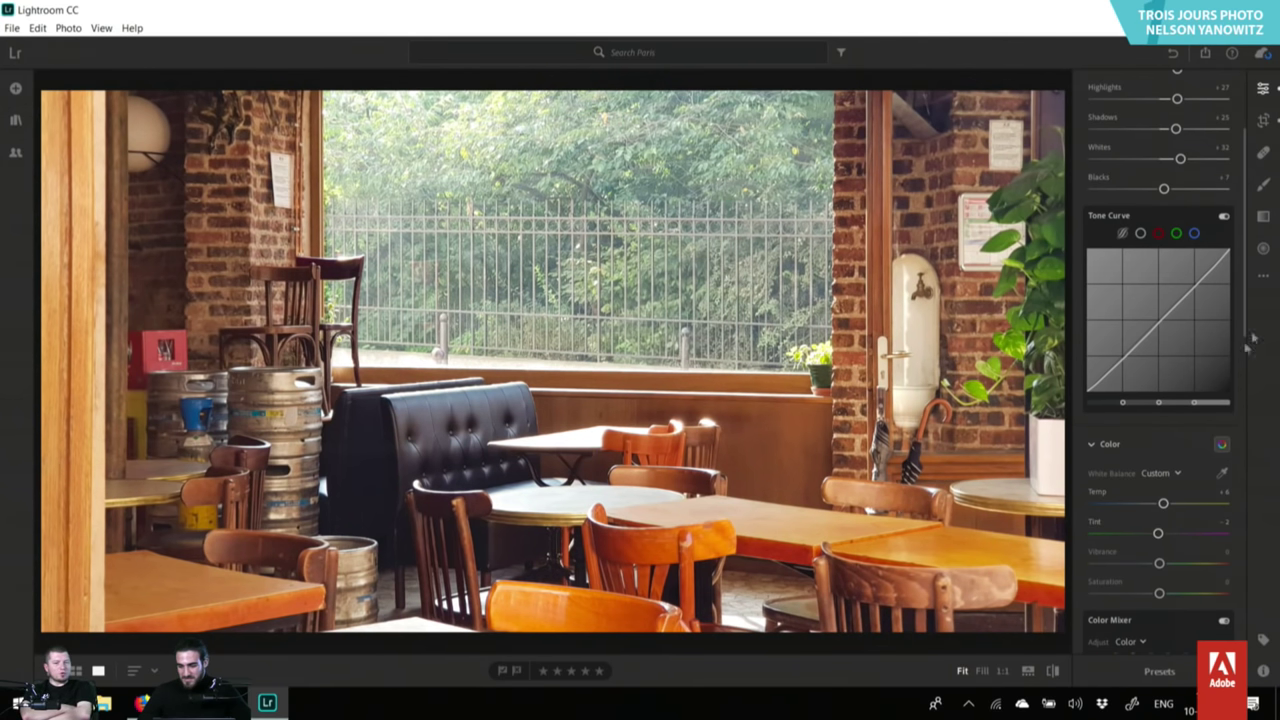
Correct the café photo's perspective with Upright in the Geometry settings.
{"action": "scroll", "coordinate": [1168, 409], "scroll_direction": "down", "scroll_amount": 10}
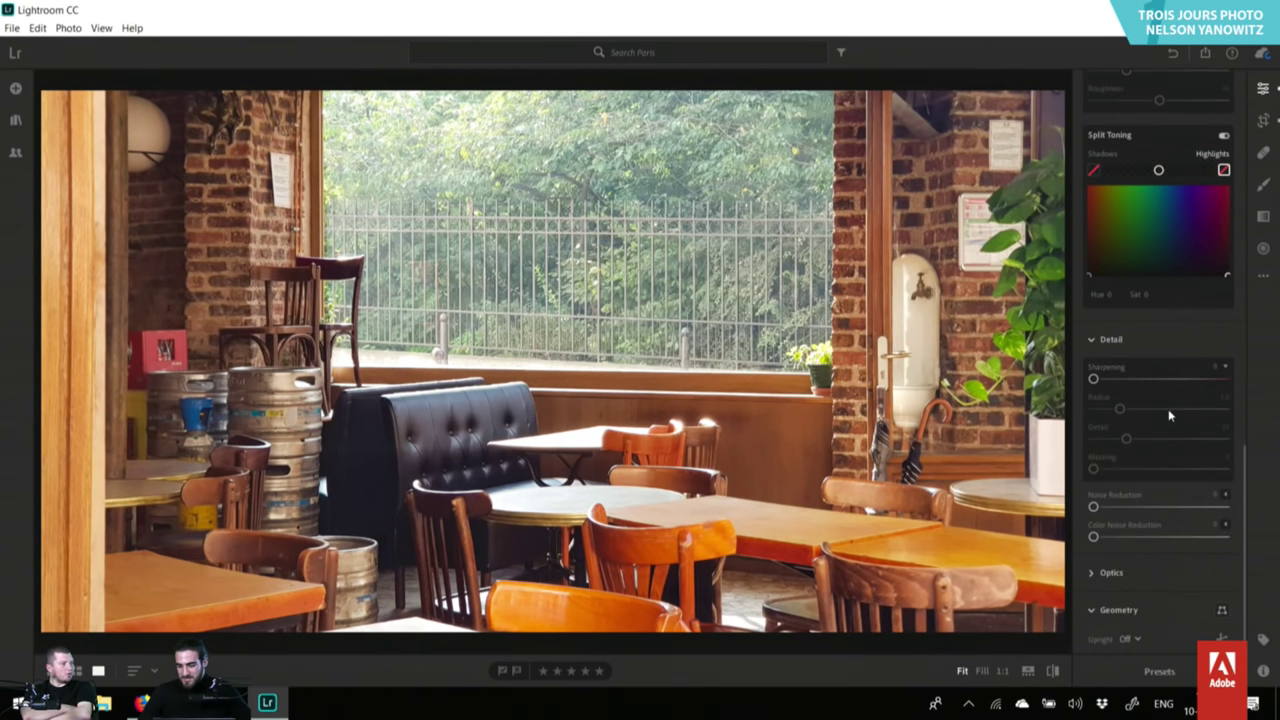
{"action": "left_click", "coordinate": [1133, 639]}
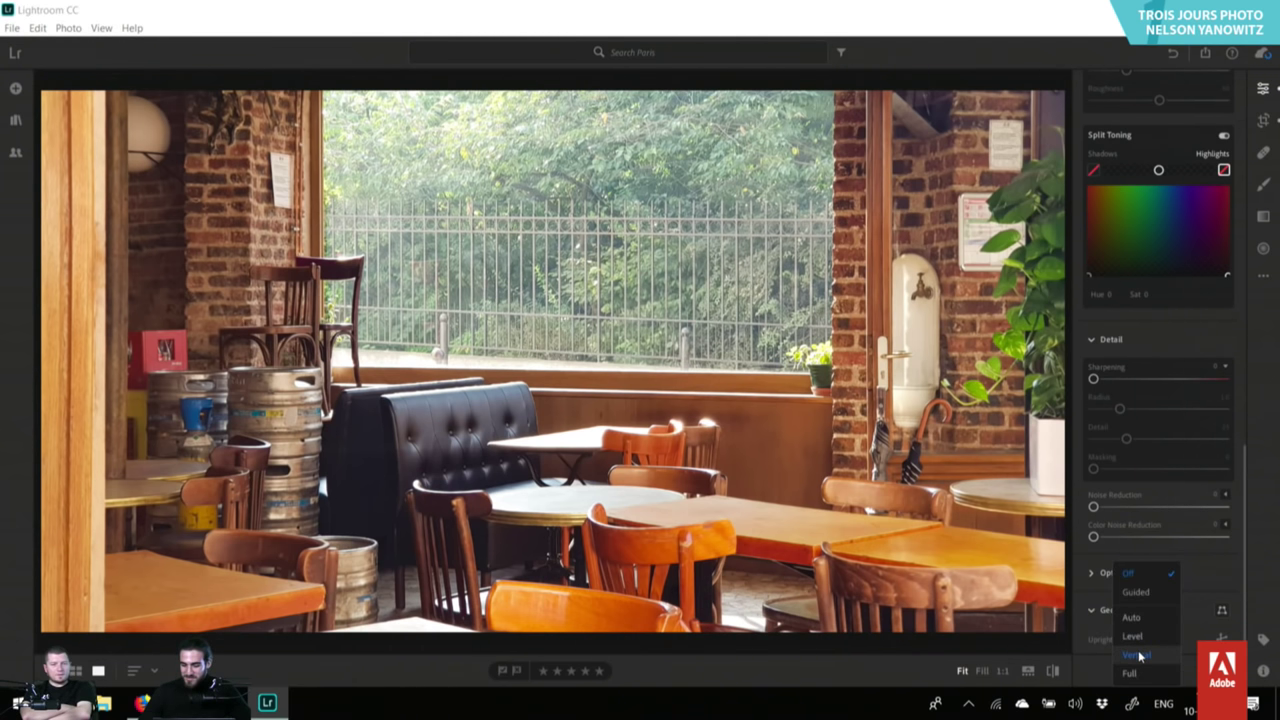
{"action": "key", "text": "Escape"}
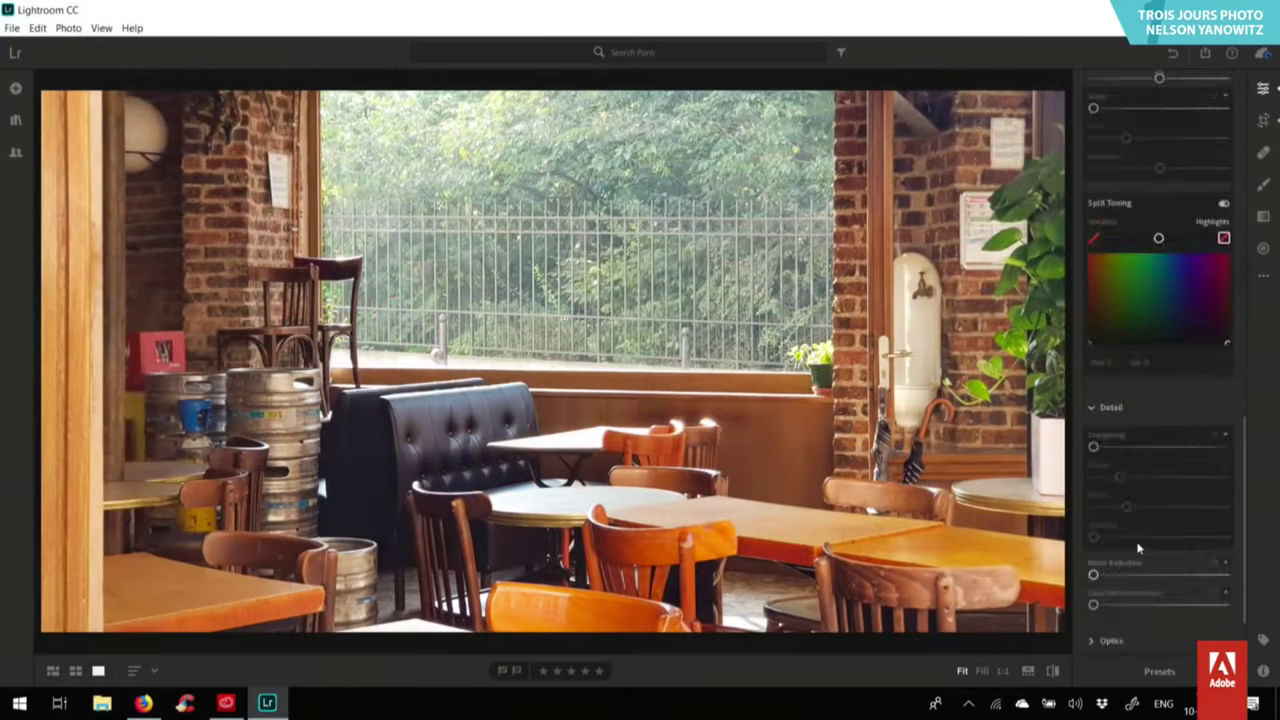
Set the café photo's Temp to +5, Vibrance to +12 and Saturation to +8, checking the sunlit table at 1:1.
{"action": "scroll", "coordinate": [1138, 548], "scroll_direction": "up", "scroll_amount": 5}
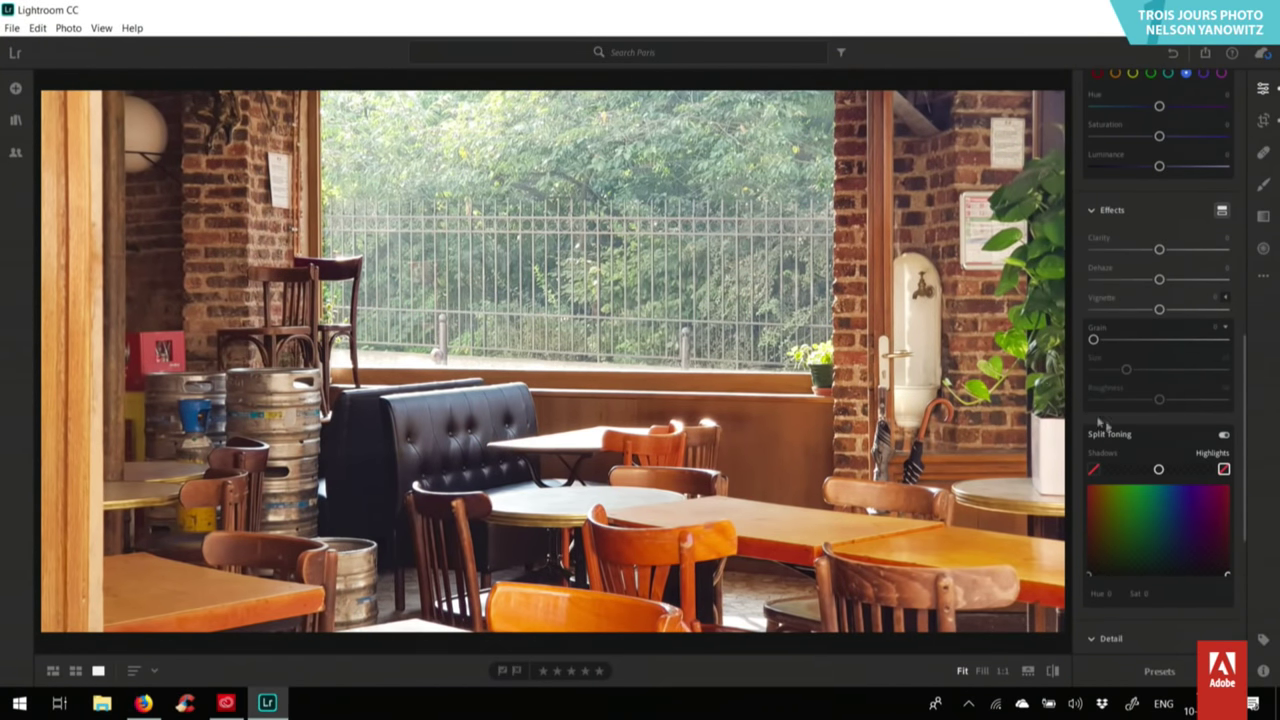
{"action": "scroll", "coordinate": [1168, 247], "scroll_direction": "up", "scroll_amount": 6}
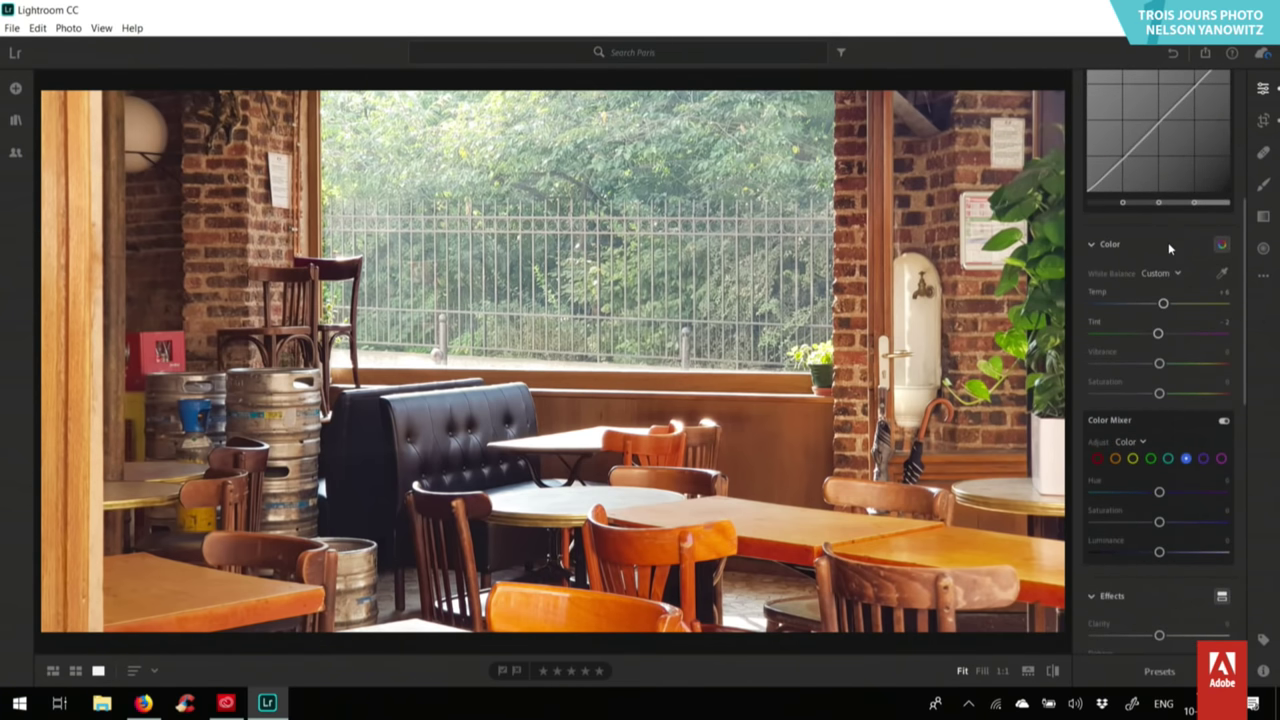
{"action": "left_click_drag", "start_coordinate": [1164, 310], "coordinate": [1168, 308]}
{"action": "left_click", "coordinate": [581, 435]}
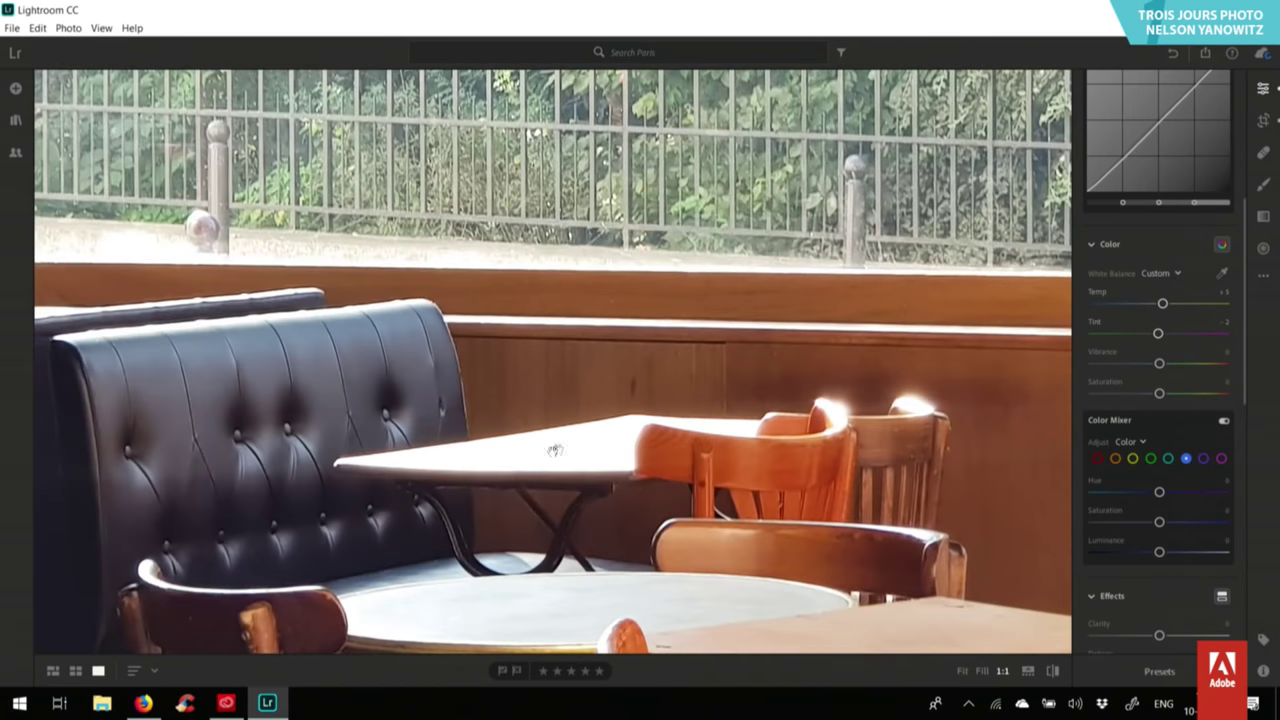
{"action": "left_click", "coordinate": [624, 429]}
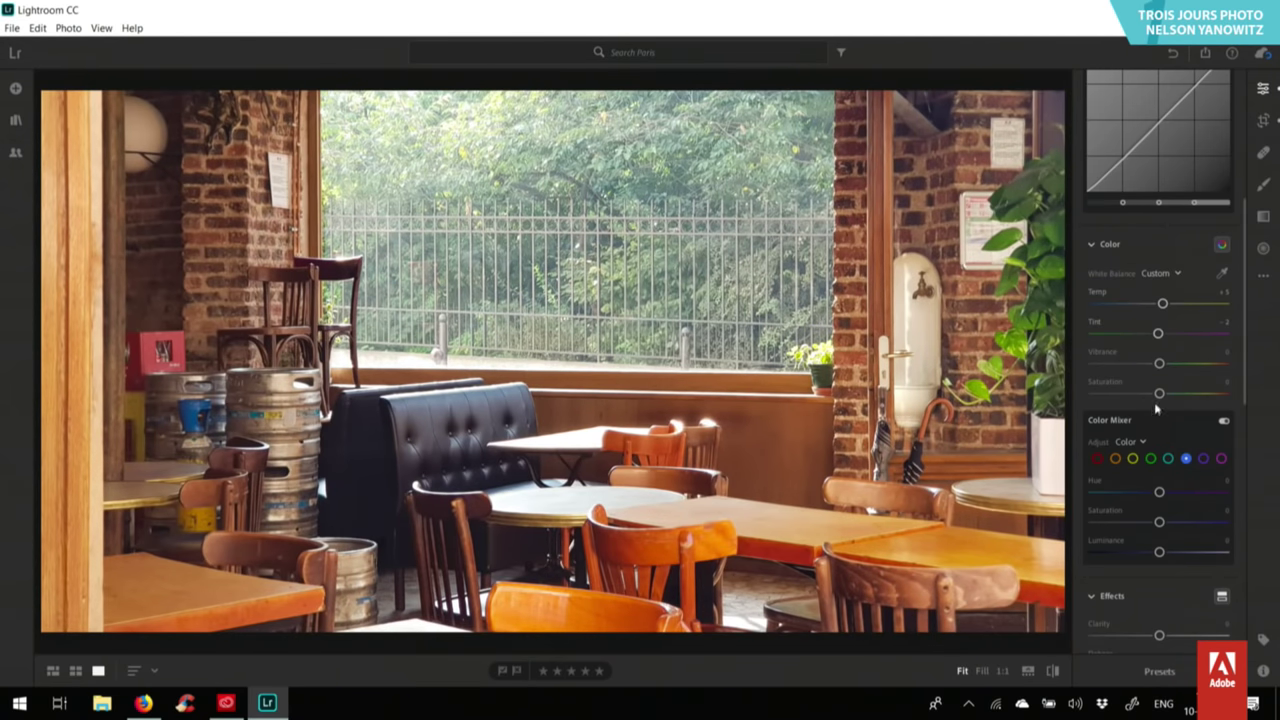
{"action": "left_click_drag", "start_coordinate": [1159, 393], "coordinate": [1168, 364]}
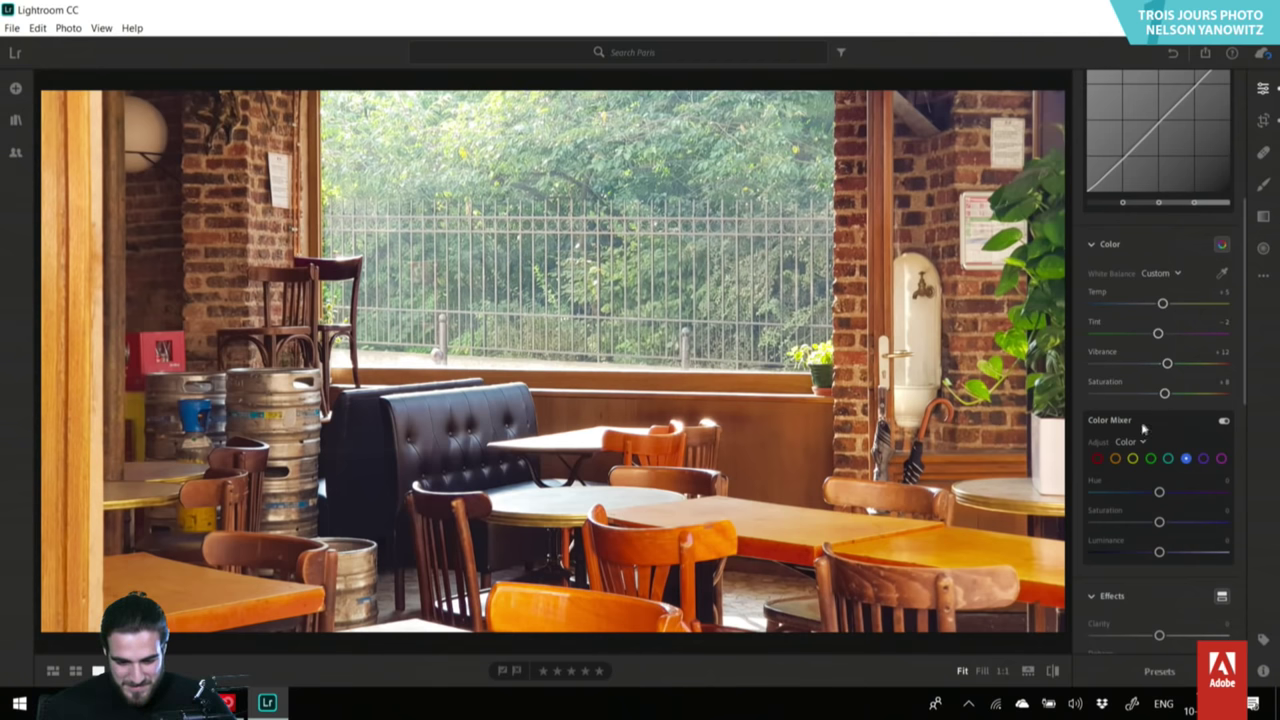
In the Color Mixer, set red to Hue -16 and Luminance +40, and orange to Hue -9 and Luminance +11.
{"action": "mouse_move", "coordinate": [1159, 491]}
{"action": "left_mouse_down"}
{"action": "mouse_move", "coordinate": [1040, 493]}
{"action": "mouse_move", "coordinate": [1206, 492]}
{"action": "mouse_move", "coordinate": [1094, 492]}
{"action": "mouse_move", "coordinate": [1137, 492]}
{"action": "mouse_move", "coordinate": [1170, 458]}
{"action": "mouse_move", "coordinate": [1220, 457]}
{"action": "mouse_move", "coordinate": [1113, 458]}
{"action": "mouse_move", "coordinate": [1152, 458]}
{"action": "mouse_move", "coordinate": [1122, 458]}
{"action": "mouse_move", "coordinate": [1131, 488]}
{"action": "mouse_move", "coordinate": [1149, 490]}
{"action": "left_mouse_up"}
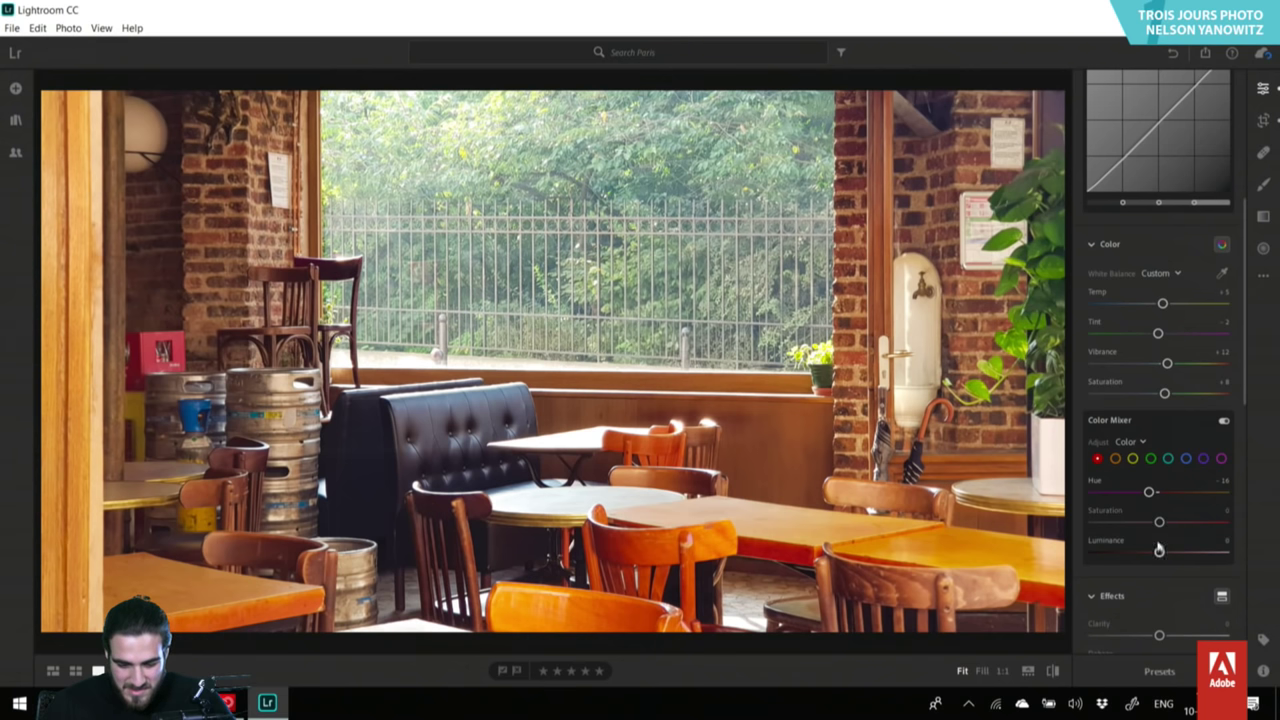
{"action": "mouse_move", "coordinate": [1160, 553]}
{"action": "left_mouse_down"}
{"action": "mouse_move", "coordinate": [1206, 558]}
{"action": "mouse_move", "coordinate": [1185, 555]}
{"action": "left_mouse_up"}
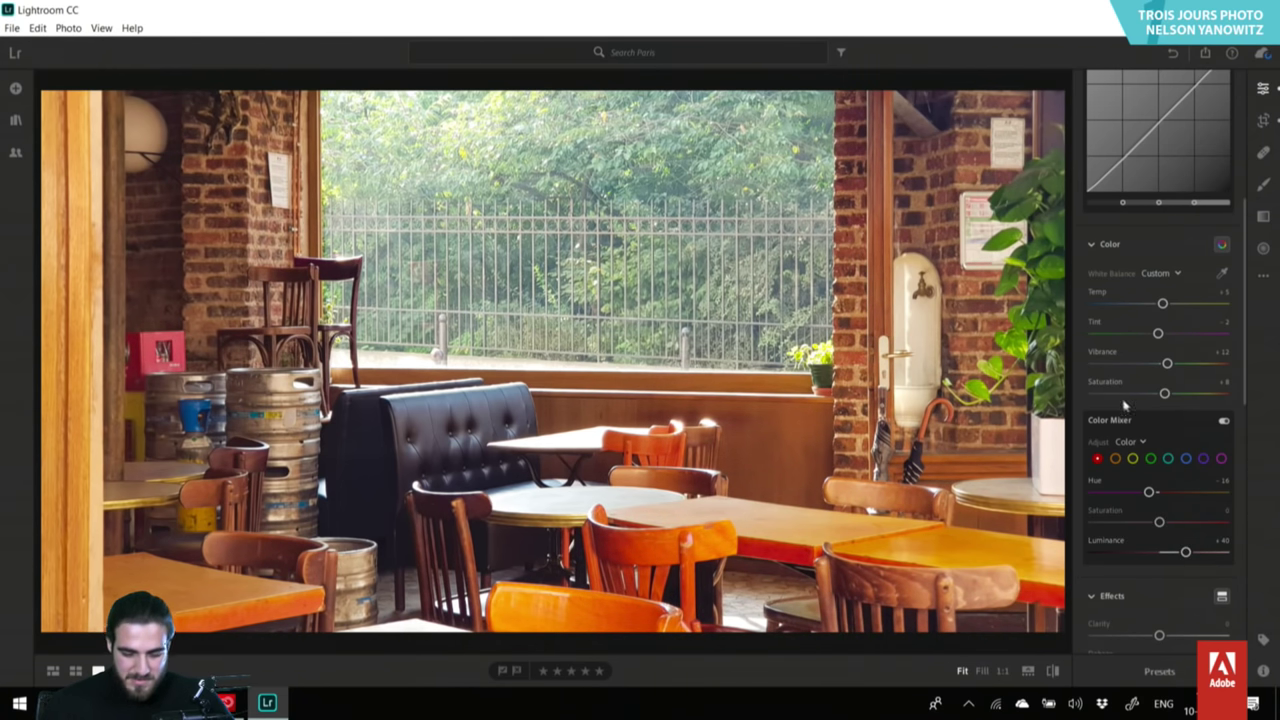
{"action": "left_click", "coordinate": [1115, 457]}
{"action": "left_click_drag", "start_coordinate": [1160, 492], "coordinate": [1172, 561]}
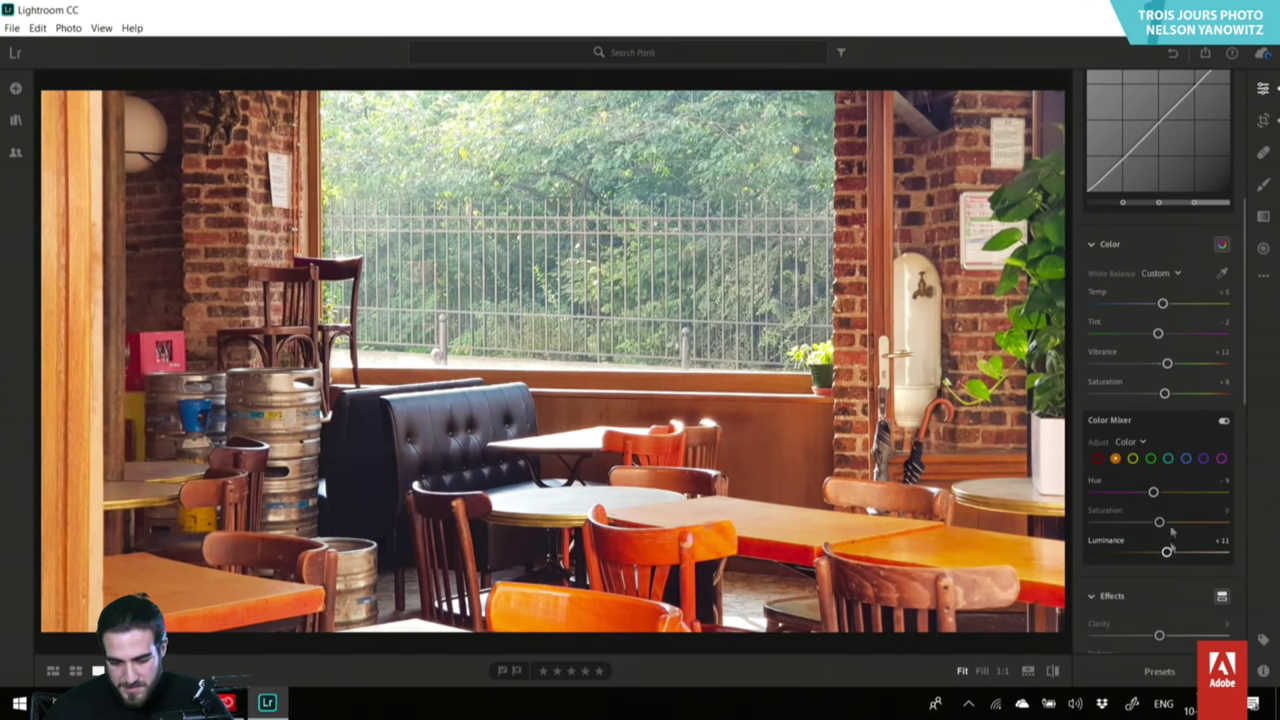
In the Color Mixer, set yellow Hue to -20 and green to Hue +10, Saturation +31 and Luminance +23.
{"action": "left_click", "coordinate": [1133, 458]}
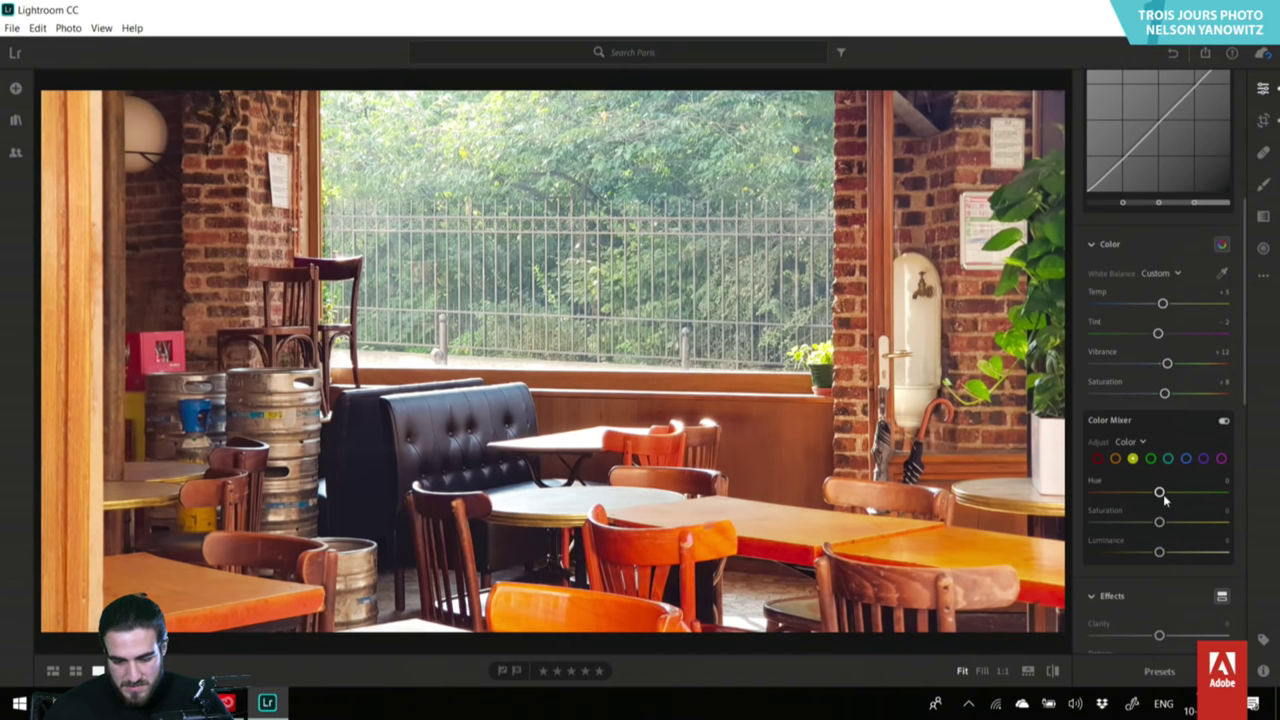
{"action": "mouse_move", "coordinate": [1161, 493]}
{"action": "left_mouse_down"}
{"action": "mouse_move", "coordinate": [1205, 492]}
{"action": "mouse_move", "coordinate": [1128, 493]}
{"action": "mouse_move", "coordinate": [1112, 506]}
{"action": "mouse_move", "coordinate": [1151, 510]}
{"action": "left_mouse_up"}
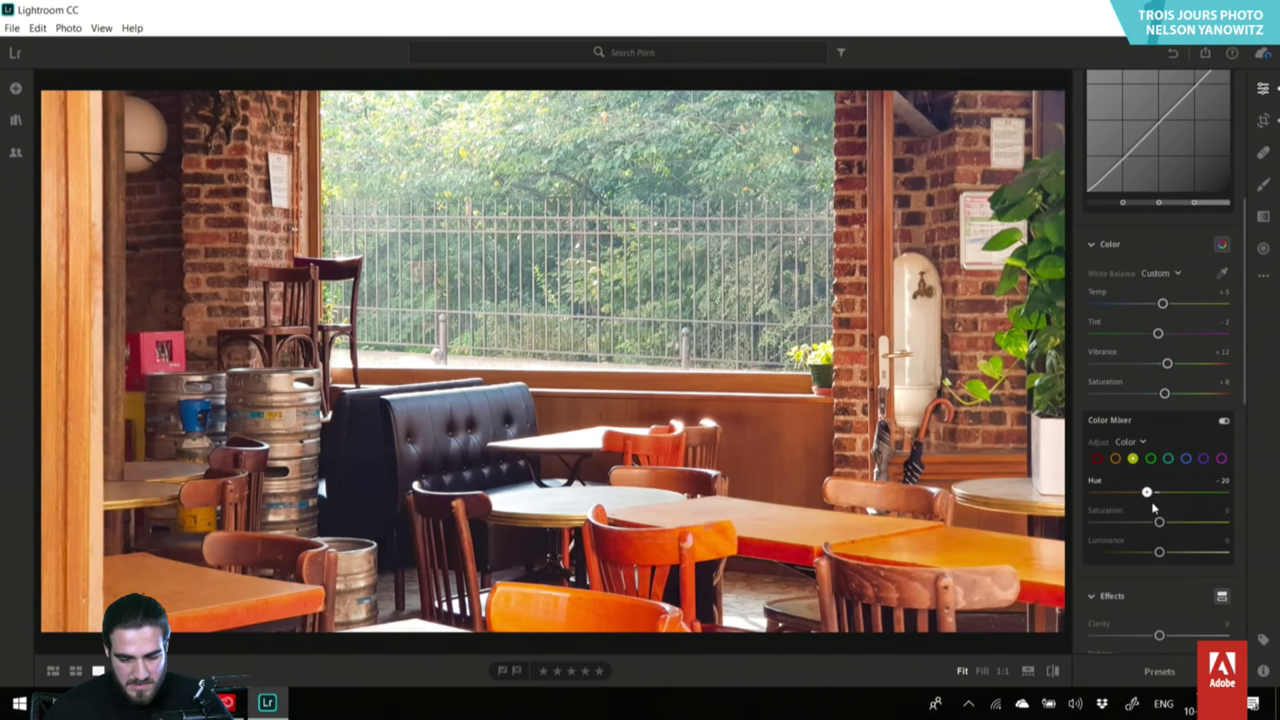
{"action": "left_click", "coordinate": [1150, 458]}
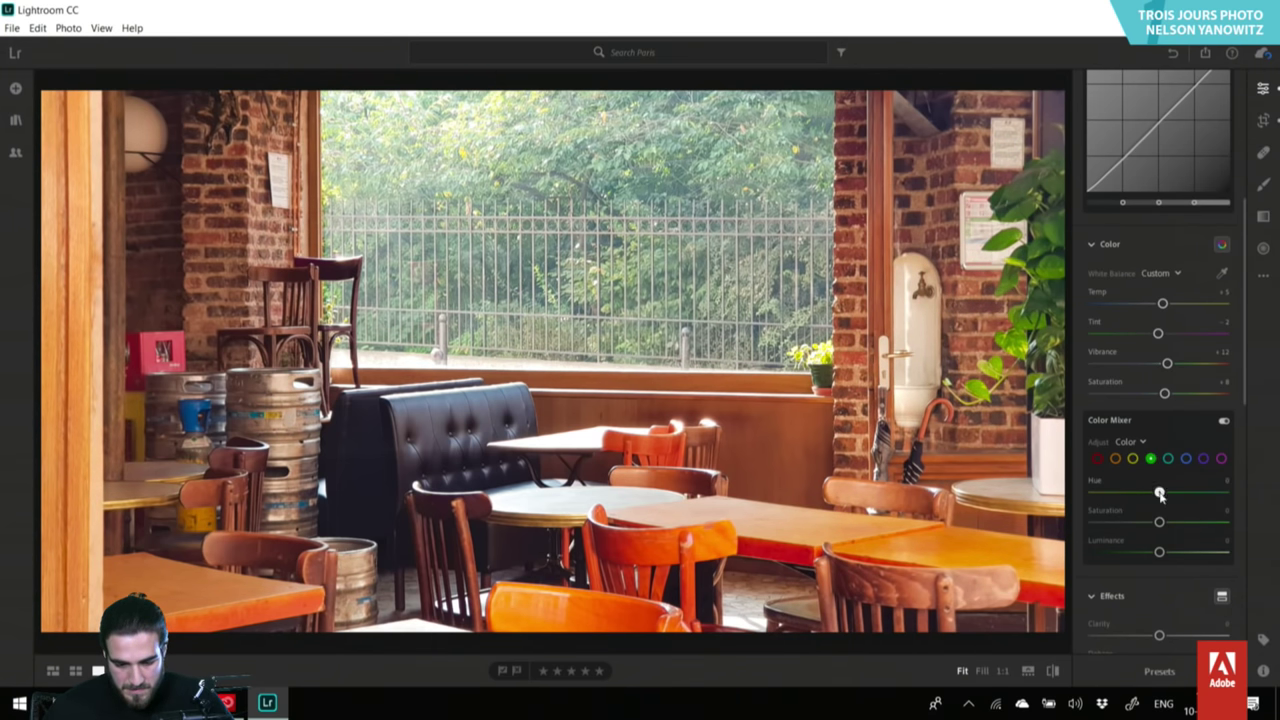
{"action": "left_click_drag", "start_coordinate": [1160, 494], "coordinate": [1180, 524]}
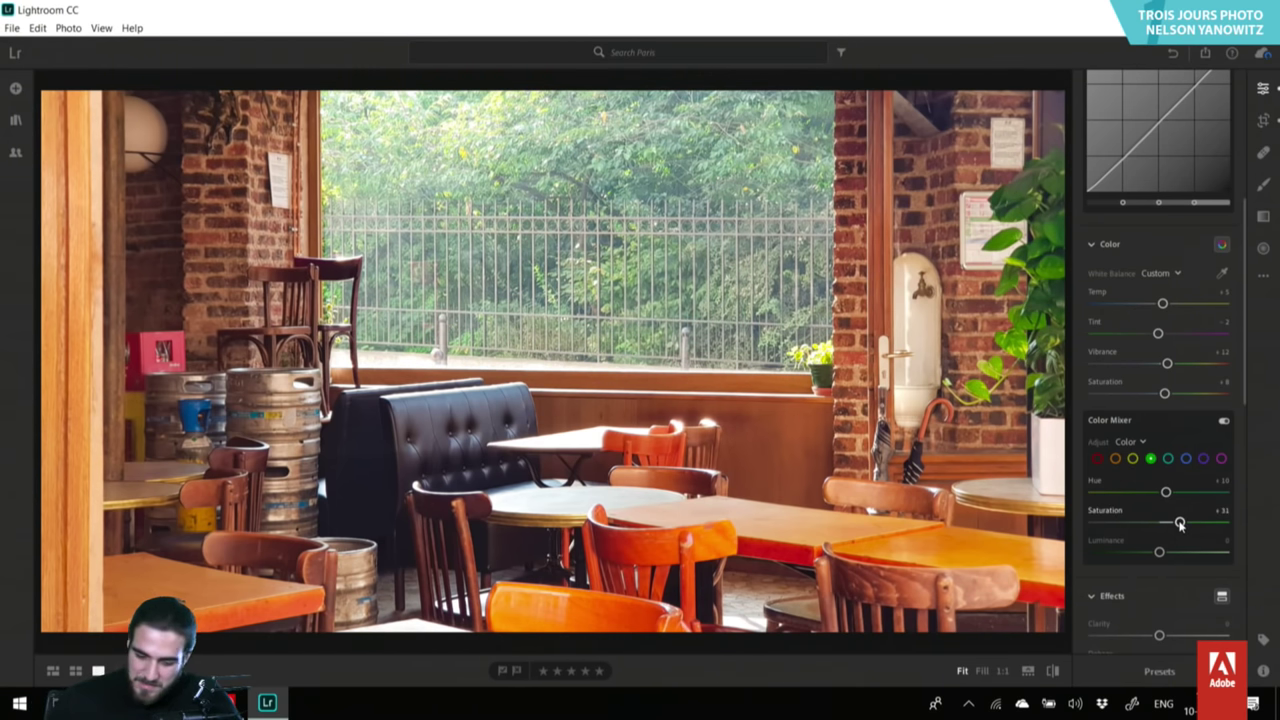
{"action": "left_click_drag", "start_coordinate": [1160, 553], "coordinate": [1175, 554]}
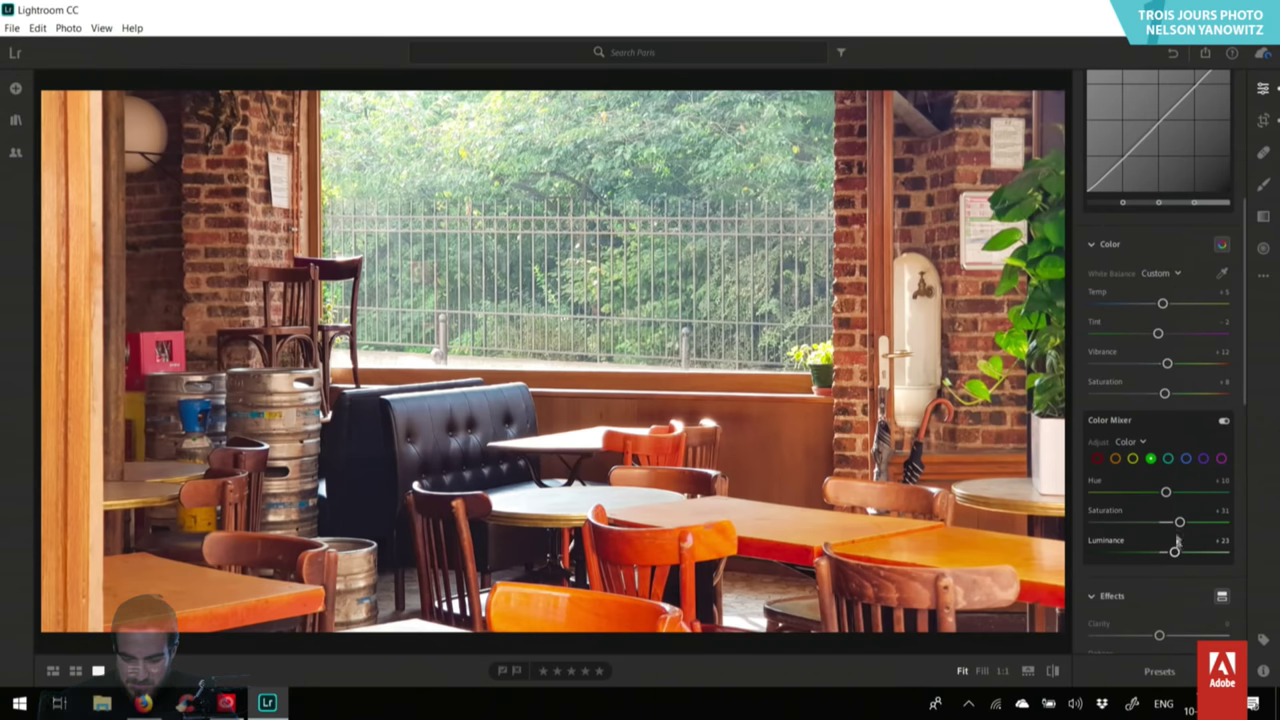
{"action": "left_click", "coordinate": [1168, 459]}
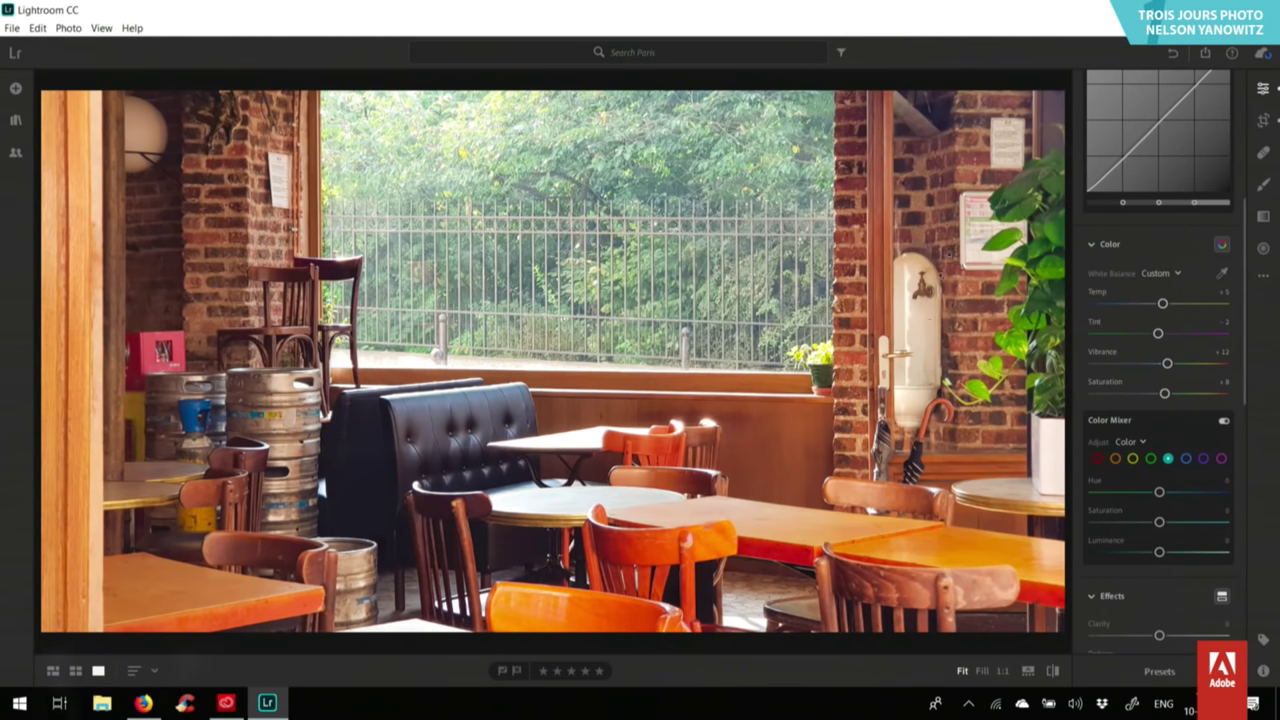
Heal away the paper notice above the framed sign, sampling the clean bricks beside the wooden post, and return to the edit settings.
{"action": "left_click", "coordinate": [1008, 142]}
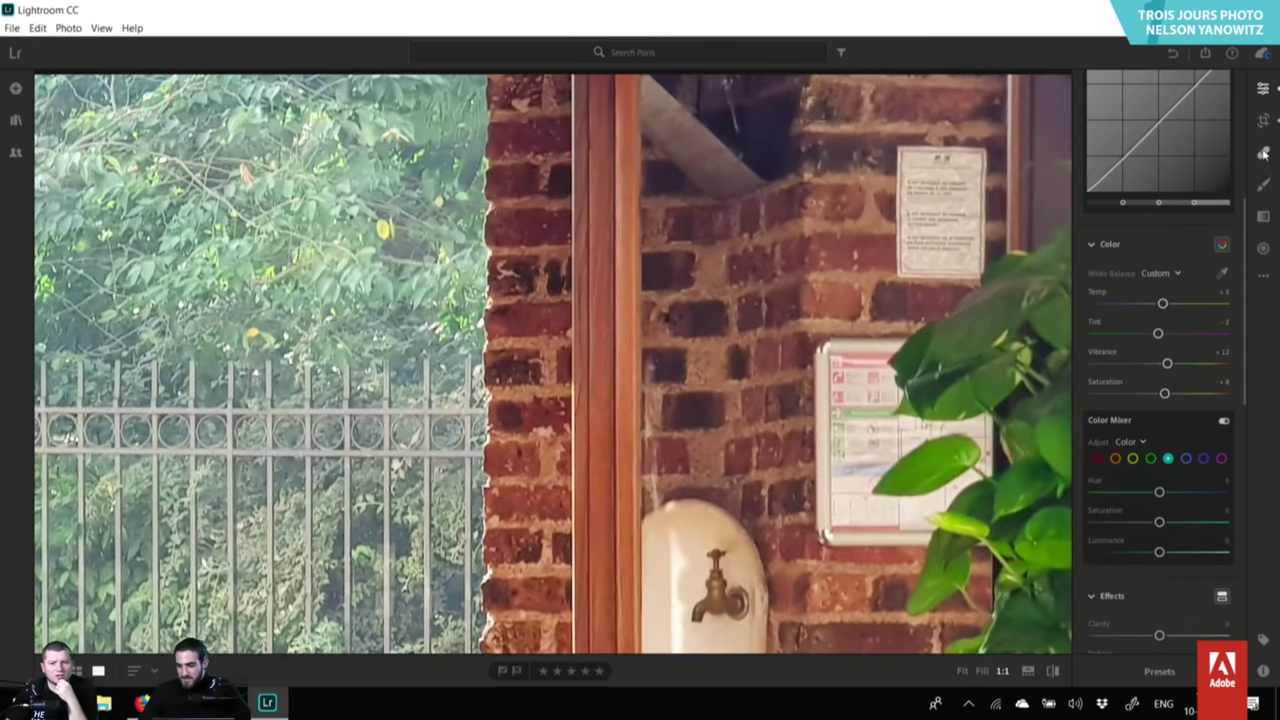
{"action": "left_click", "coordinate": [1263, 152]}
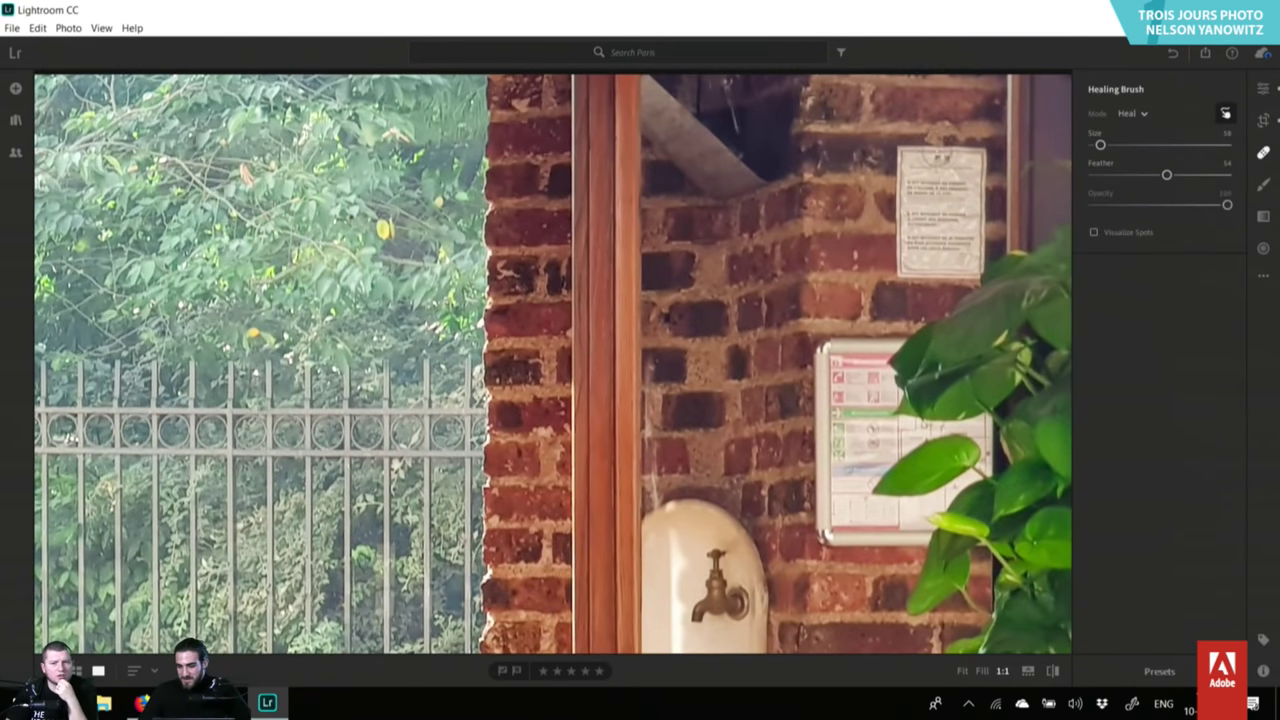
{"action": "mouse_move", "coordinate": [905, 152]}
{"action": "left_mouse_down"}
{"action": "mouse_move", "coordinate": [907, 265]}
{"action": "mouse_move", "coordinate": [970, 263]}
{"action": "mouse_move", "coordinate": [975, 159]}
{"action": "mouse_move", "coordinate": [923, 157]}
{"action": "mouse_move", "coordinate": [933, 242]}
{"action": "mouse_move", "coordinate": [948, 175]}
{"action": "left_mouse_up"}
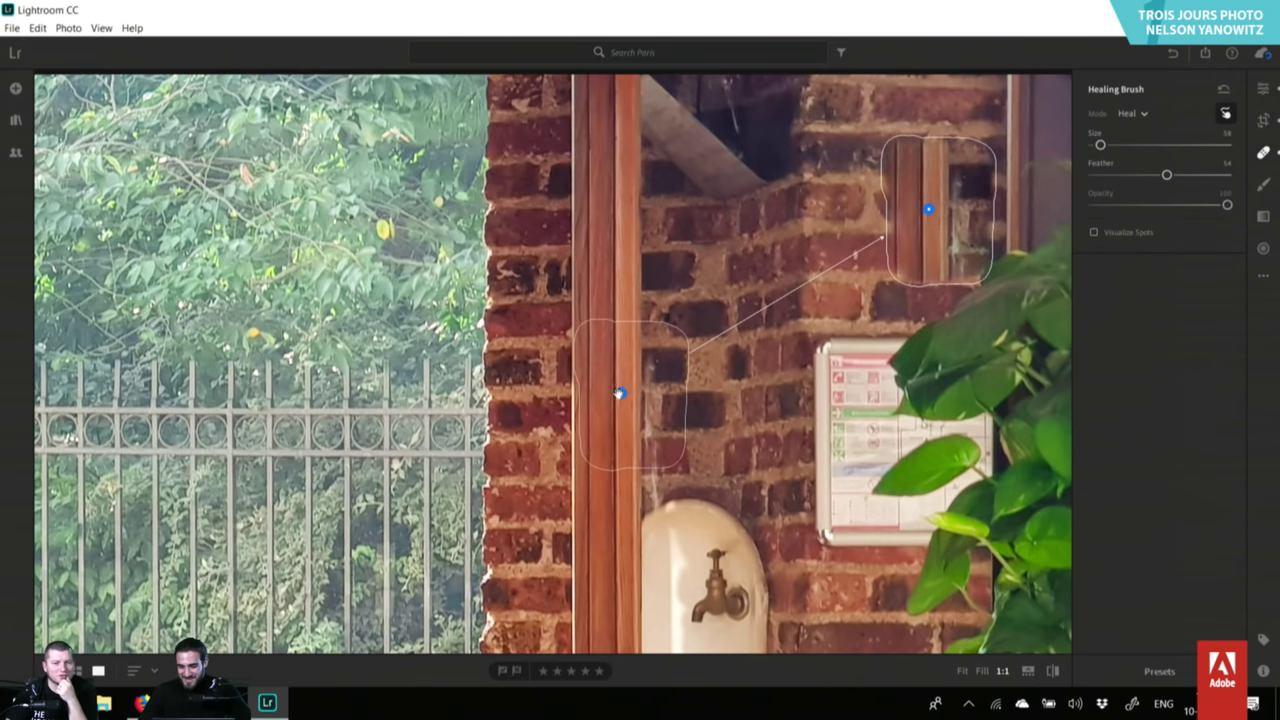
{"action": "mouse_move", "coordinate": [620, 393]}
{"action": "left_mouse_down"}
{"action": "mouse_move", "coordinate": [666, 366]}
{"action": "mouse_move", "coordinate": [705, 378]}
{"action": "mouse_move", "coordinate": [695, 369]}
{"action": "left_mouse_up"}
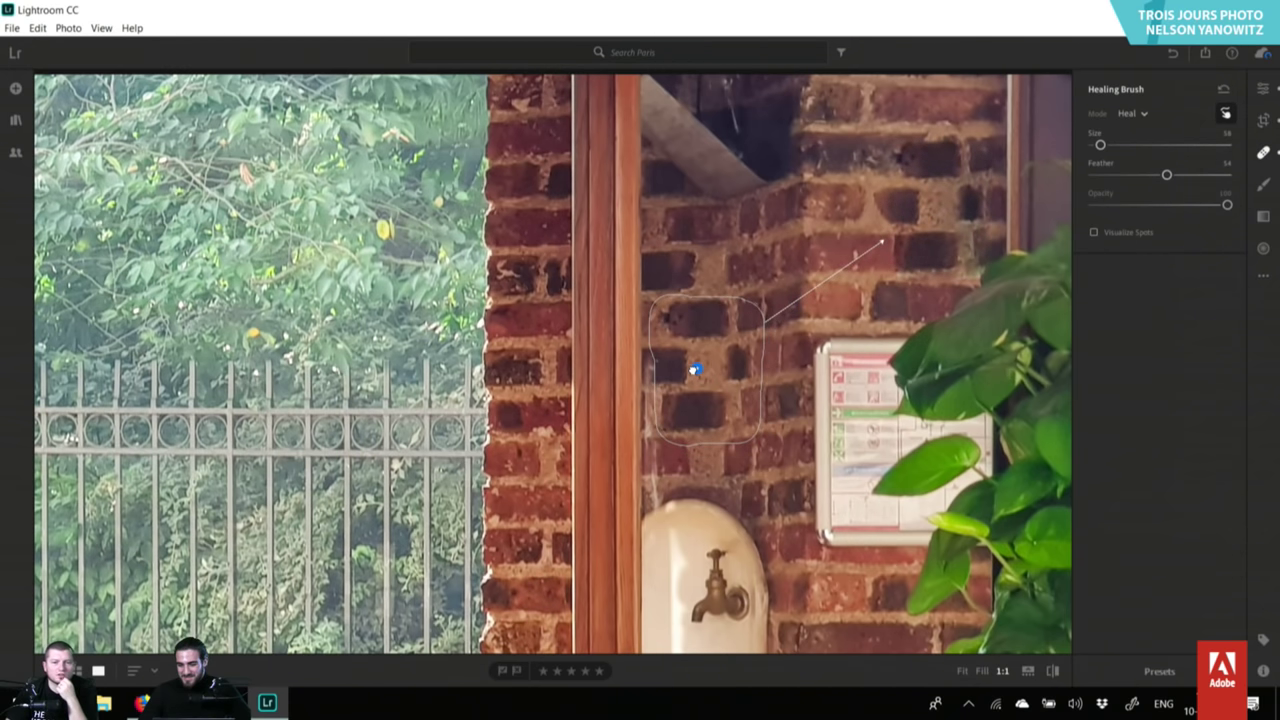
{"action": "left_click", "coordinate": [1264, 90]}
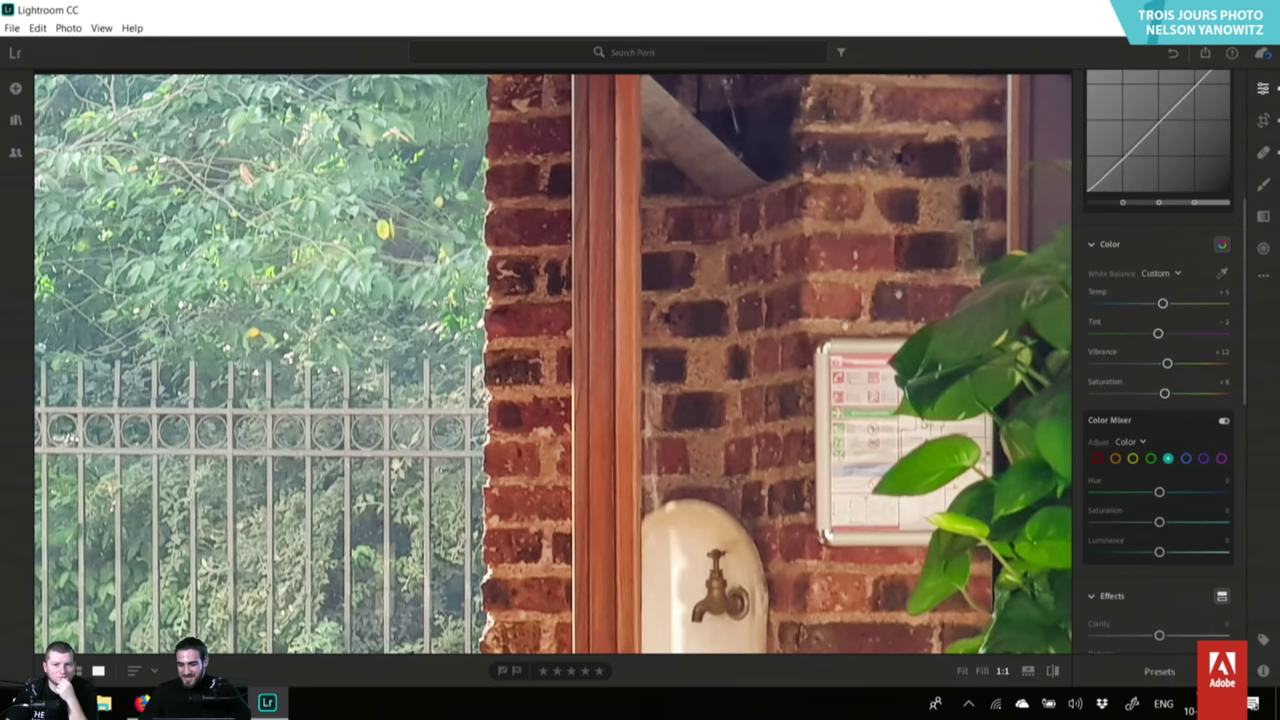
{"action": "key", "text": "z"}
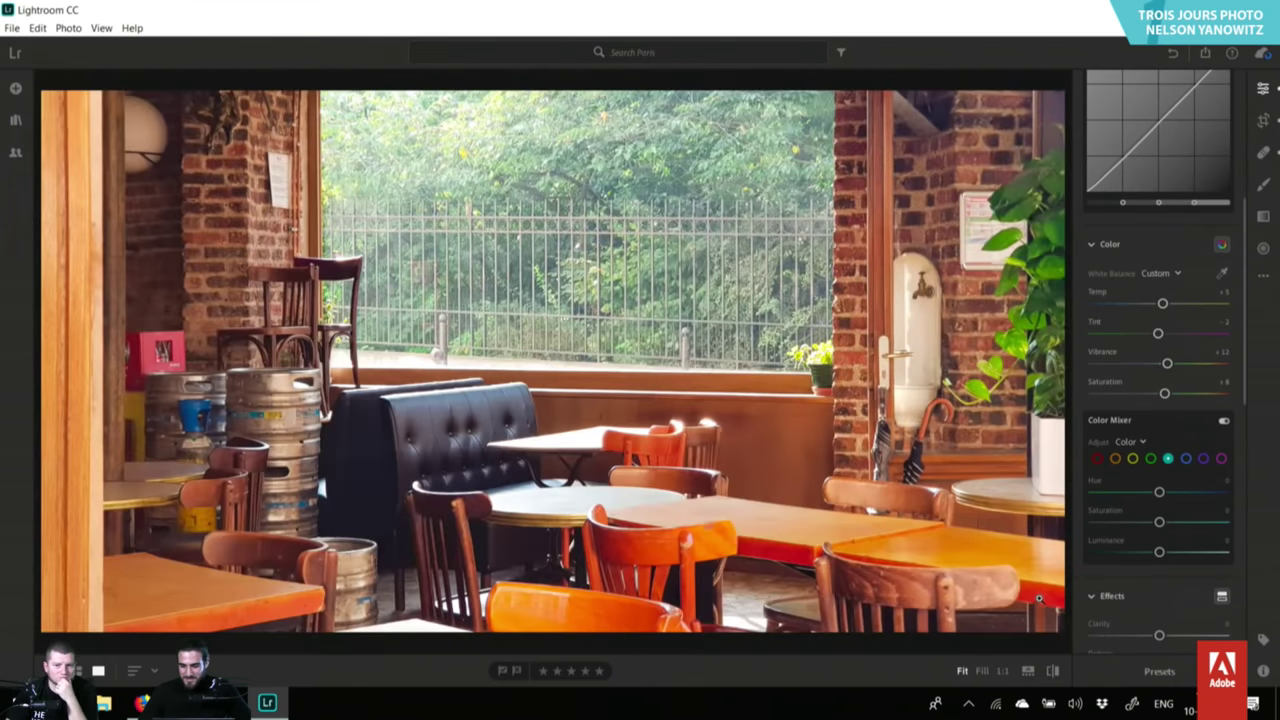
Inspect the framed sign behind the plant at 1:1, and set aqua to Hue +17, Saturation +15 and Luminance +28.
{"action": "left_click", "coordinate": [967, 238]}
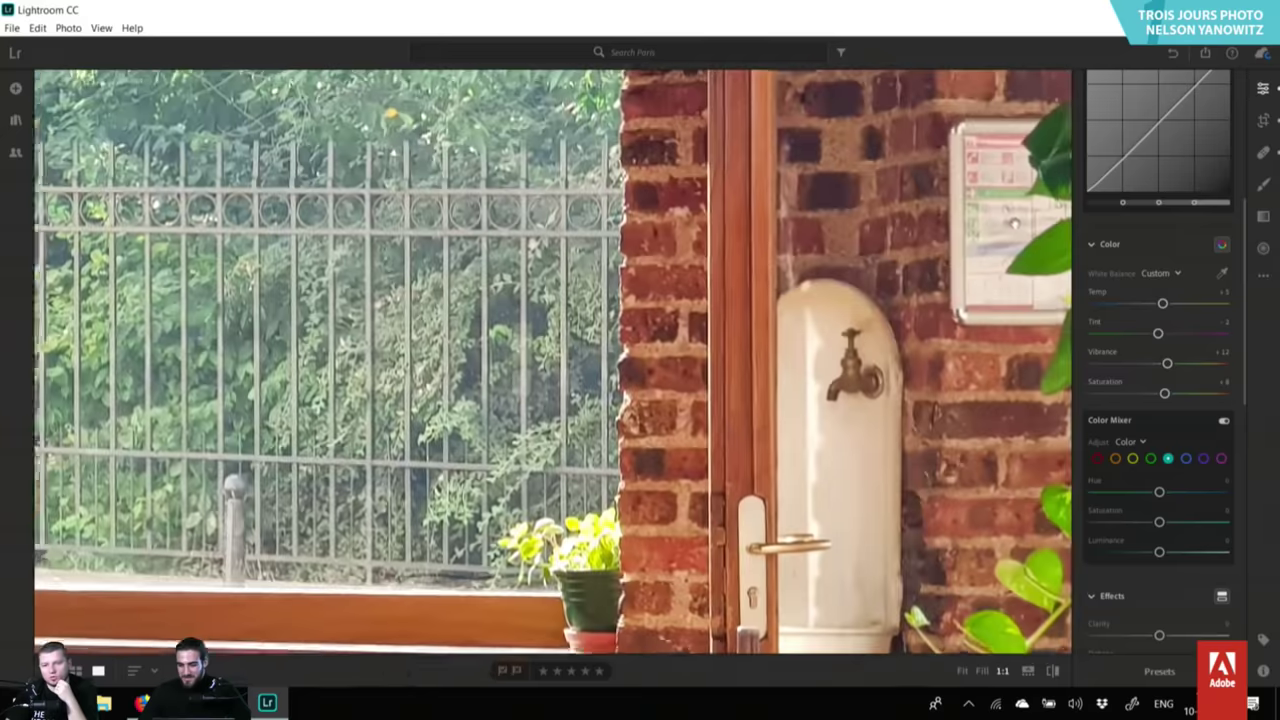
{"action": "left_click_drag", "start_coordinate": [1016, 224], "coordinate": [817, 332]}
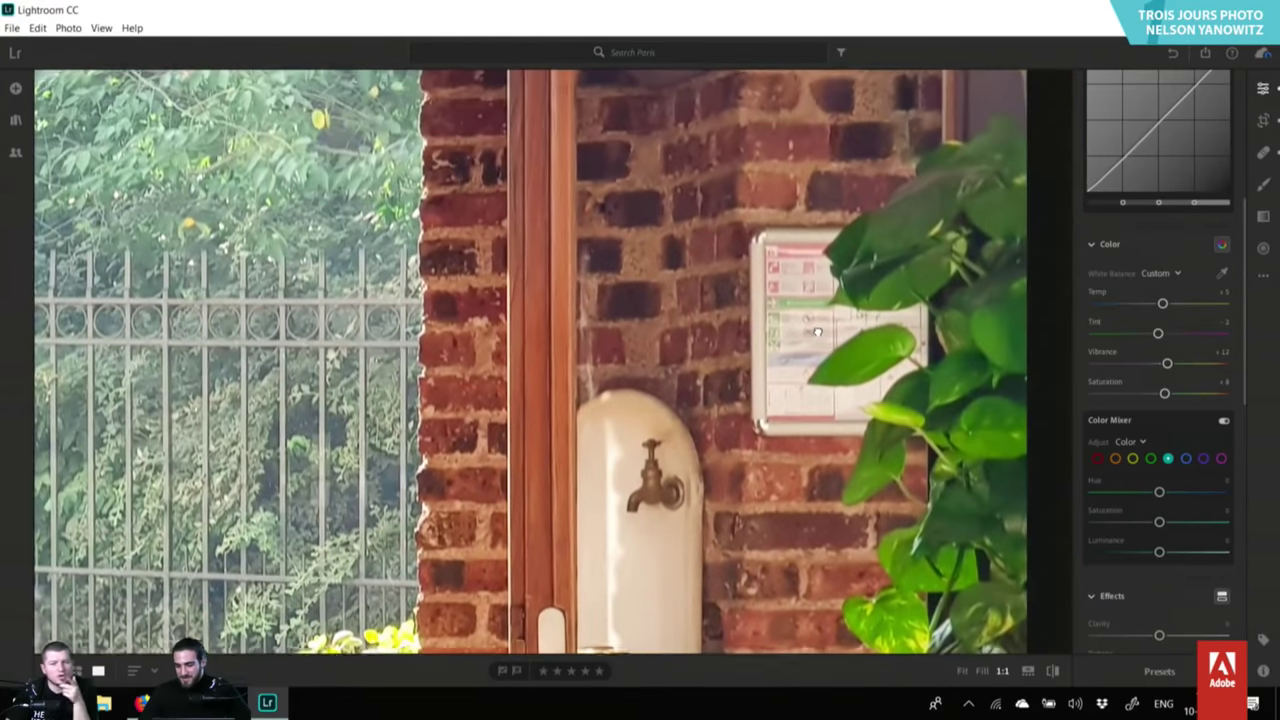
{"action": "left_click", "coordinate": [860, 300]}
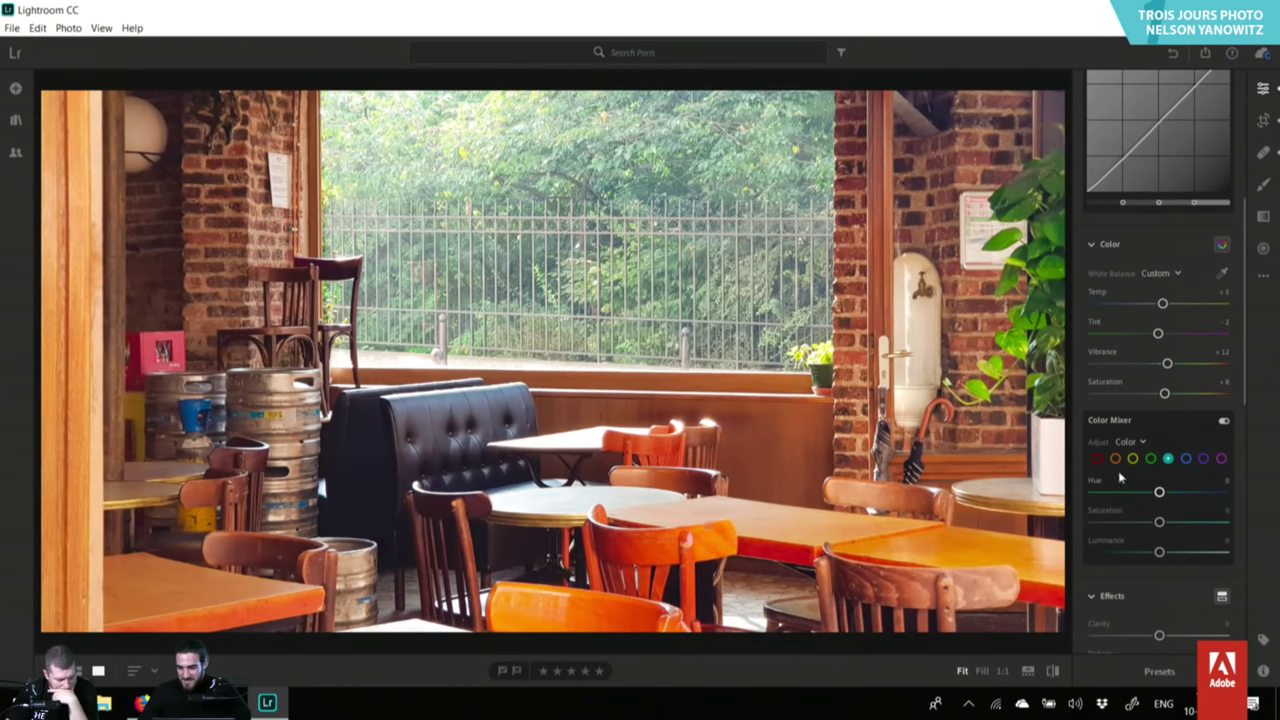
{"action": "left_click", "coordinate": [1151, 459]}
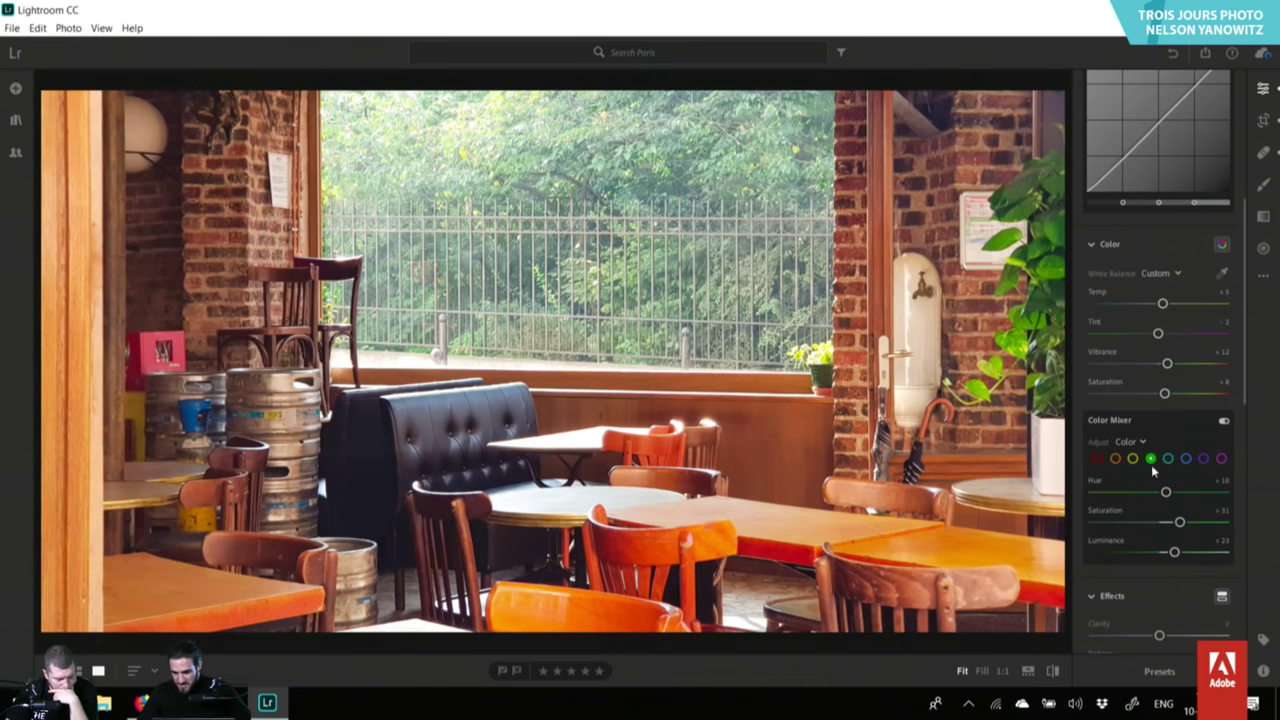
{"action": "left_click", "coordinate": [1168, 459]}
{"action": "left_click_drag", "start_coordinate": [1159, 491], "coordinate": [1180, 561]}
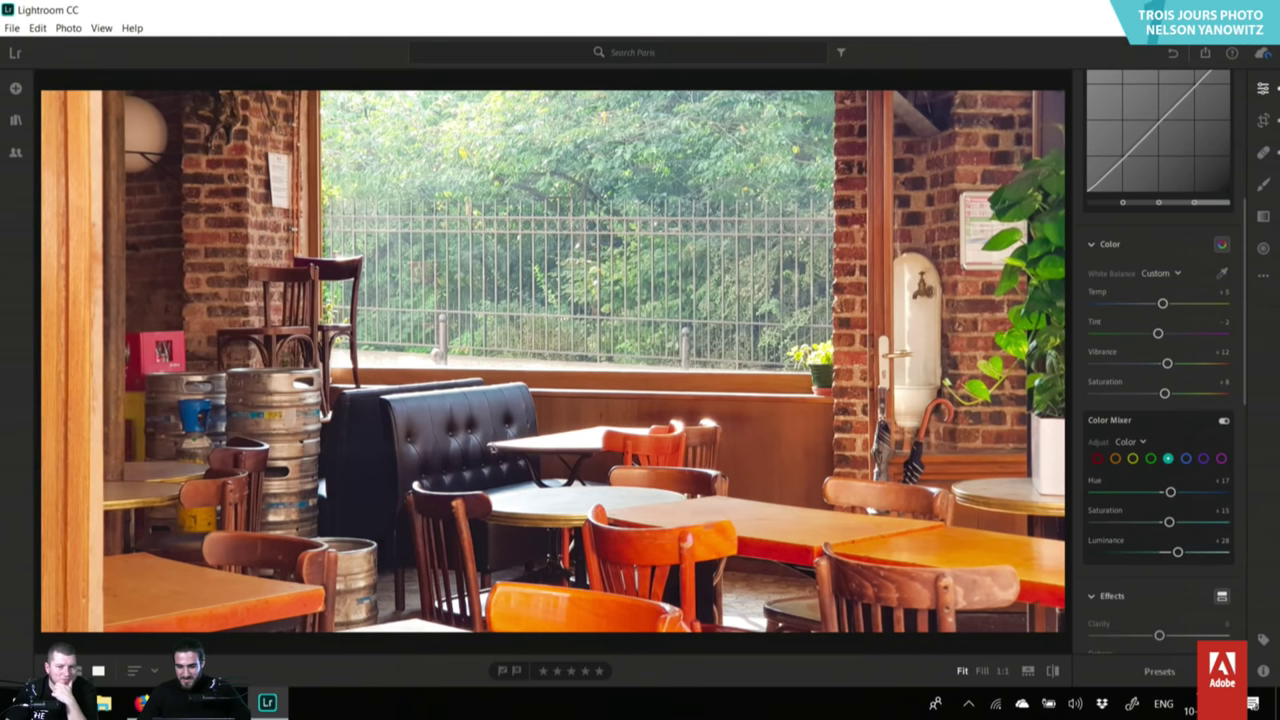
{"action": "left_click", "coordinate": [640, 366]}
{"action": "left_click", "coordinate": [640, 366]}
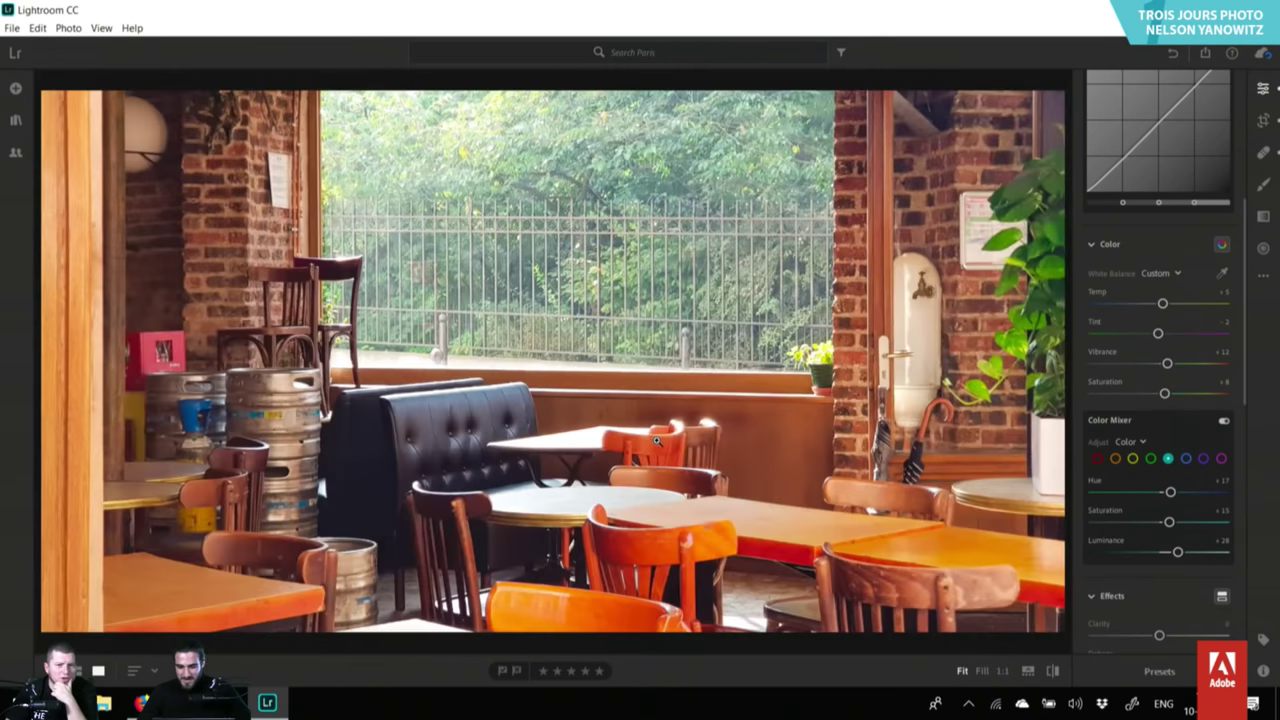
Crop the café photo in from its left, right and top edges to exclude the large plant, check it in the grid, and reopen it.
{"action": "left_click", "coordinate": [1264, 124]}
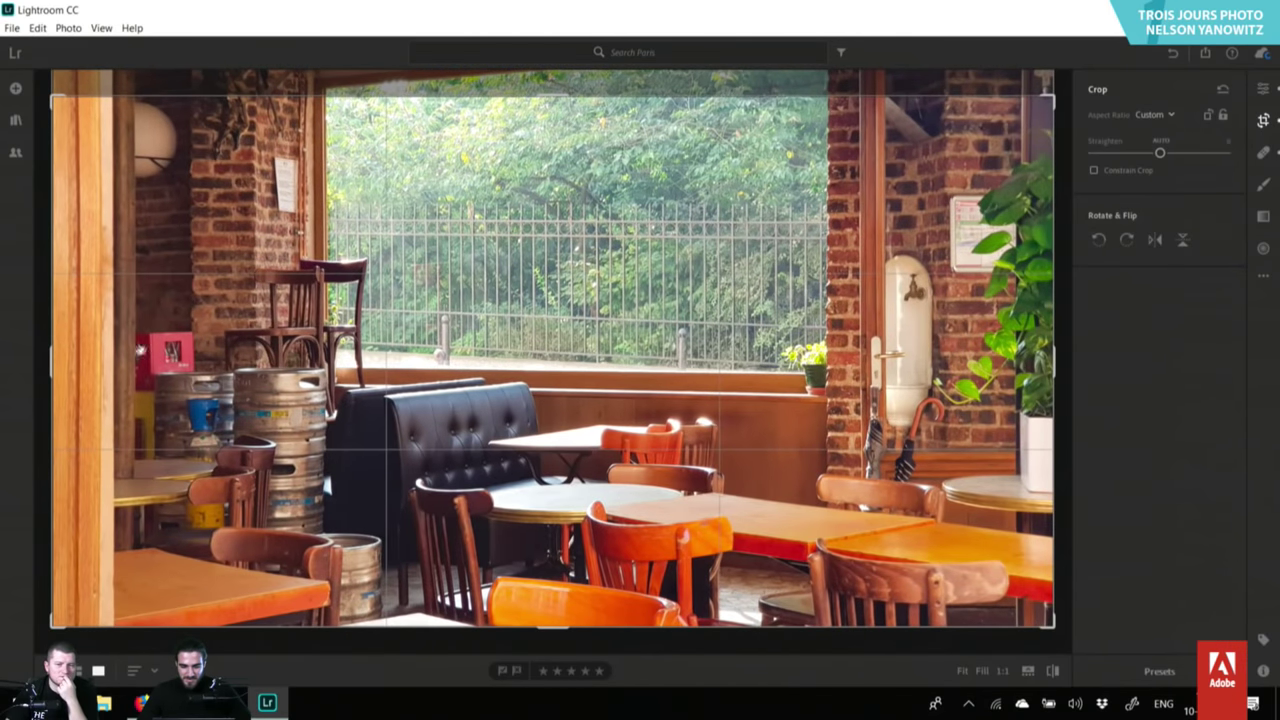
{"action": "left_click_drag", "start_coordinate": [55, 352], "coordinate": [67, 352]}
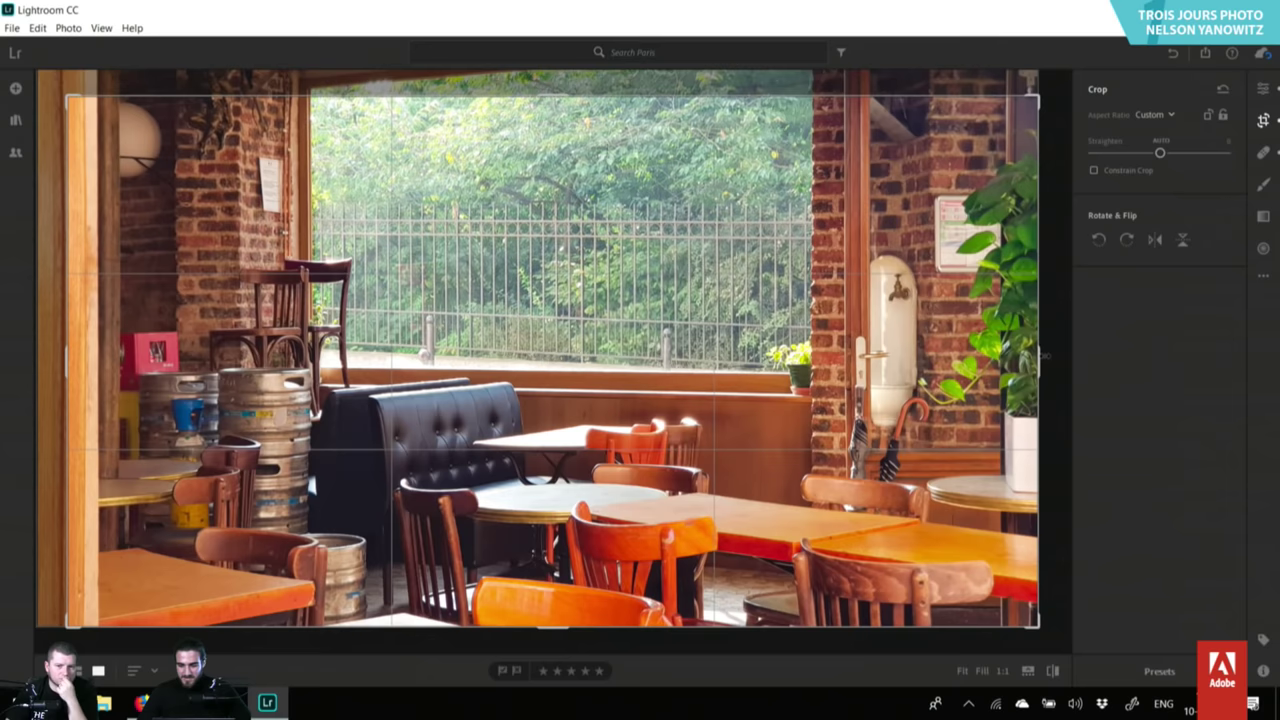
{"action": "left_click_drag", "start_coordinate": [1040, 356], "coordinate": [985, 354]}
{"action": "mouse_move", "coordinate": [598, 100]}
{"action": "left_mouse_down"}
{"action": "mouse_move", "coordinate": [597, 148]}
{"action": "mouse_move", "coordinate": [604, 123]}
{"action": "left_mouse_up"}
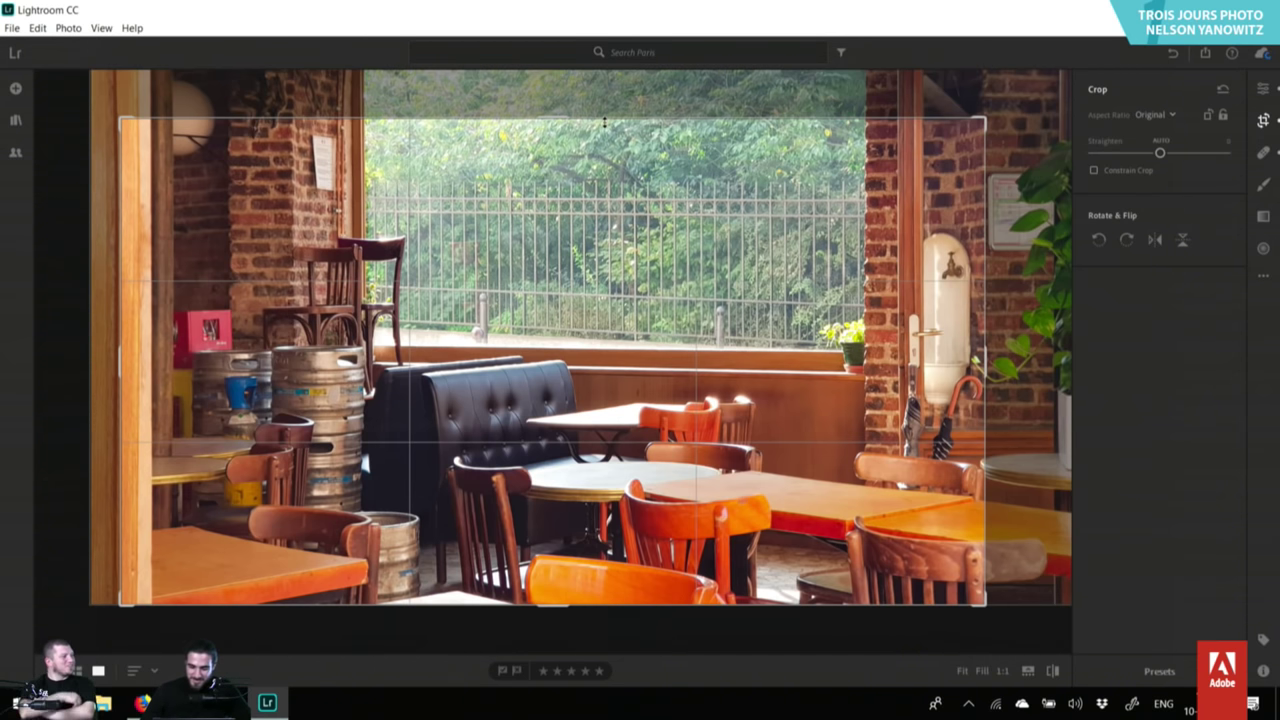
{"action": "left_click", "coordinate": [75, 671]}
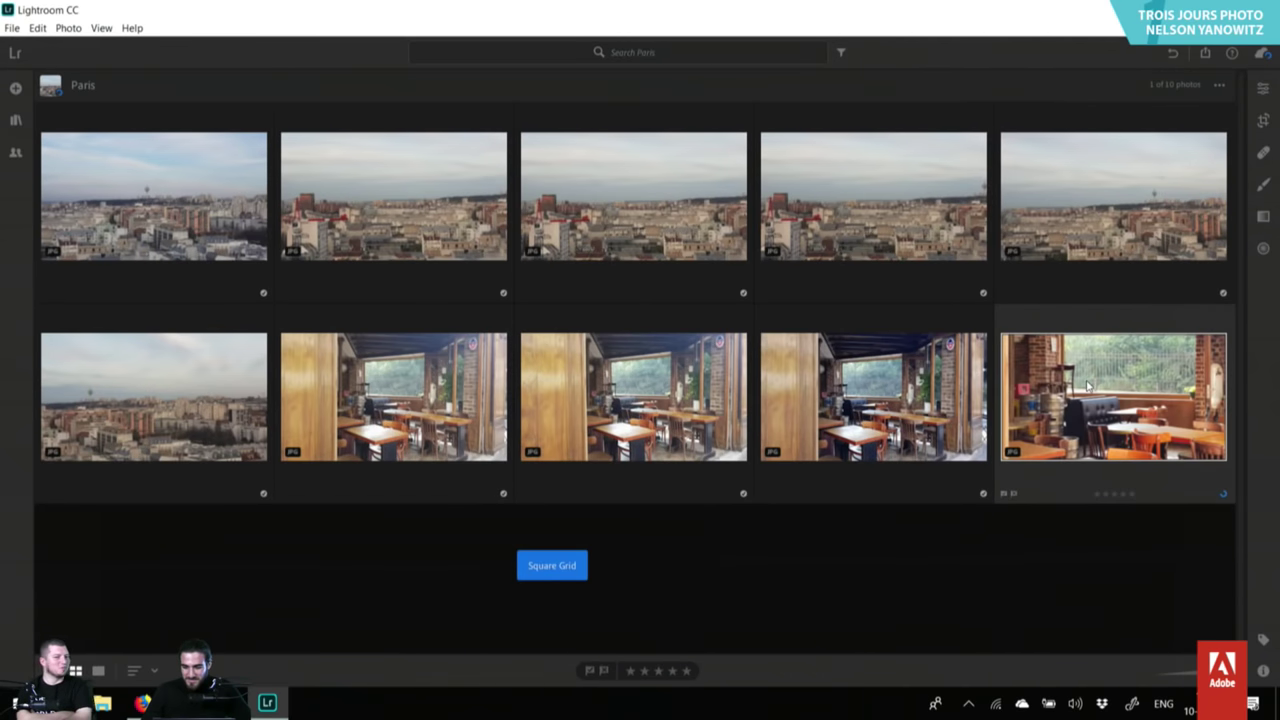
{"action": "double_click", "coordinate": [1088, 386]}
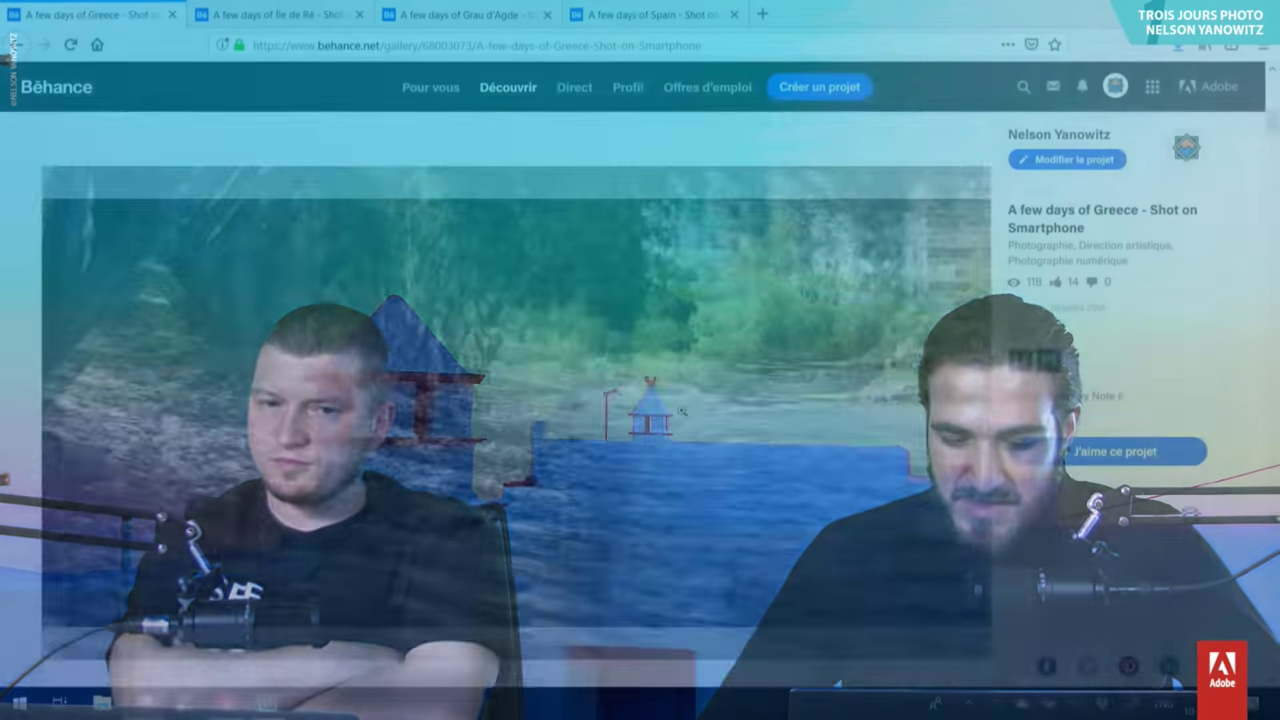
Browse the Behance project "A few days of Greece - Shot on Smartphone" and examine the Restaurant 2 photo with turquoise chairs.
{"action": "scroll", "coordinate": [681, 410], "scroll_direction": "down", "scroll_amount": 15}
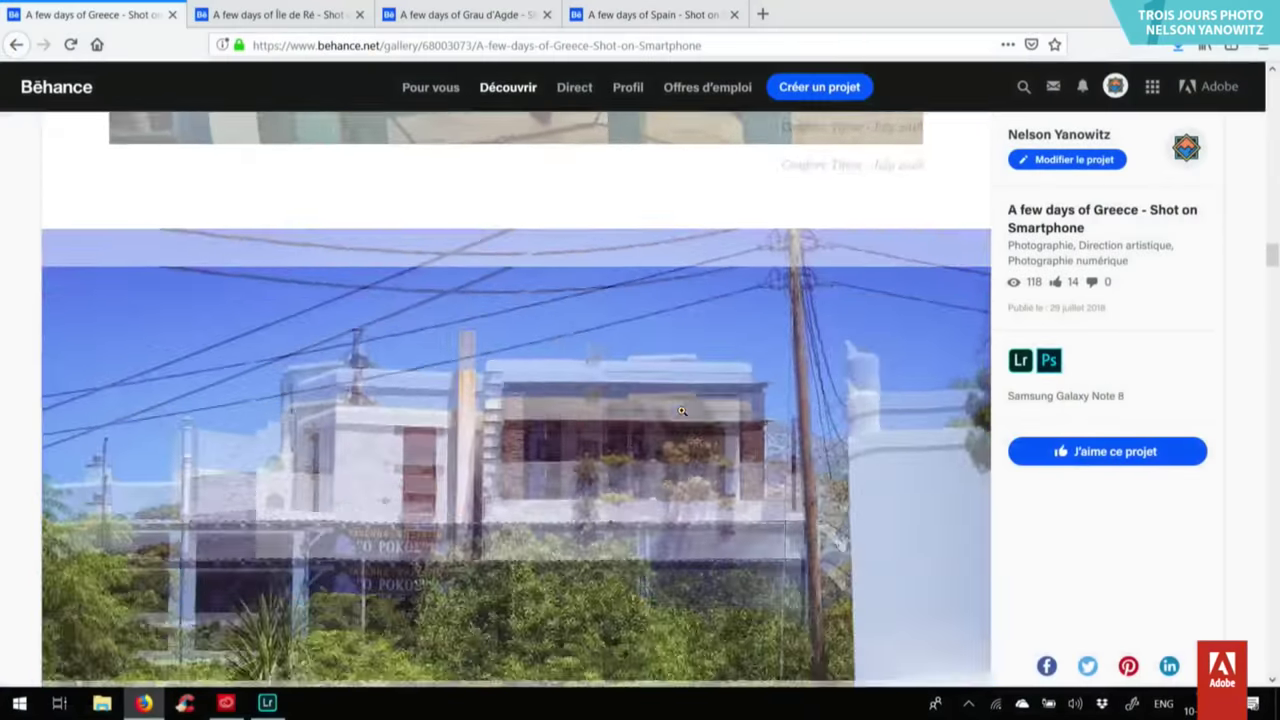
{"action": "scroll", "coordinate": [681, 410], "scroll_direction": "down", "scroll_amount": 20}
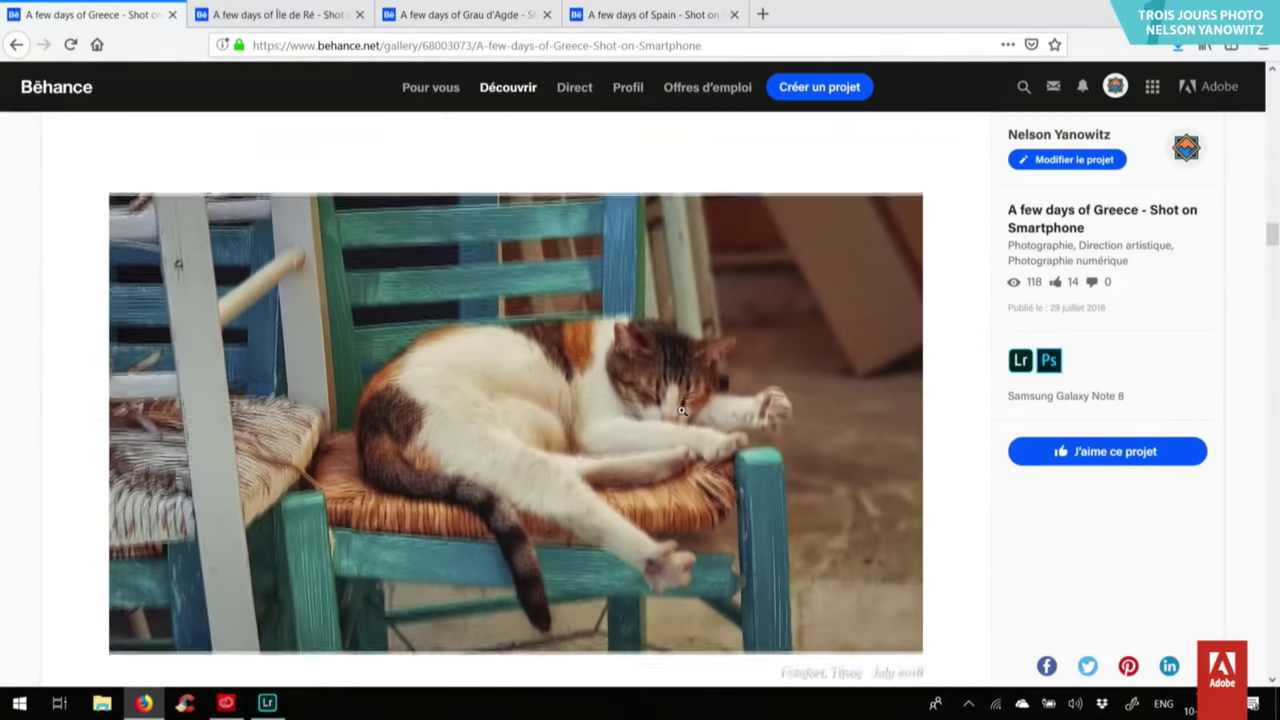
{"action": "scroll", "coordinate": [681, 410], "scroll_direction": "down", "scroll_amount": 20}
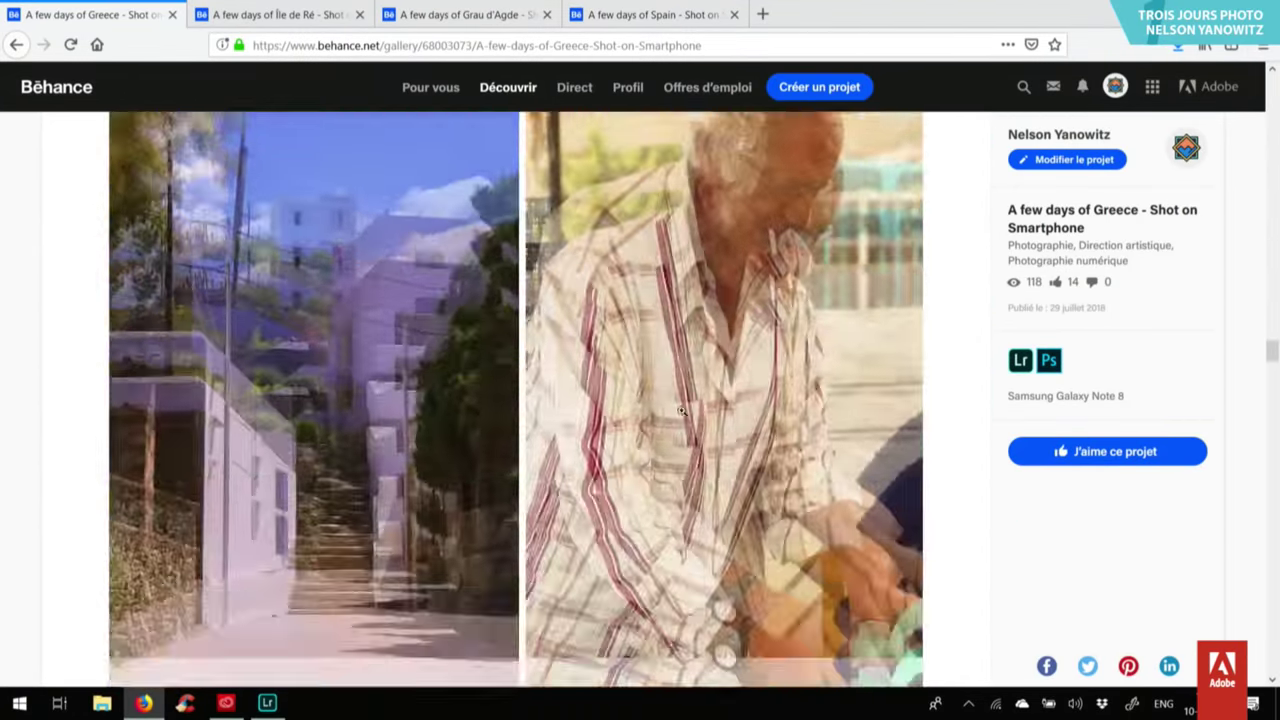
{"action": "scroll", "coordinate": [681, 410], "scroll_direction": "down", "scroll_amount": 8}
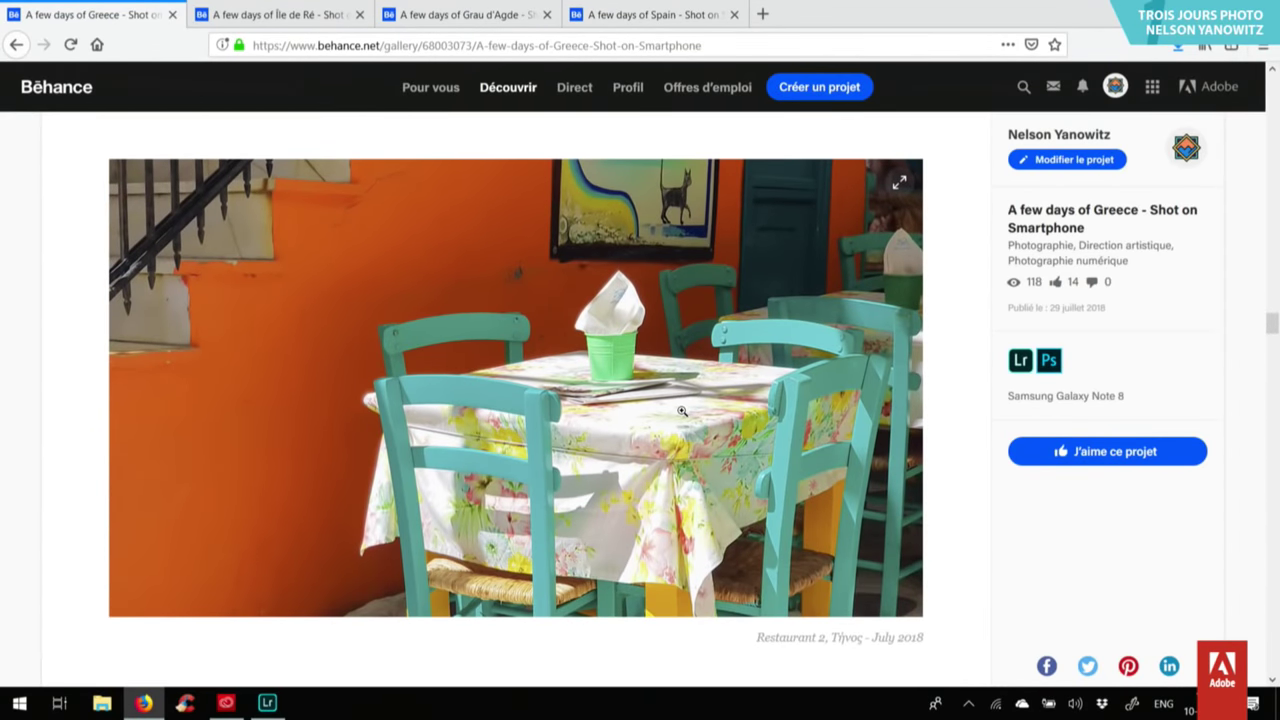
{"action": "scroll", "coordinate": [647, 338], "scroll_direction": "up", "scroll_amount": 3}
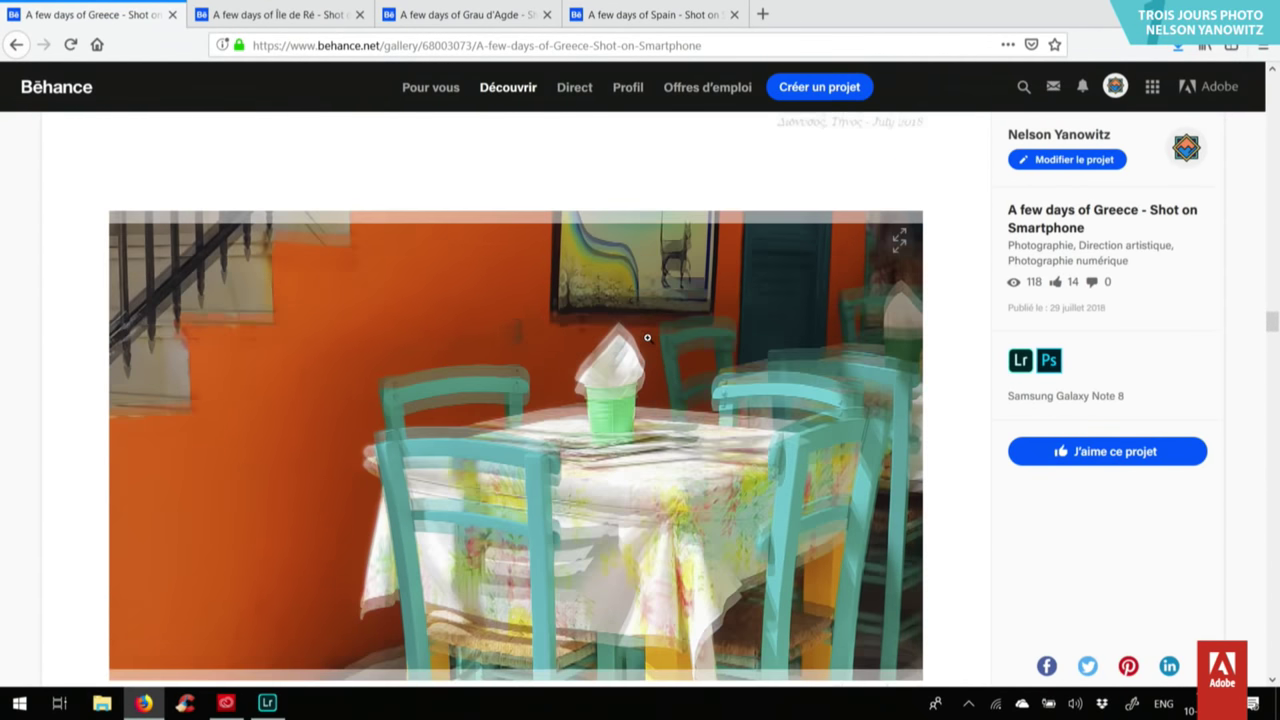
{"action": "scroll", "coordinate": [647, 343], "scroll_direction": "down", "scroll_amount": 3}
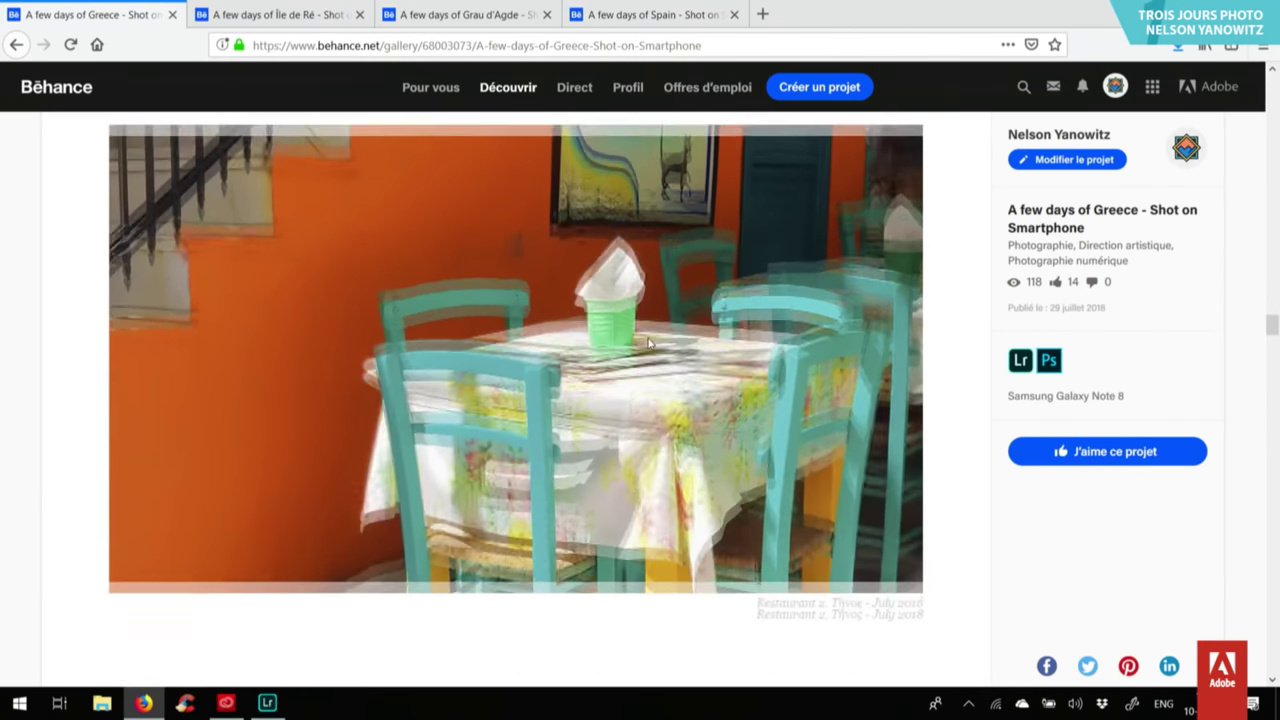
{"action": "scroll", "coordinate": [648, 339], "scroll_direction": "down", "scroll_amount": 2}
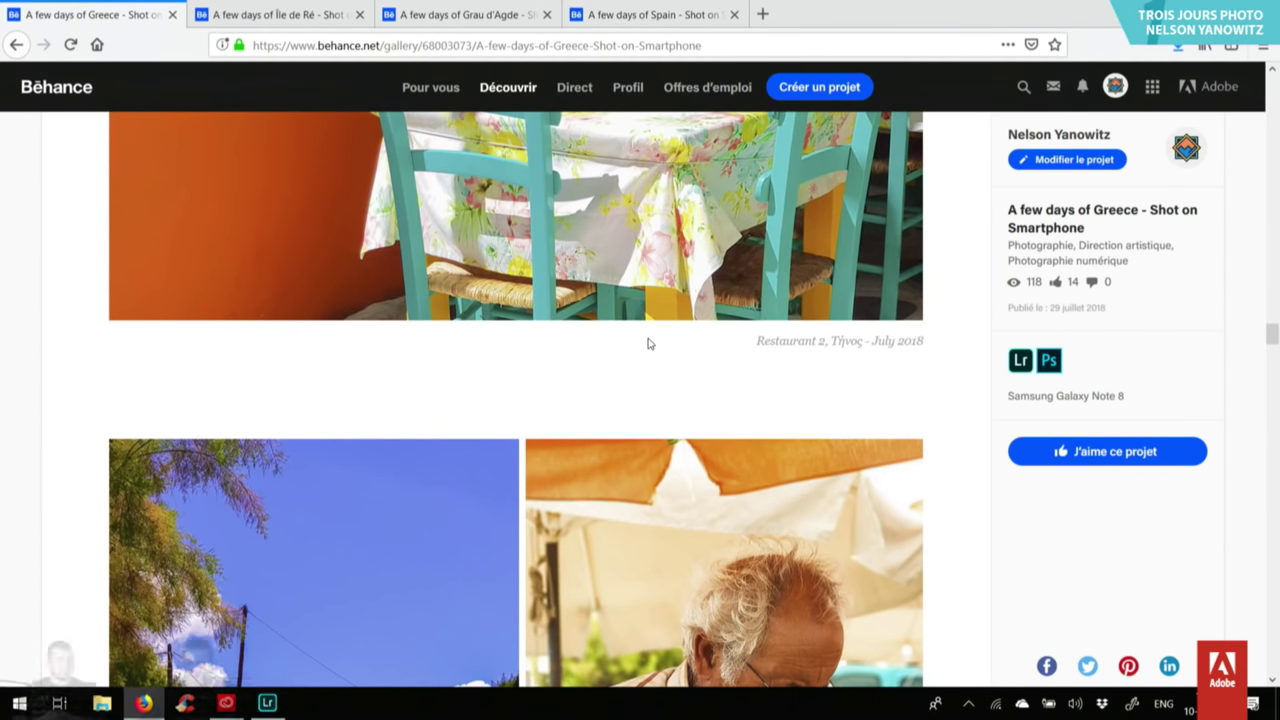
{"action": "scroll", "coordinate": [647, 343], "scroll_direction": "up", "scroll_amount": 2}
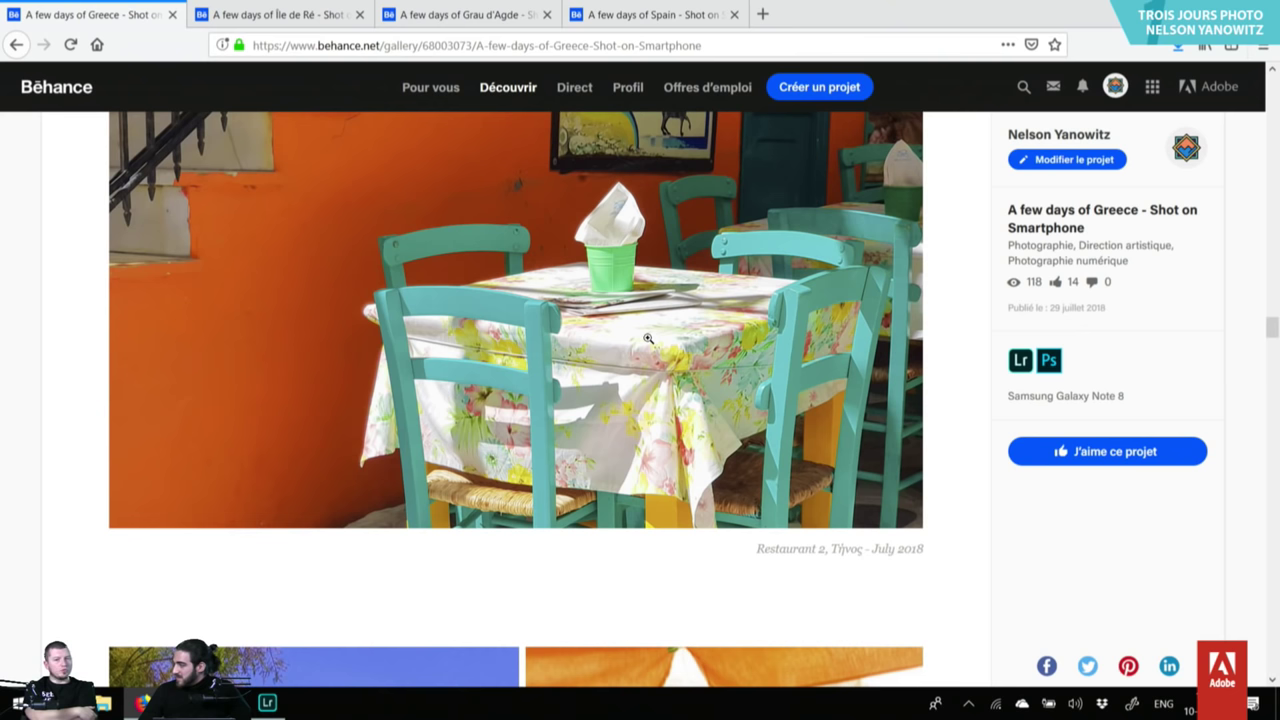
{"action": "scroll", "coordinate": [648, 339], "scroll_direction": "down", "scroll_amount": 2}
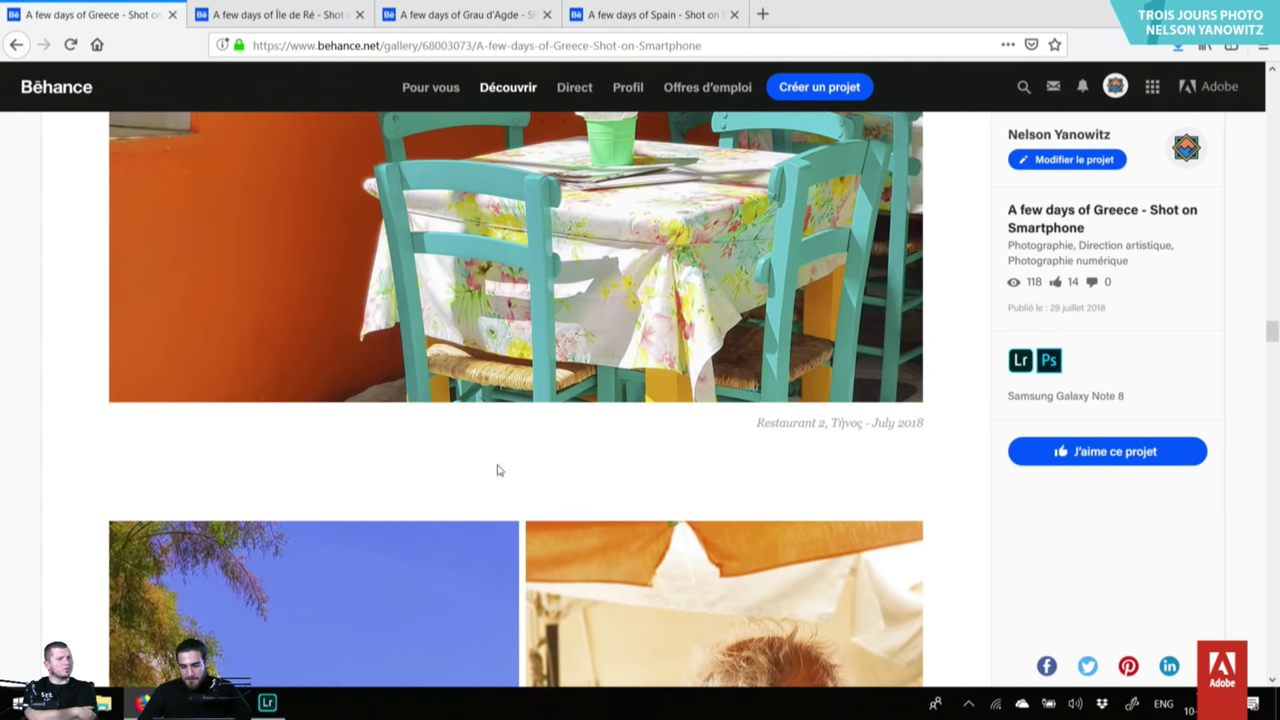
{"action": "scroll", "coordinate": [499, 470], "scroll_direction": "down", "scroll_amount": 1}
{"action": "scroll", "coordinate": [497, 463], "scroll_direction": "up", "scroll_amount": 1}
Look through the rest of the Greece project to the pink van beach bar photo and open it full size.
{"action": "scroll", "coordinate": [497, 463], "scroll_direction": "down", "scroll_amount": 8}
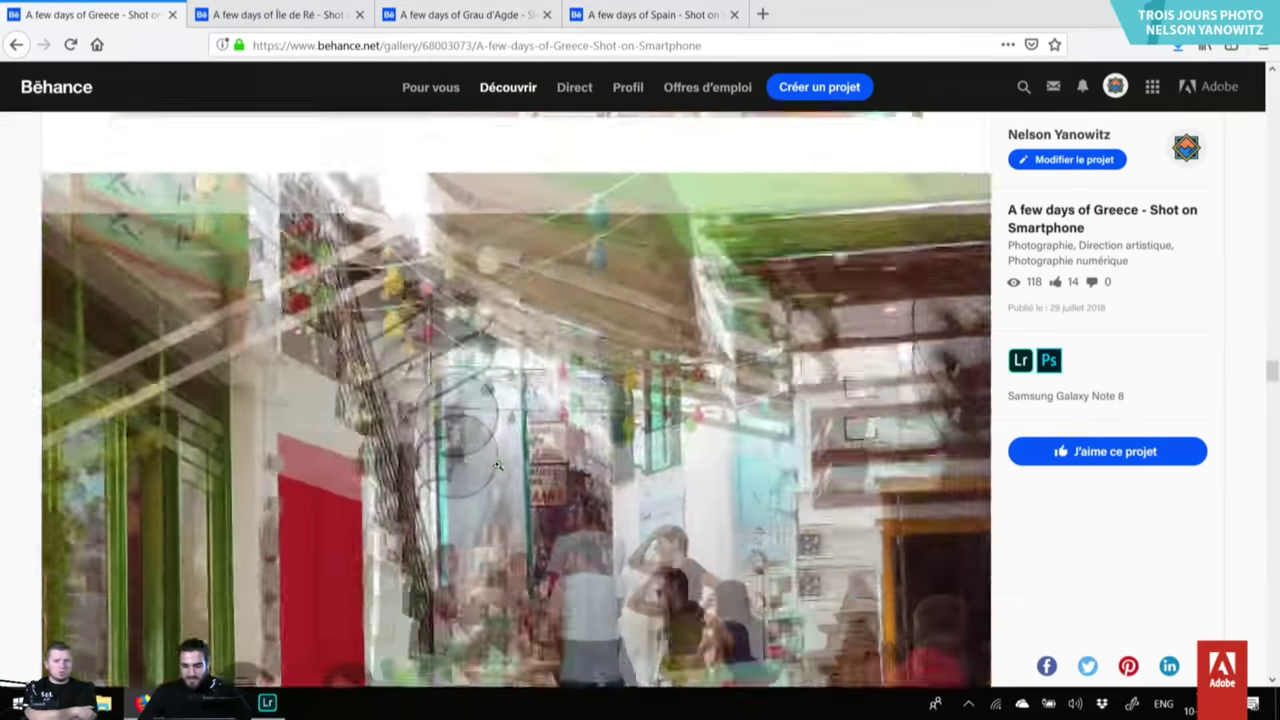
{"action": "scroll", "coordinate": [497, 465], "scroll_direction": "down", "scroll_amount": 10}
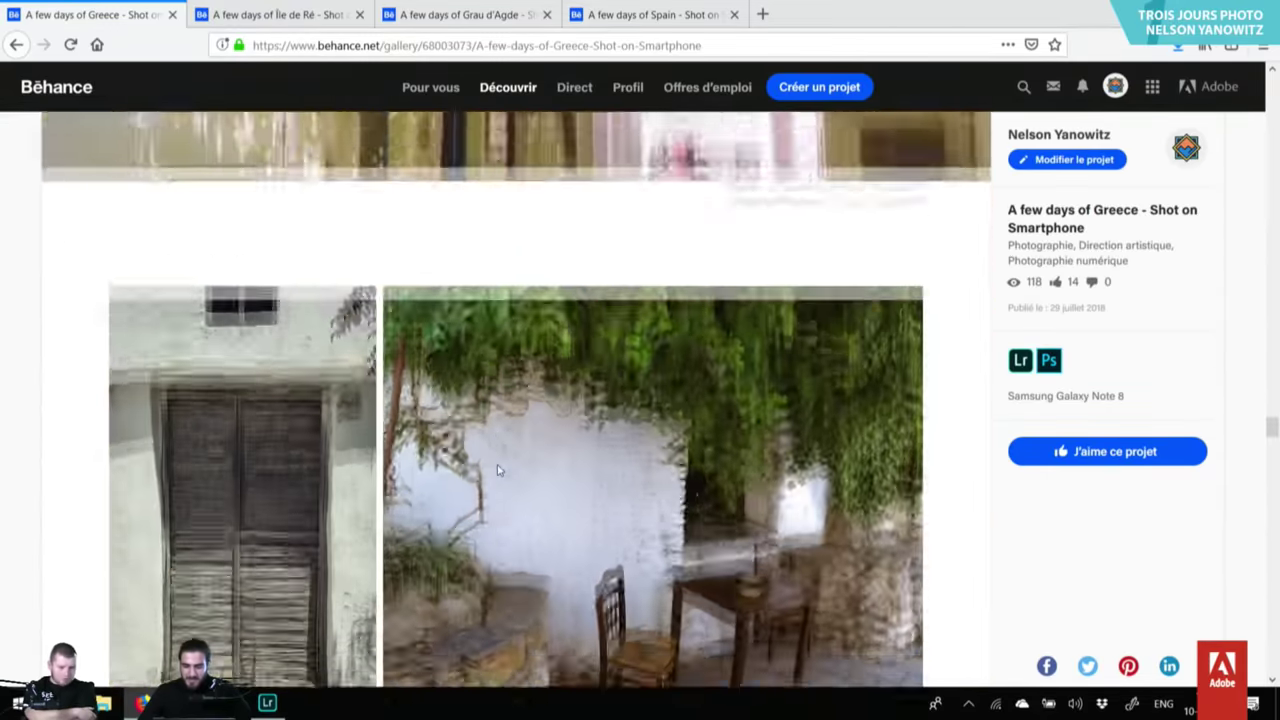
{"action": "scroll", "coordinate": [497, 468], "scroll_direction": "down", "scroll_amount": 10}
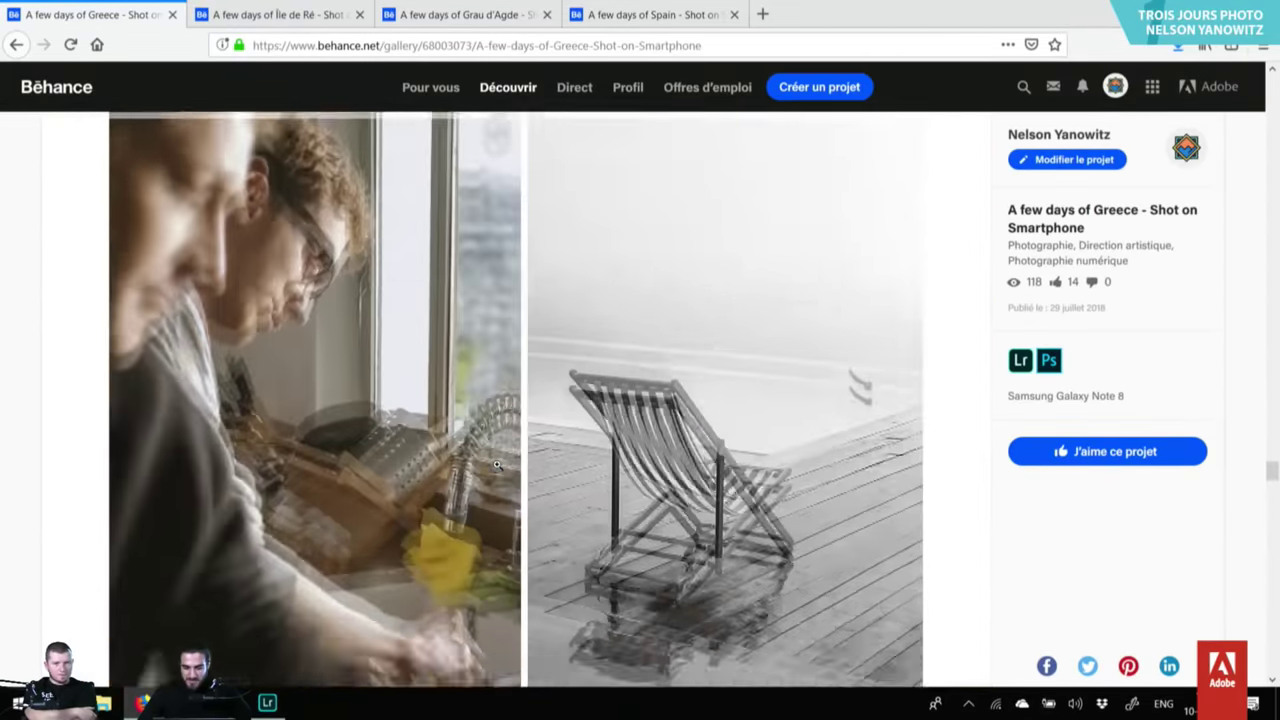
{"action": "scroll", "coordinate": [497, 465], "scroll_direction": "down", "scroll_amount": 10}
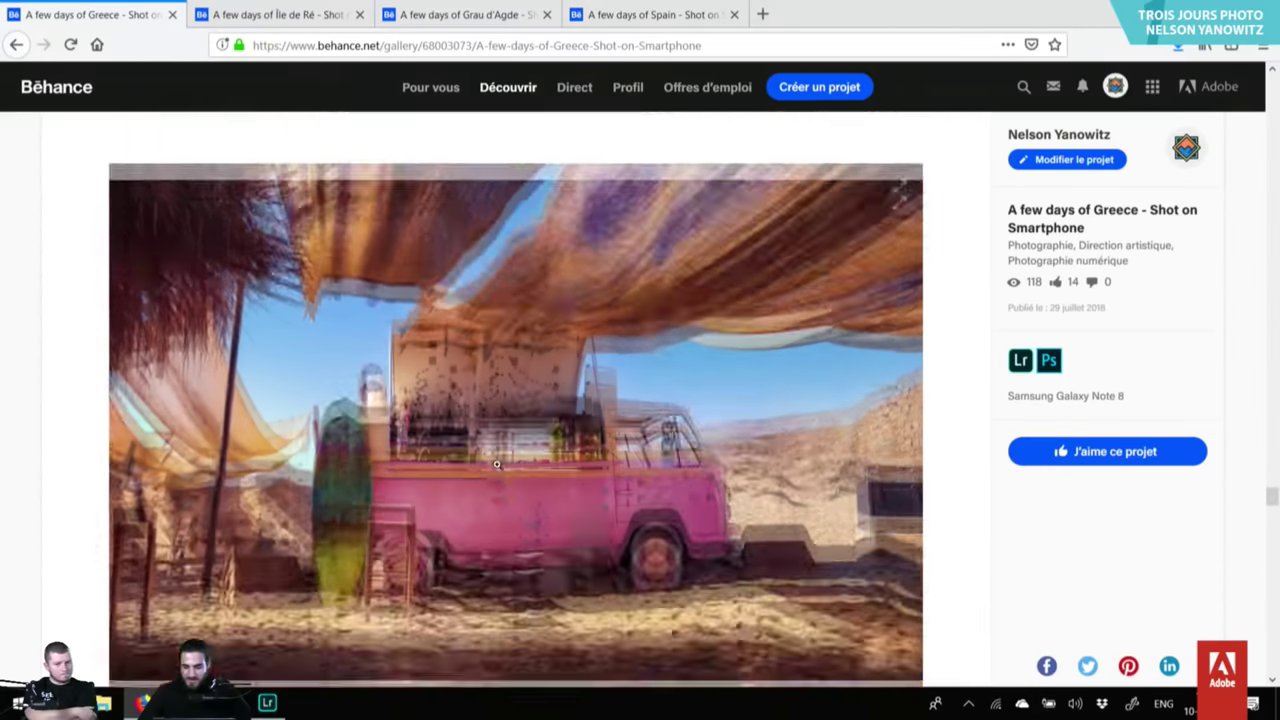
{"action": "scroll", "coordinate": [497, 465], "scroll_direction": "down", "scroll_amount": 1}
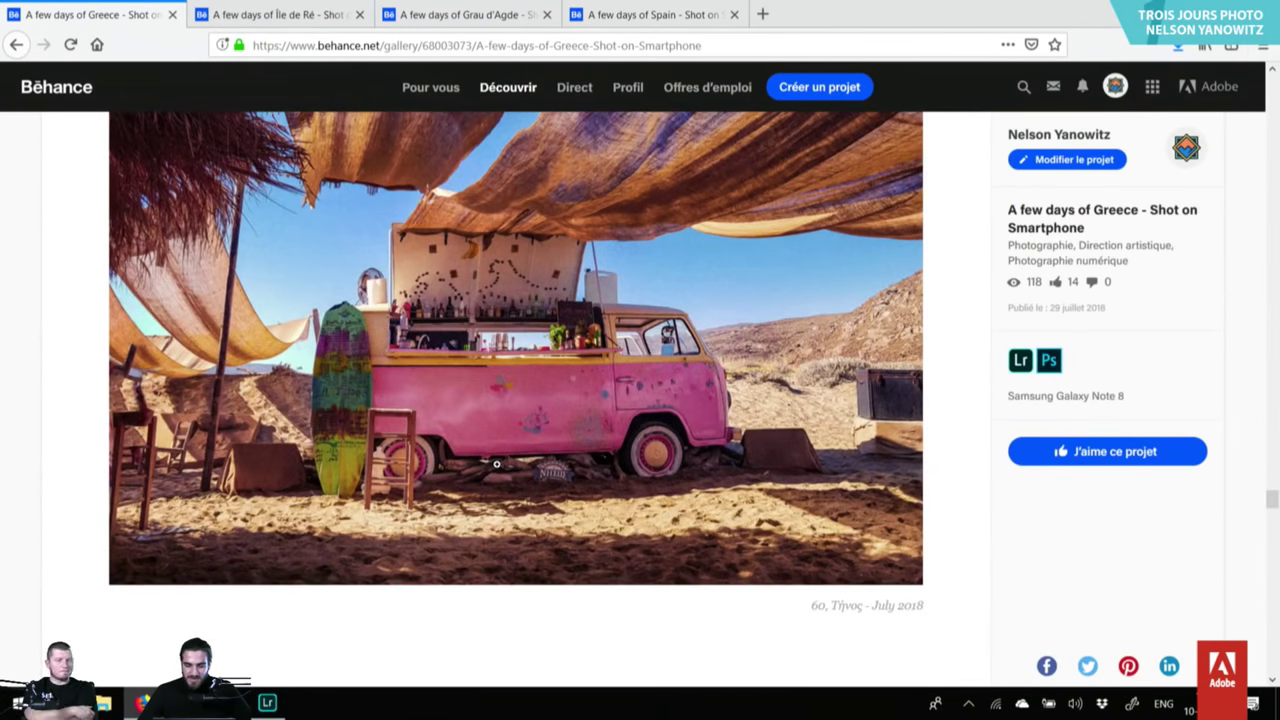
{"action": "scroll", "coordinate": [497, 464], "scroll_direction": "up", "scroll_amount": 1}
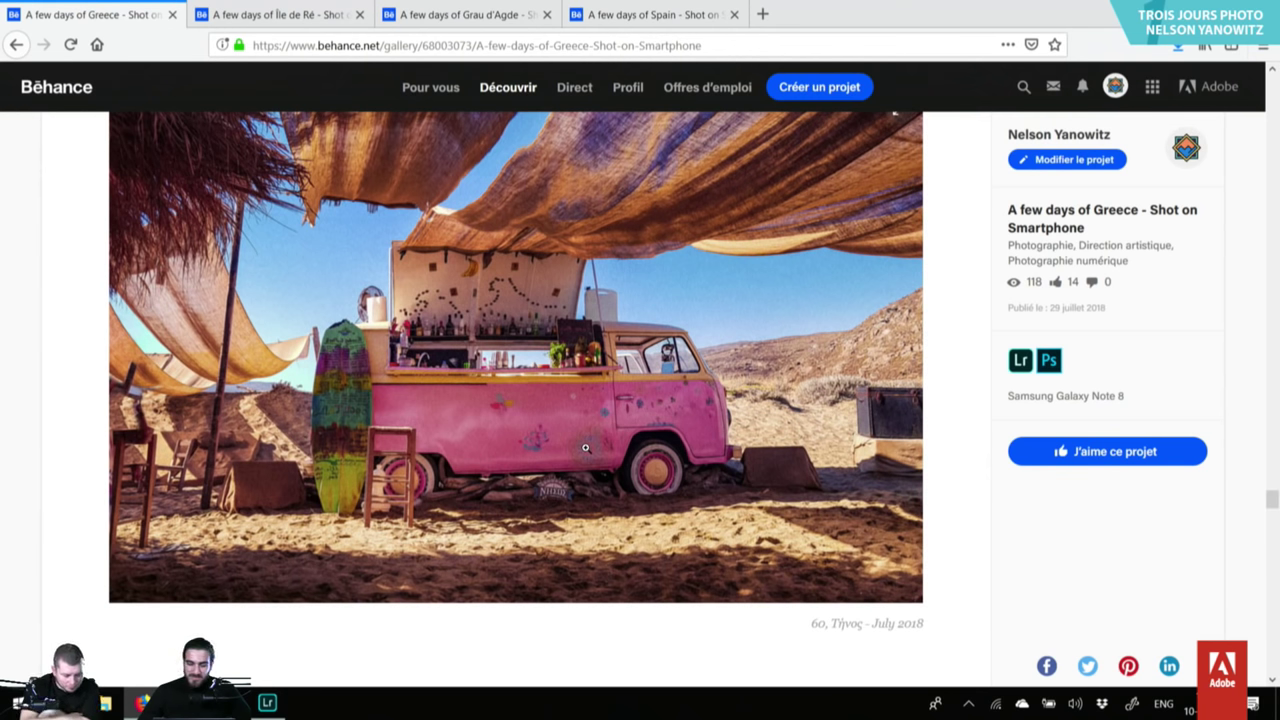
{"action": "left_click", "coordinate": [586, 448]}
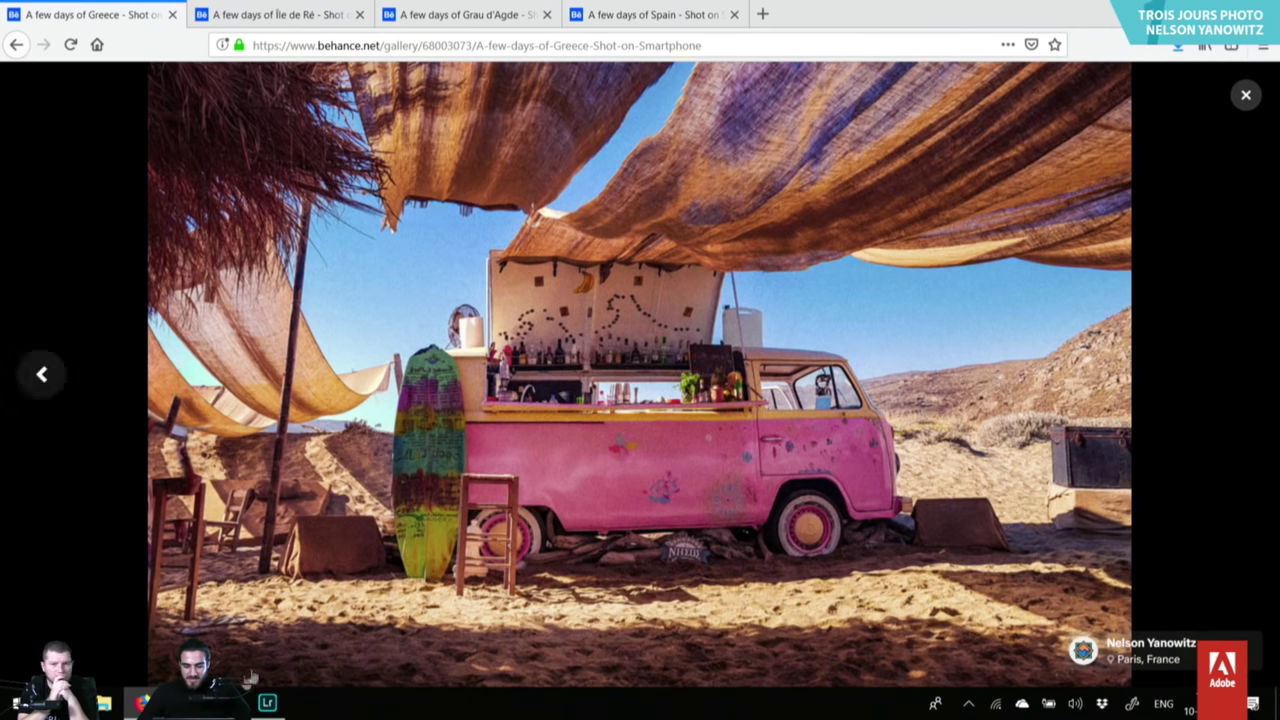
Switch to Lightroom CC, show the album list and open the Greece album under ADOBE LIVE.
{"action": "left_click", "coordinate": [267, 703]}
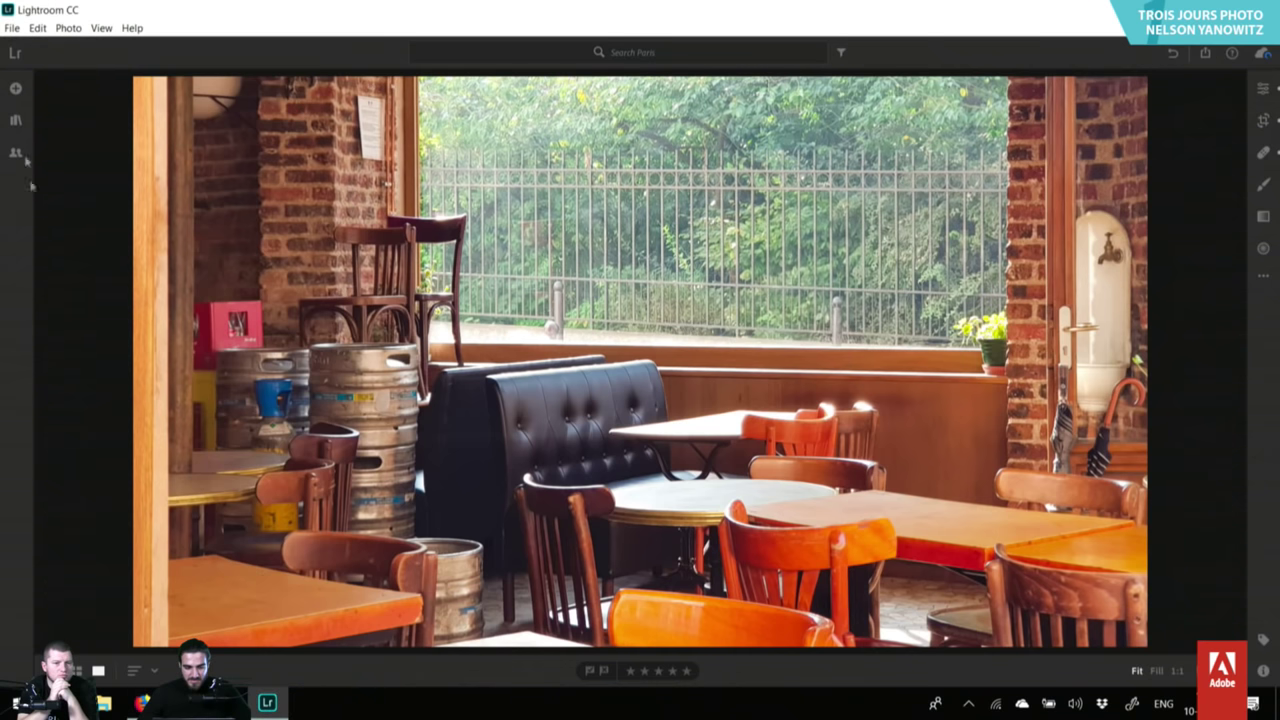
{"action": "left_click", "coordinate": [16, 120]}
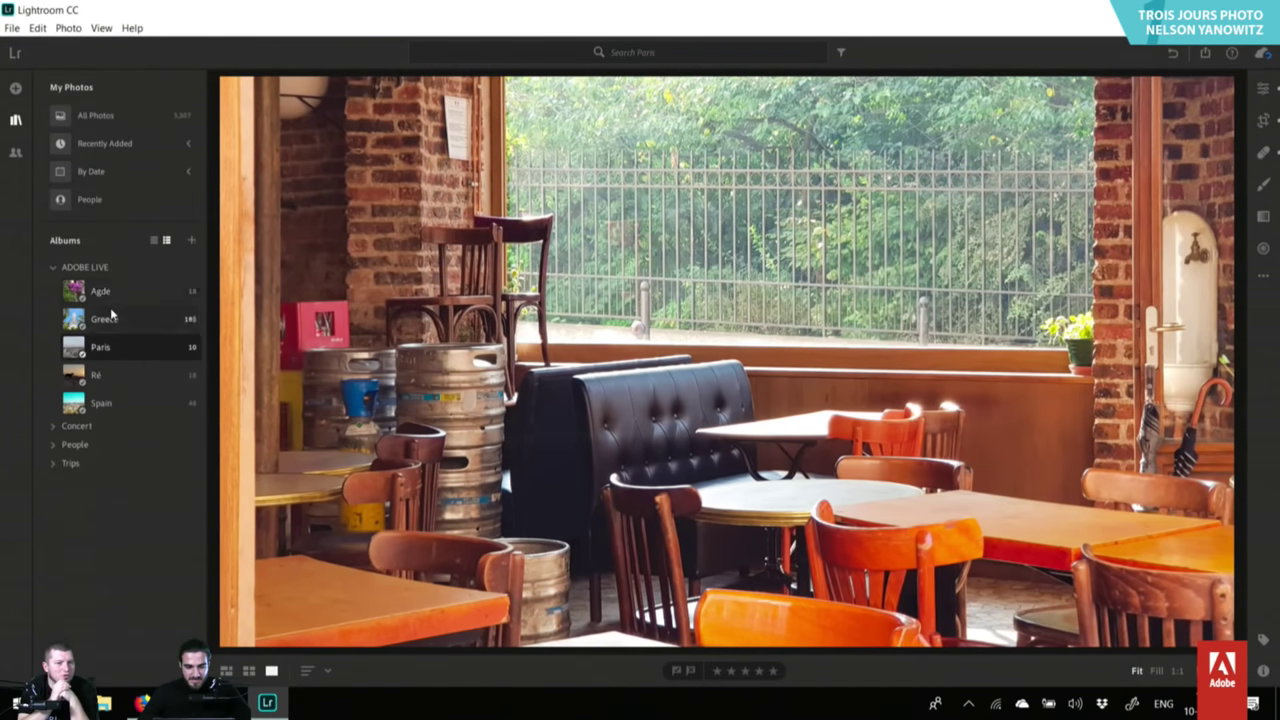
{"action": "left_click", "coordinate": [100, 291]}
{"action": "left_click", "coordinate": [108, 318]}
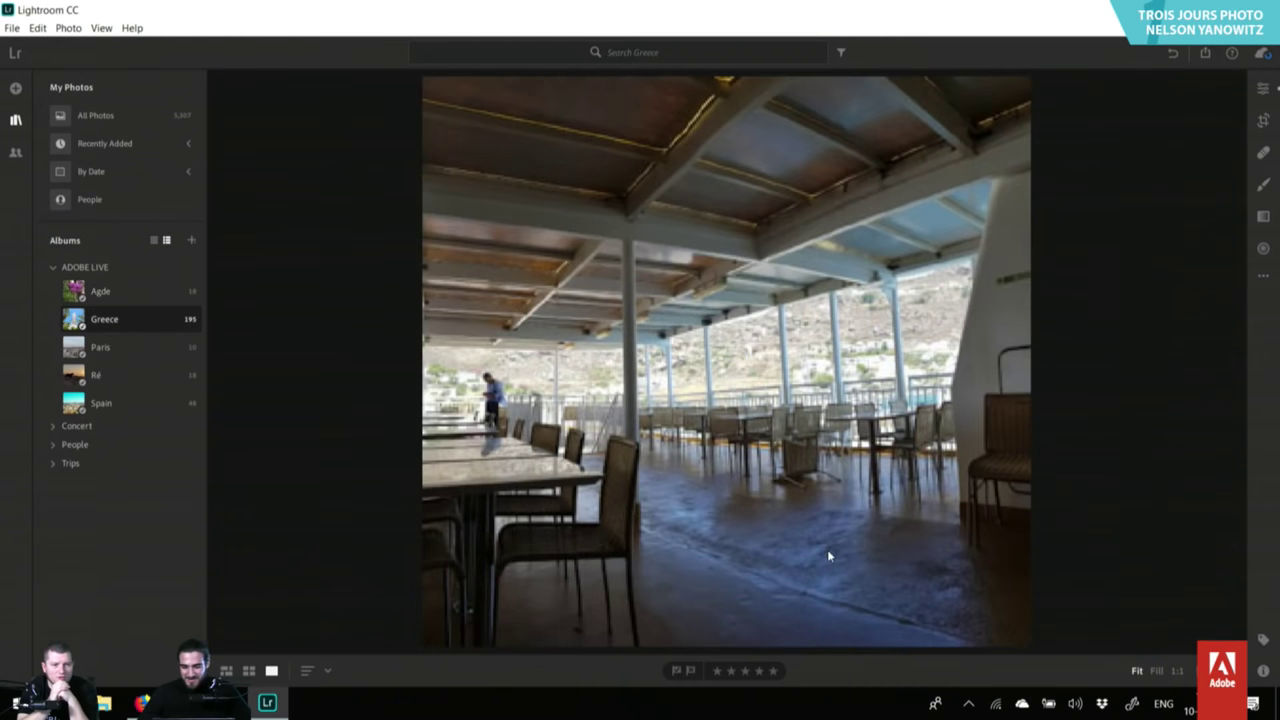
Step forward through the first photos of the Greece album and display the album as a square grid.
{"action": "key", "text": "Right"}
{"action": "key", "text": "Right"}
{"action": "key", "text": "Right"}
{"action": "key", "text": "Right"}
{"action": "key", "text": "Right"}
{"action": "key", "text": "Right"}
{"action": "key", "text": "g"}
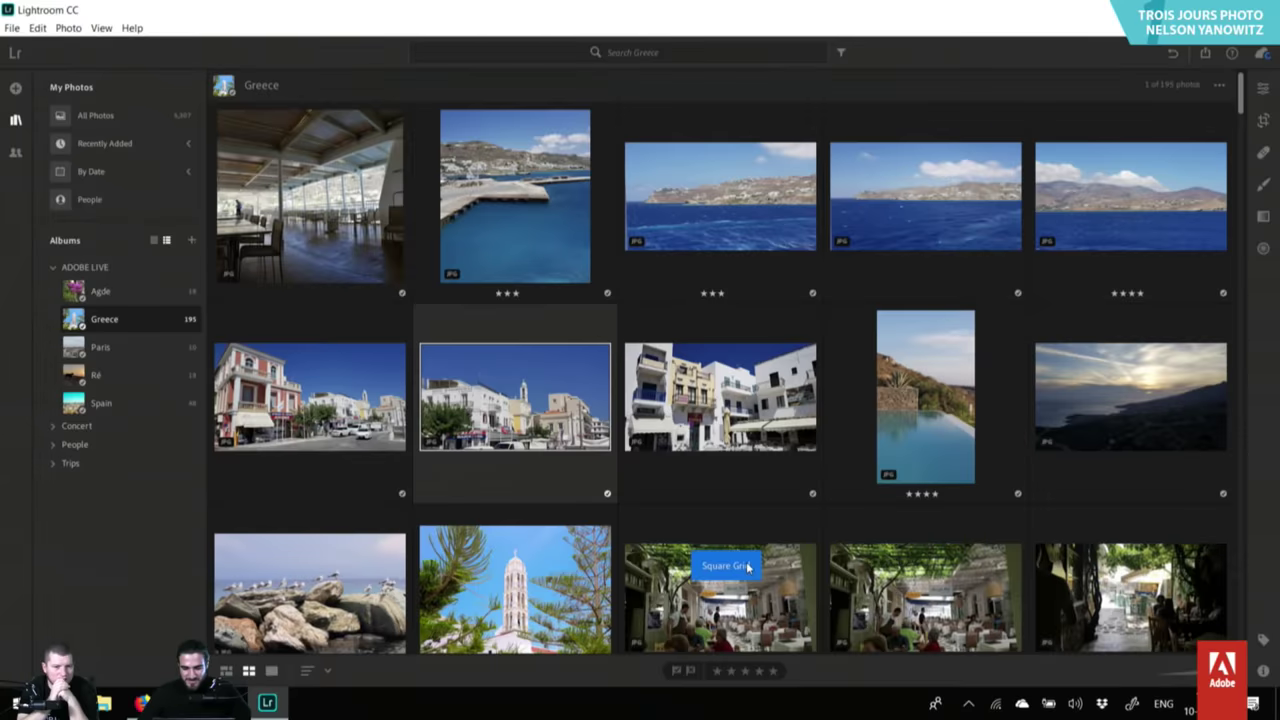
Look through the Greece album's thumbnails down to the end for the van photo.
{"action": "scroll", "coordinate": [747, 566], "scroll_direction": "down", "scroll_amount": 20}
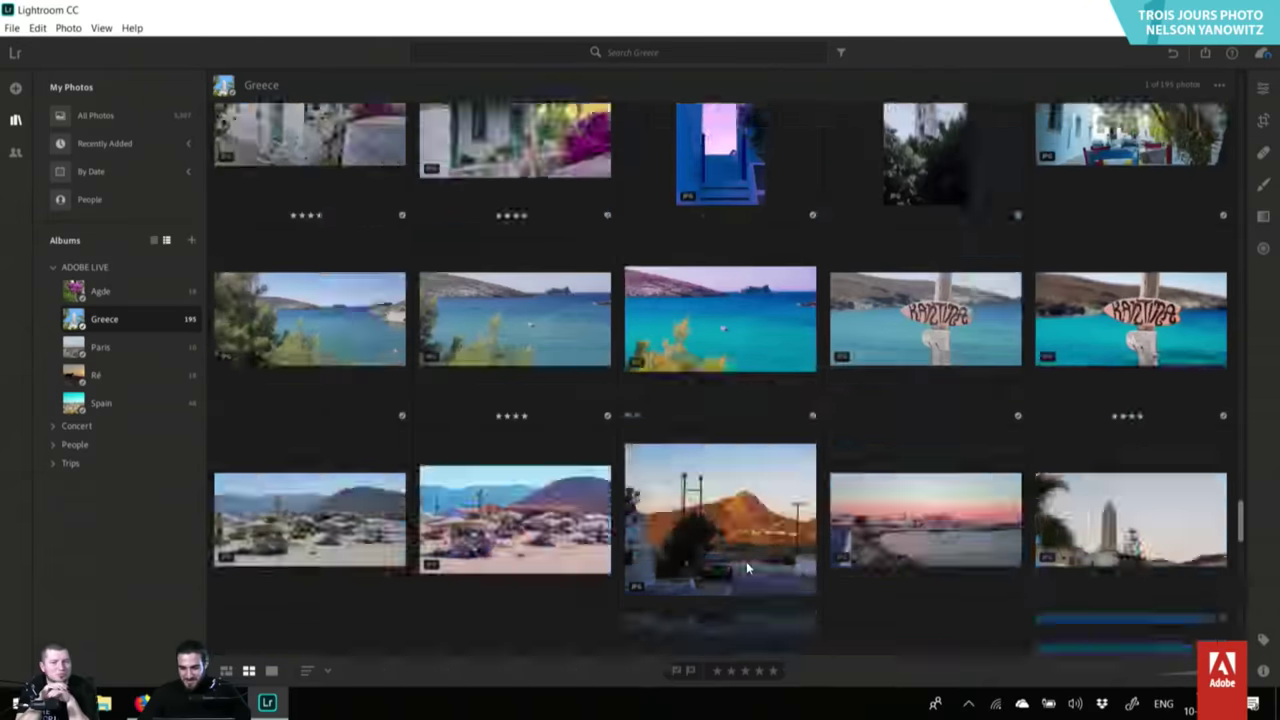
{"action": "scroll", "coordinate": [746, 561], "scroll_direction": "down", "scroll_amount": 8}
{"action": "scroll", "coordinate": [746, 561], "scroll_direction": "up", "scroll_amount": 4}
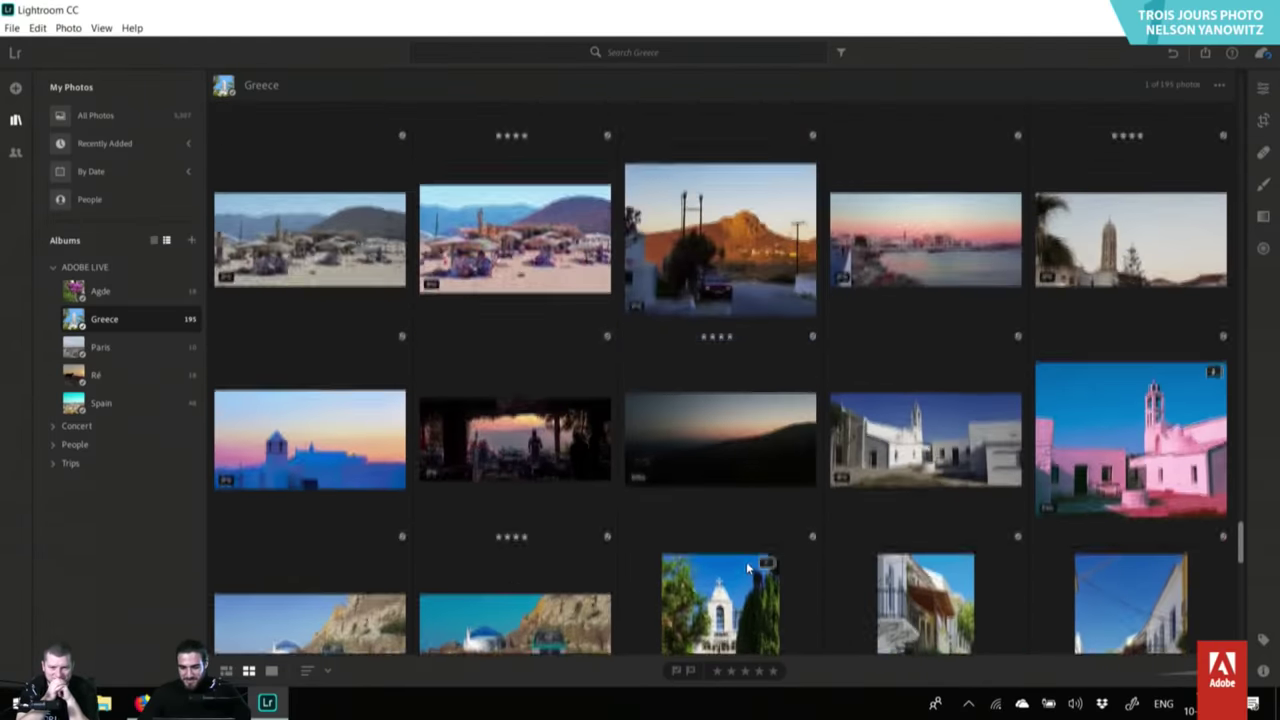
{"action": "scroll", "coordinate": [746, 561], "scroll_direction": "up", "scroll_amount": 3}
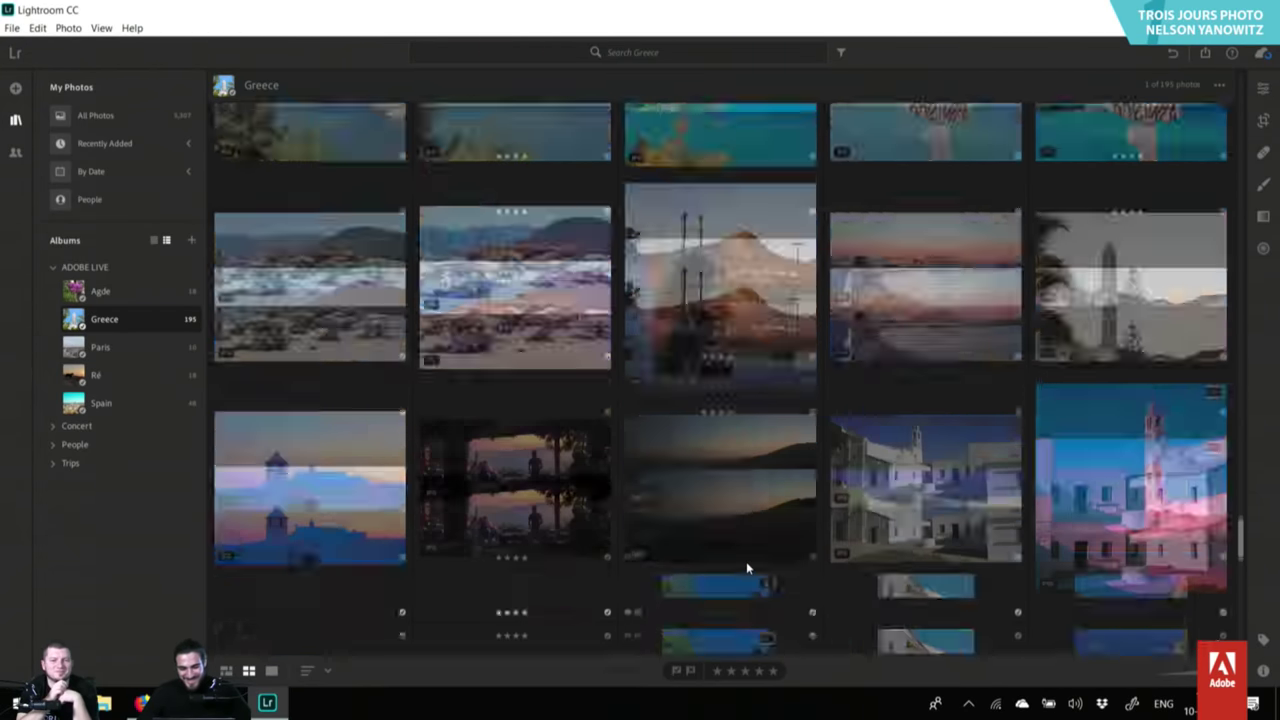
{"action": "scroll", "coordinate": [746, 566], "scroll_direction": "down", "scroll_amount": 10}
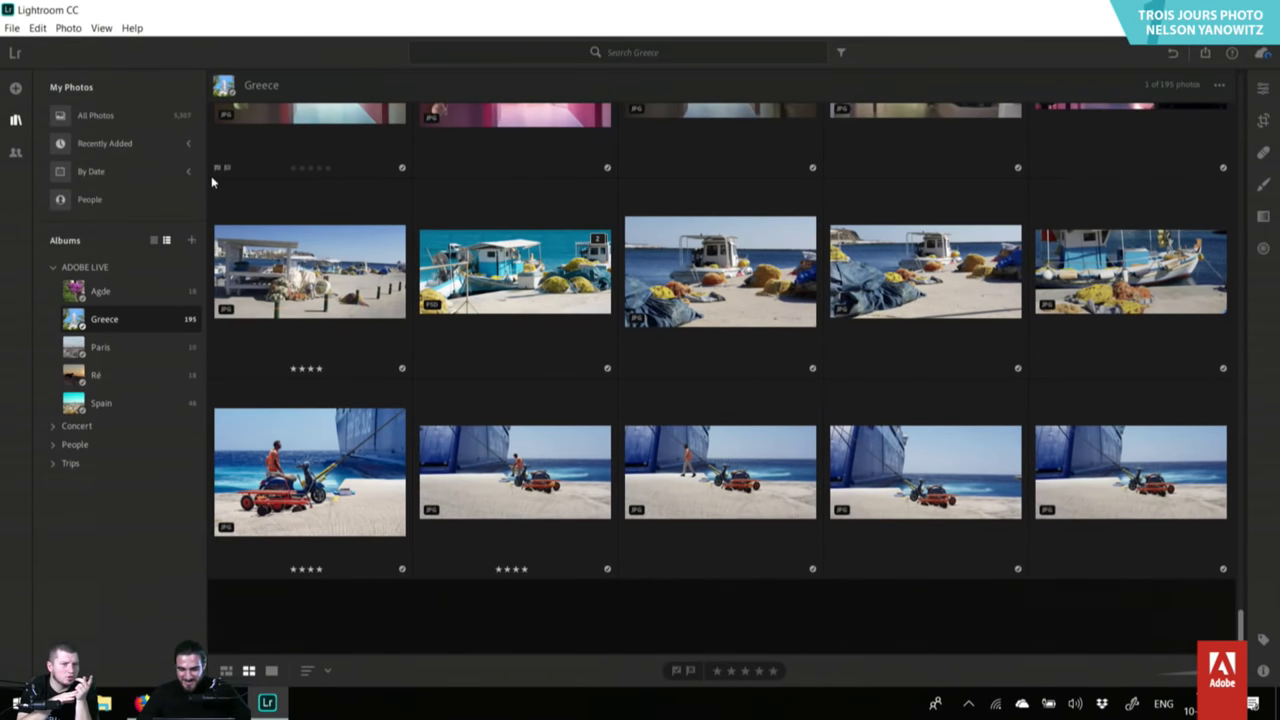
{"action": "scroll", "coordinate": [484, 391], "scroll_direction": "up", "scroll_amount": 3}
{"action": "scroll", "coordinate": [484, 391], "scroll_direction": "down", "scroll_amount": 3}
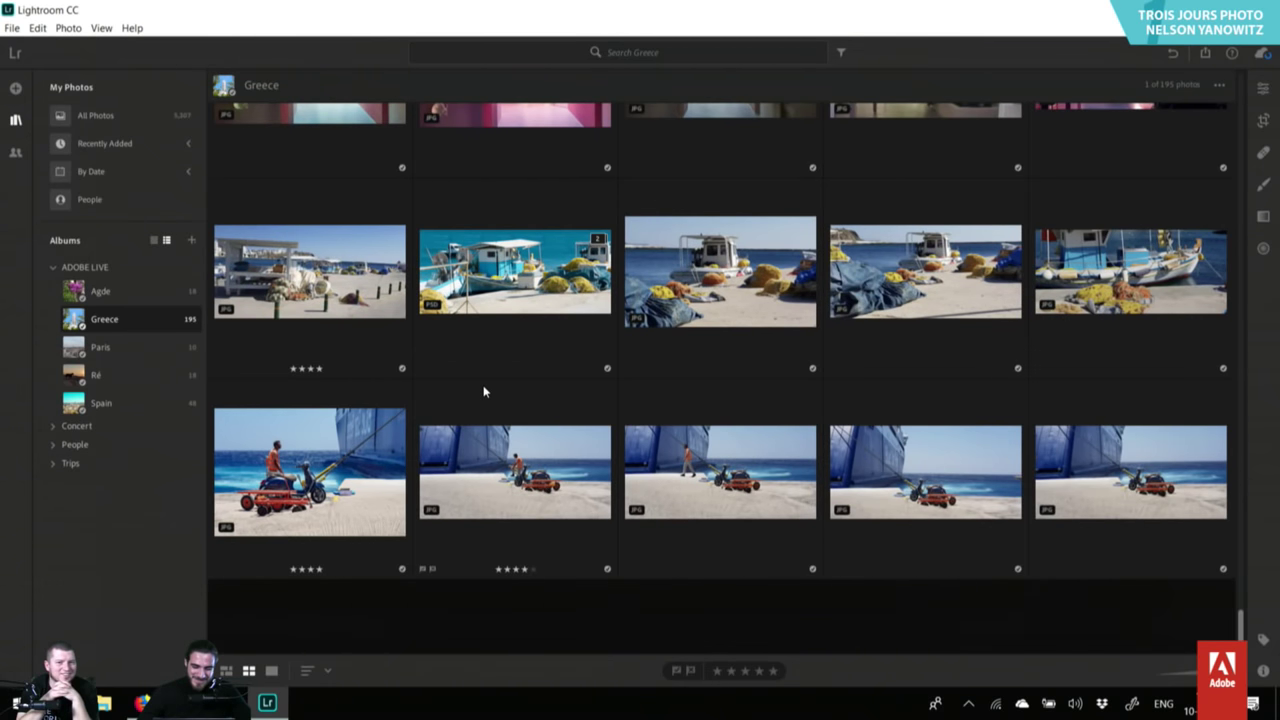
Search the Greece album for "van" and clear the search.
{"action": "scroll", "coordinate": [562, 317], "scroll_direction": "up", "scroll_amount": 4}
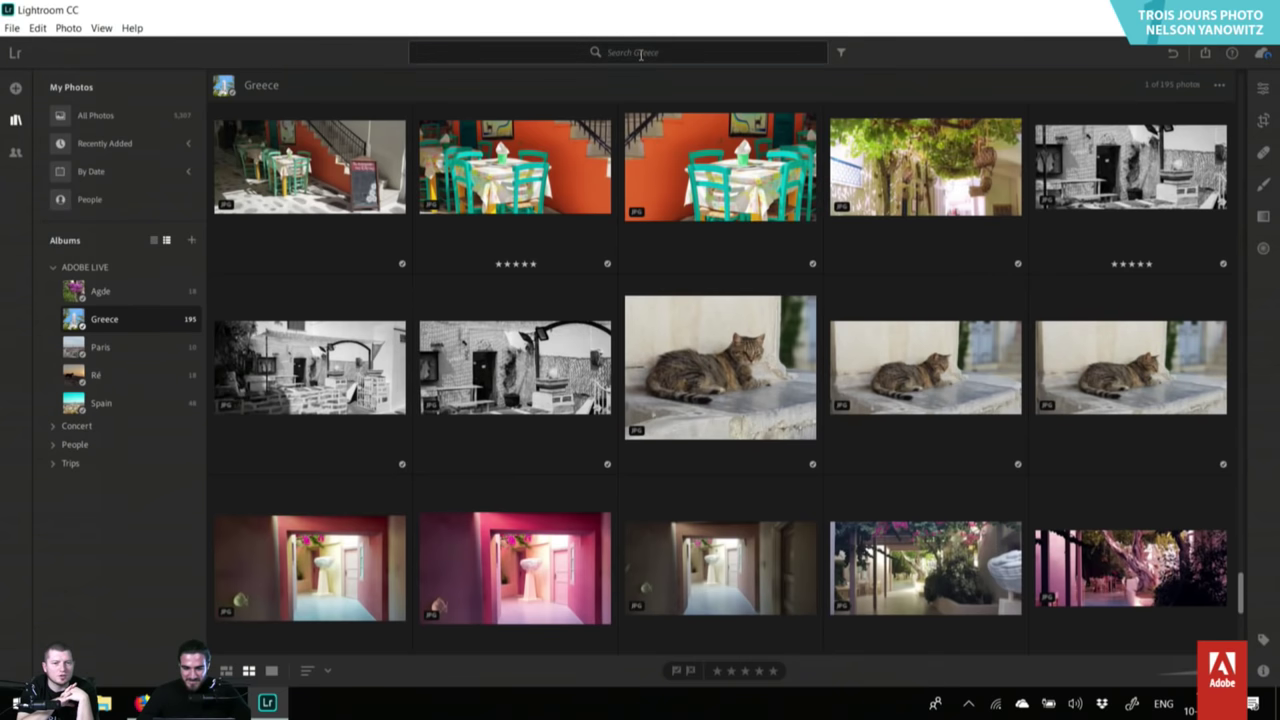
{"action": "type", "text": "van"}
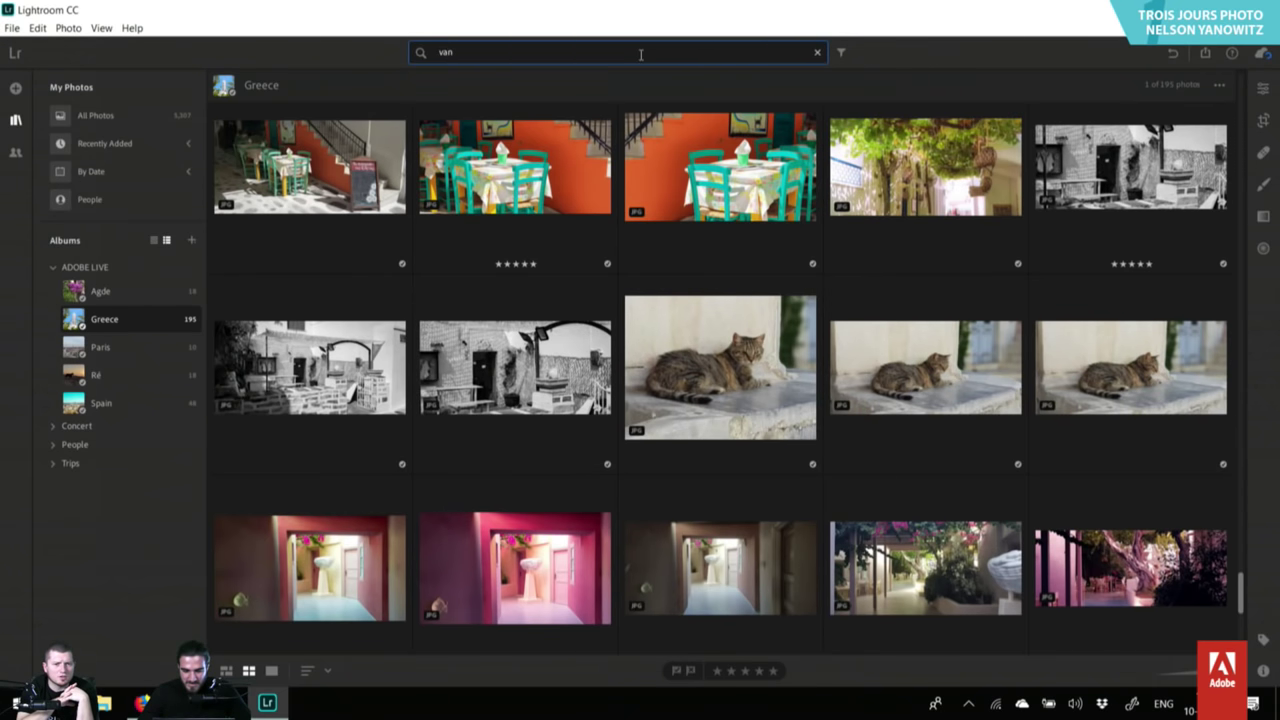
{"action": "left_click", "coordinate": [818, 52]}
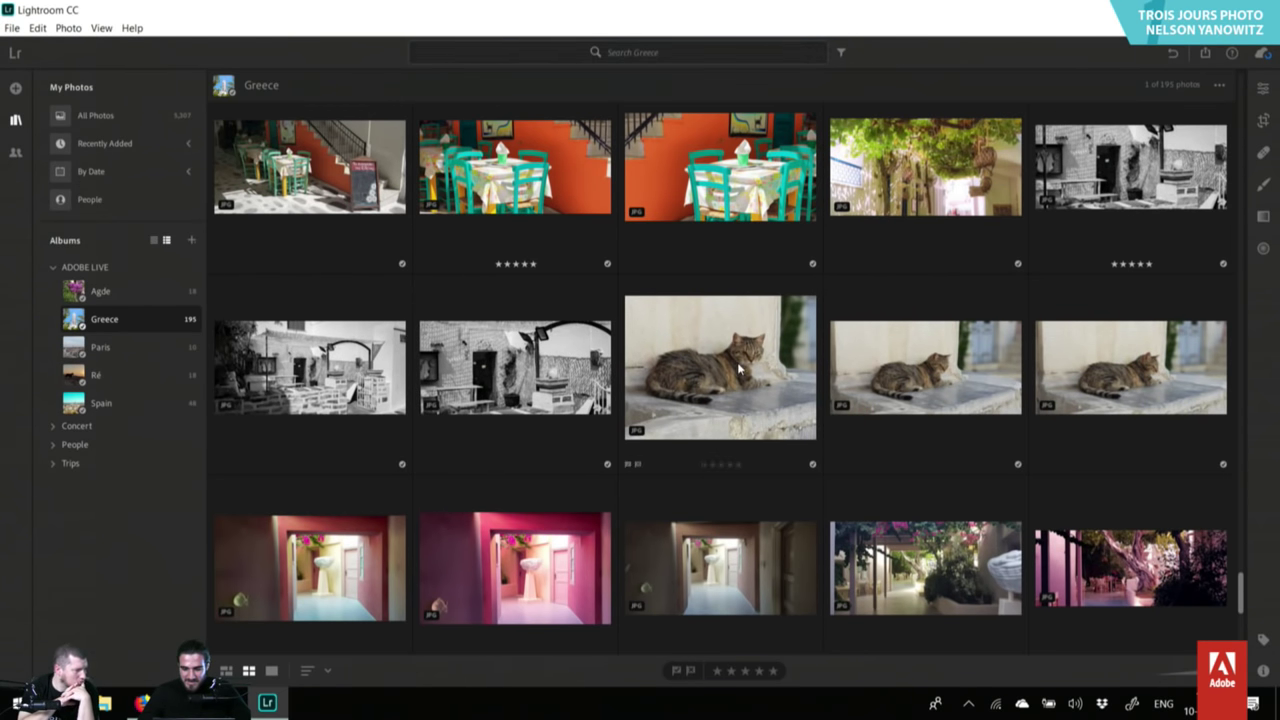
Open the four-star photo of the man on the red scooter by the sea at the end of the Greece album.
{"action": "scroll", "coordinate": [737, 362], "scroll_direction": "down", "scroll_amount": 5}
{"action": "scroll", "coordinate": [738, 369], "scroll_direction": "down", "scroll_amount": 2}
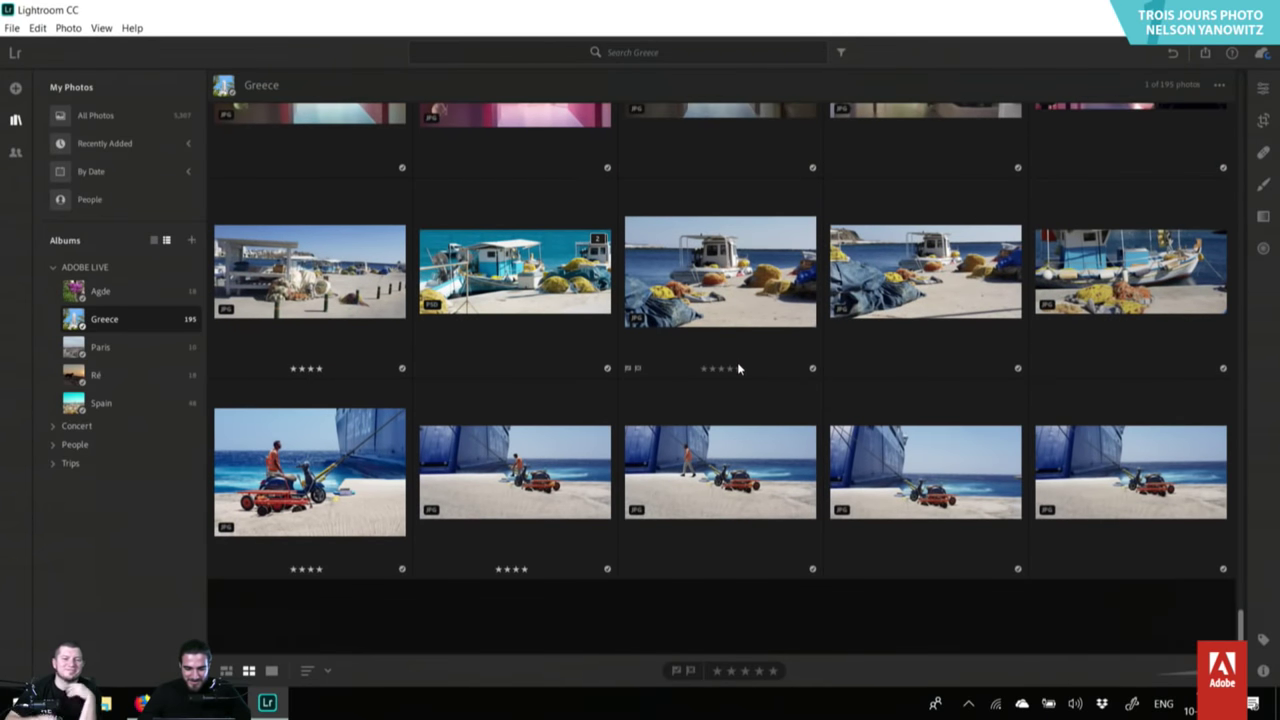
{"action": "double_click", "coordinate": [310, 511]}
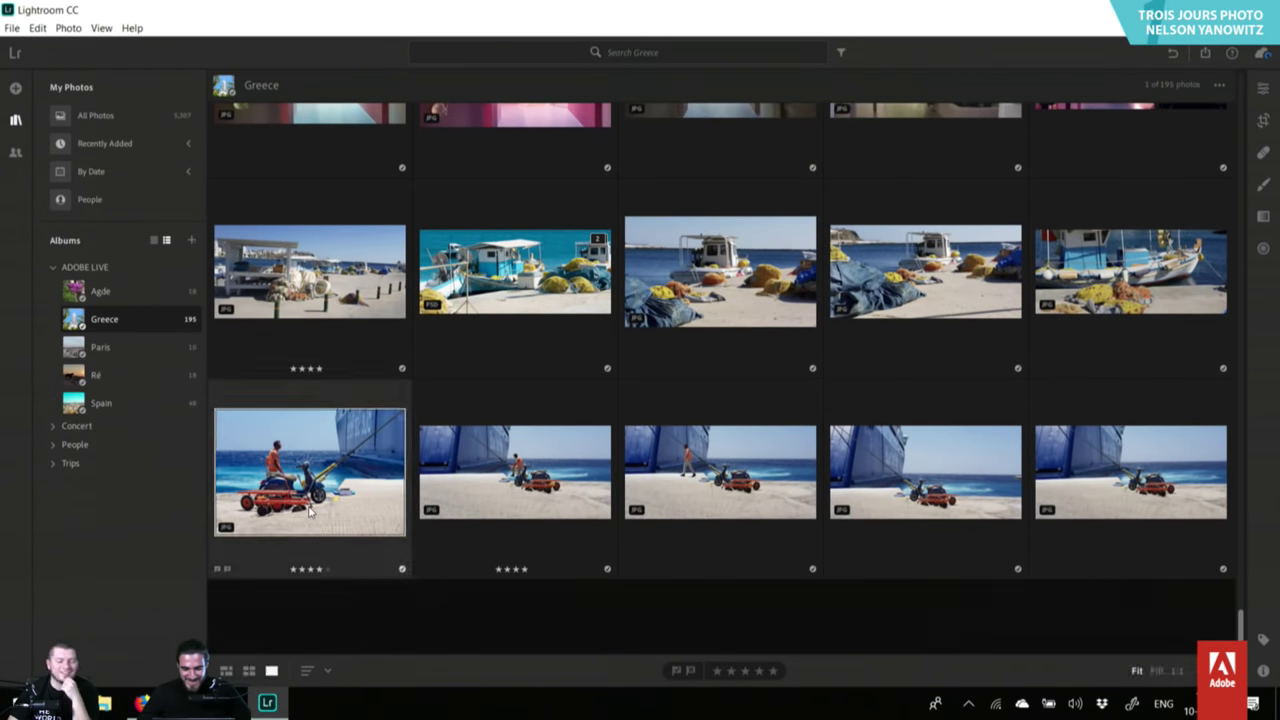